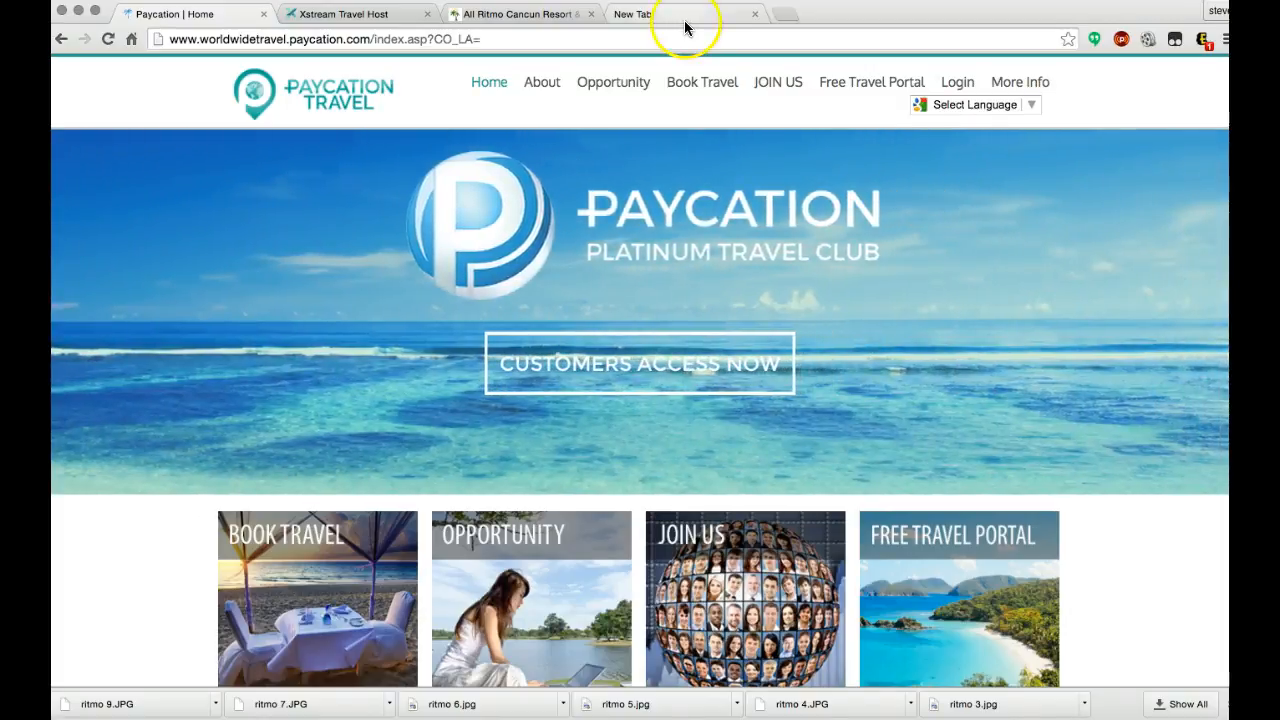
# Review the Stay Current page on Xstream Travel Host, and bring up the All Ritmo Cancun Resort & Waterpark page
pyautogui.click(684, 22)
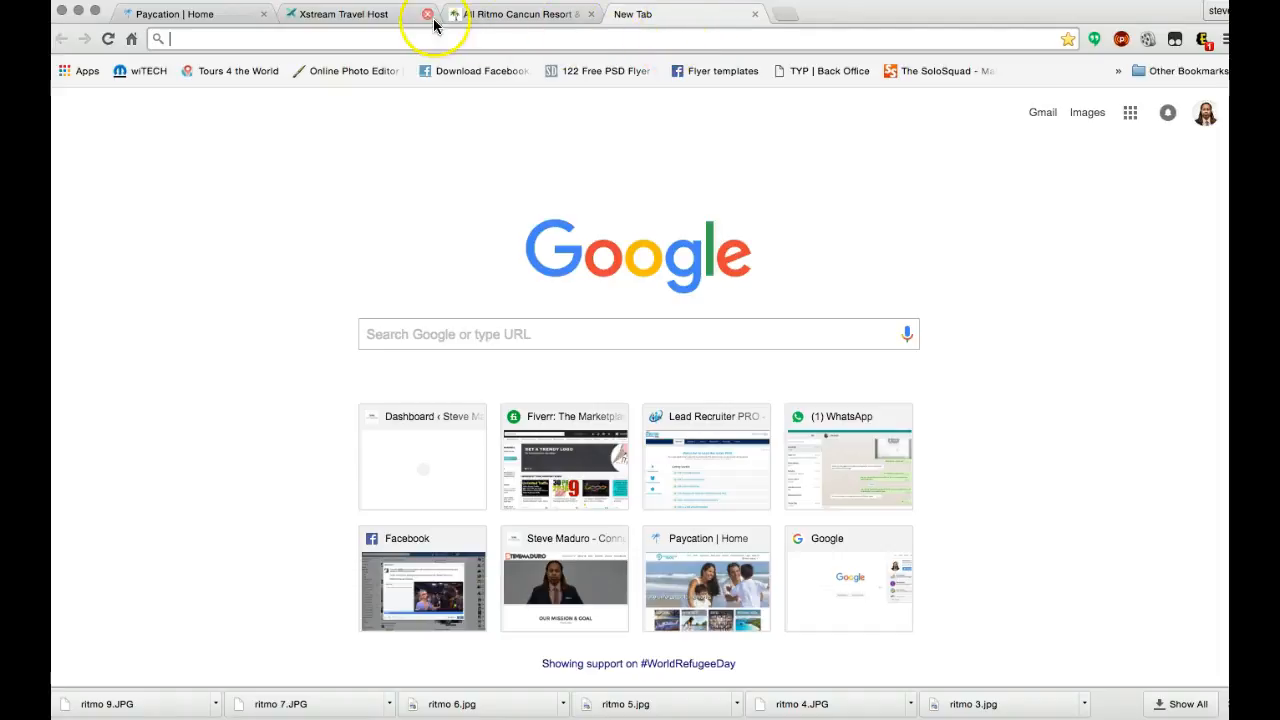
pyautogui.click(377, 20)
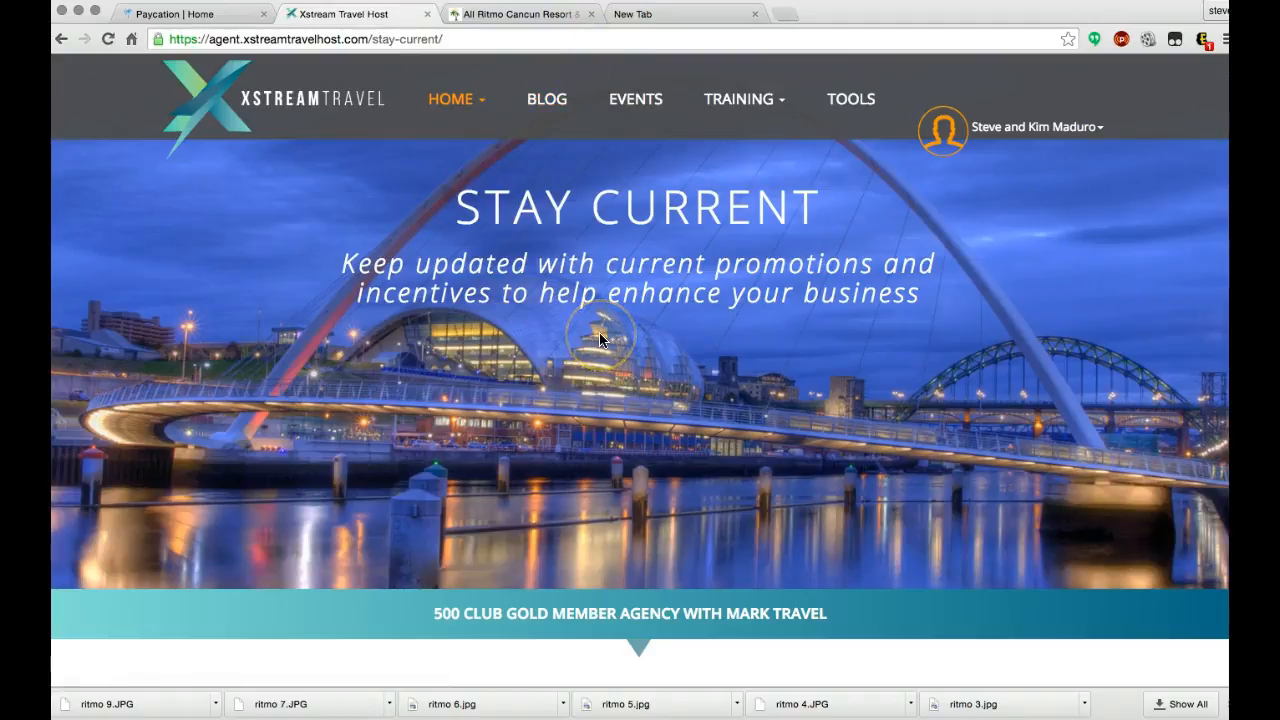
pyautogui.scroll(-5, 680, 370)
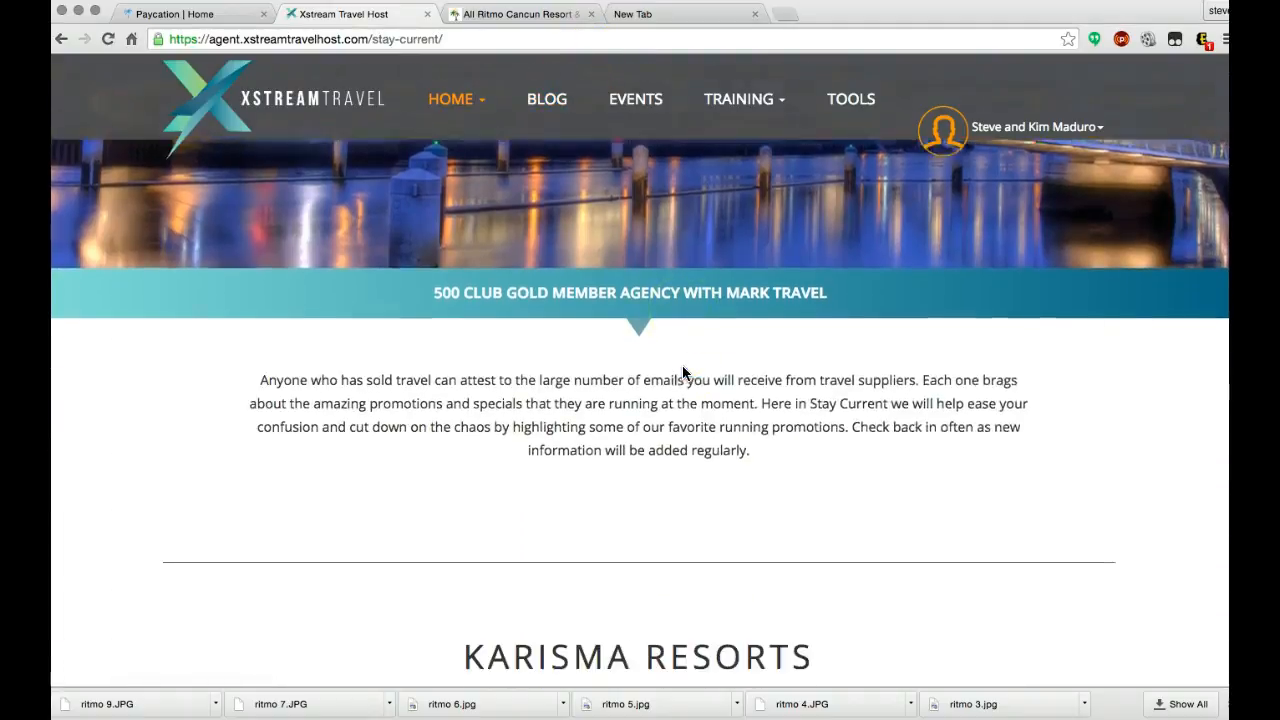
pyautogui.scroll(-3, 680, 368)
pyautogui.scroll(10, 680, 371)
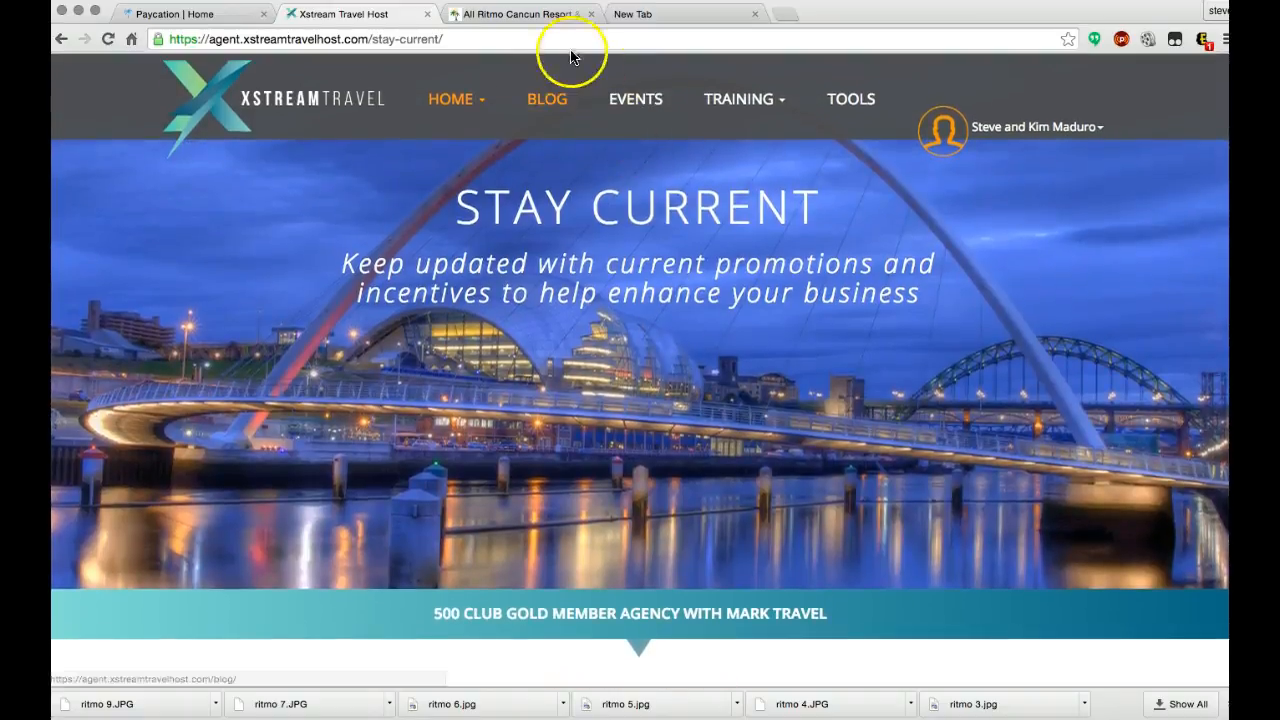
pyautogui.click(556, 14)
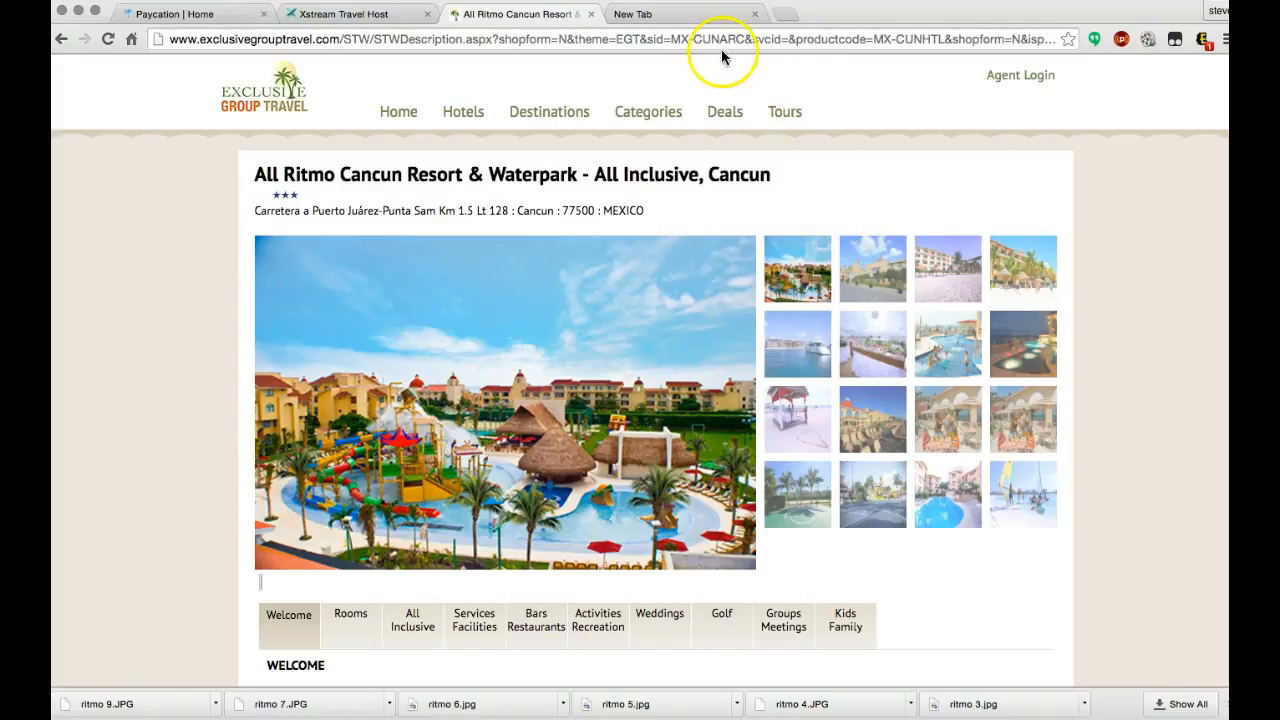
# Go to canva.com in the empty browser tab
pyautogui.click(686, 14)
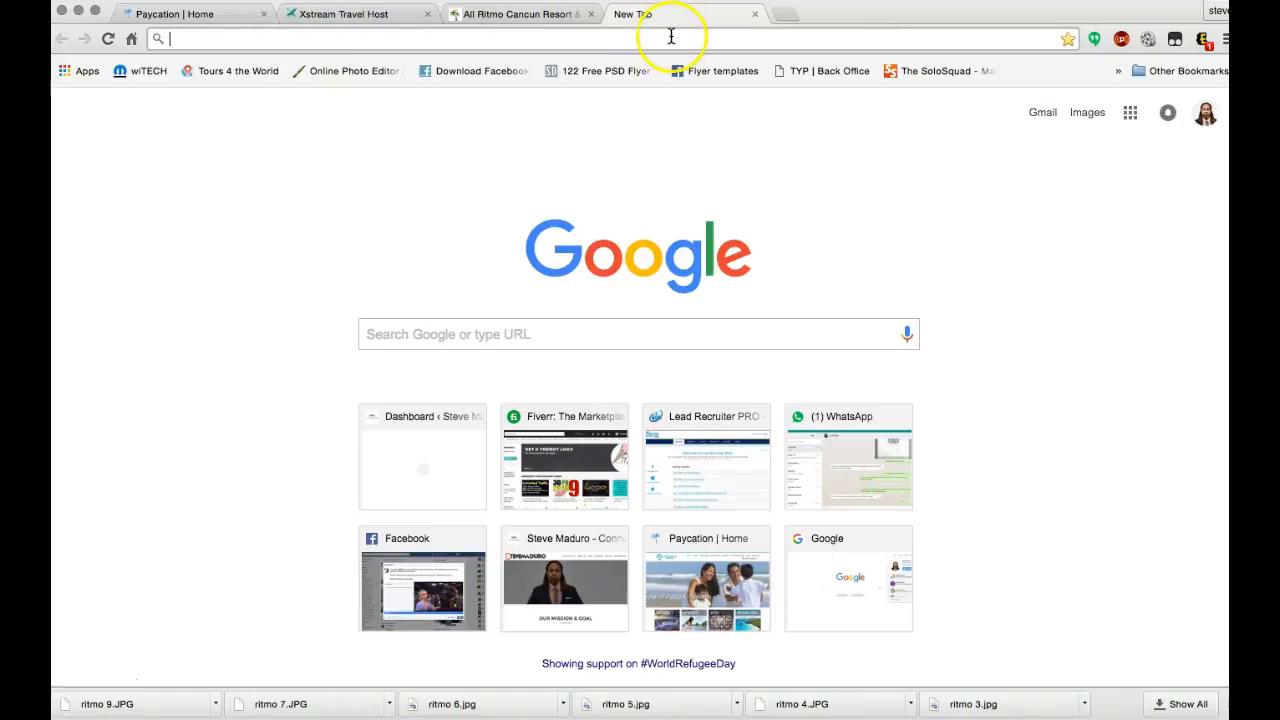
pyautogui.write('canva.com')
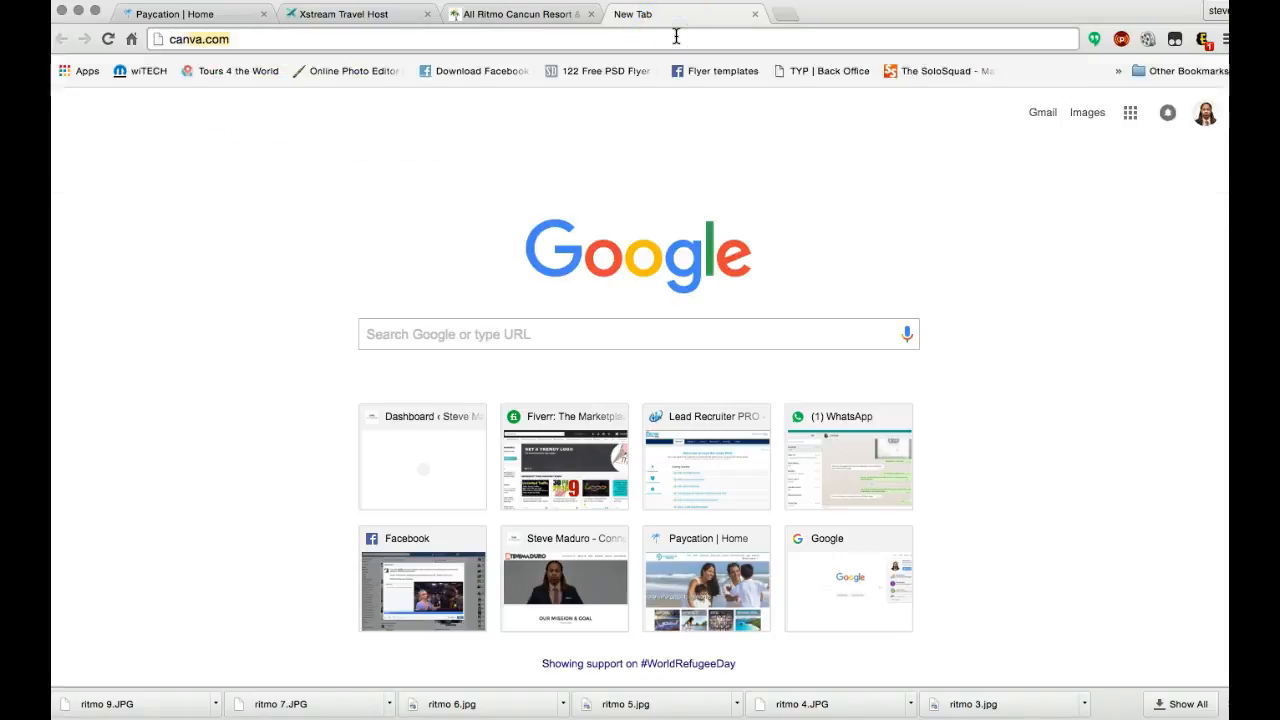
pyautogui.press('Return')
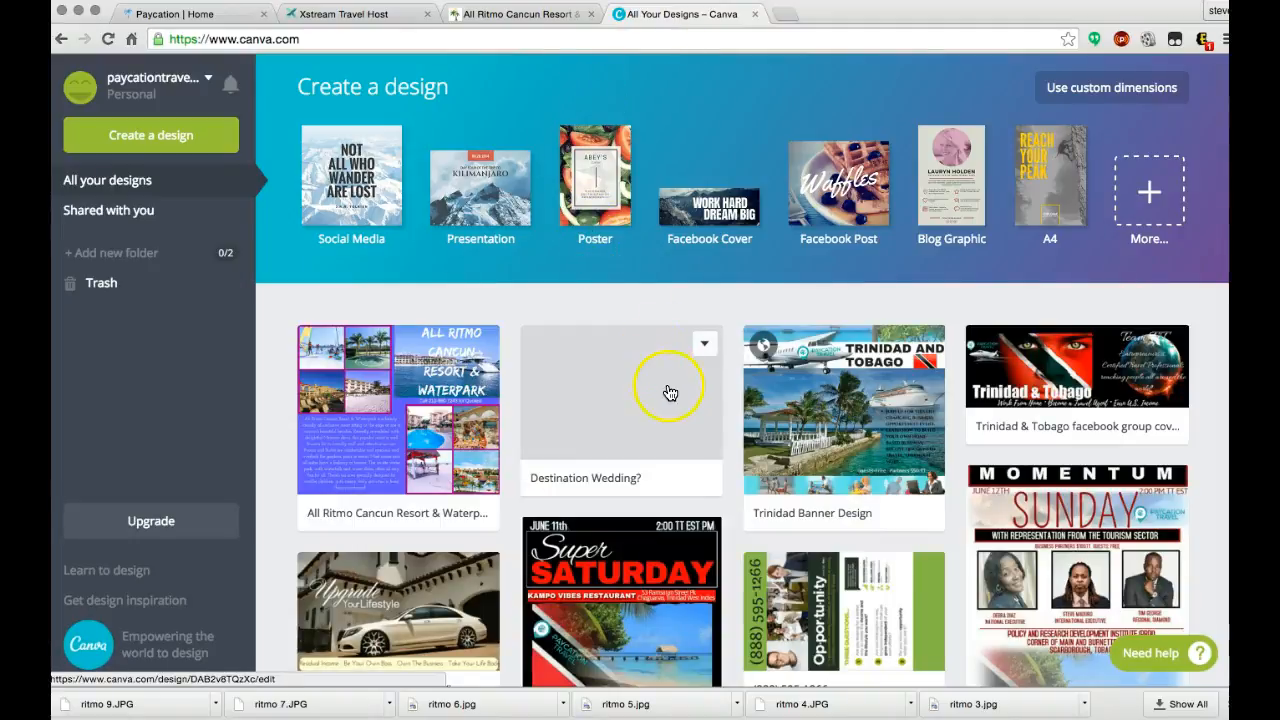
# Browse the saved designs, open the New Travel Tuesdays San Antonio Flyer with the #Travel Tuesdays banner to view it, and close it
pyautogui.scroll(-5, 638, 395)
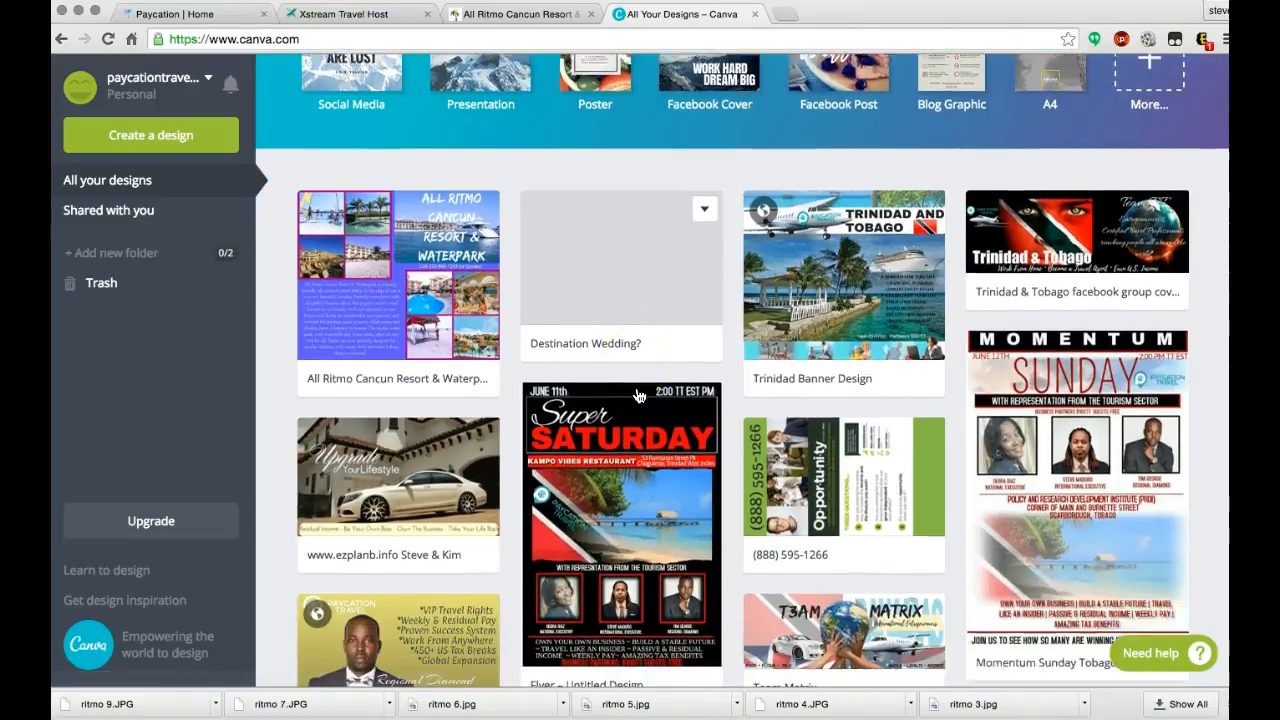
pyautogui.scroll(-4, 638, 395)
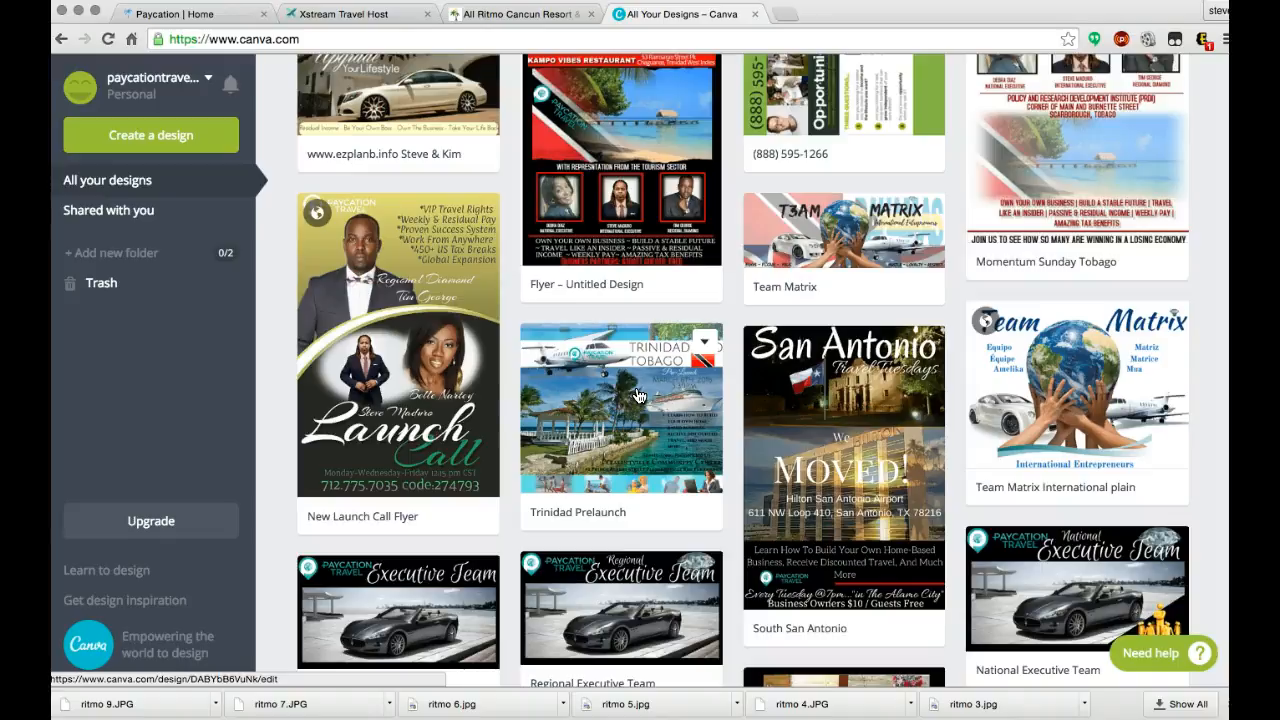
pyautogui.scroll(-4, 586, 440)
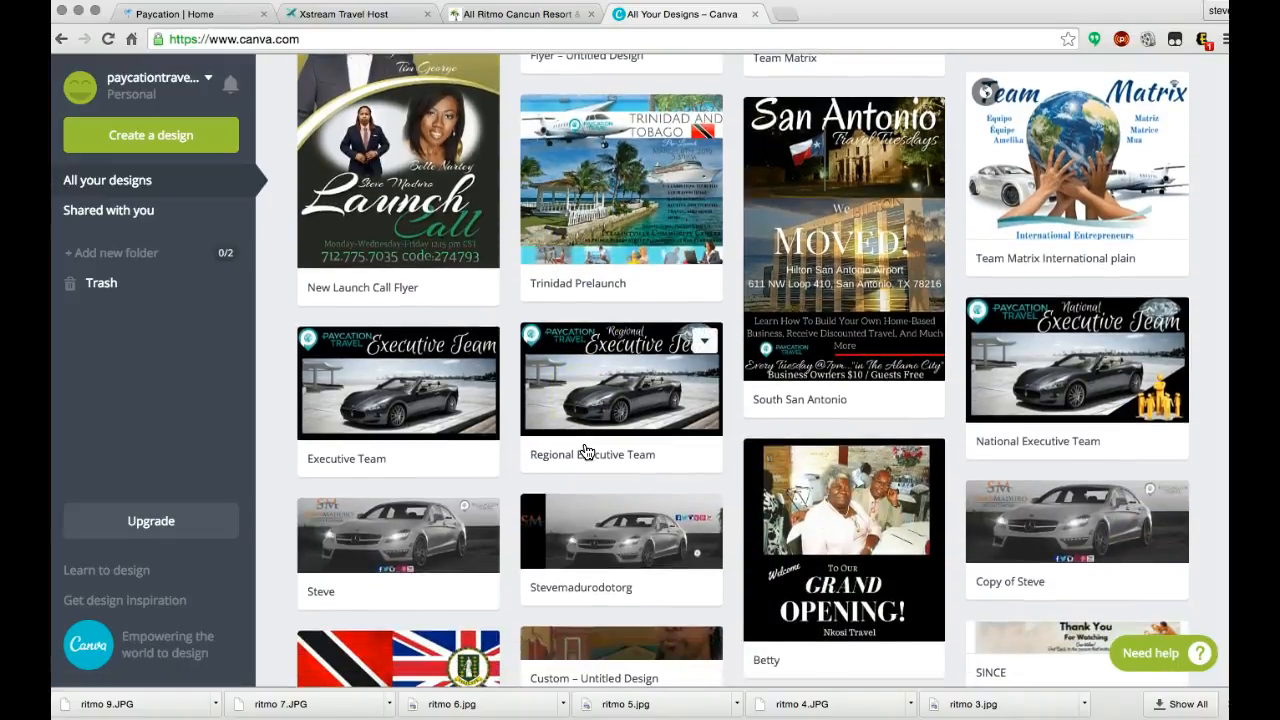
pyautogui.scroll(-6, 586, 450)
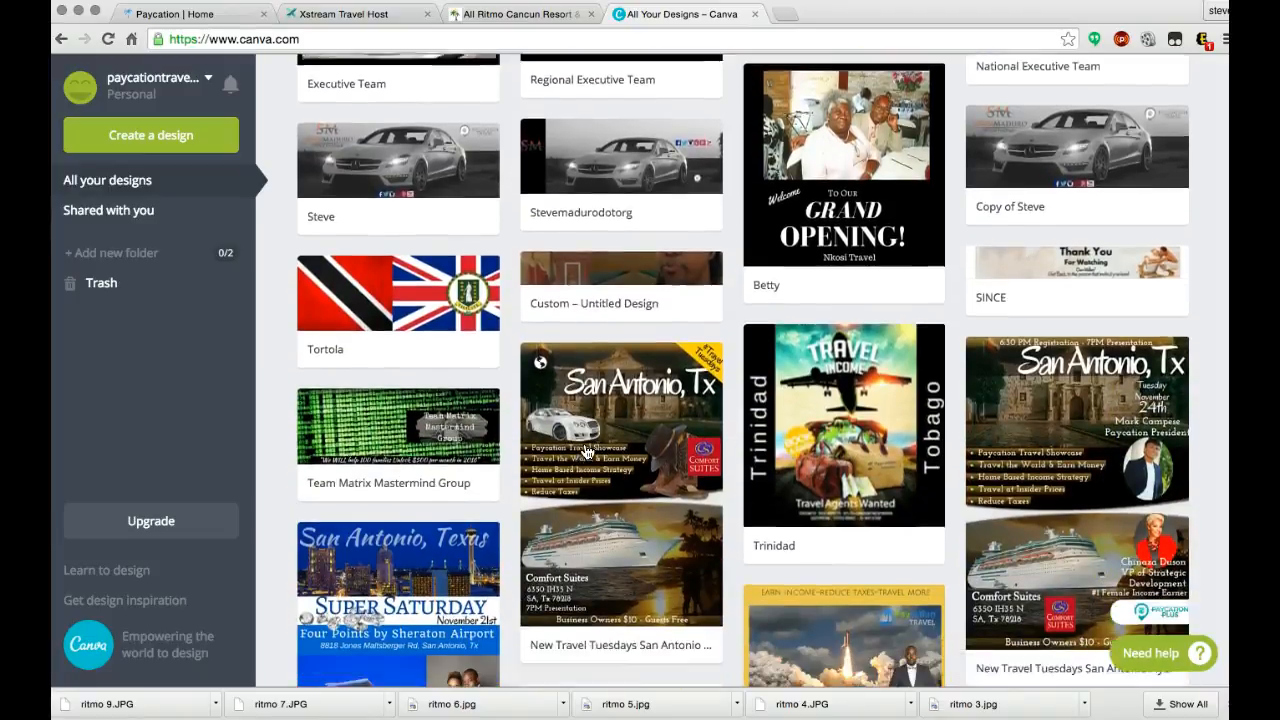
pyautogui.scroll(2, 586, 450)
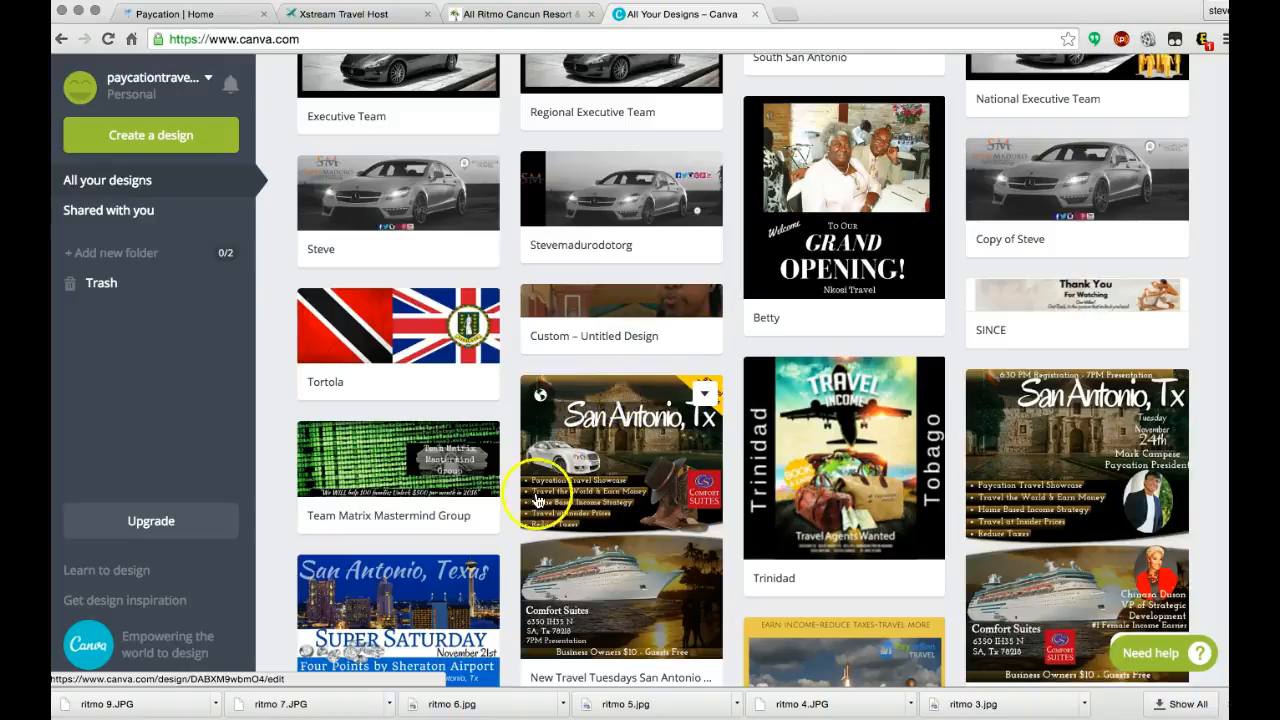
pyautogui.scroll(-2, 545, 487)
pyautogui.scroll(-2, 545, 487)
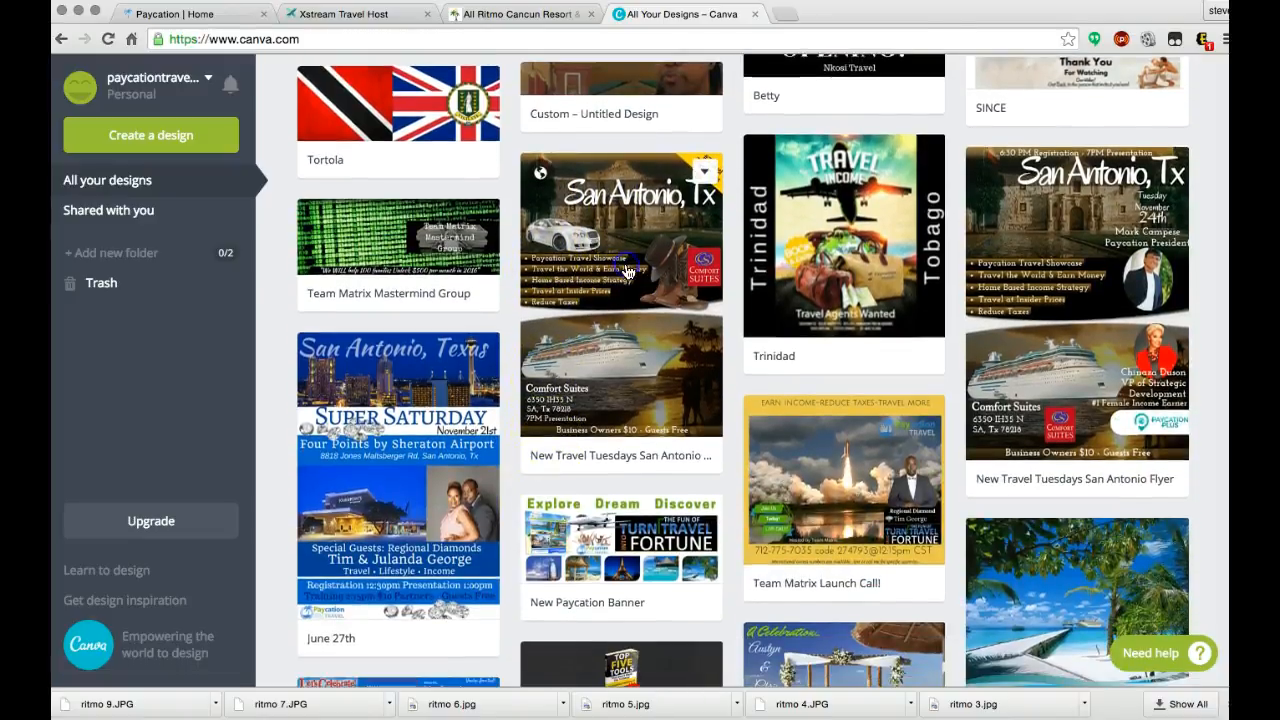
pyautogui.click(628, 272)
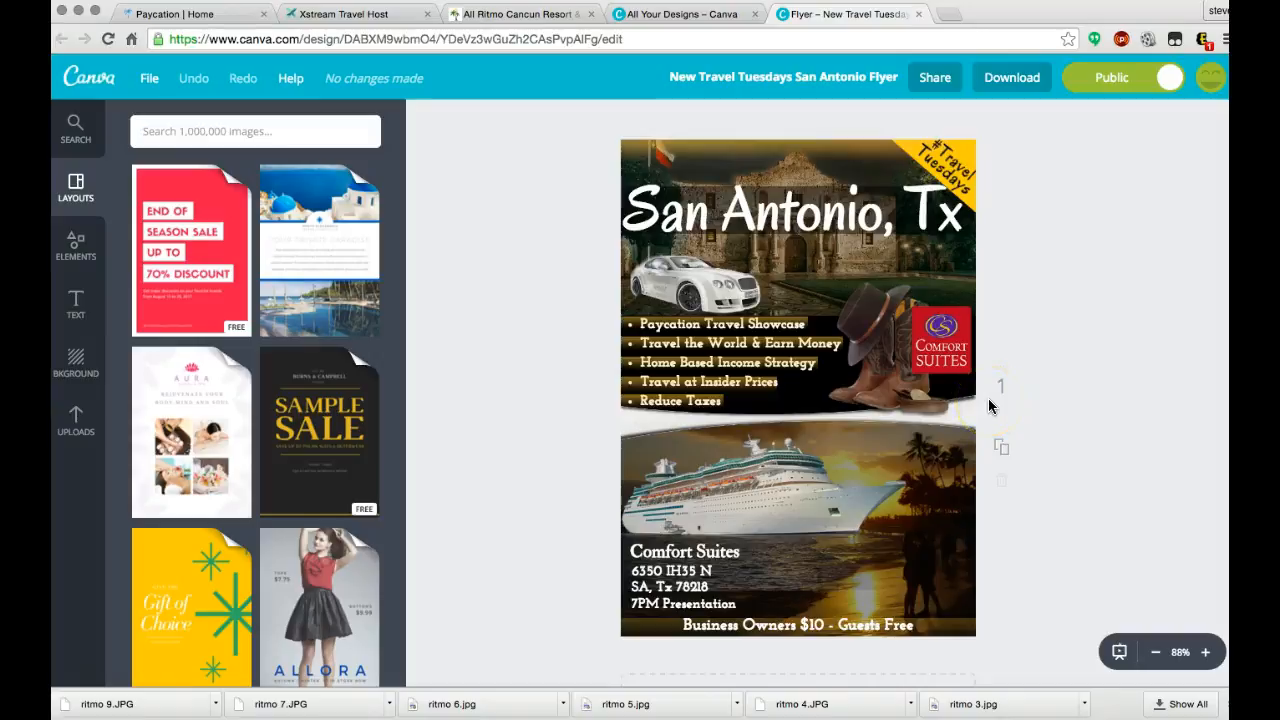
pyautogui.press('super+w')
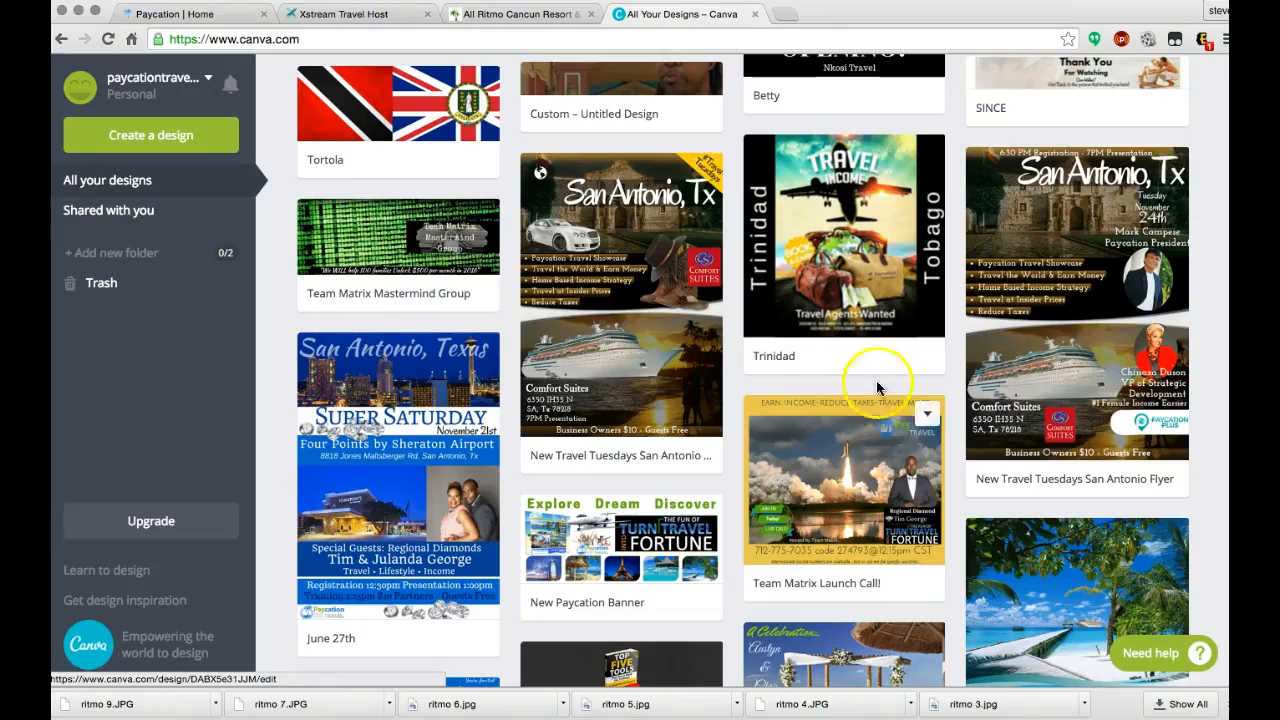
# View the National Executive Team and Regional Executive Team designs one after the other, closing each
pyautogui.scroll(3, 865, 332)
pyautogui.scroll(5, 865, 332)
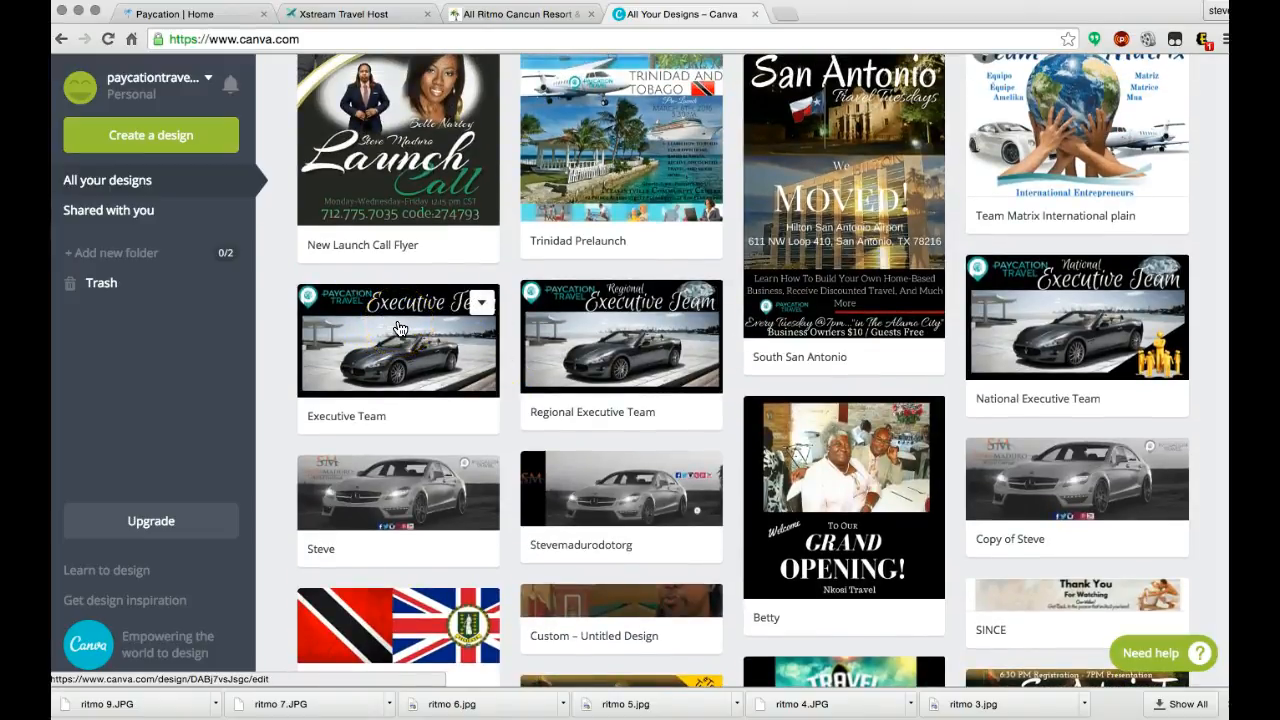
pyautogui.click(468, 310)
pyautogui.click(1015, 300)
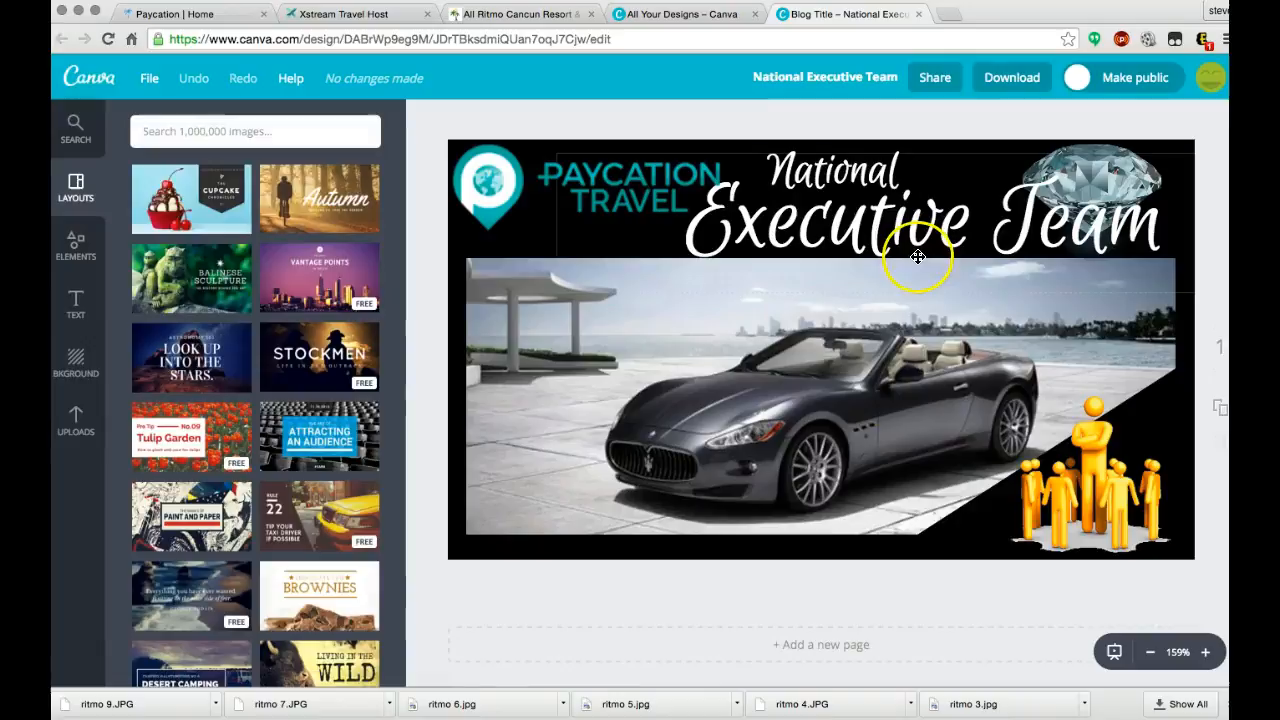
pyautogui.click(918, 14)
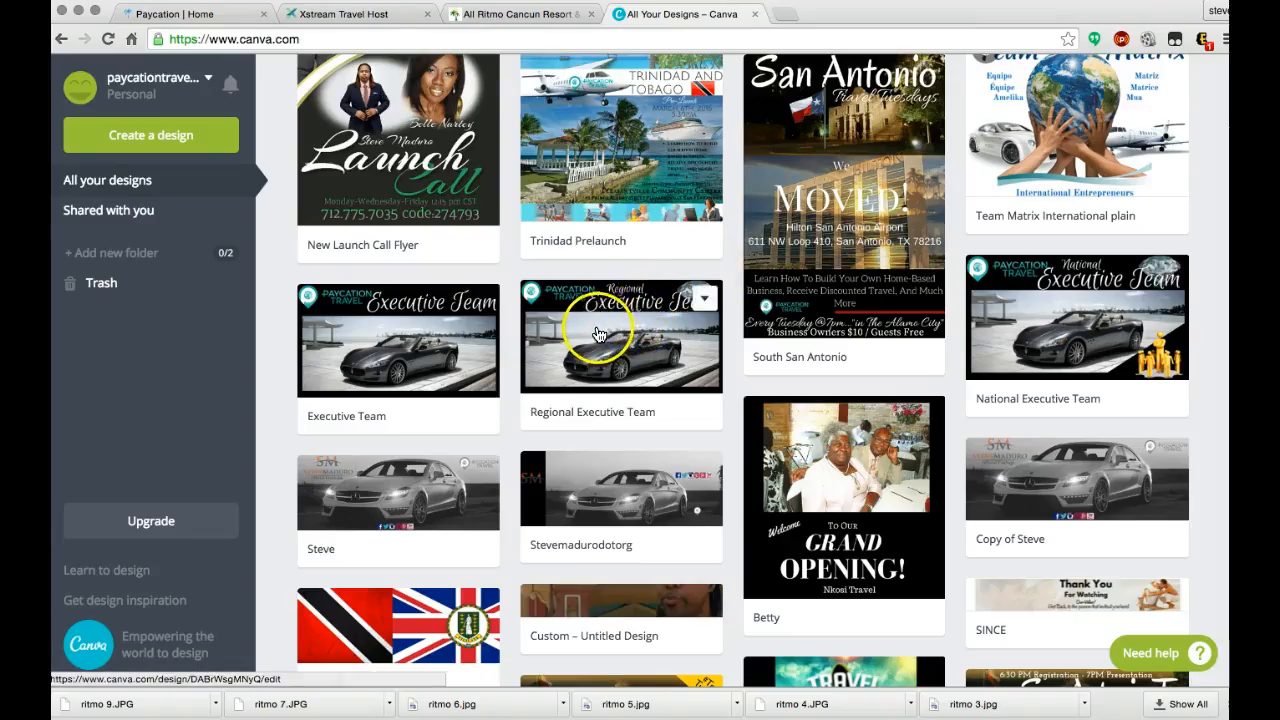
pyautogui.click(640, 320)
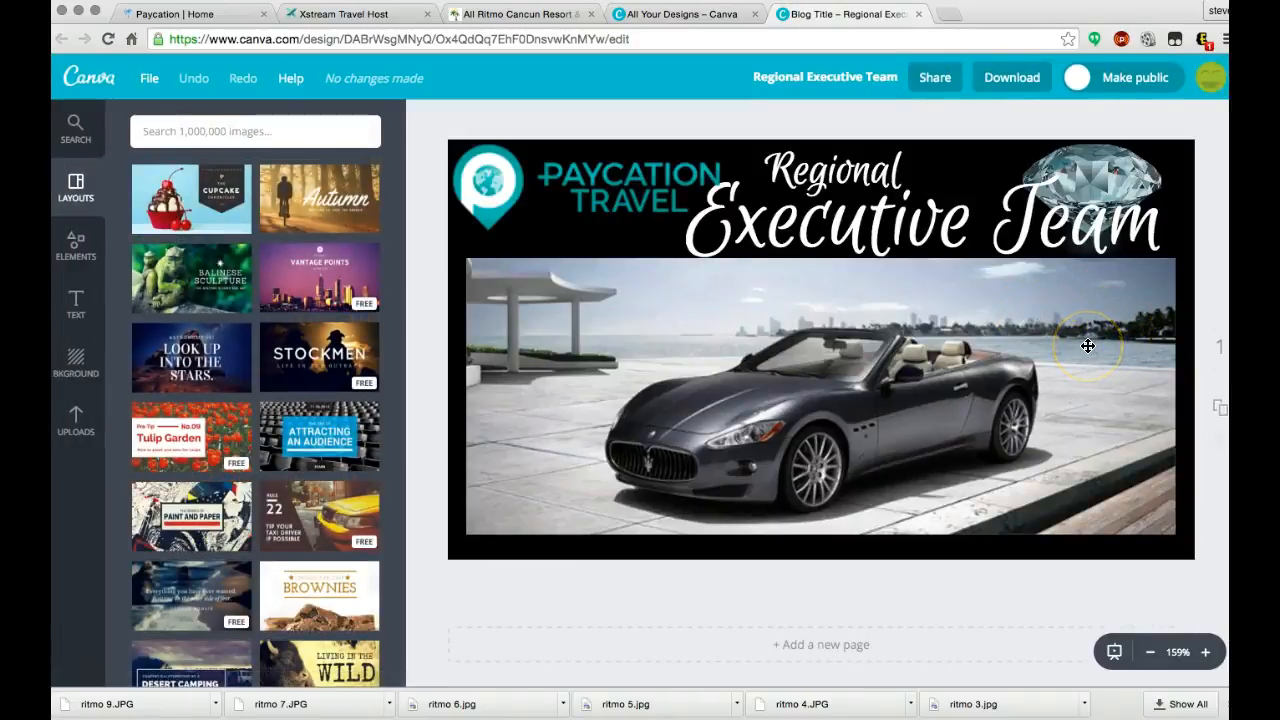
pyautogui.press('super+w')
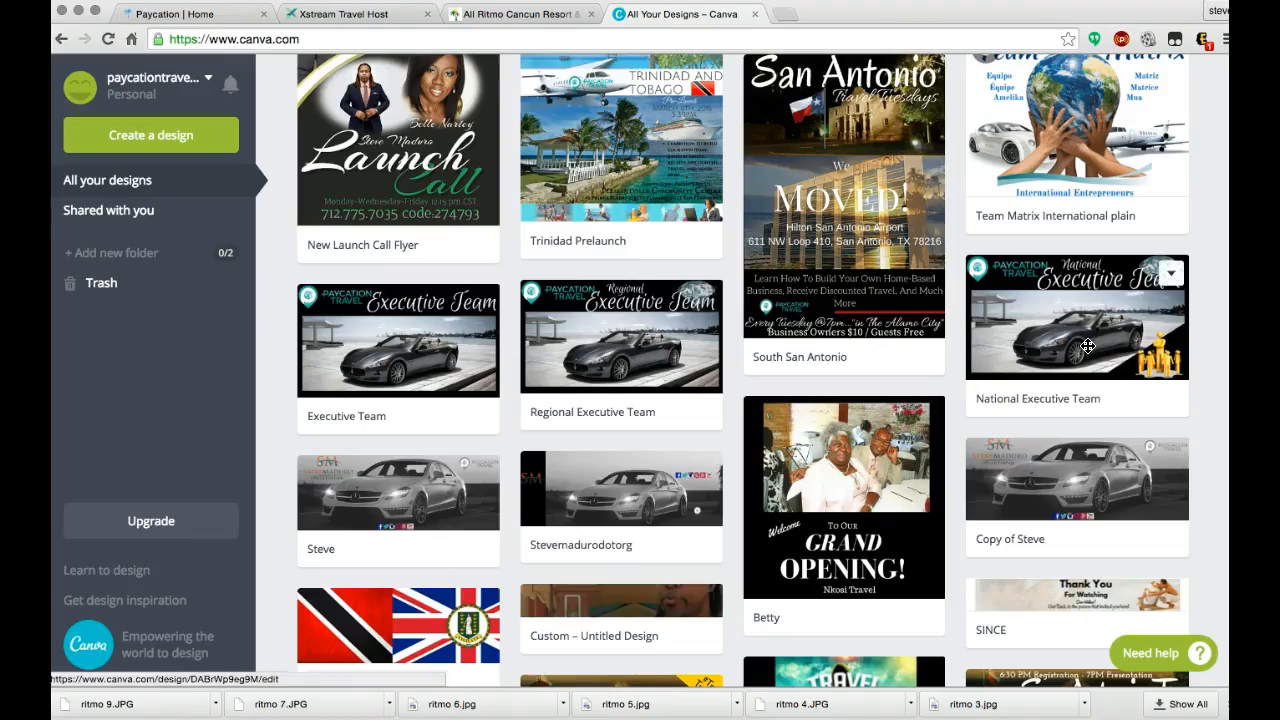
# Open the Trinidad Prelaunch design to view it, and close it again
pyautogui.scroll(5, 950, 354)
pyautogui.click(665, 363)
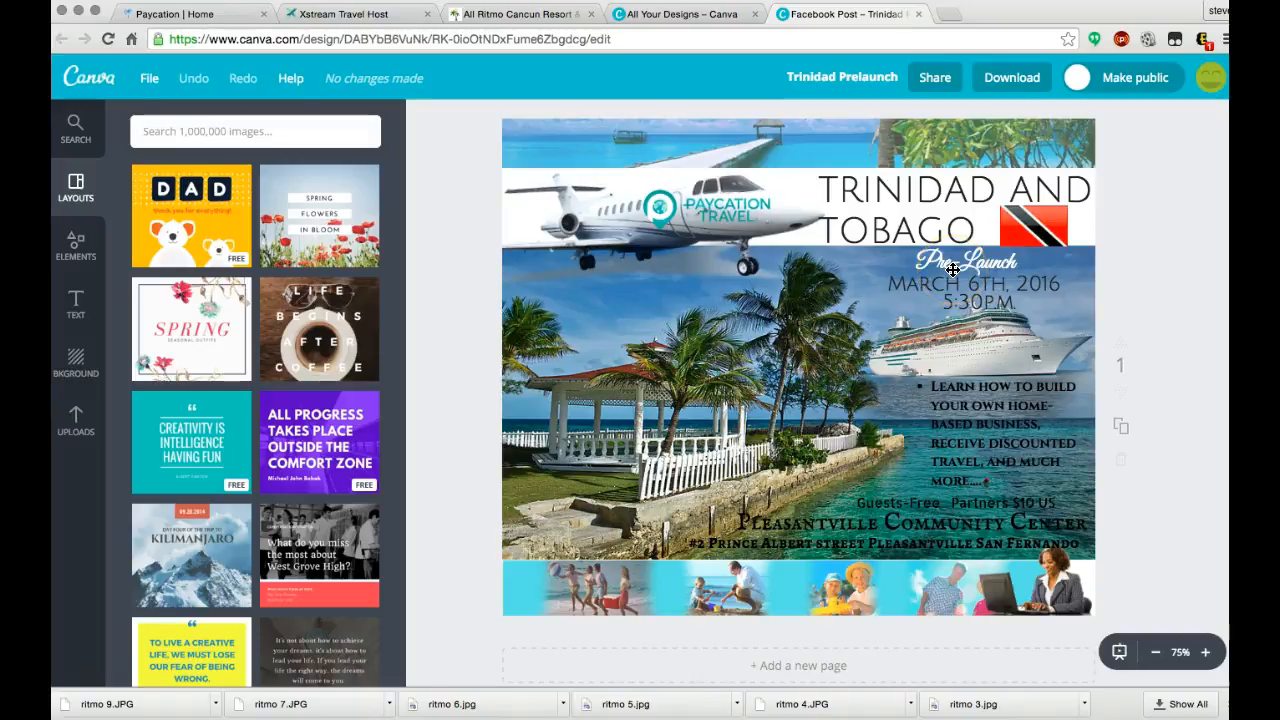
pyautogui.press('super+w')
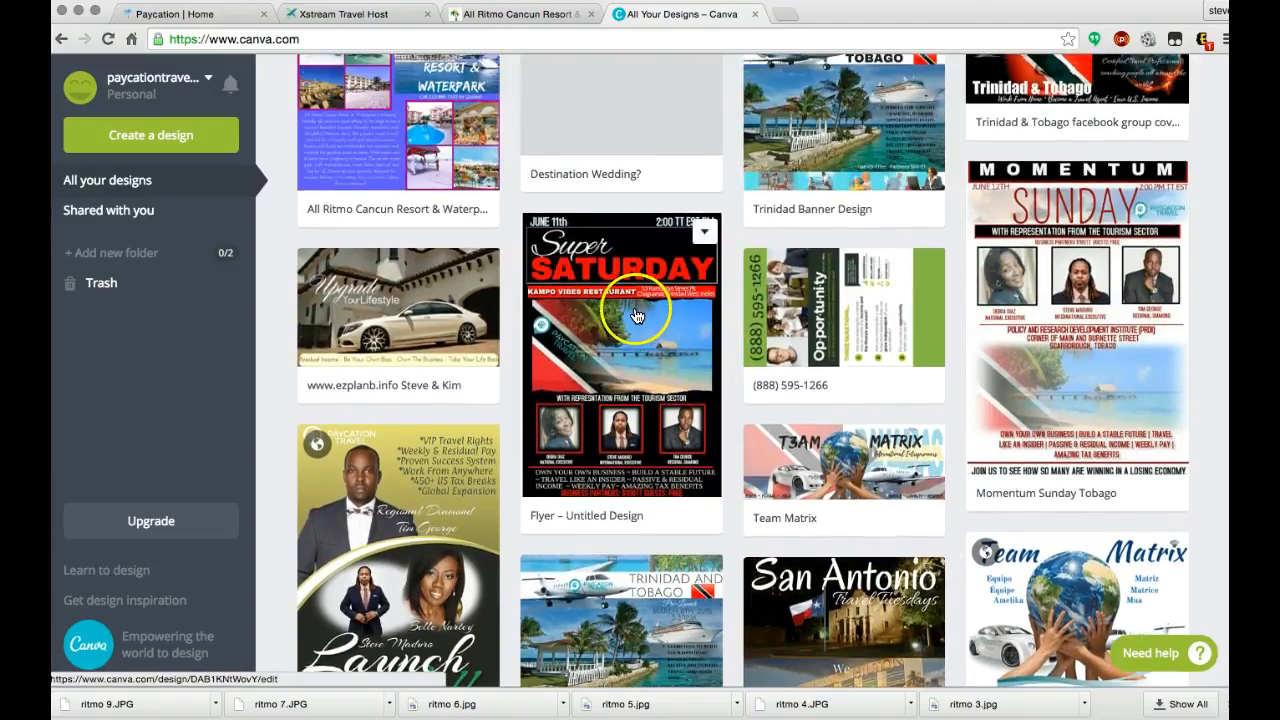
# View the untitled Super Saturday flyer and the Upgrade Your Lifestyle business card, closing each design
pyautogui.click(637, 313)
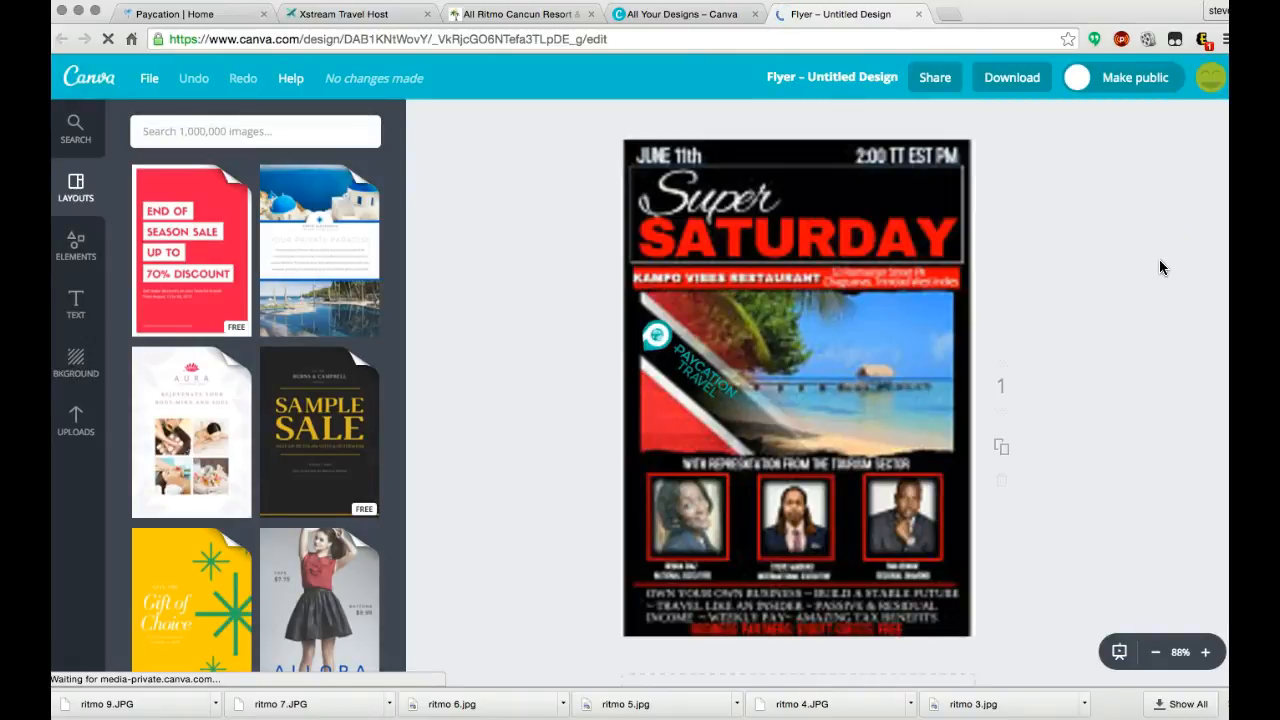
pyautogui.click(1160, 217)
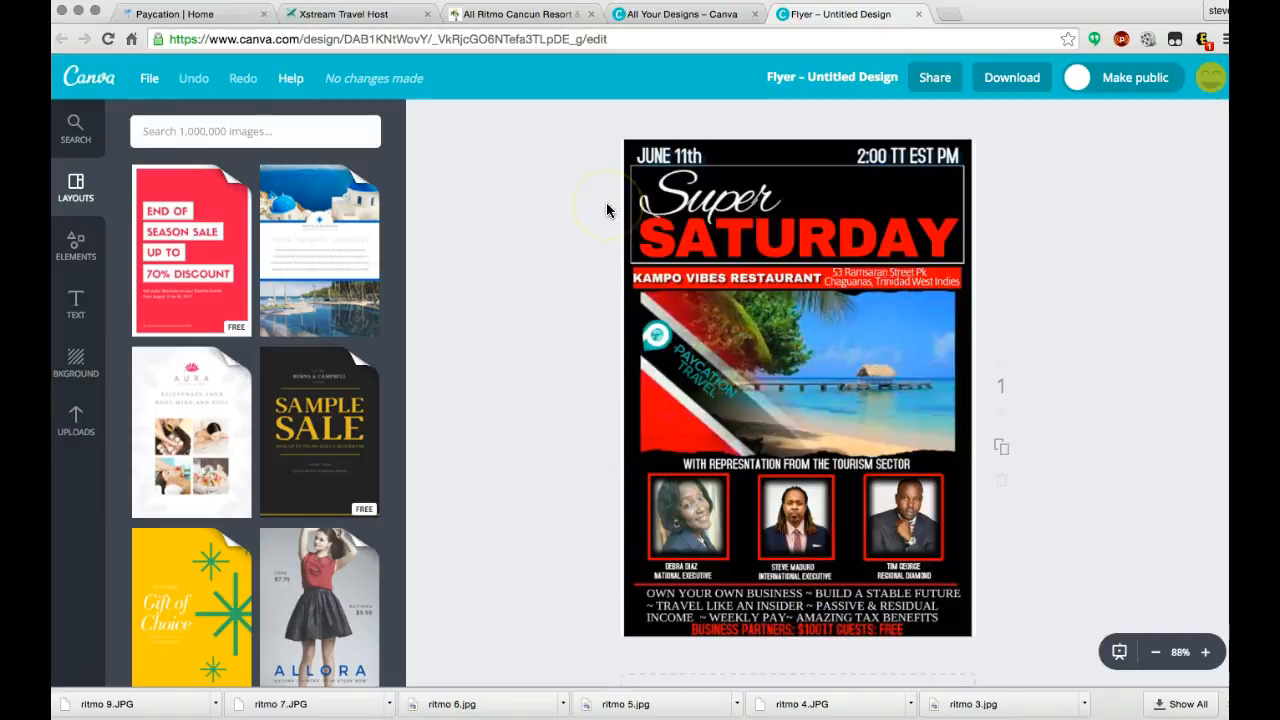
pyautogui.press('super+w')
pyautogui.click(420, 282)
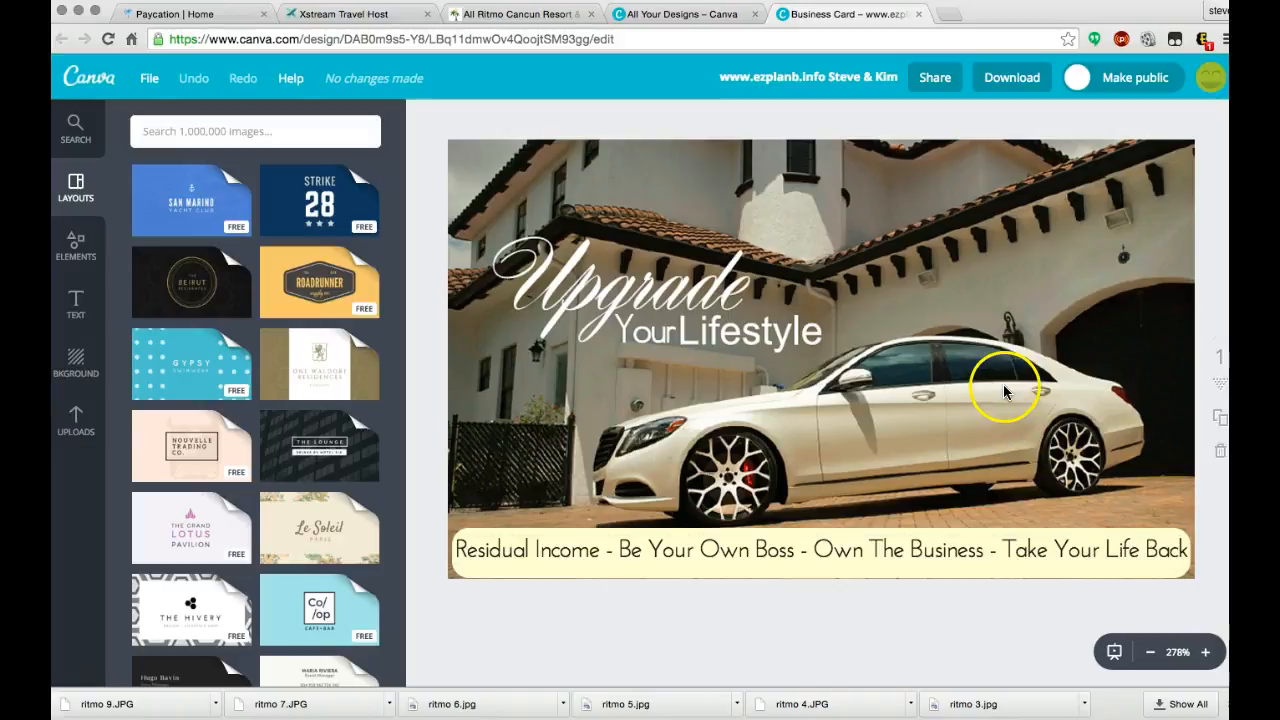
pyautogui.hotkey('ctrl', 'w')
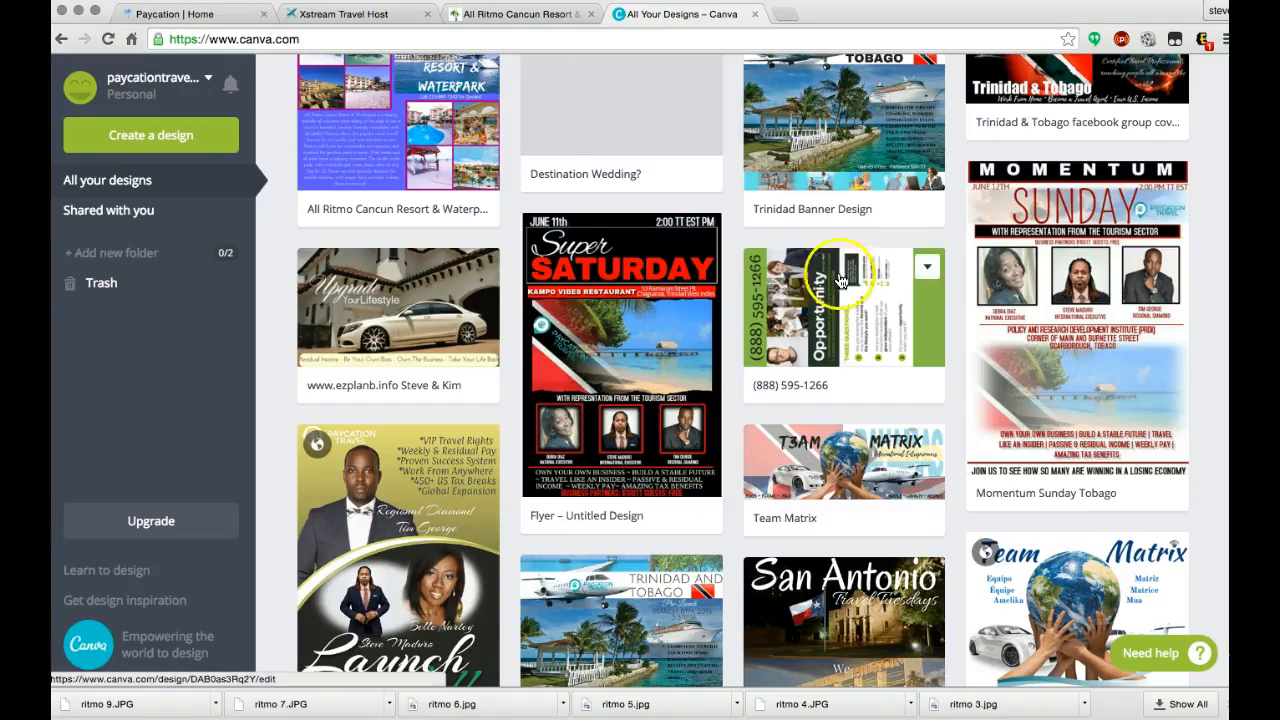
# Open the Destination Wedding? design to view it, and close it again
pyautogui.scroll(1, 808, 227)
pyautogui.scroll(3, 808, 227)
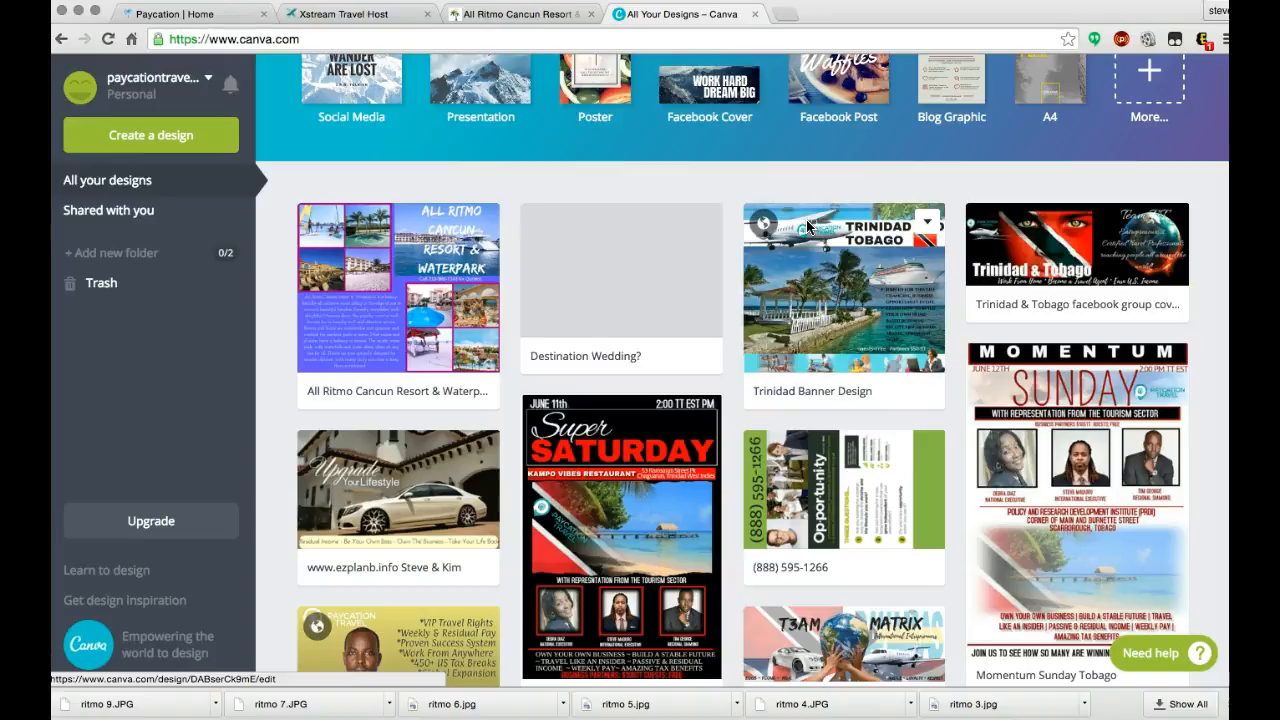
pyautogui.click(655, 234)
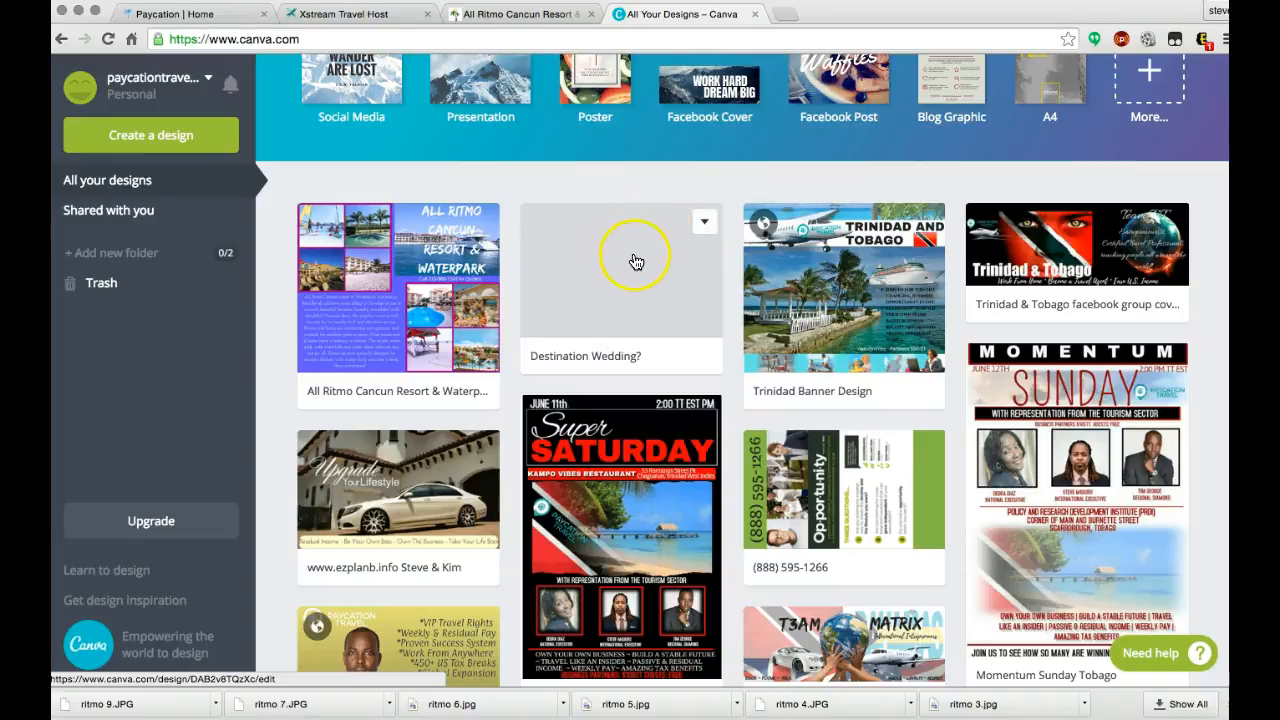
pyautogui.click(597, 273)
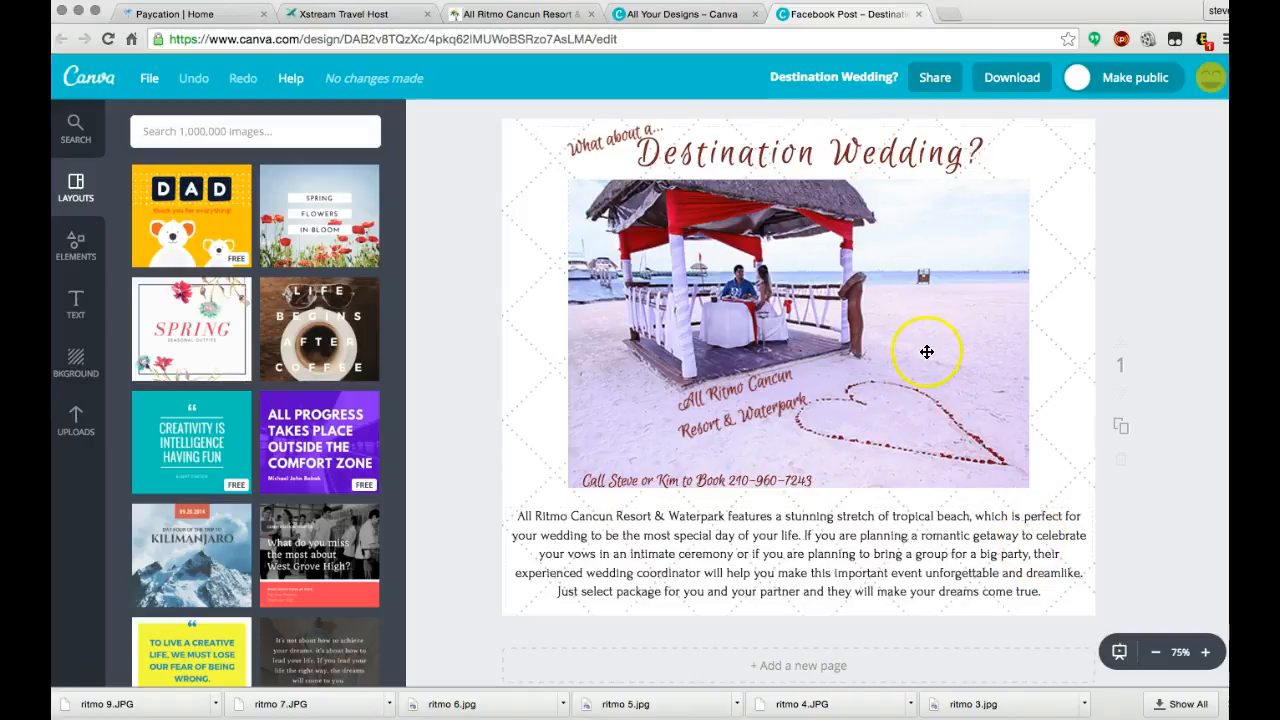
pyautogui.press('super+w')
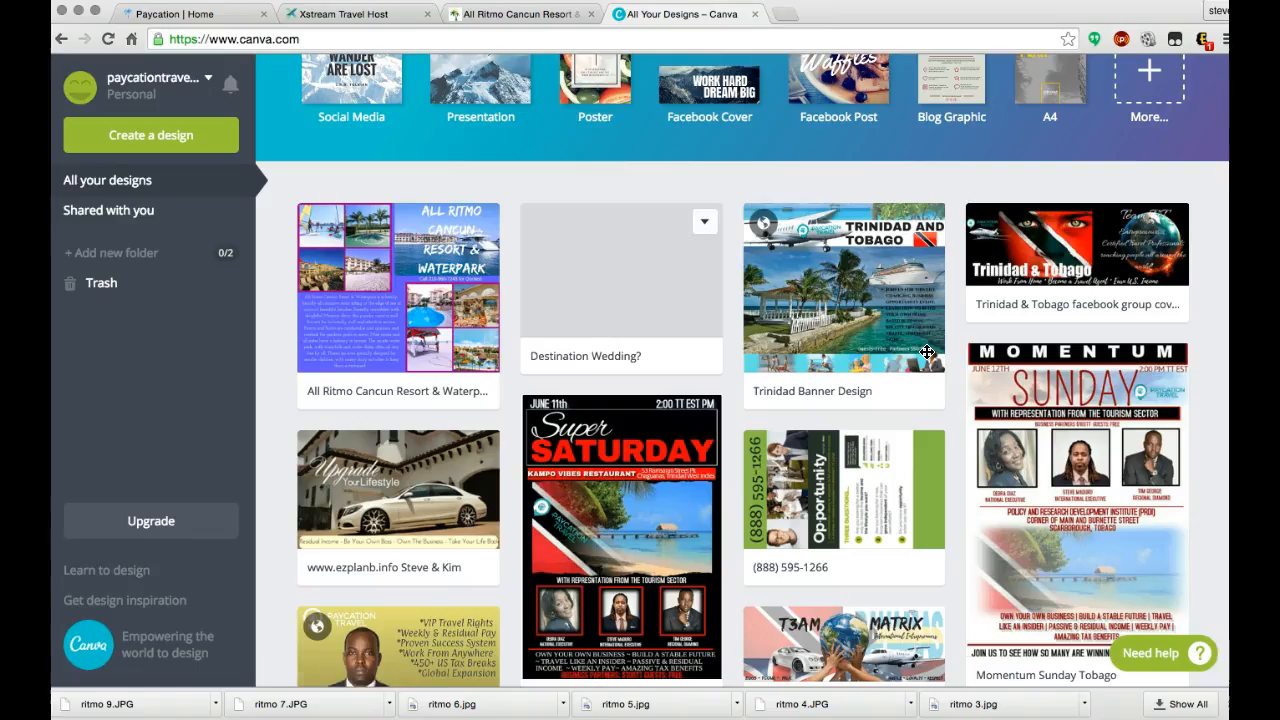
# Open the All Ritmo Cancun Resort & Waterpark design and download it as a high-quality PNG image
pyautogui.click(431, 303)
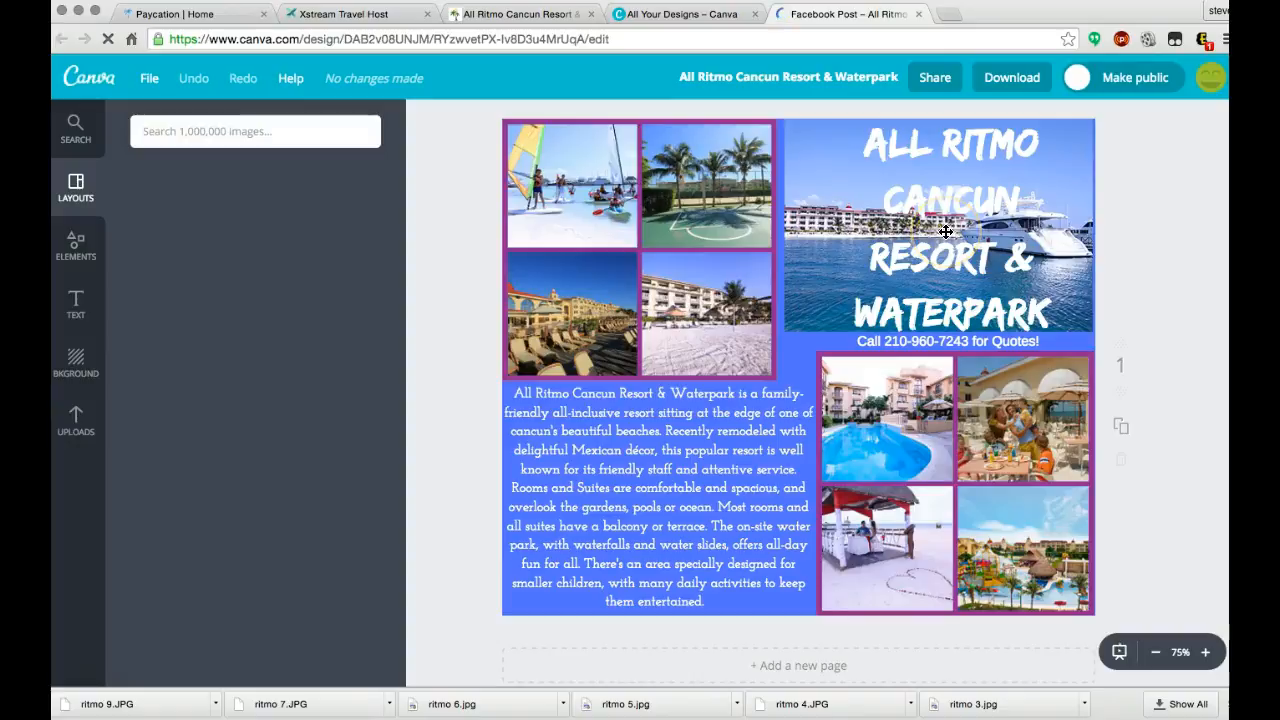
pyautogui.click(968, 204)
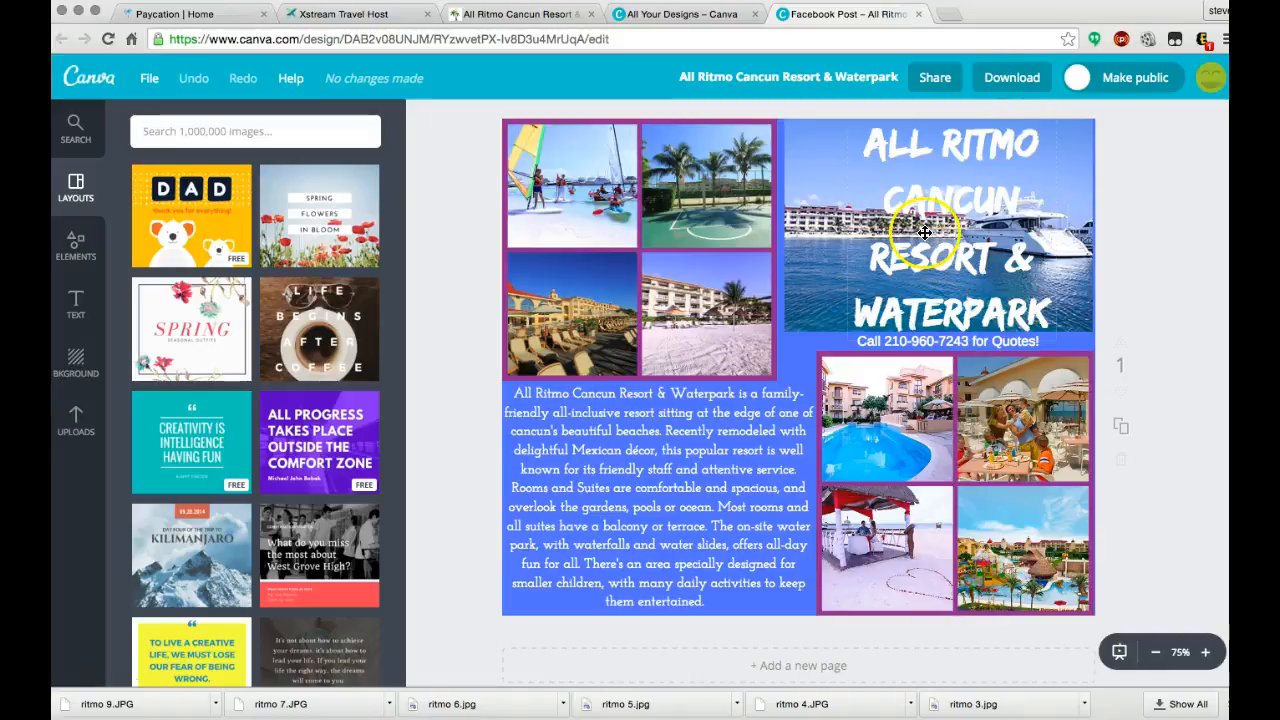
pyautogui.click(1013, 78)
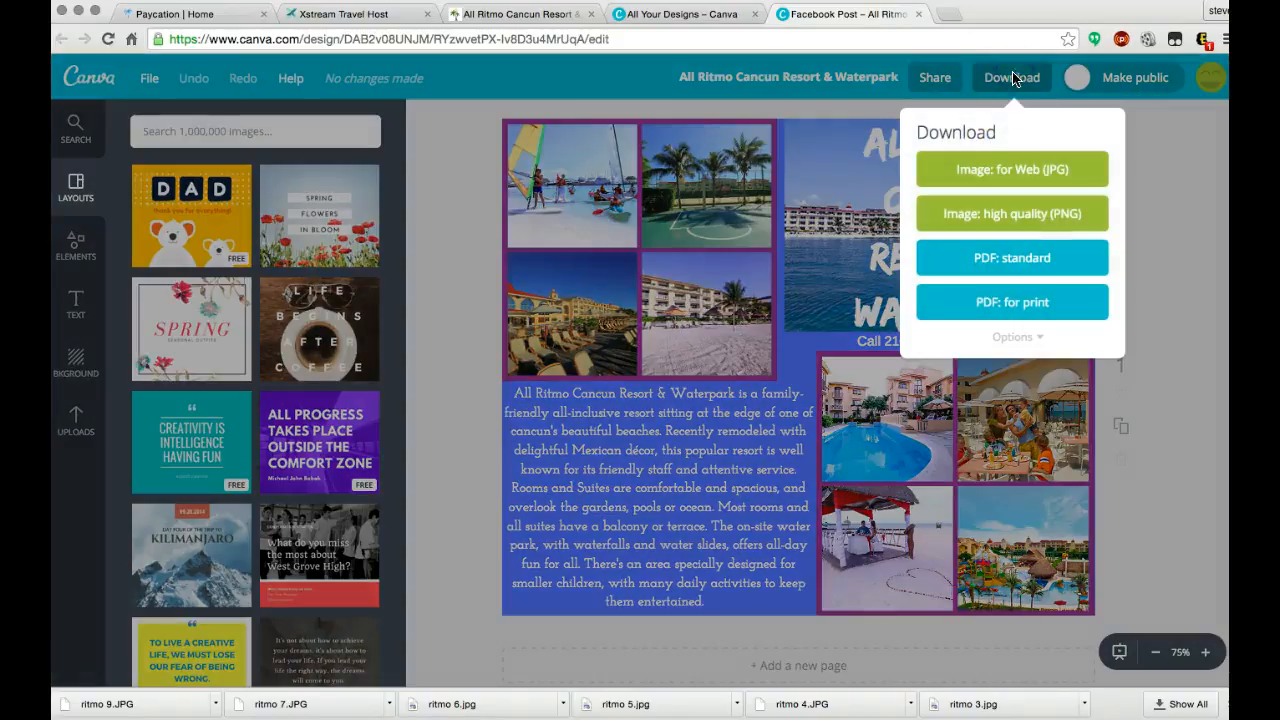
pyautogui.click(985, 180)
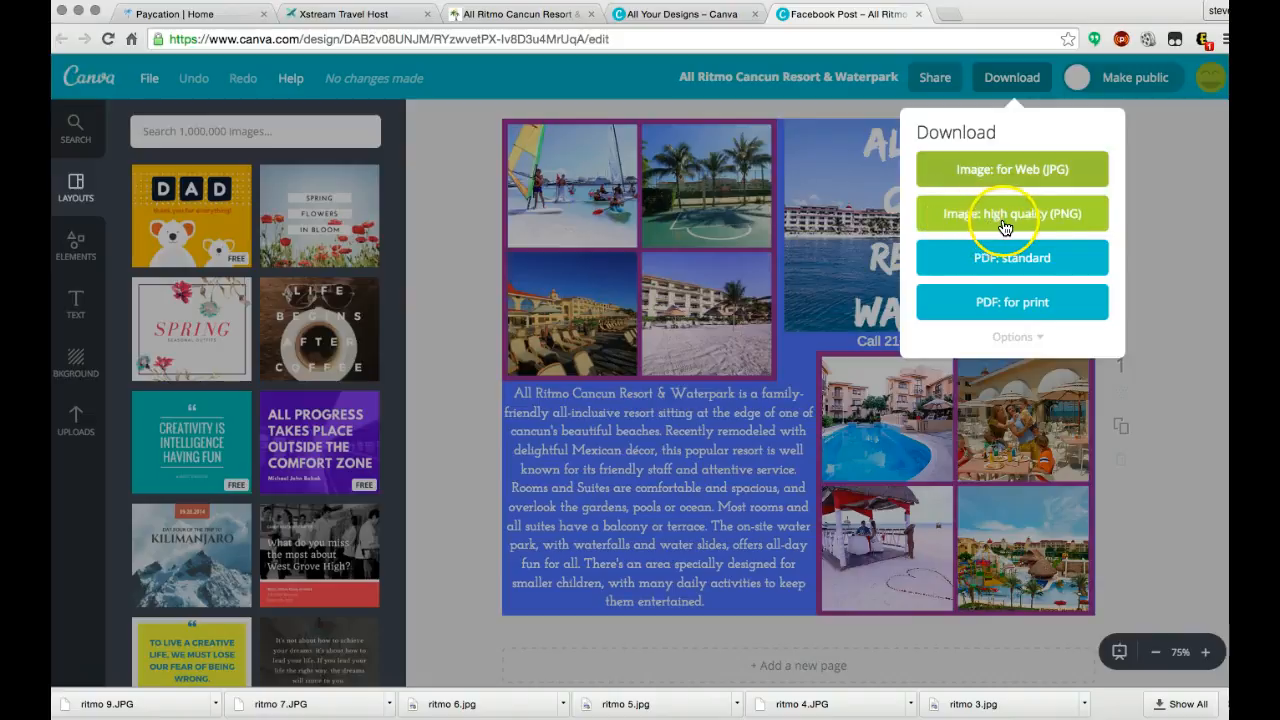
pyautogui.click(1050, 218)
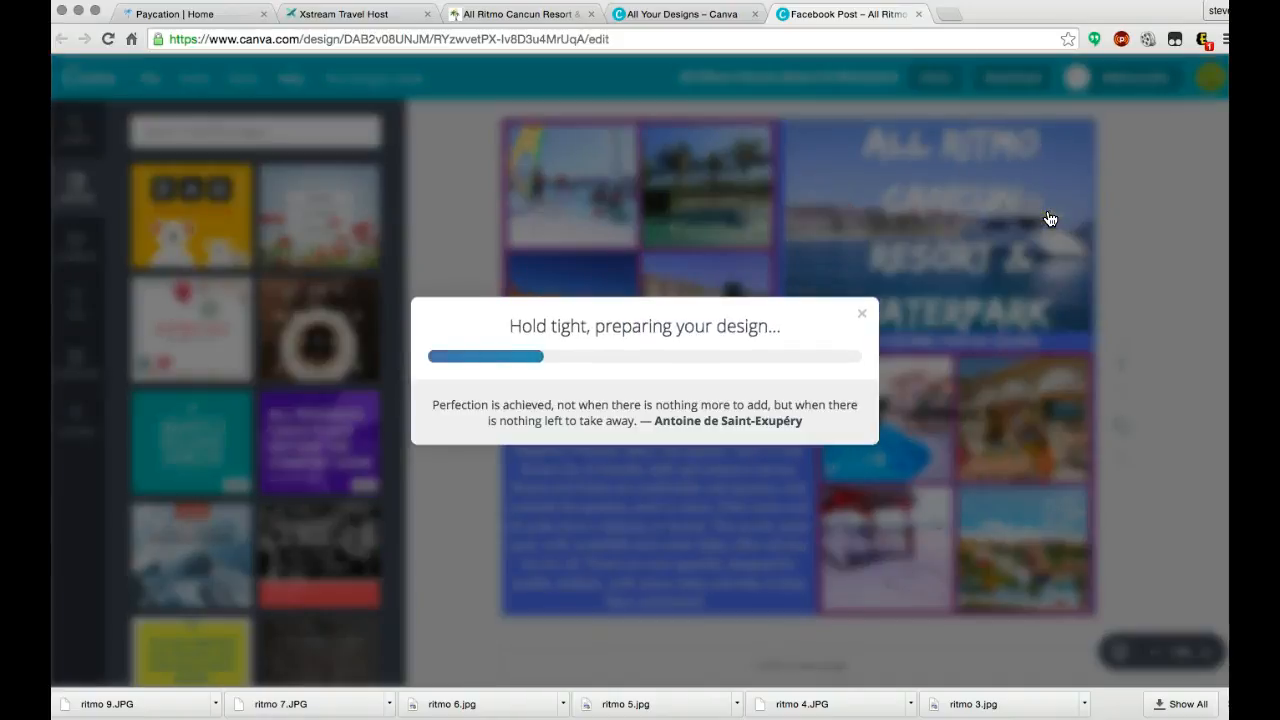
pyautogui.click(1147, 203)
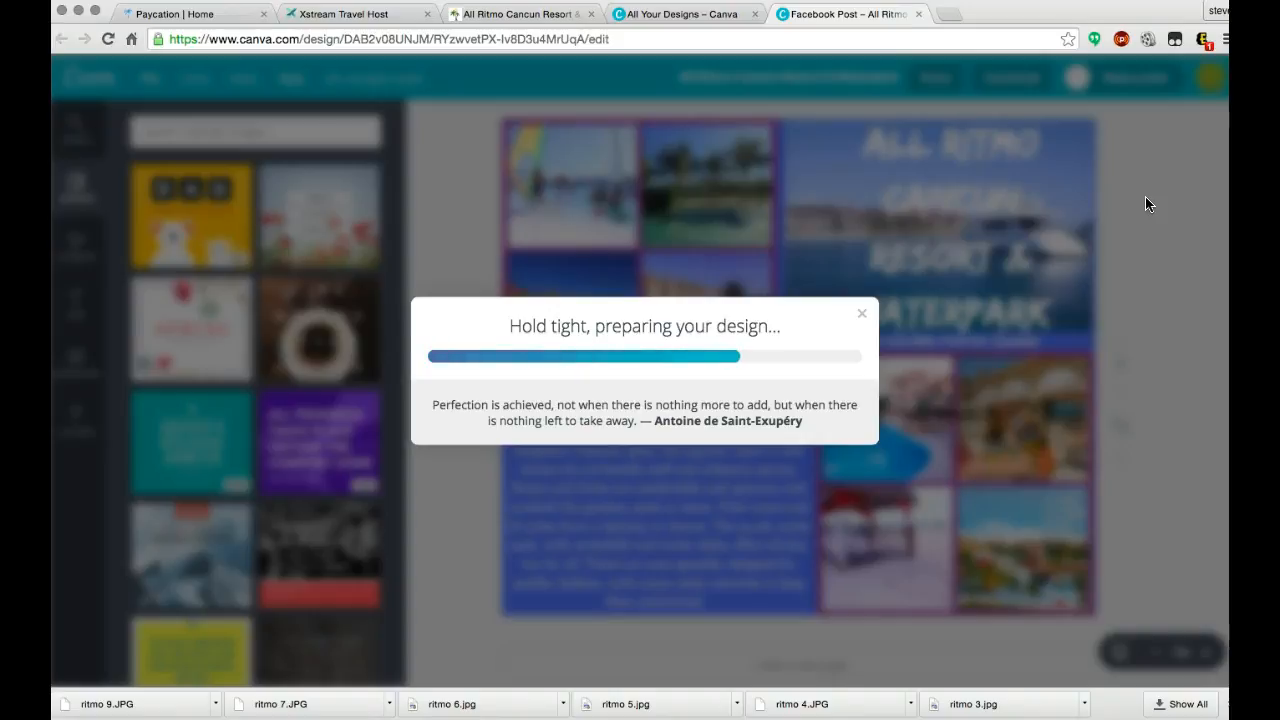
pyautogui.click(1005, 233)
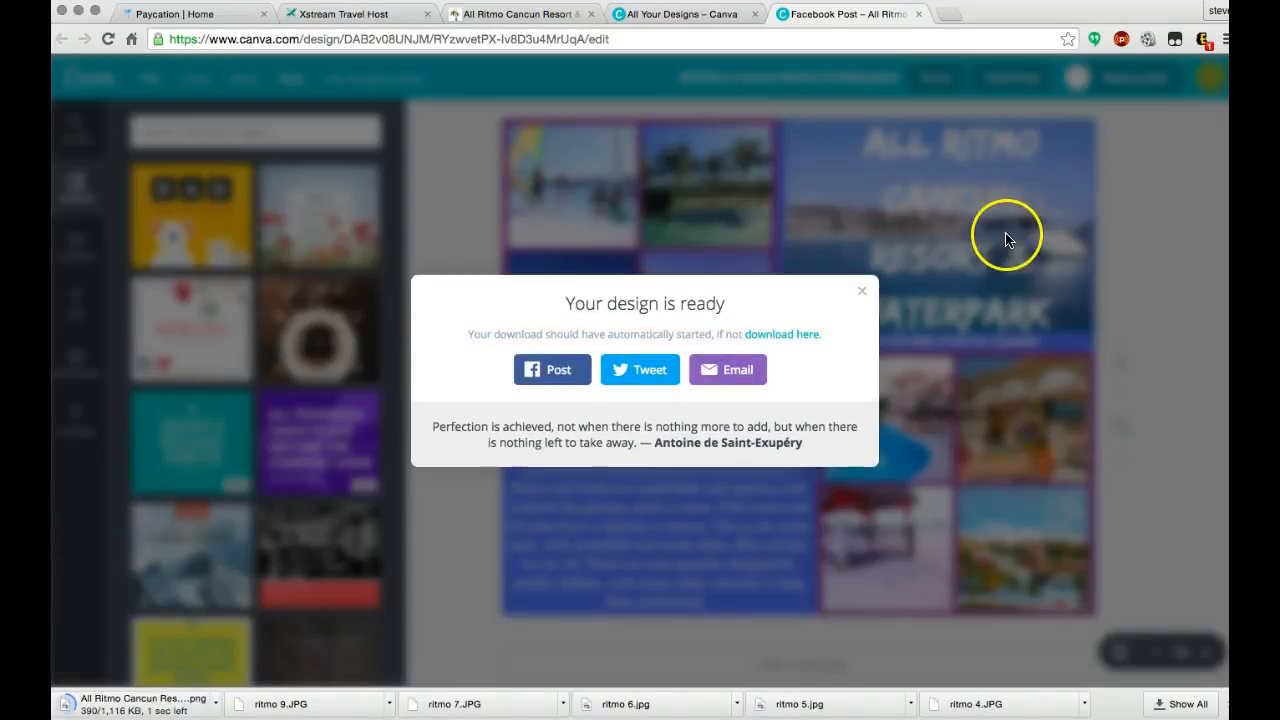
pyautogui.click(860, 292)
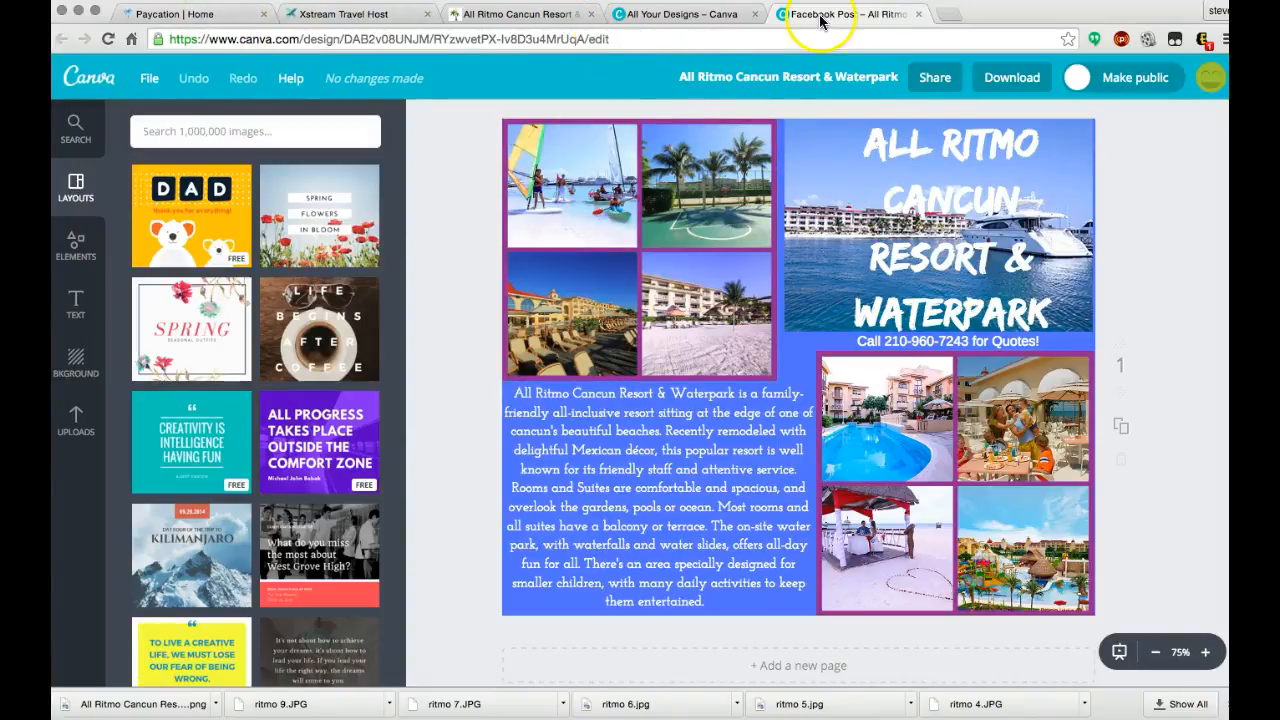
# Open Facebook in a new browser tab and close the two open chat windows
pyautogui.click(952, 12)
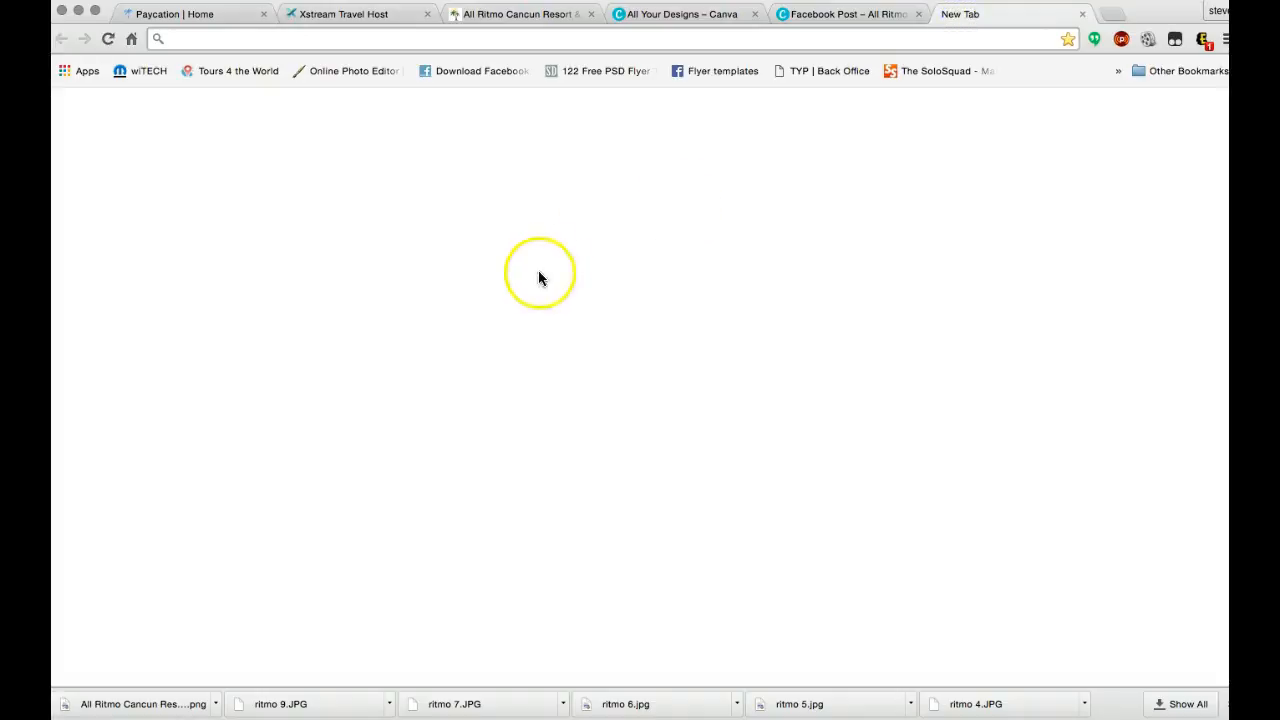
pyautogui.click(430, 555)
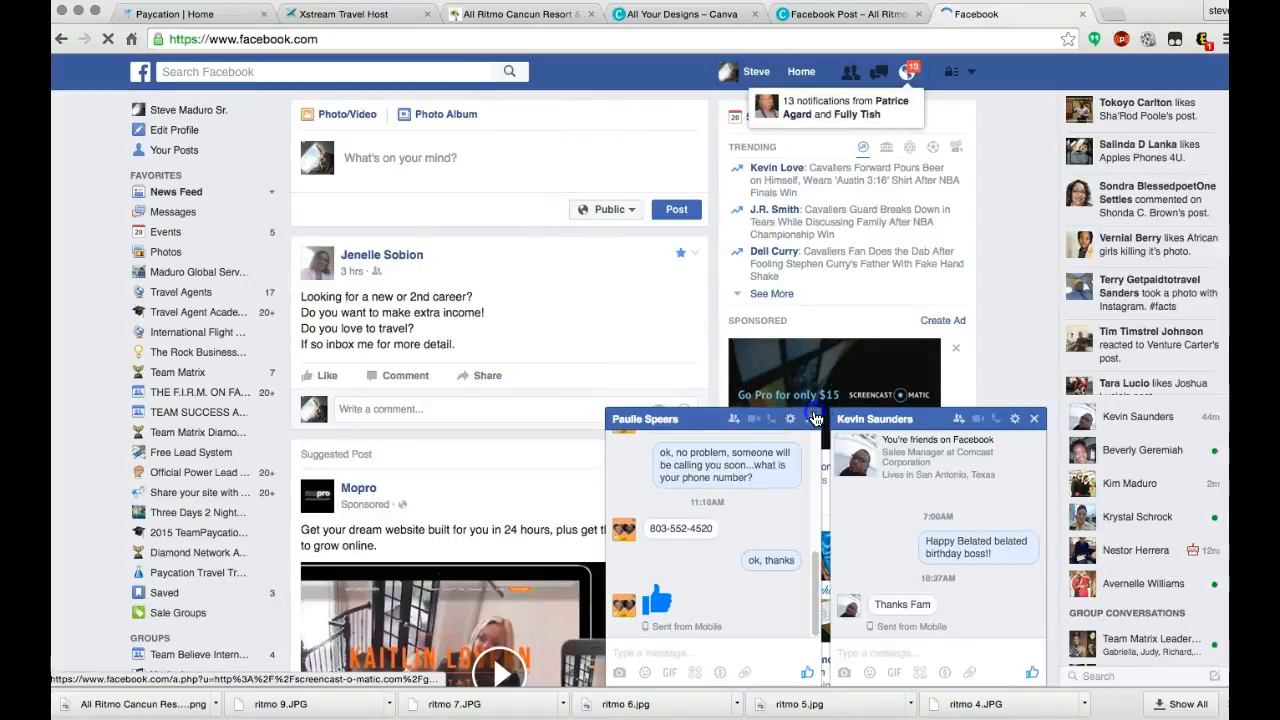
pyautogui.click(813, 418)
pyautogui.click(1034, 418)
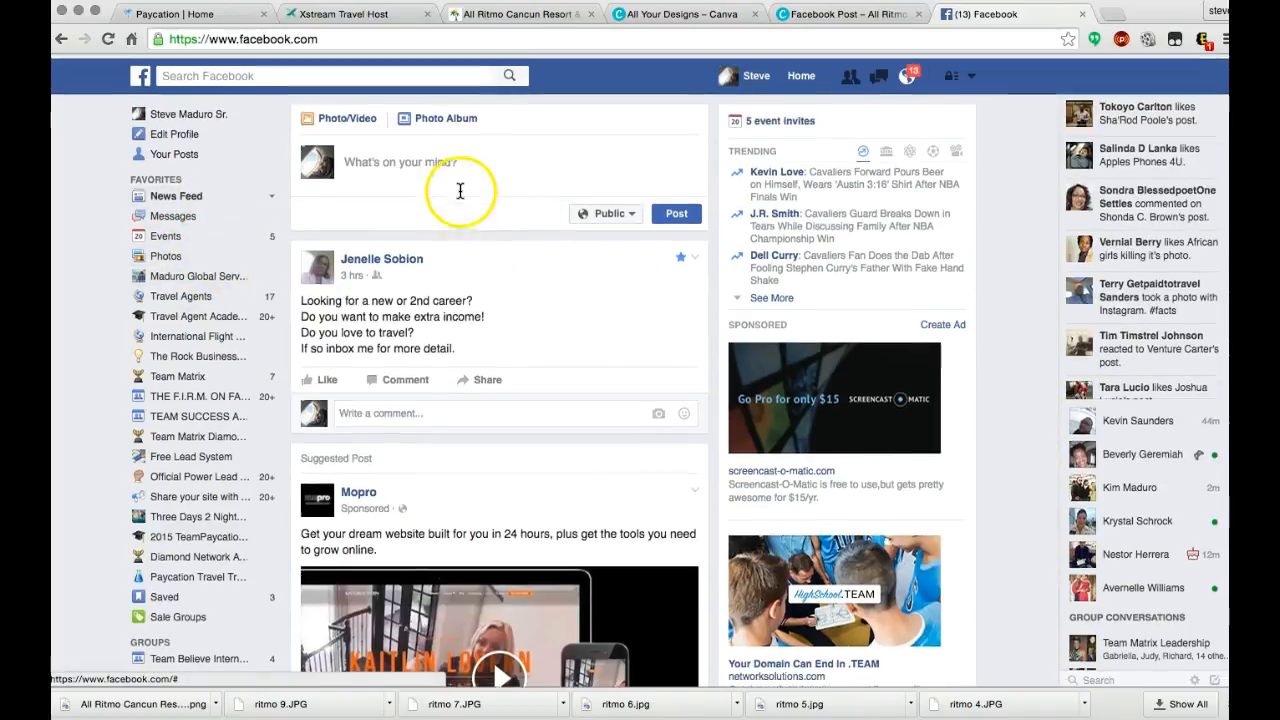
# Open the personal Facebook profile and look through its timeline posts and intro details
pyautogui.click(752, 73)
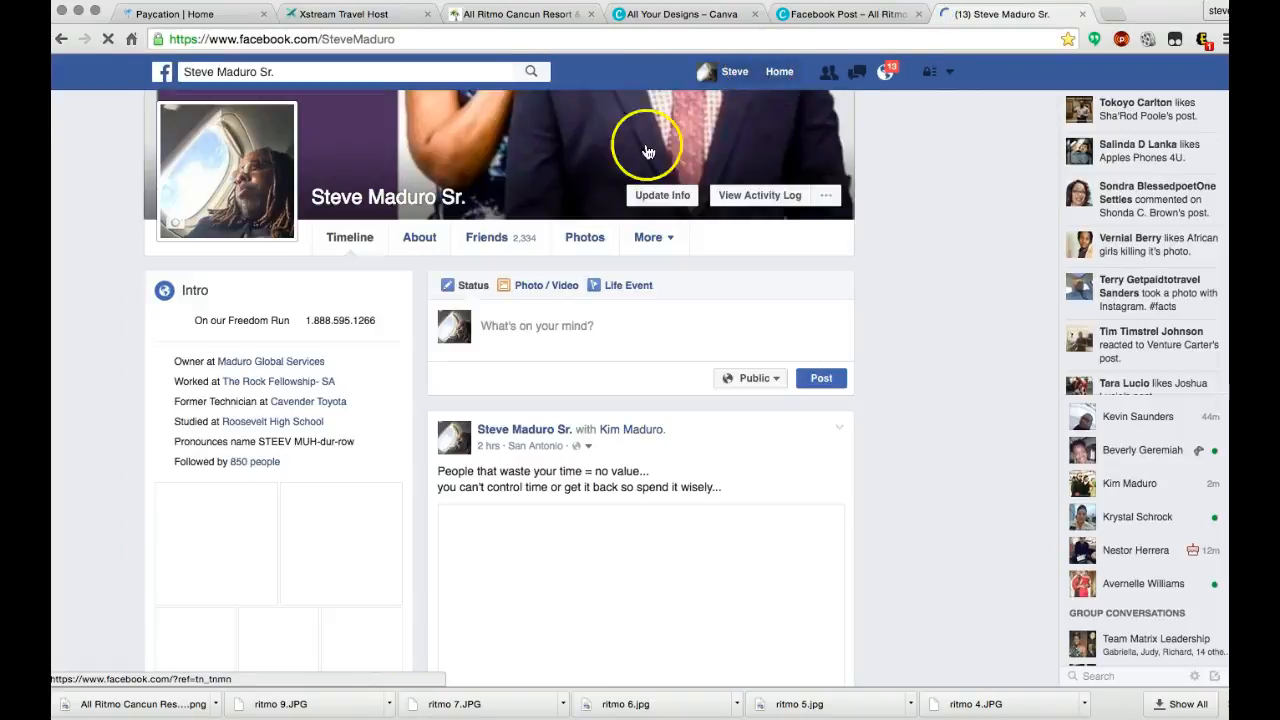
pyautogui.scroll(-3, 650, 336)
pyautogui.scroll(-10, 650, 336)
pyautogui.scroll(-4, 650, 337)
pyautogui.scroll(2, 650, 337)
pyautogui.scroll(-5, 650, 337)
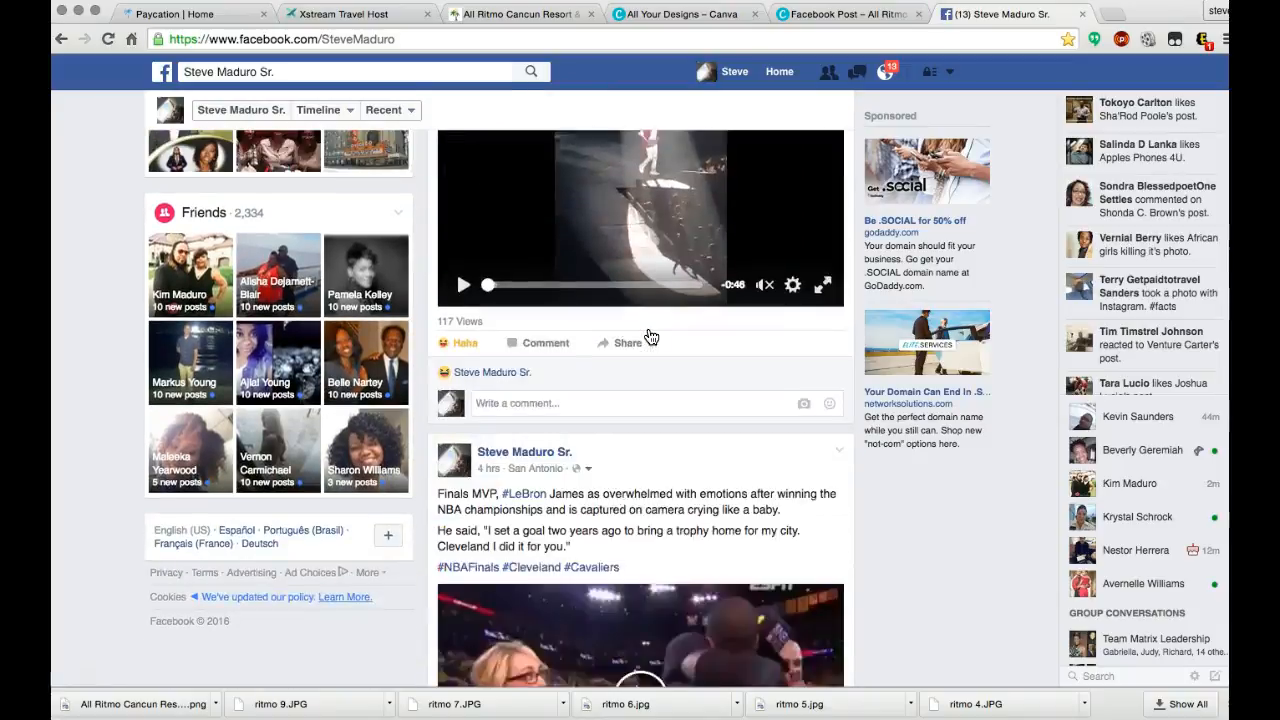
pyautogui.scroll(-7, 650, 336)
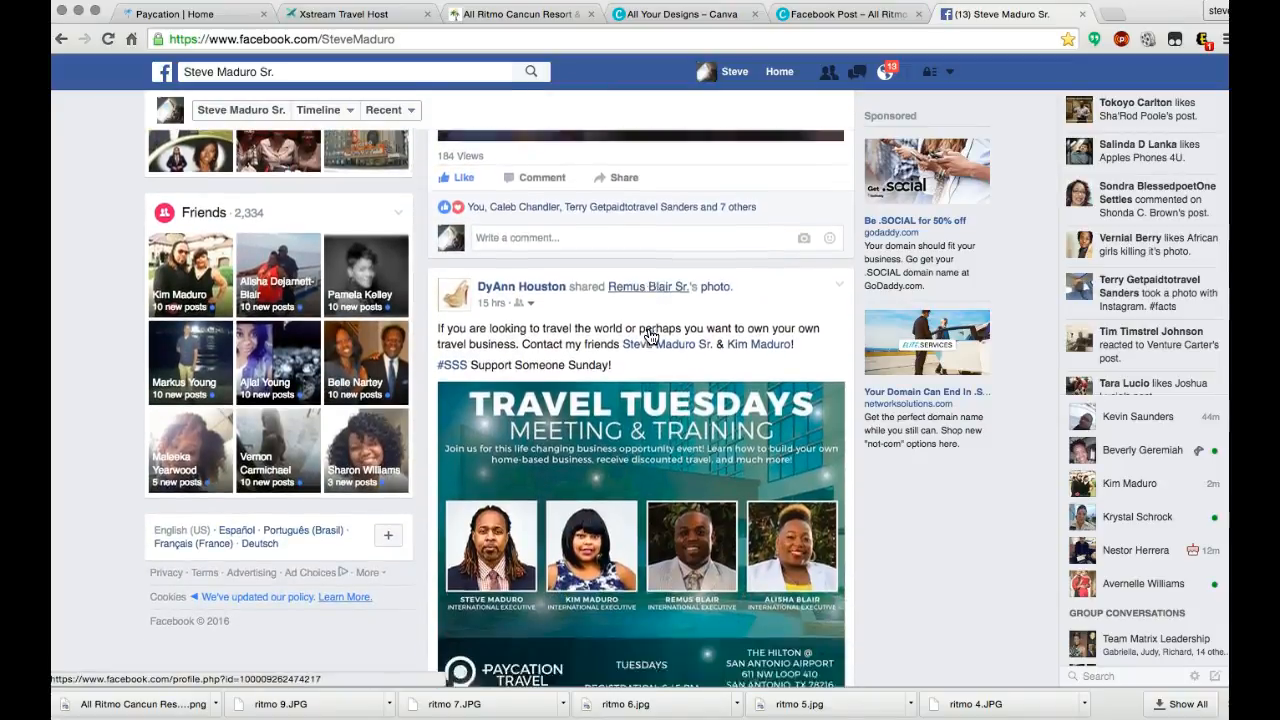
pyautogui.scroll(-1, 649, 336)
pyautogui.click(522, 344)
pyautogui.scroll(-2, 705, 343)
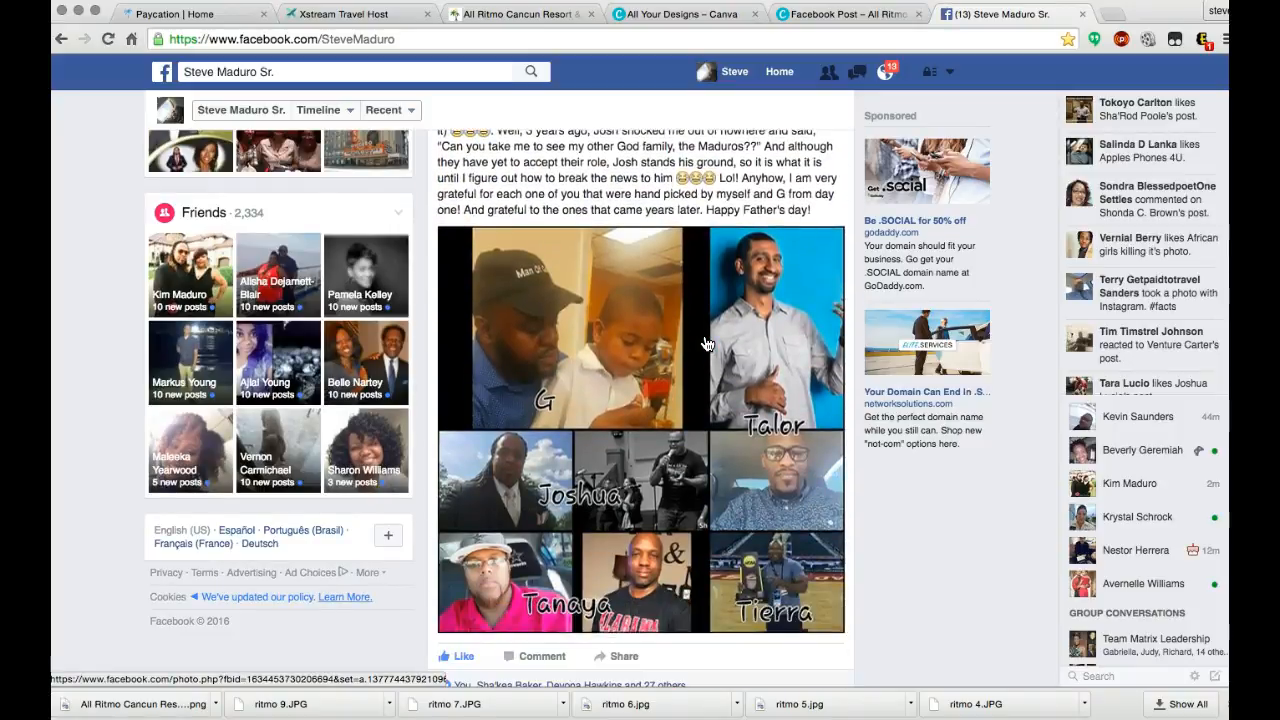
pyautogui.scroll(-10, 705, 343)
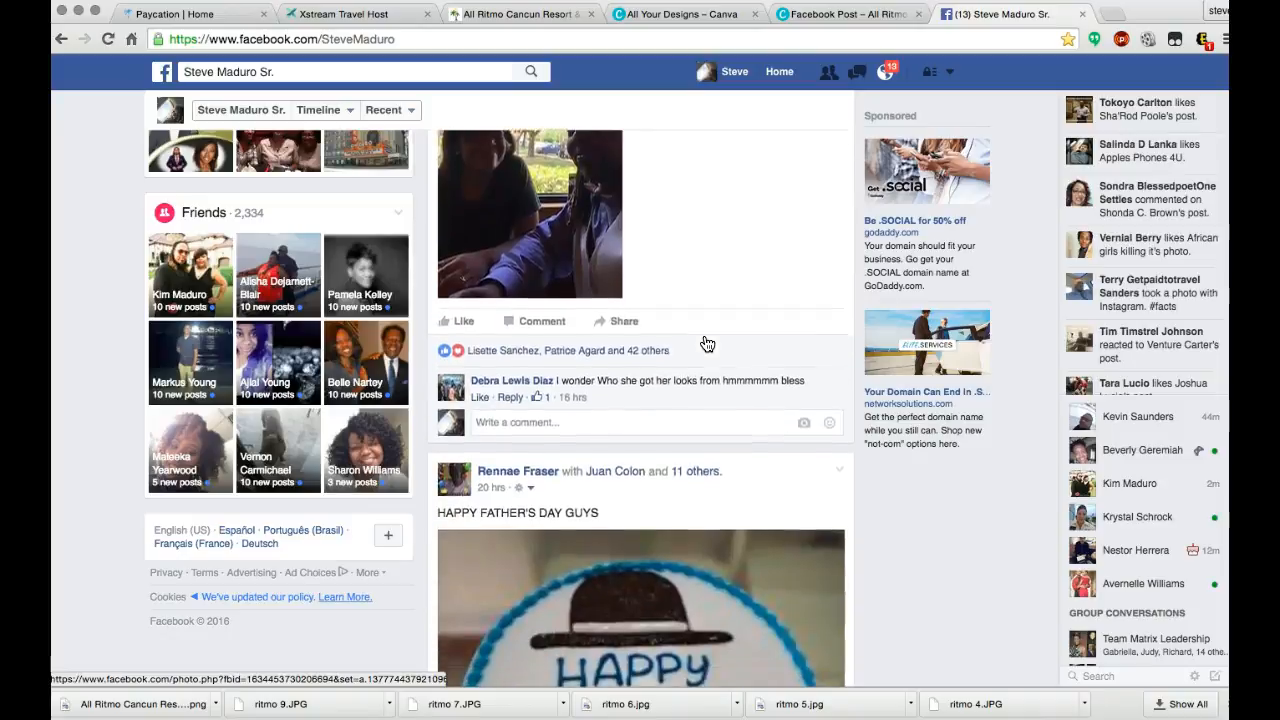
pyautogui.scroll(-8, 705, 343)
pyautogui.scroll(-10, 705, 343)
pyautogui.scroll(-9, 705, 343)
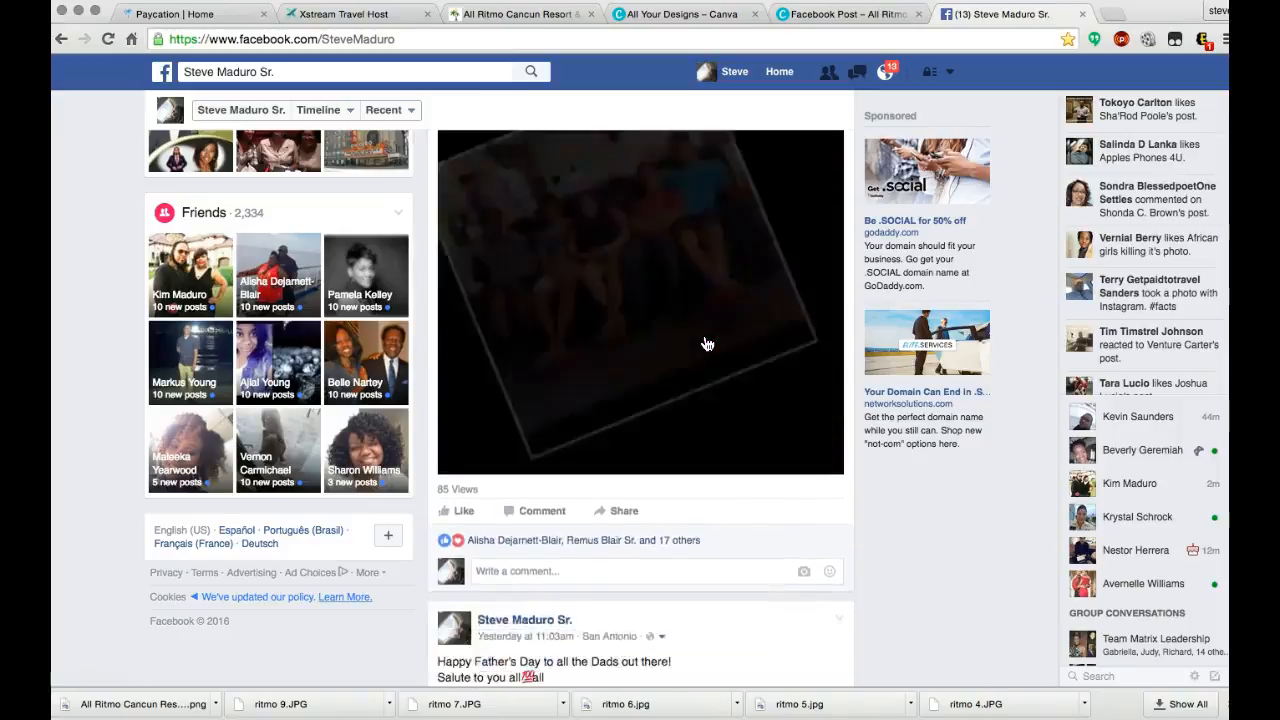
pyautogui.scroll(-8, 705, 343)
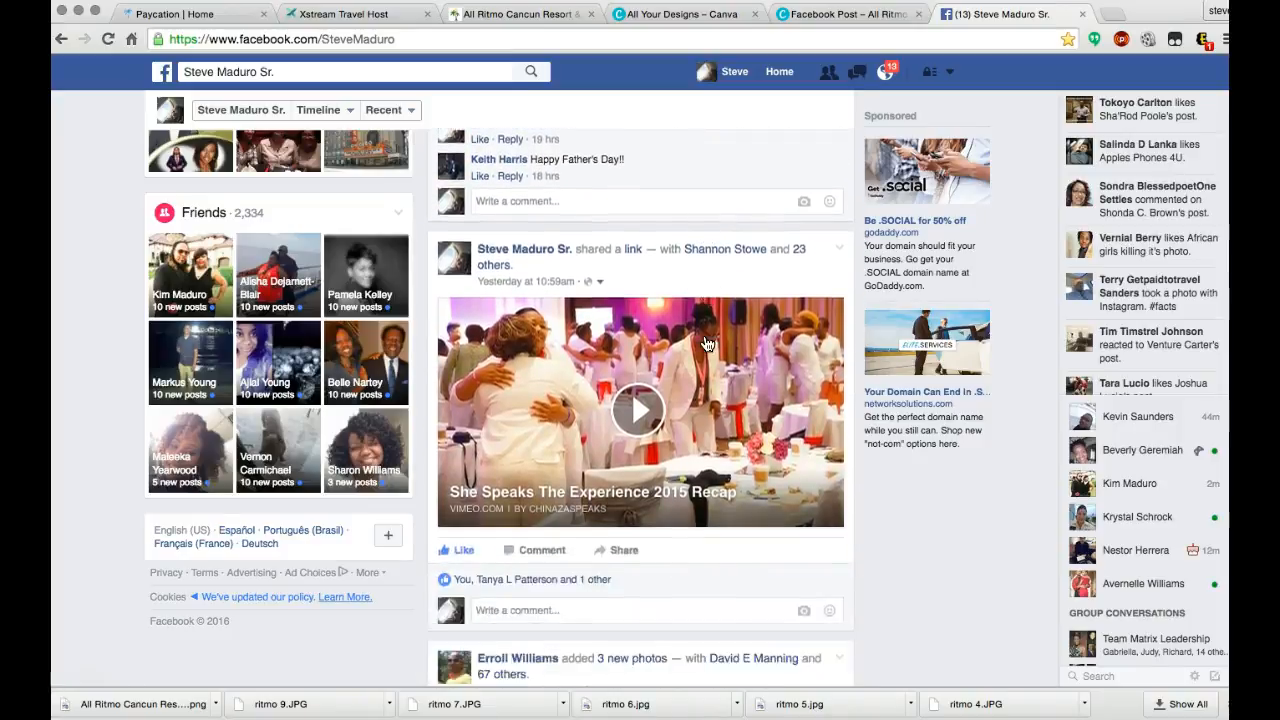
pyautogui.scroll(20, 705, 343)
pyautogui.scroll(20, 705, 343)
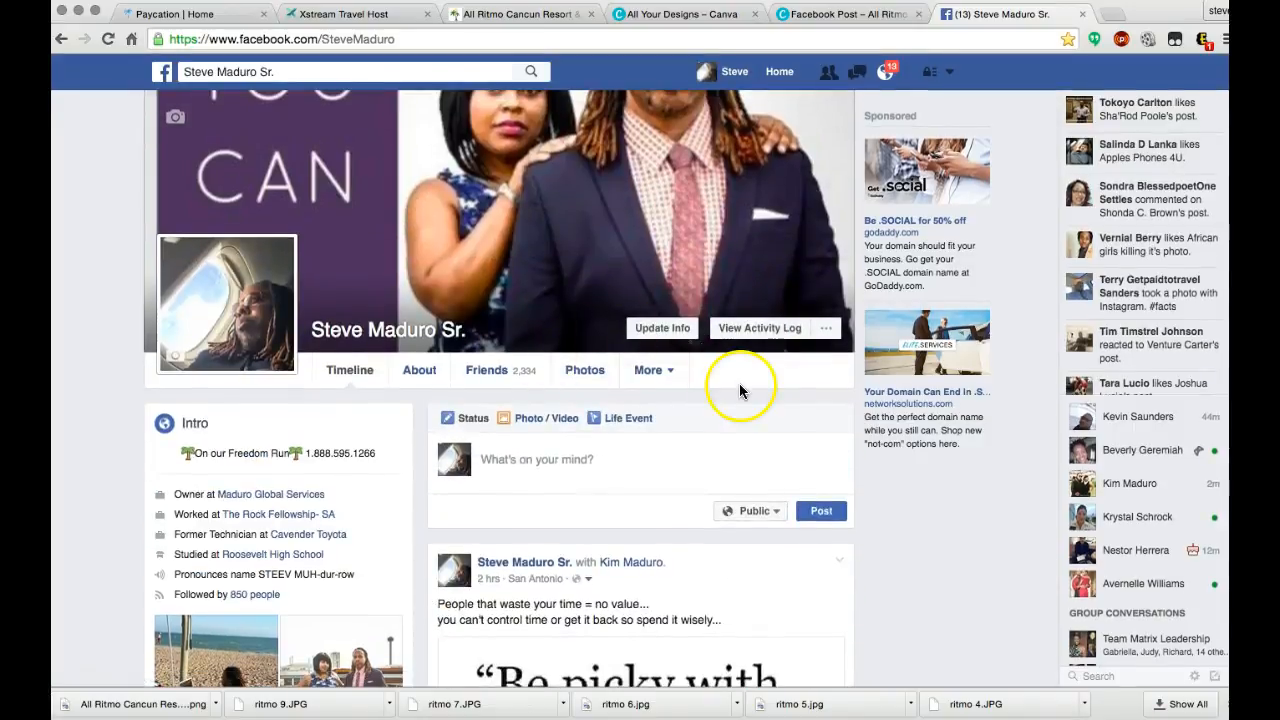
pyautogui.scroll(-2, 300, 458)
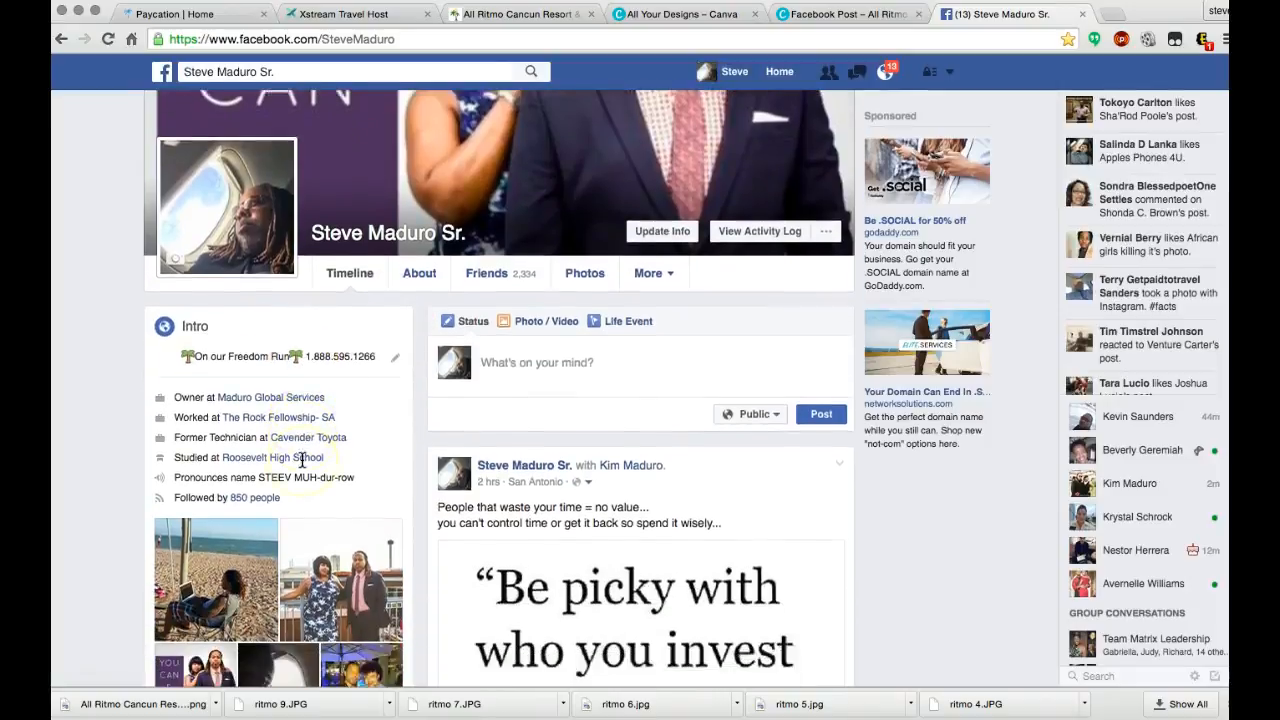
# Open the Maduro Global Services business page from the profile's intro, going back to the profile once to repeat the route
pyautogui.moveTo(281, 387)
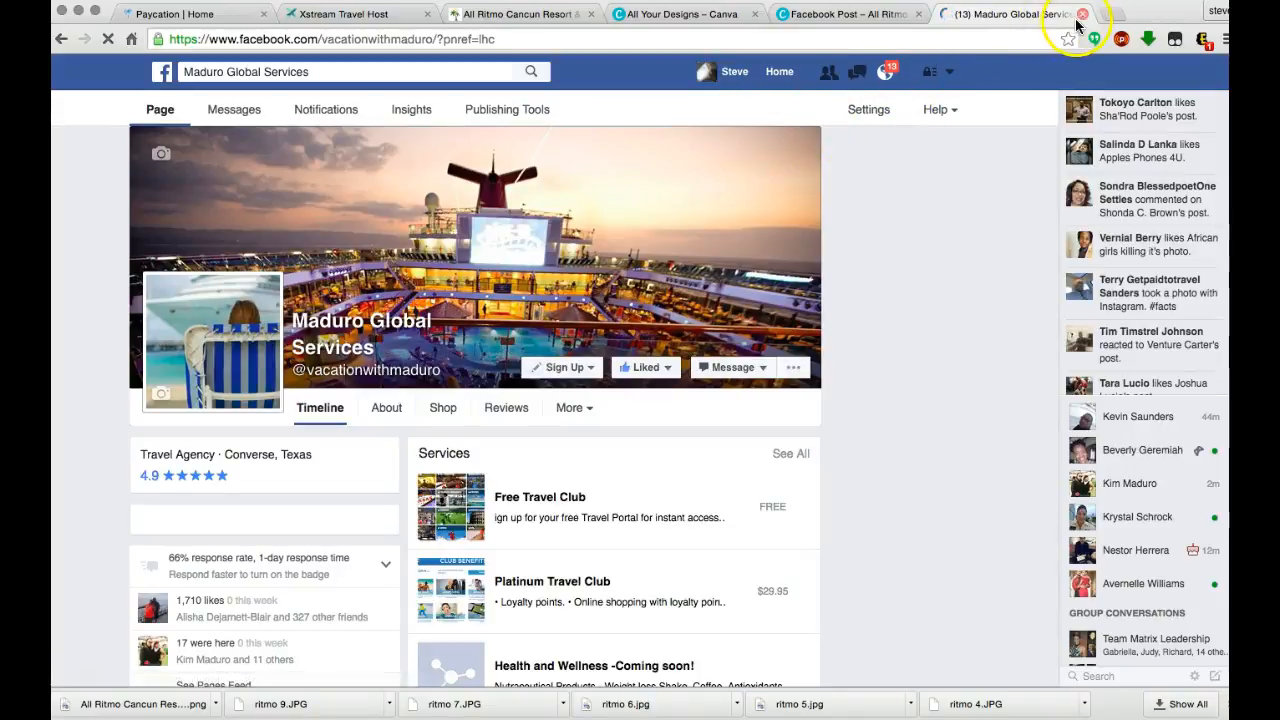
pyautogui.click(735, 73)
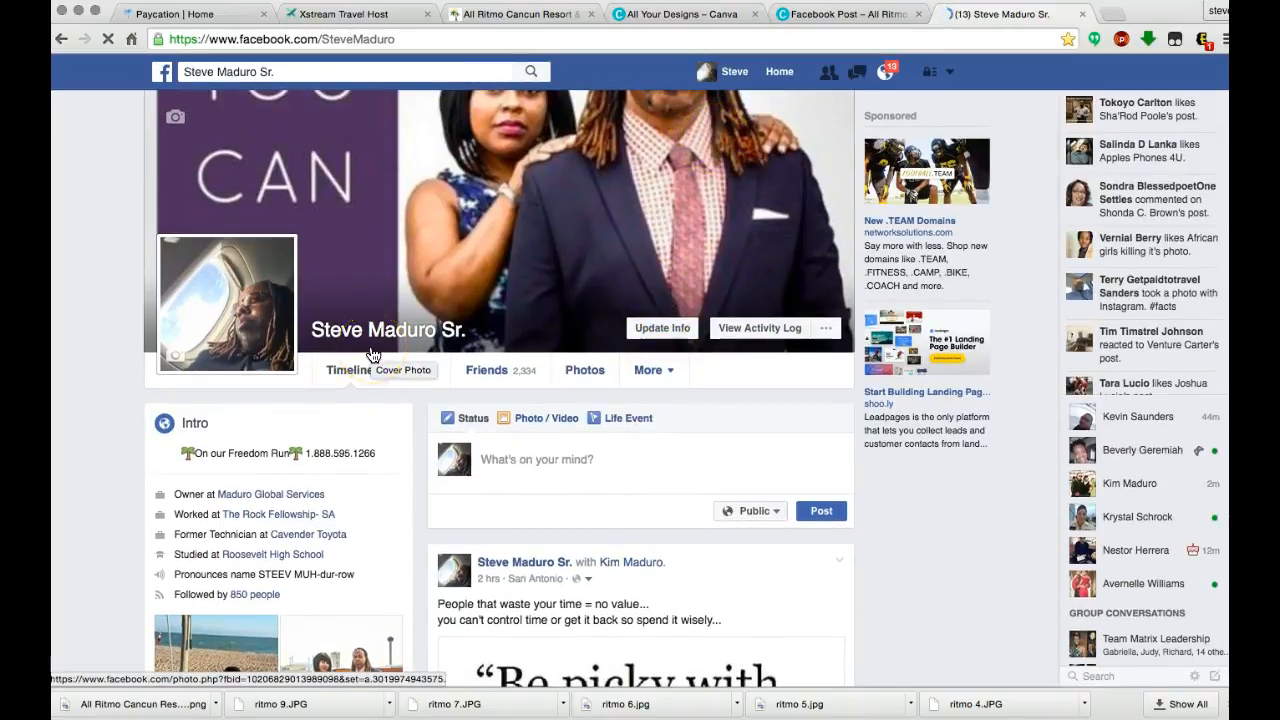
pyautogui.click(190, 440)
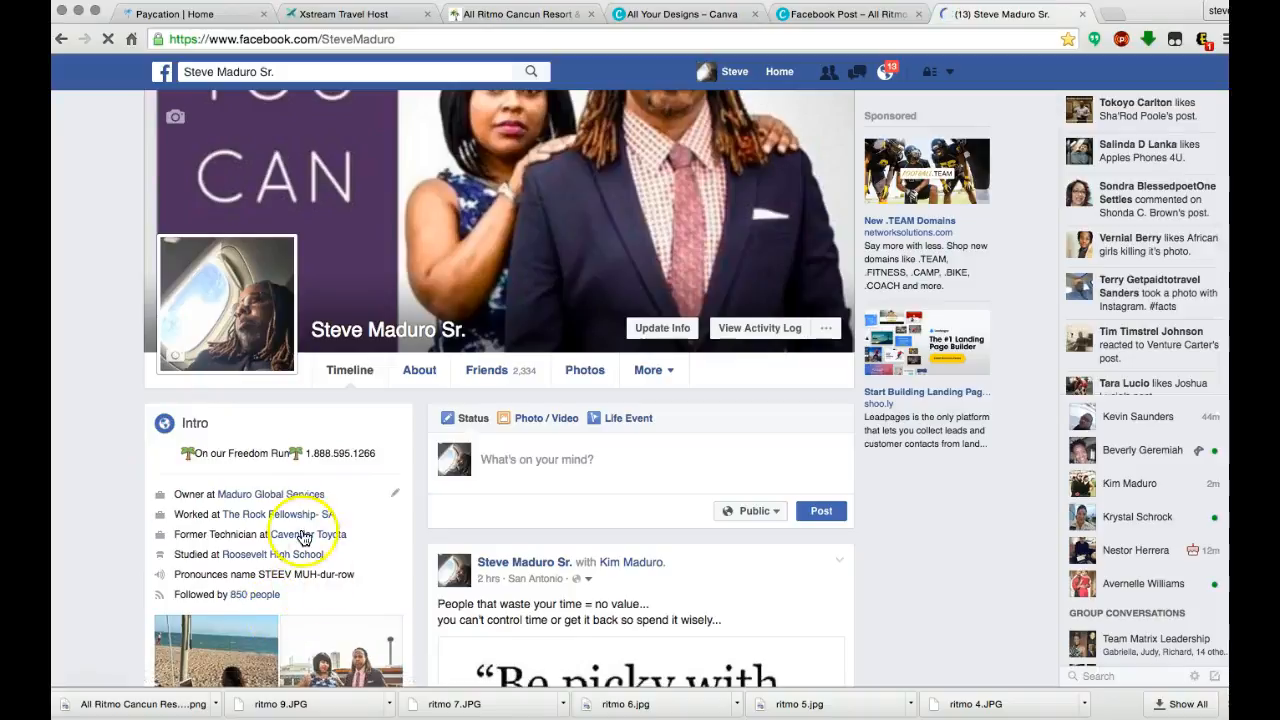
pyautogui.moveTo(289, 502)
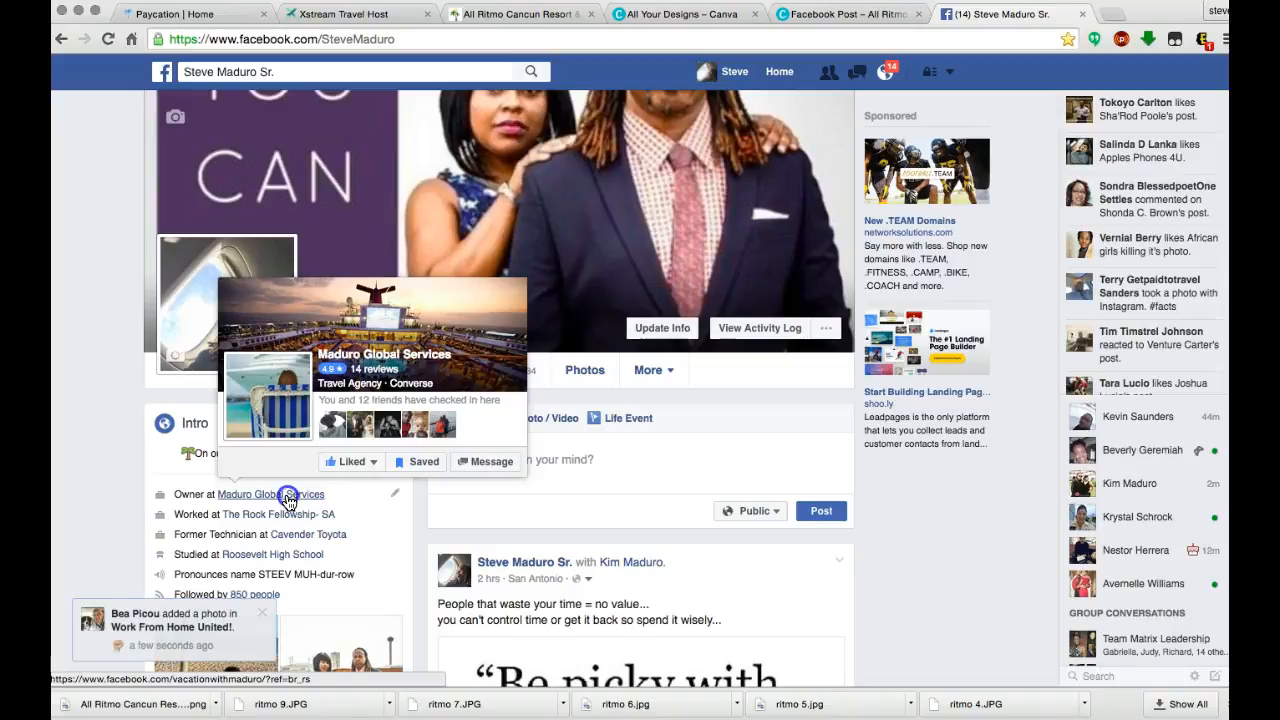
pyautogui.click(288, 496)
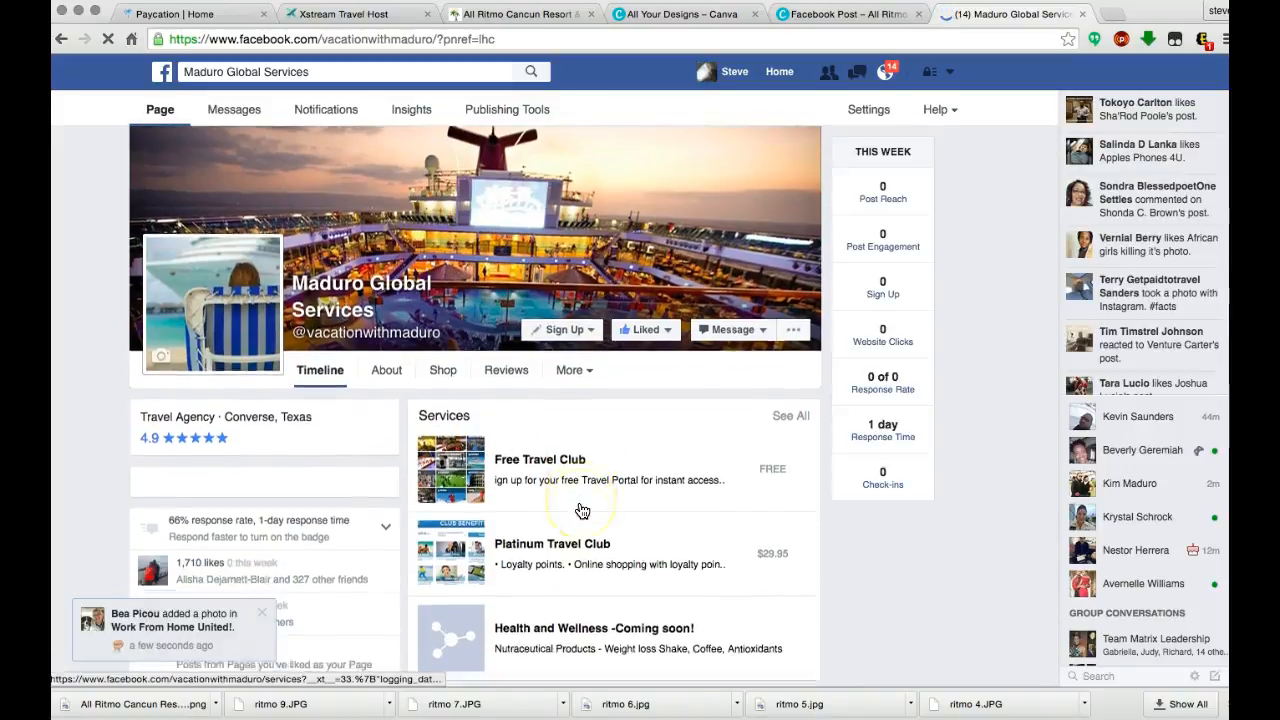
# View the Free Travel Club service and the page's other service listings, and return to the business page's timeline
pyautogui.scroll(-2, 582, 510)
pyautogui.scroll(-1, 582, 511)
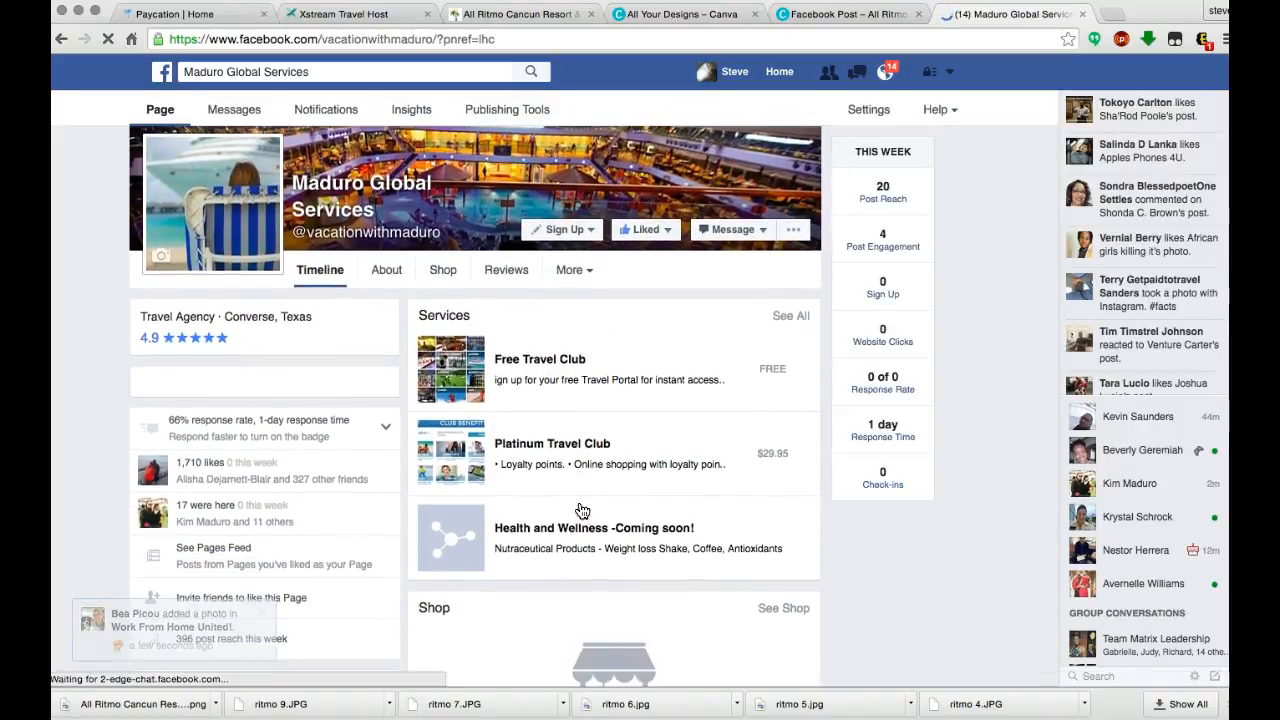
pyautogui.click(547, 372)
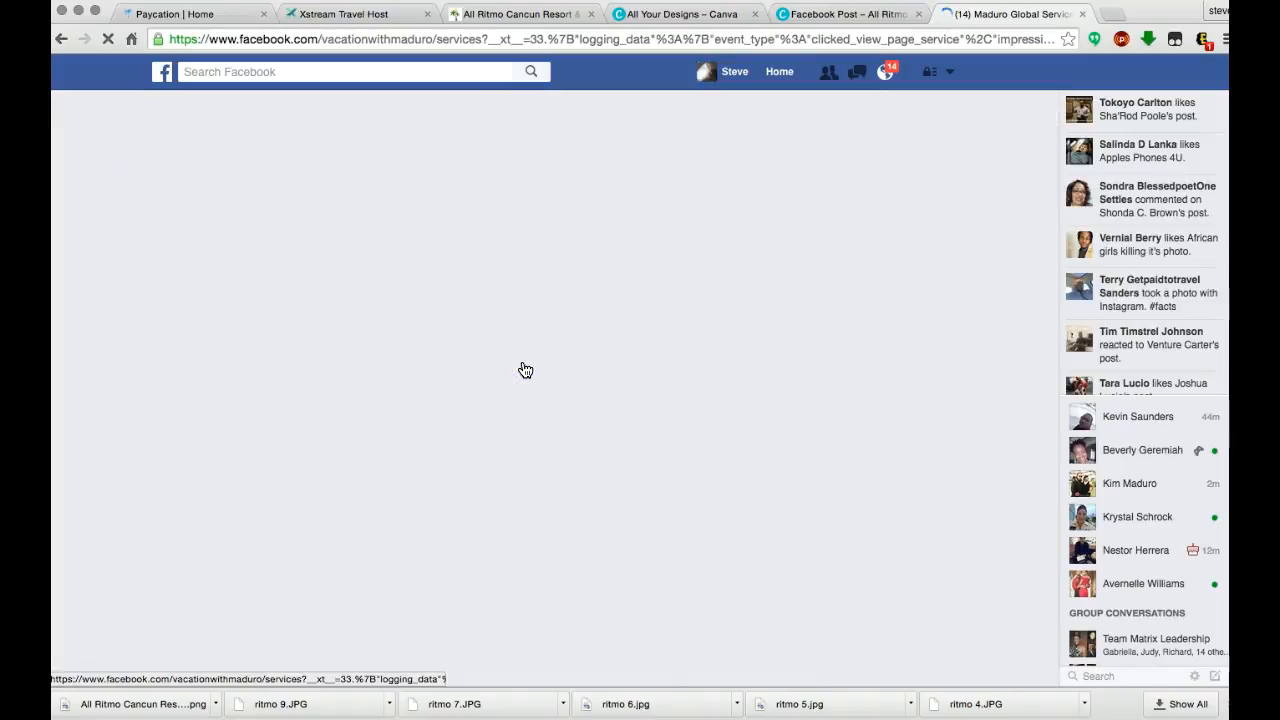
pyautogui.scroll(-5, 673, 528)
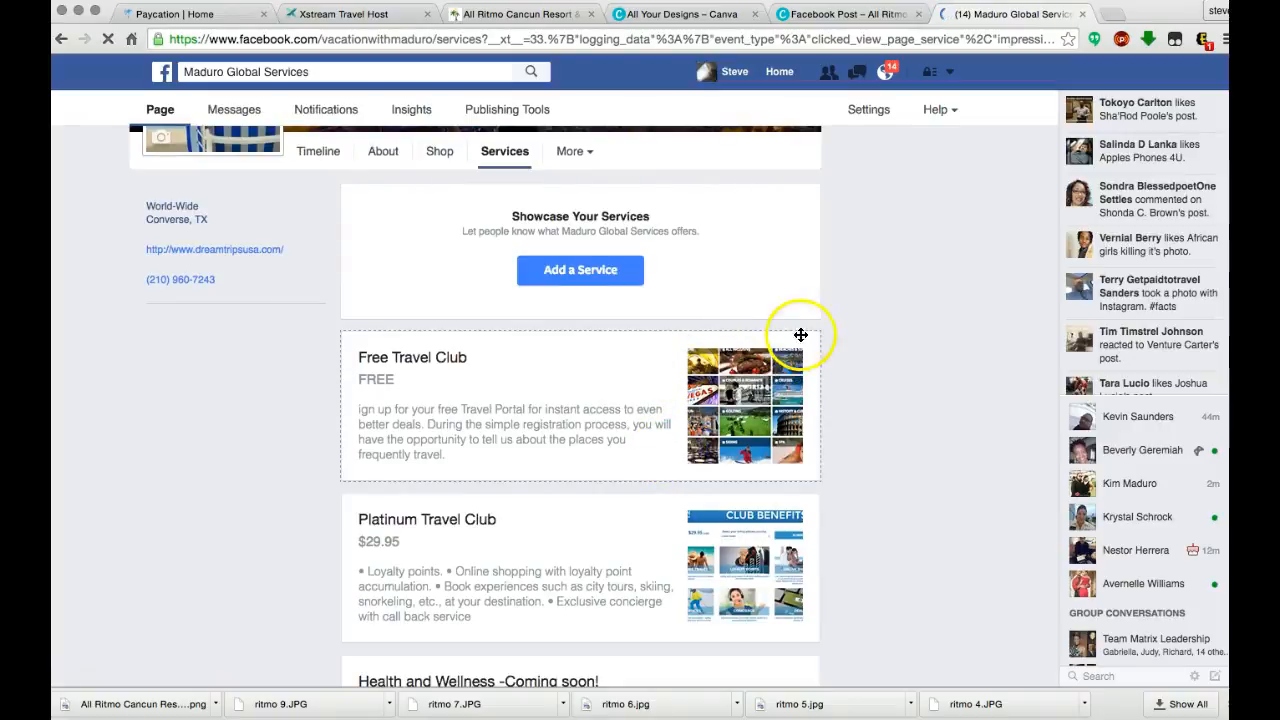
pyautogui.scroll(-2, 486, 400)
pyautogui.scroll(7, 486, 400)
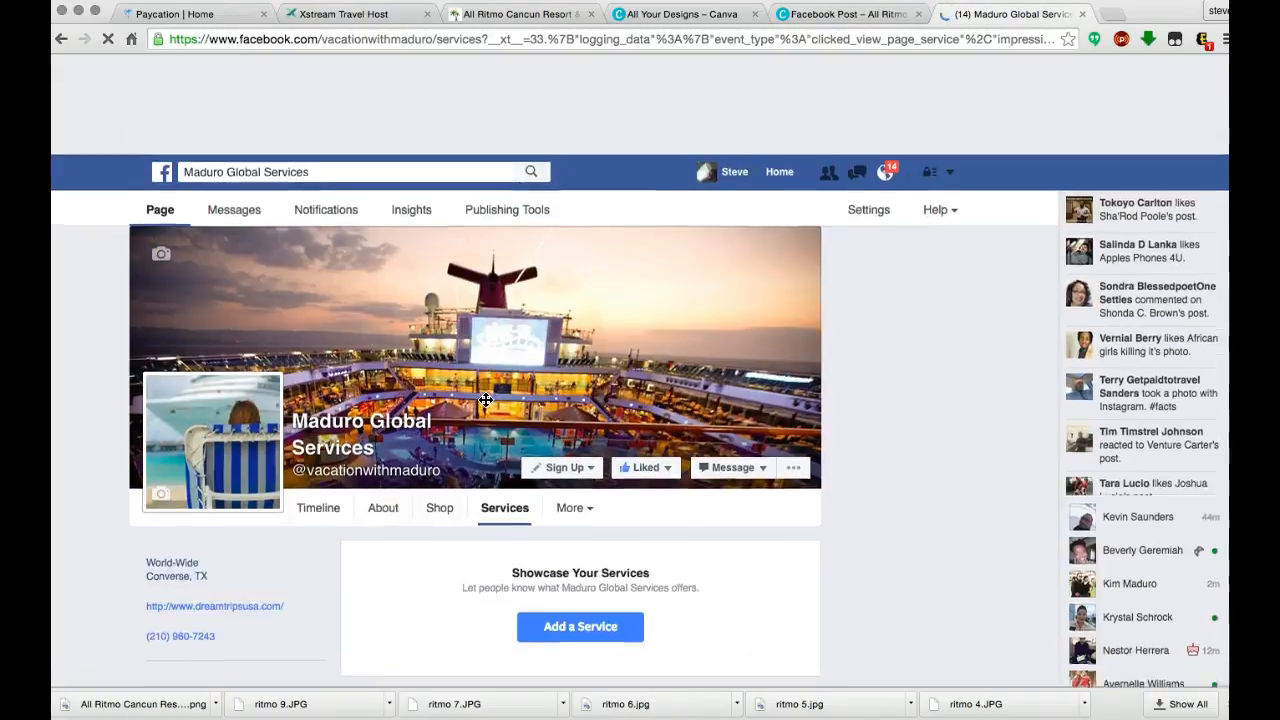
pyautogui.click(331, 403)
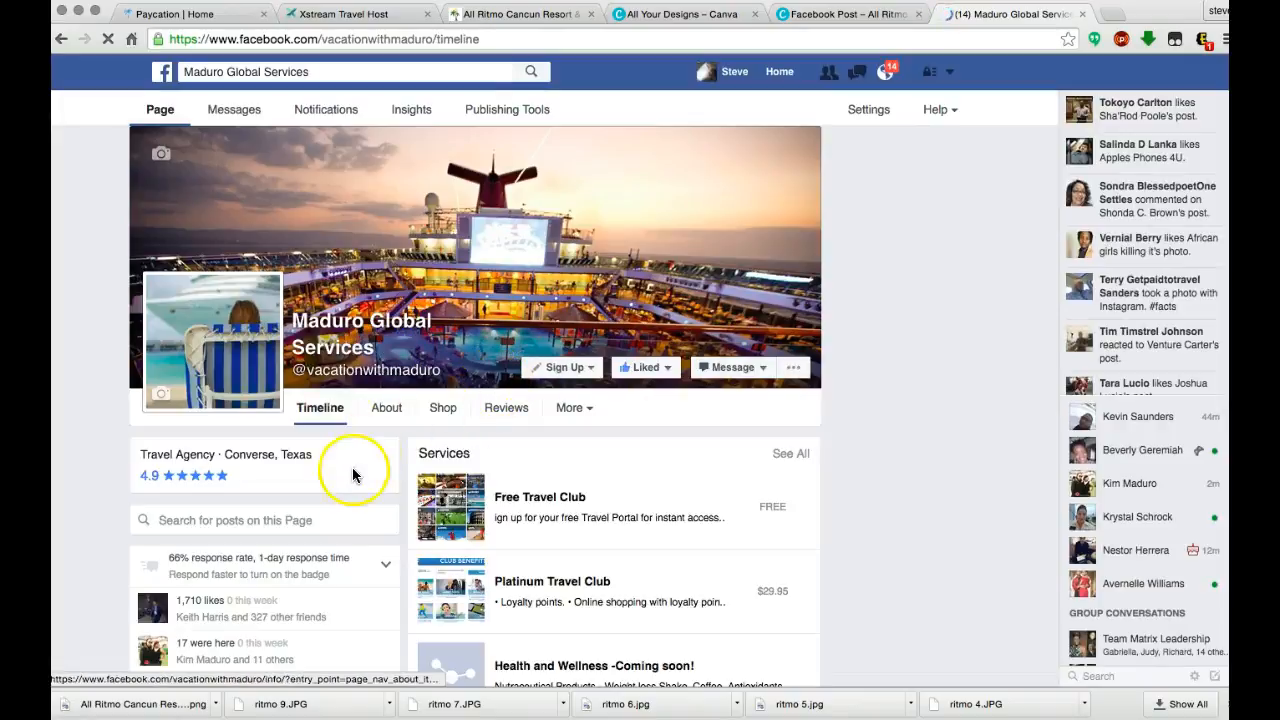
# Look over the business page's timeline and begin a new status post in its post composer
pyautogui.scroll(-10, 352, 460)
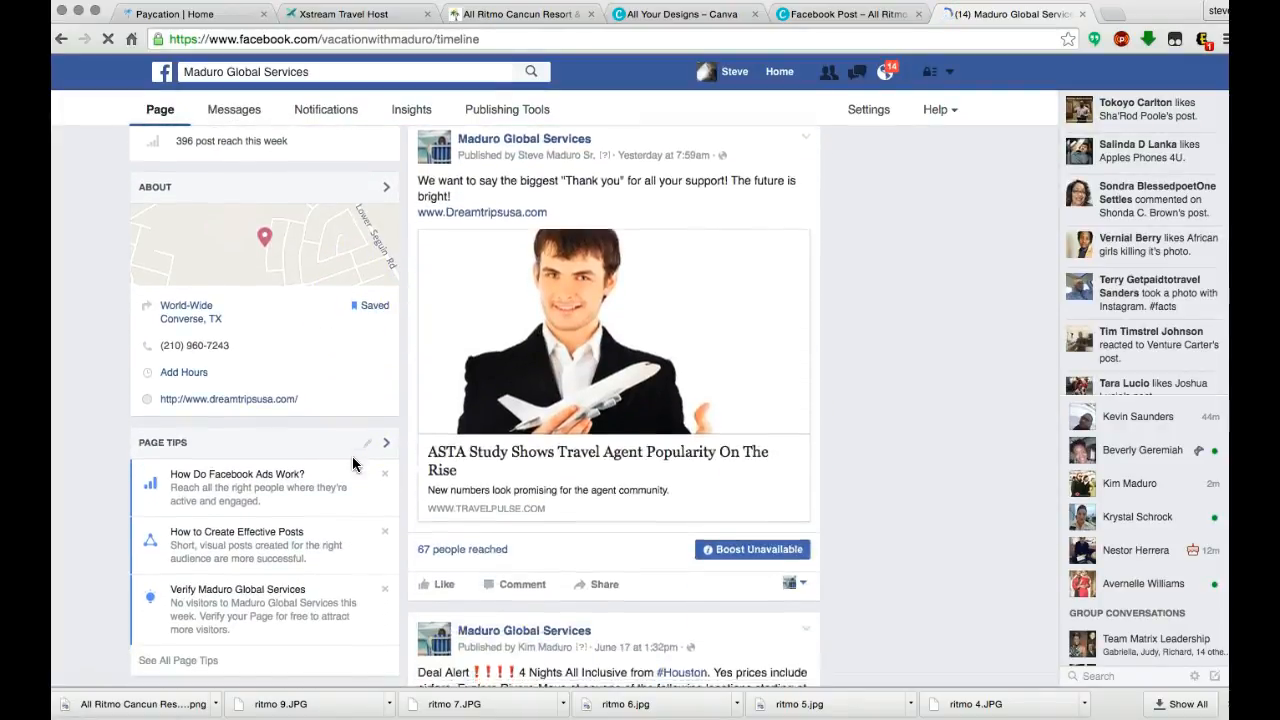
pyautogui.scroll(7, 352, 463)
pyautogui.scroll(2, 352, 463)
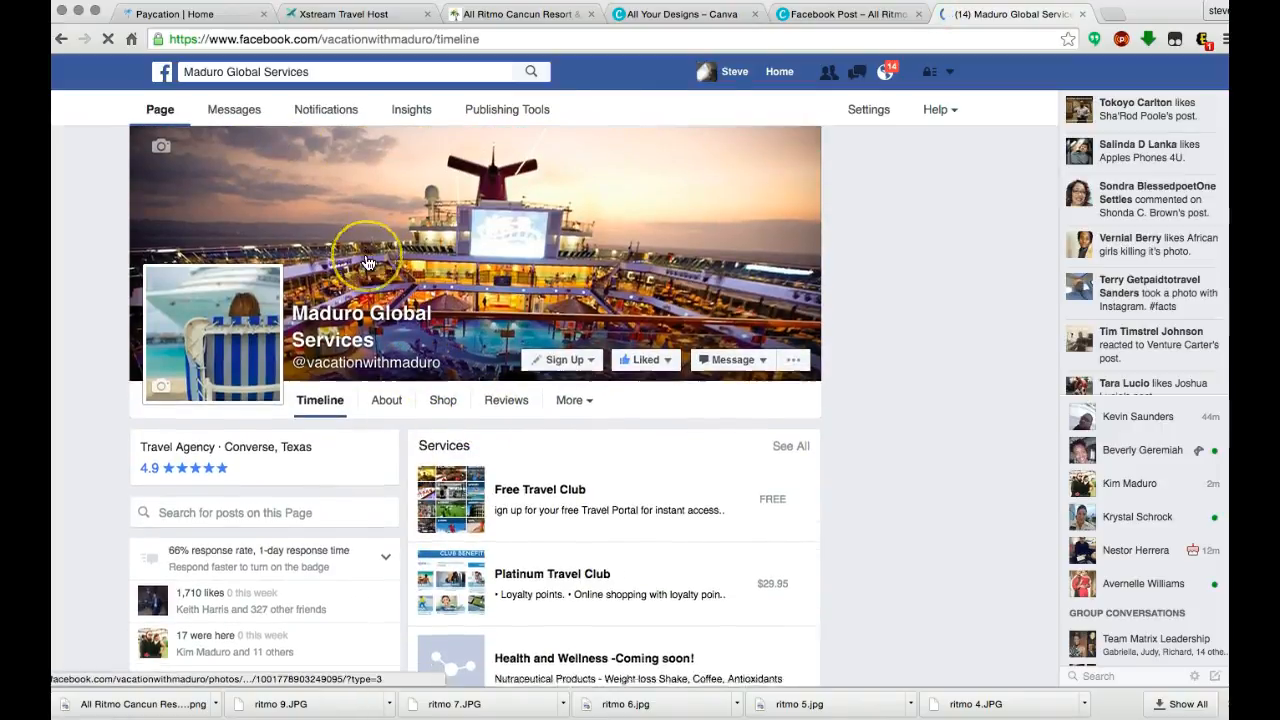
pyautogui.scroll(-5, 360, 255)
pyautogui.scroll(-9, 368, 262)
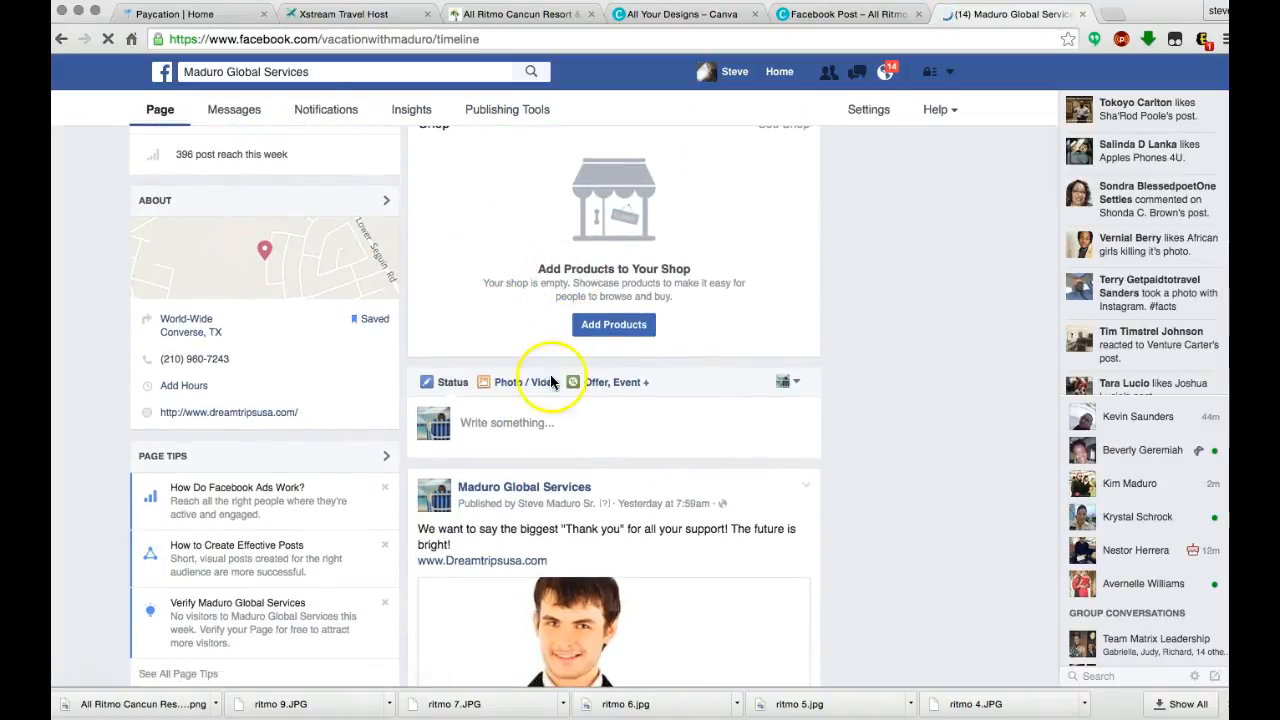
pyautogui.click(522, 425)
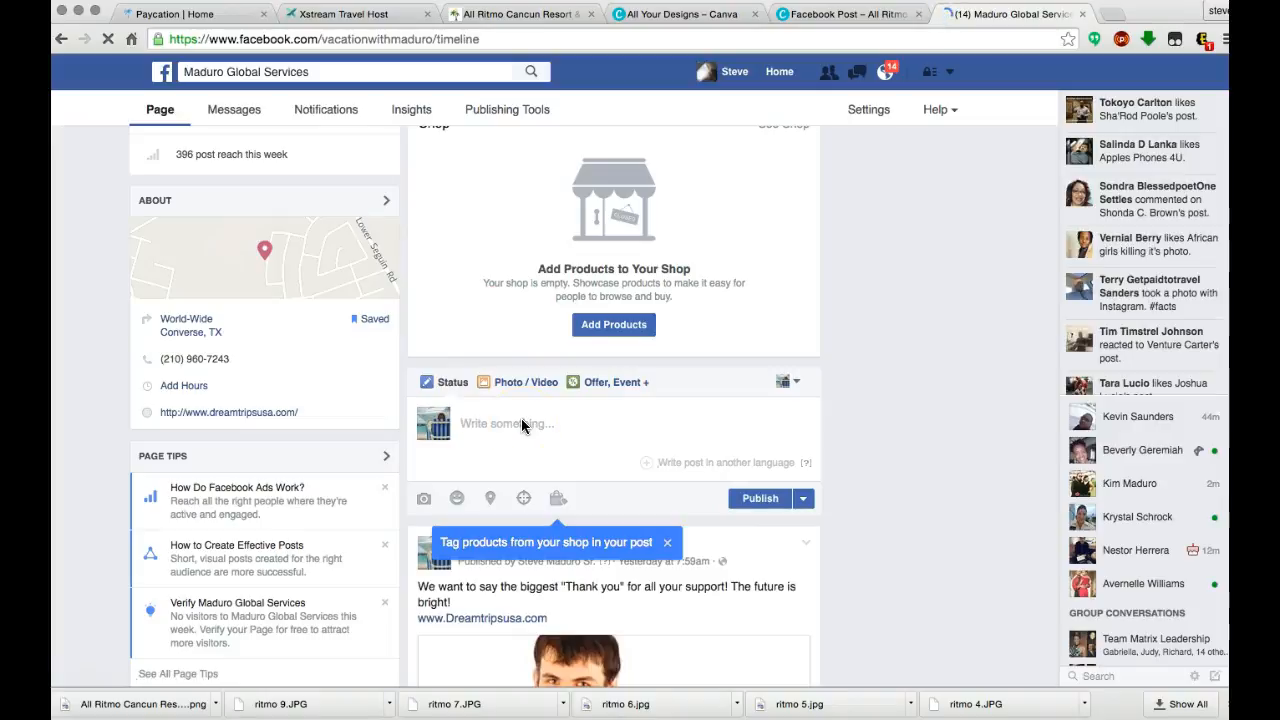
# Copy the resort's full title, "All Ritmo Cancun Resort & Waterpark - All Inclusive, Cancun", from the hotel's web page
pyautogui.click(540, 14)
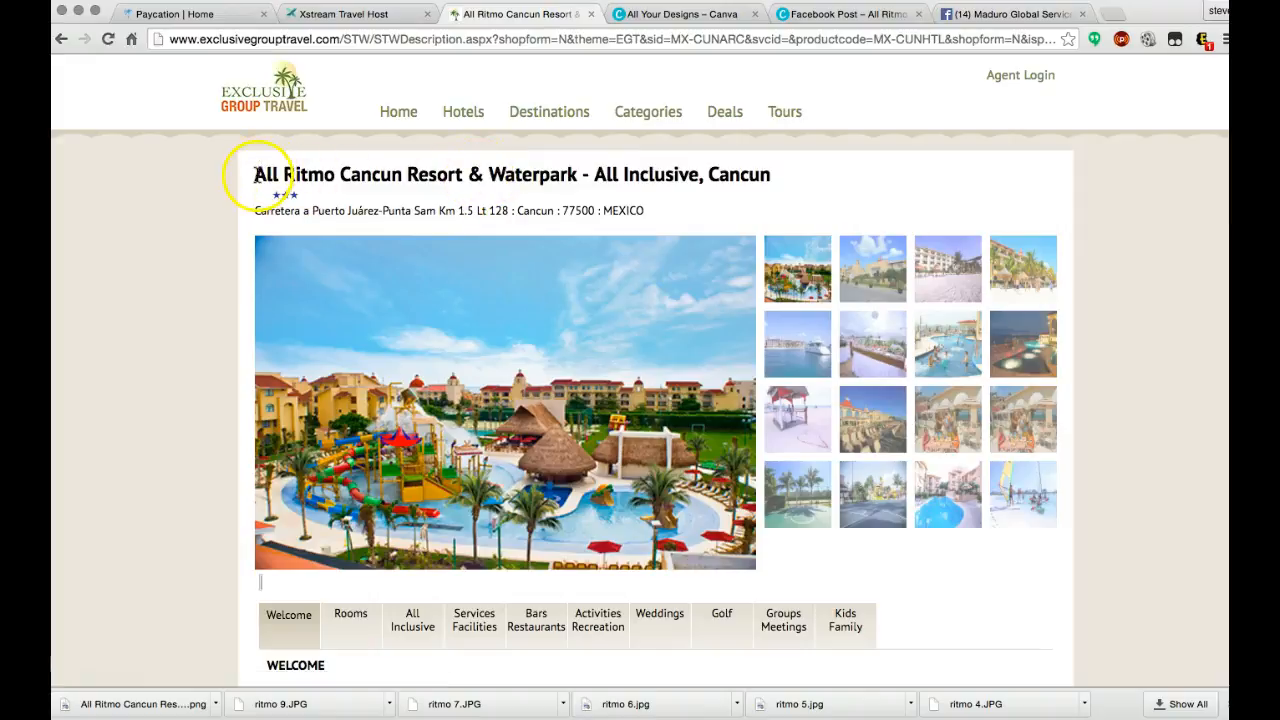
pyautogui.tripleClick(620, 162)
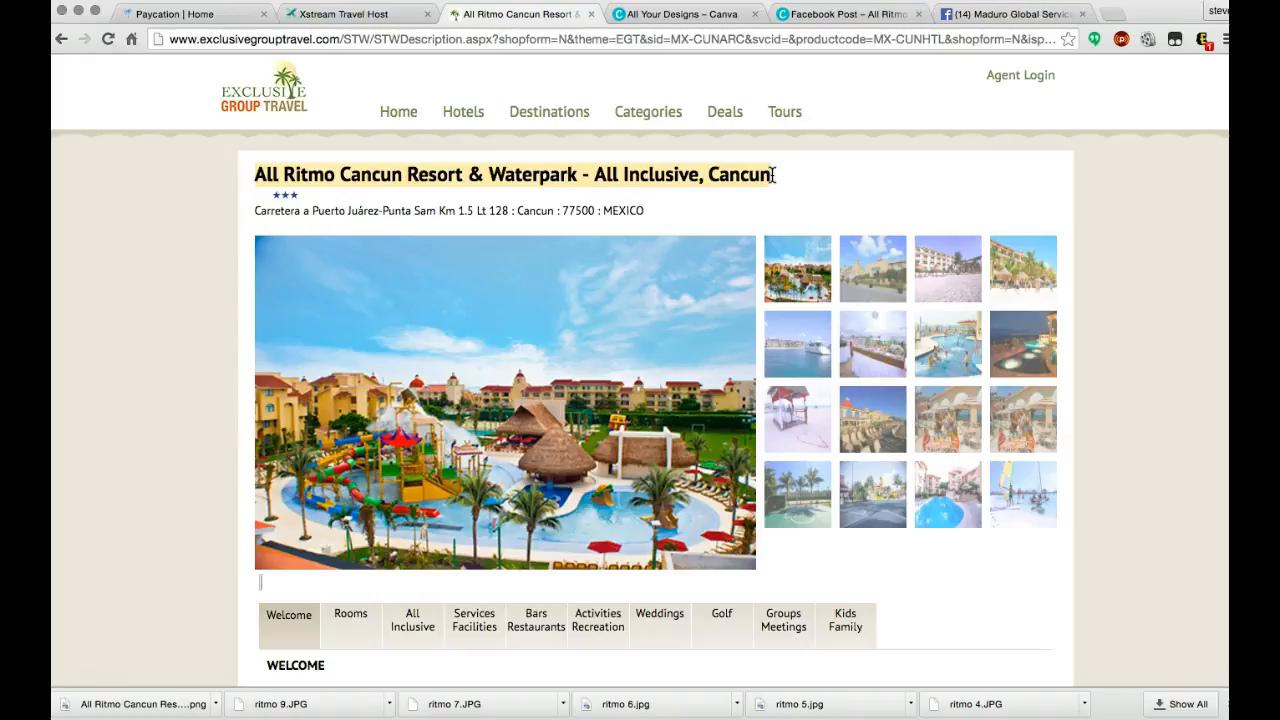
pyautogui.rightClick(722, 186)
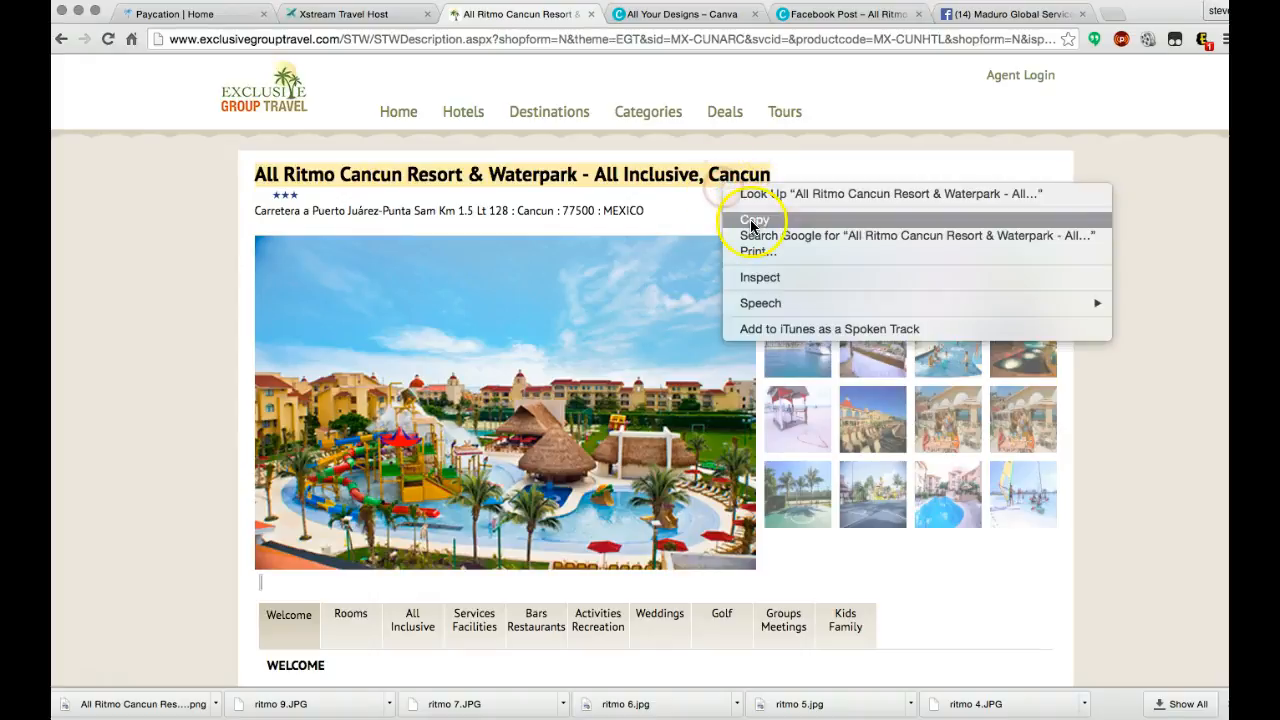
pyautogui.click(751, 220)
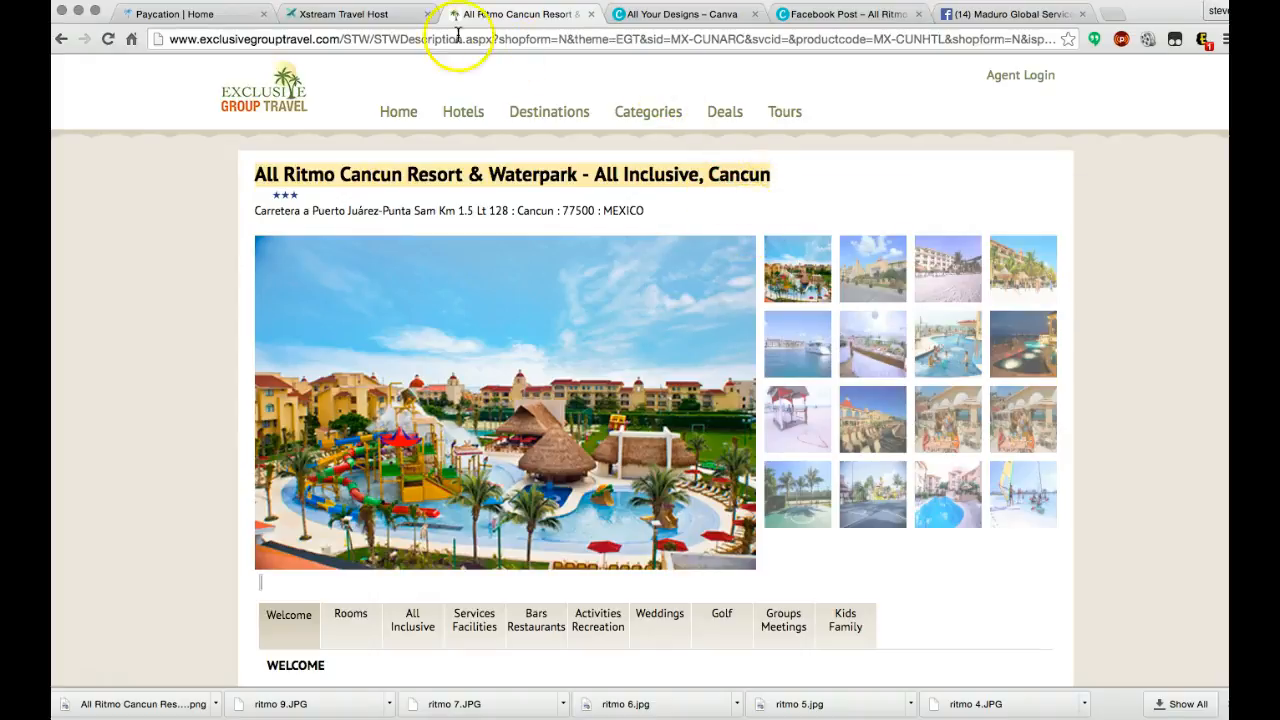
# Paste the title into the Facebook post, add "is a great place to visit in 2016!" and a line with contact names and phone number for quotes
pyautogui.click(1008, 14)
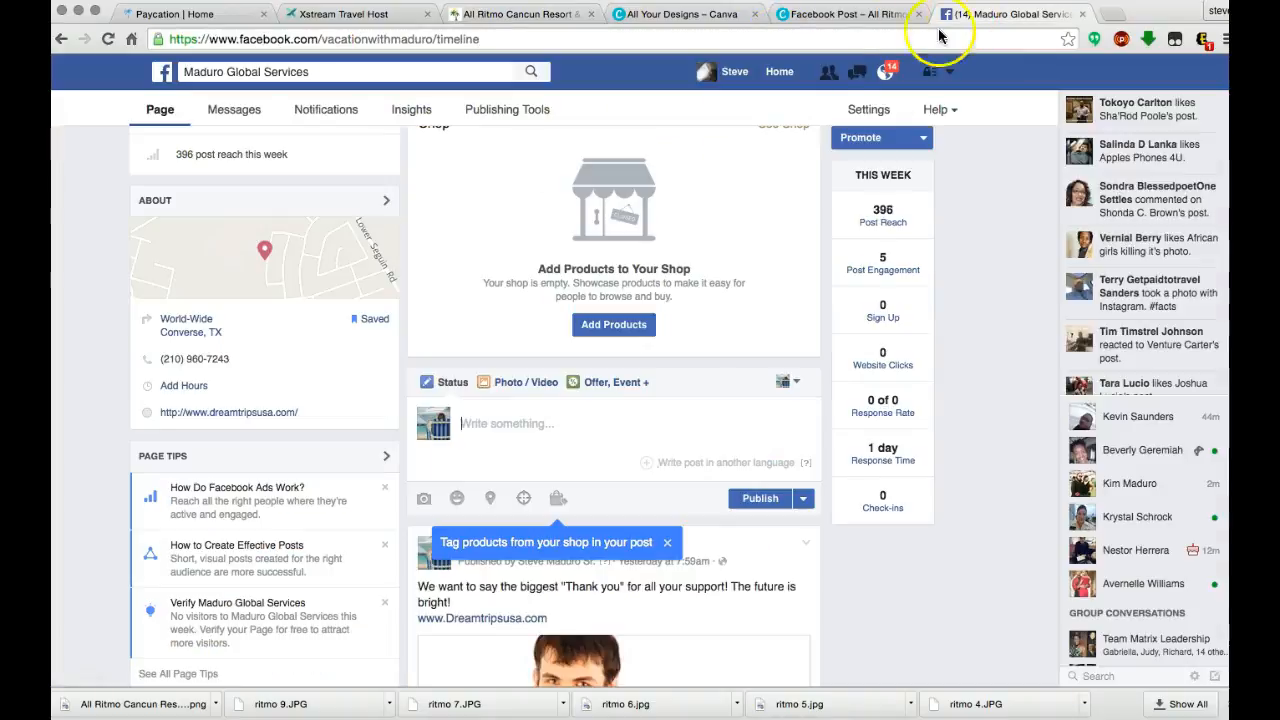
pyautogui.click(541, 437)
pyautogui.press('super+v')
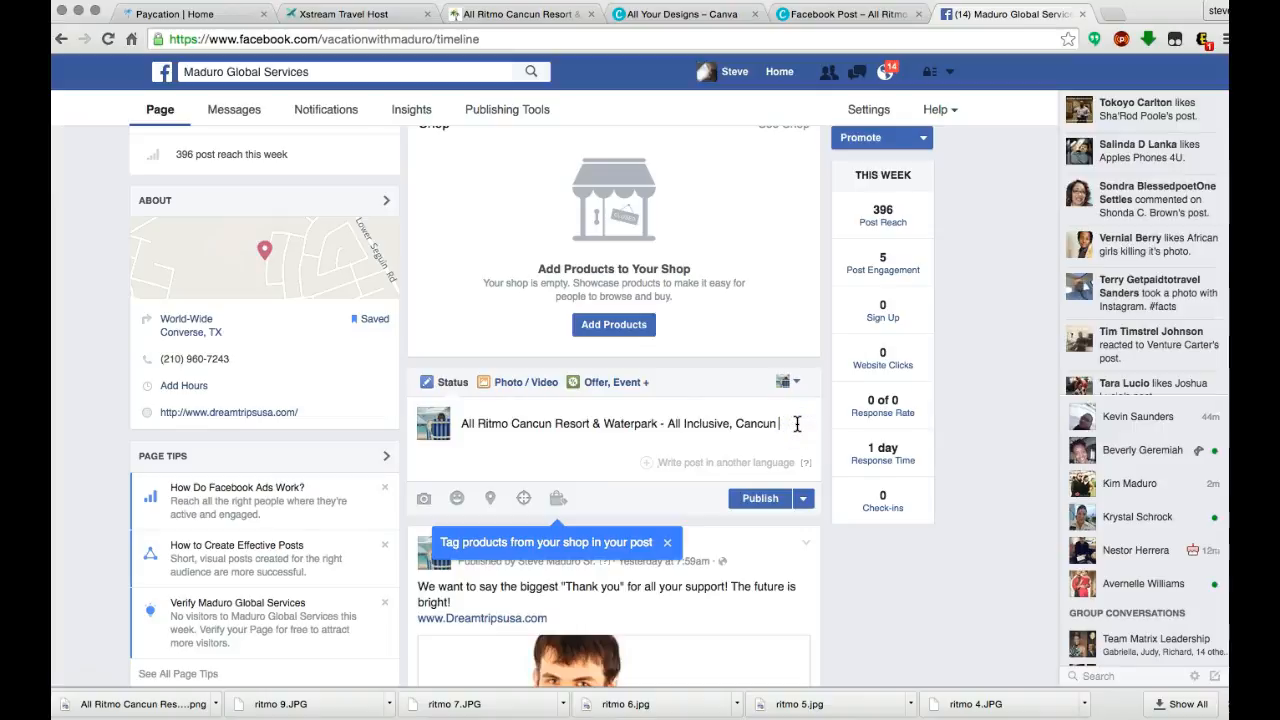
pyautogui.write('eat place to visit in 2016!')
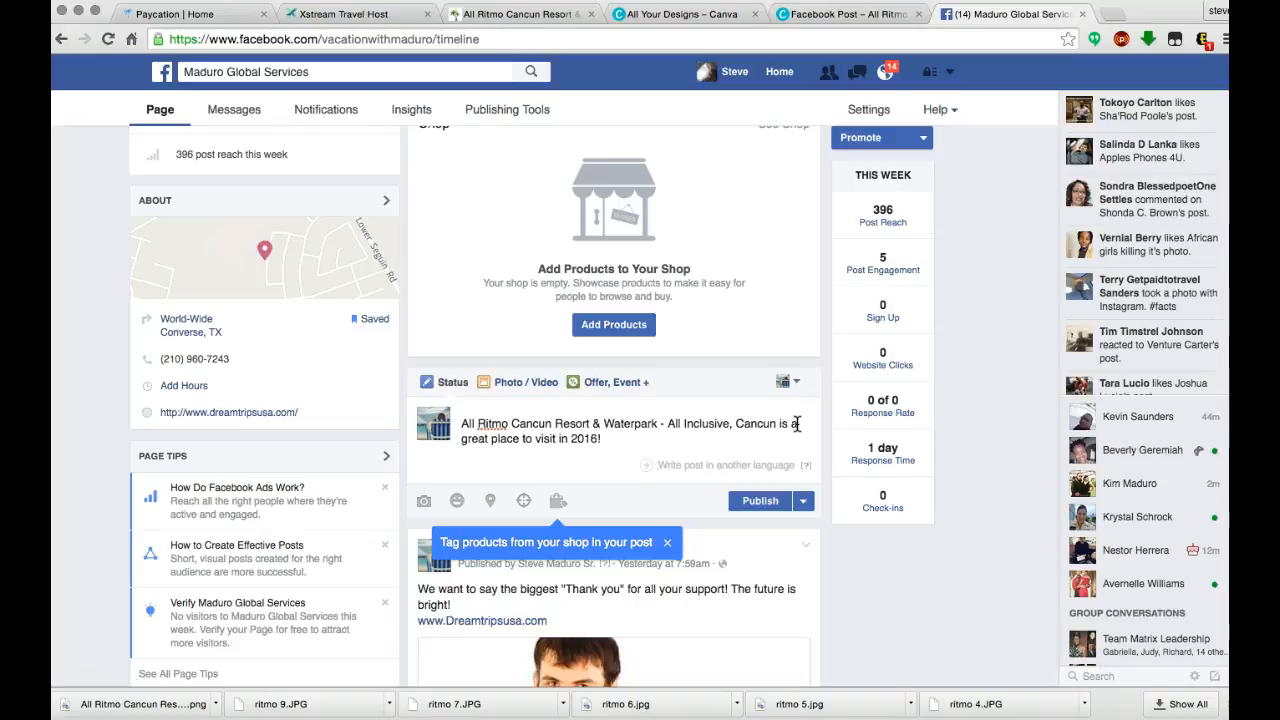
pyautogui.press('Return')
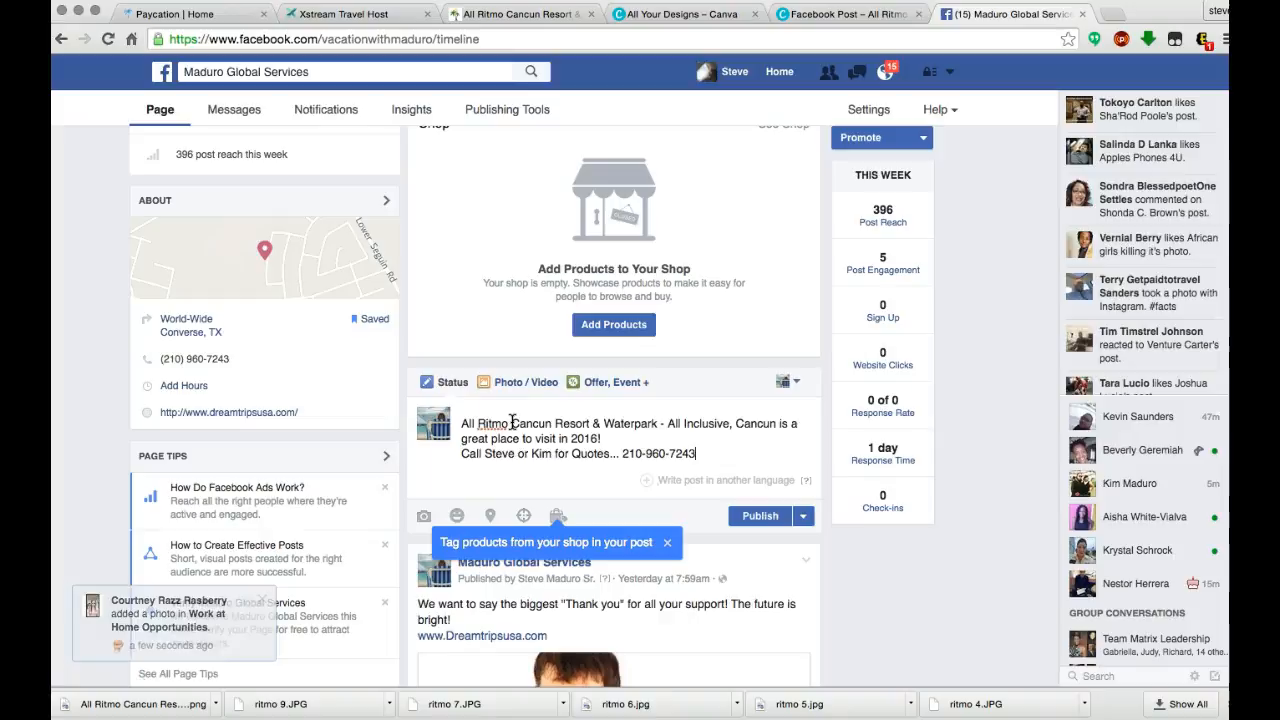
# Turn the words Cancun, Resort and Inclusive in the post's first line into hashtags
pyautogui.click(511, 423)
pyautogui.write('#')
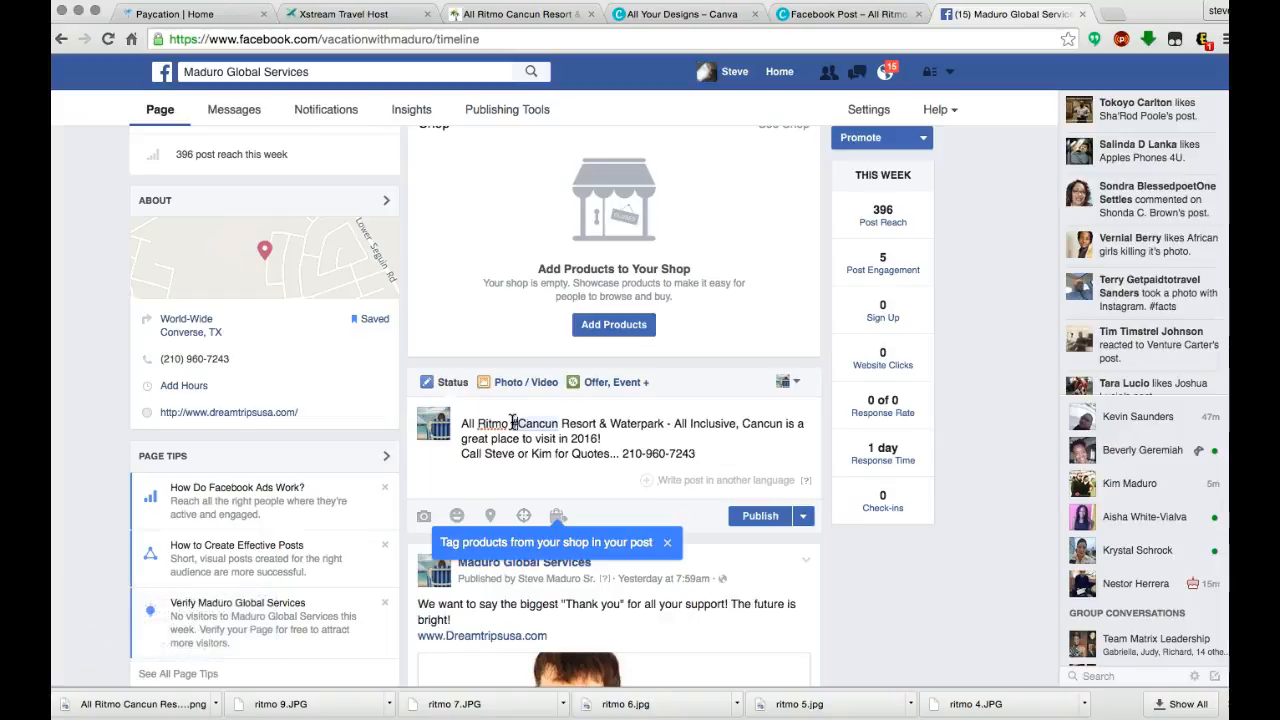
pyautogui.click(562, 423)
pyautogui.write('#')
pyautogui.click(617, 422)
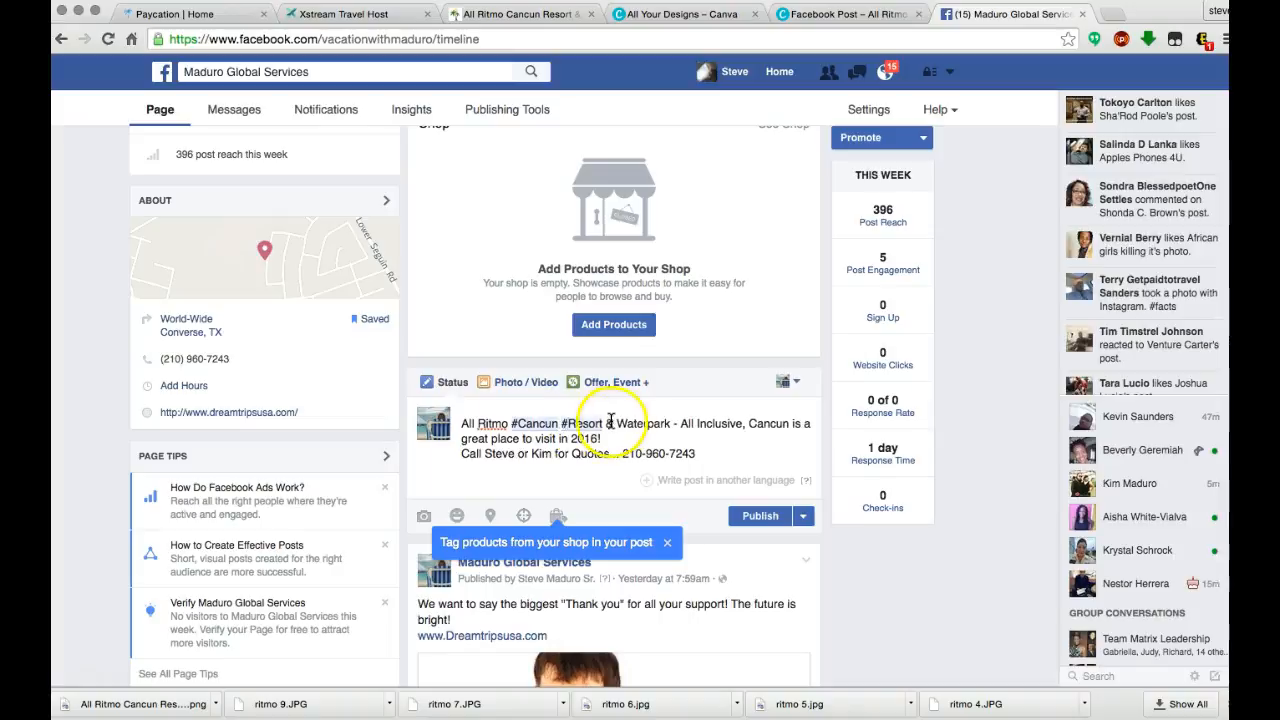
pyautogui.click(695, 423)
pyautogui.write('#')
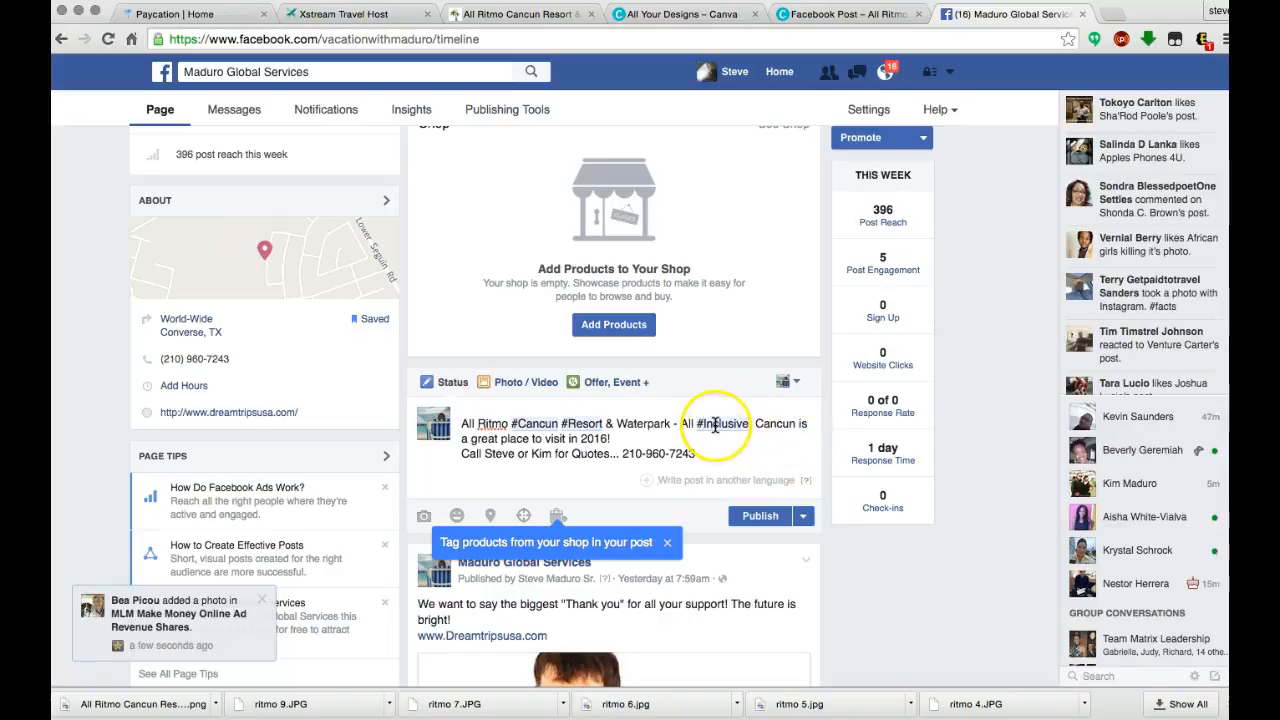
pyautogui.press('BackSpace')
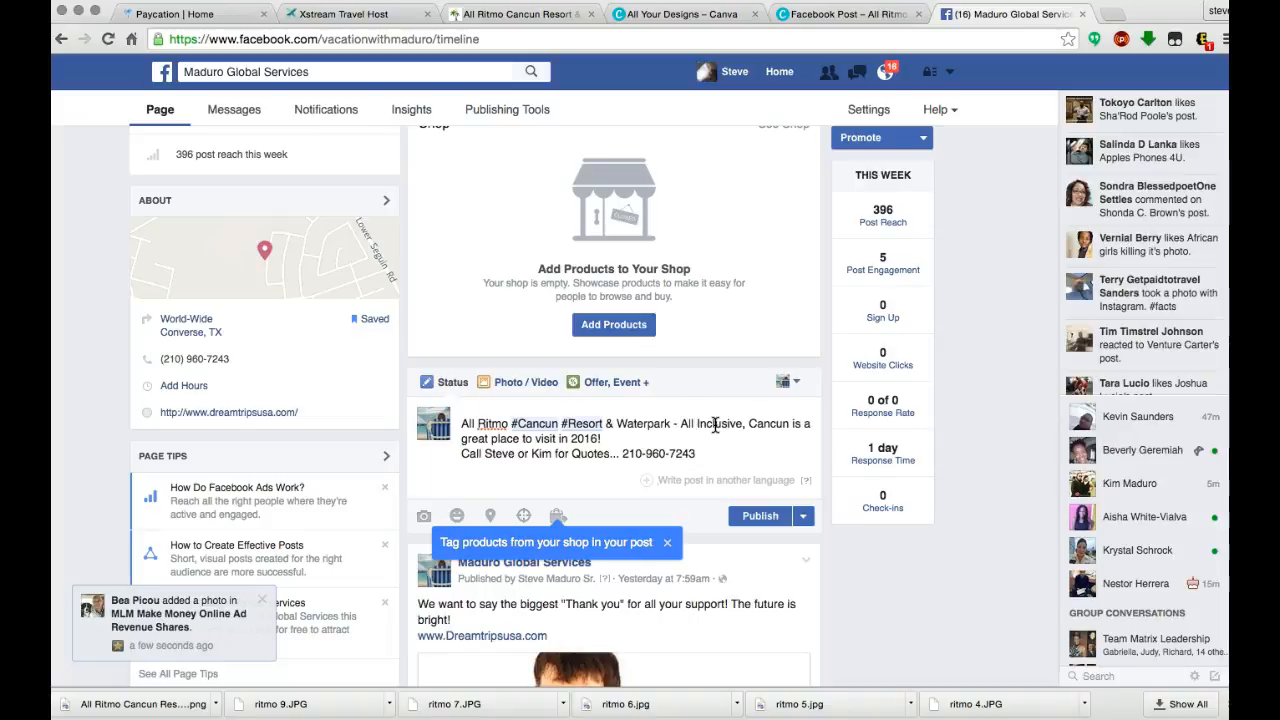
pyautogui.write('#')
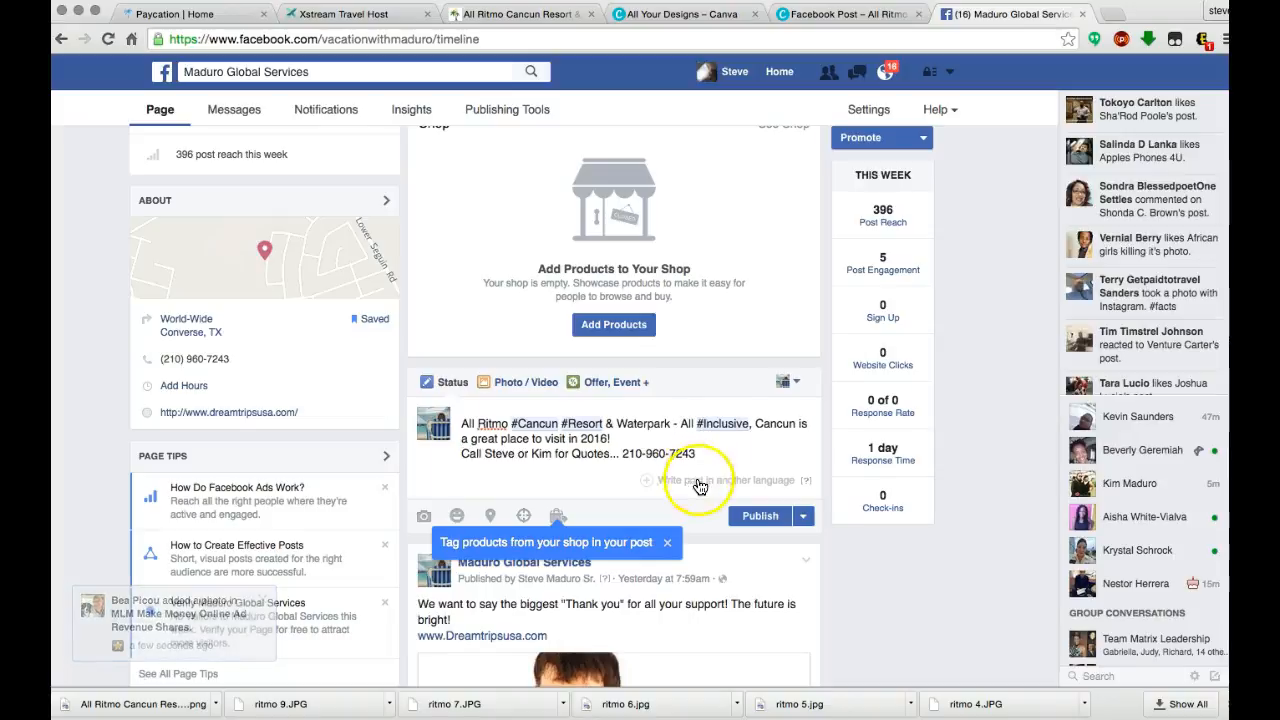
# Attach the All Ritmo Cancun Resort & Waterpark PNG flyer from Downloads to the post and save it unaltered in the photo editor
pyautogui.click(424, 518)
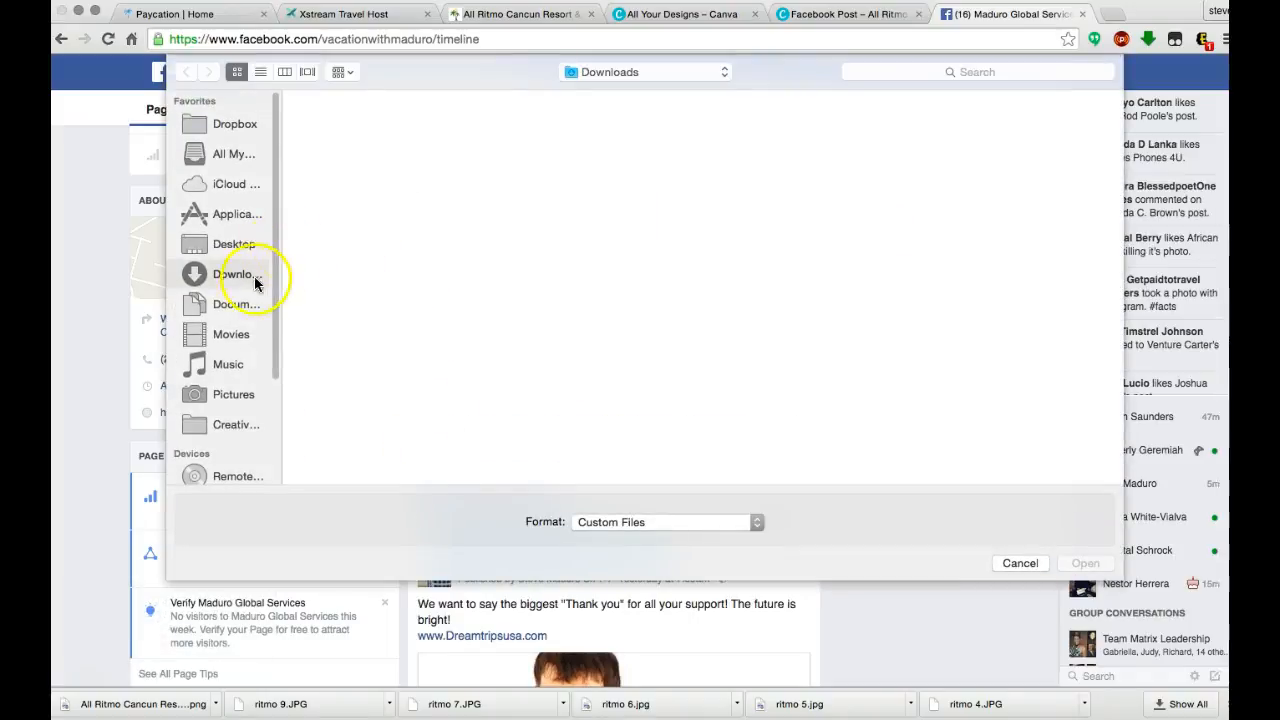
pyautogui.click(238, 278)
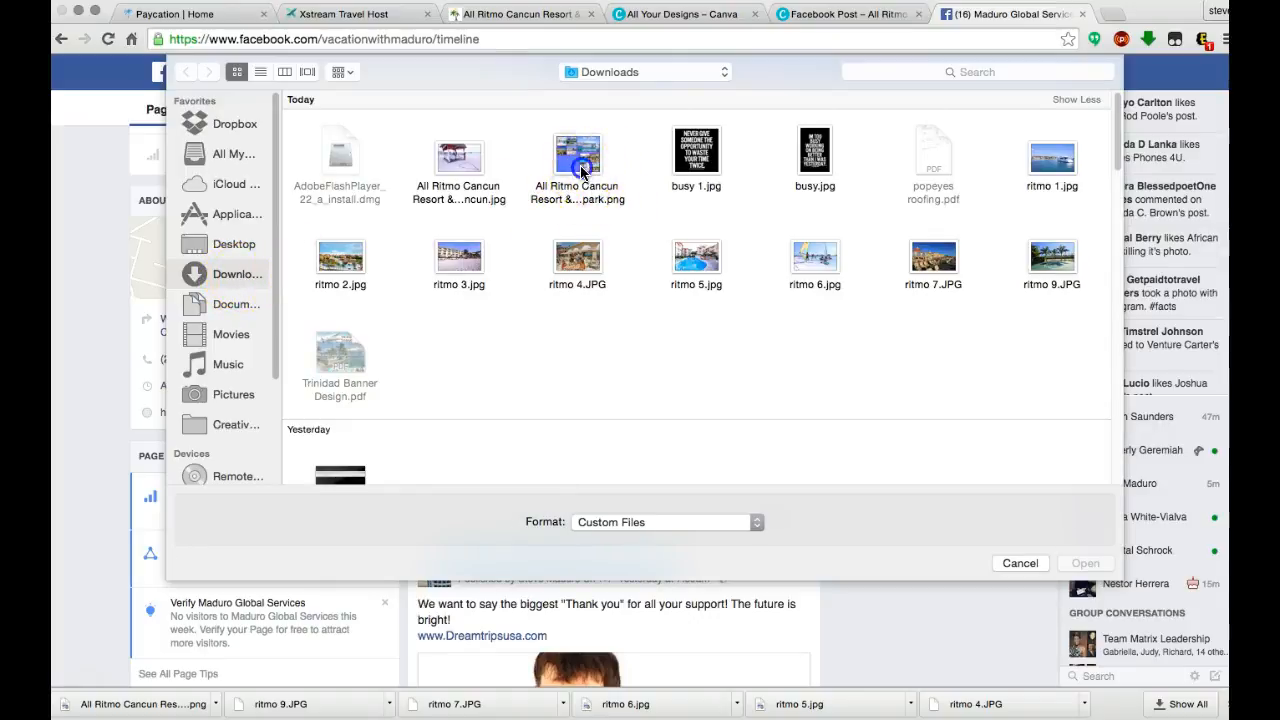
pyautogui.doubleClick(587, 201)
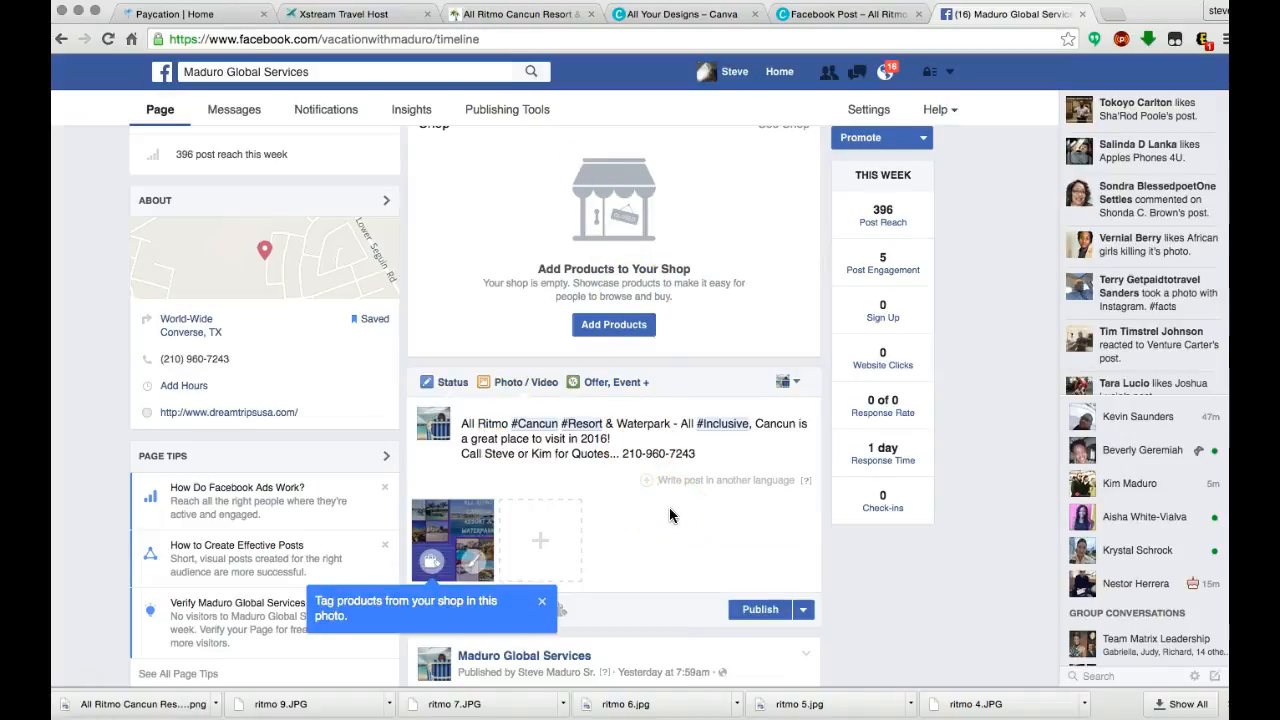
pyautogui.click(476, 566)
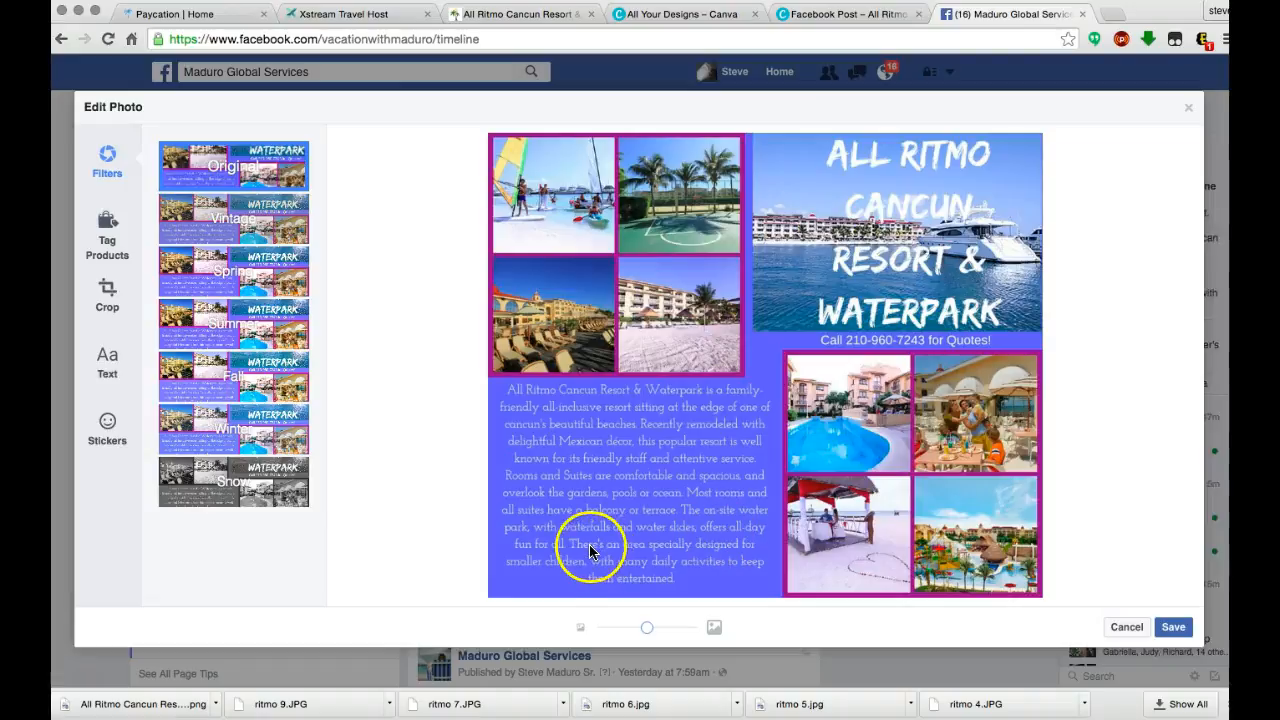
pyautogui.click(1173, 627)
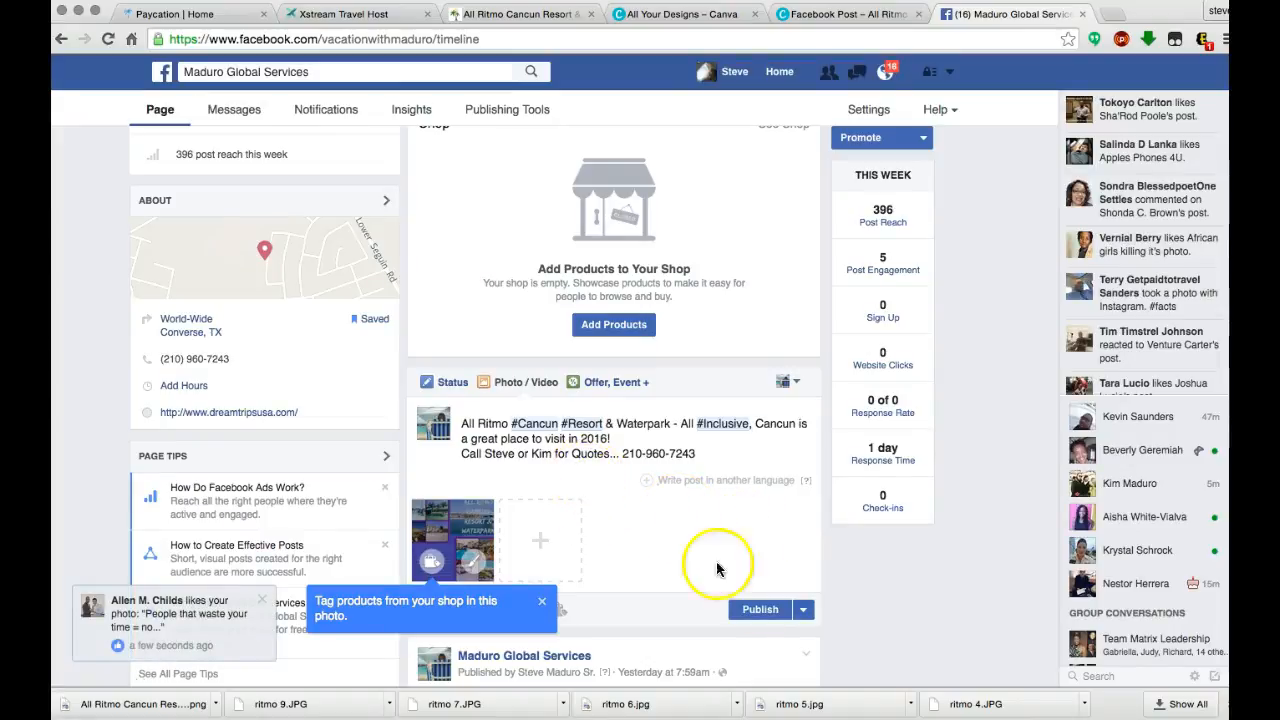
# Check the alternative publishing options, publish the post immediately, and view the published flyer photo enlarged before closing it
pyautogui.click(805, 612)
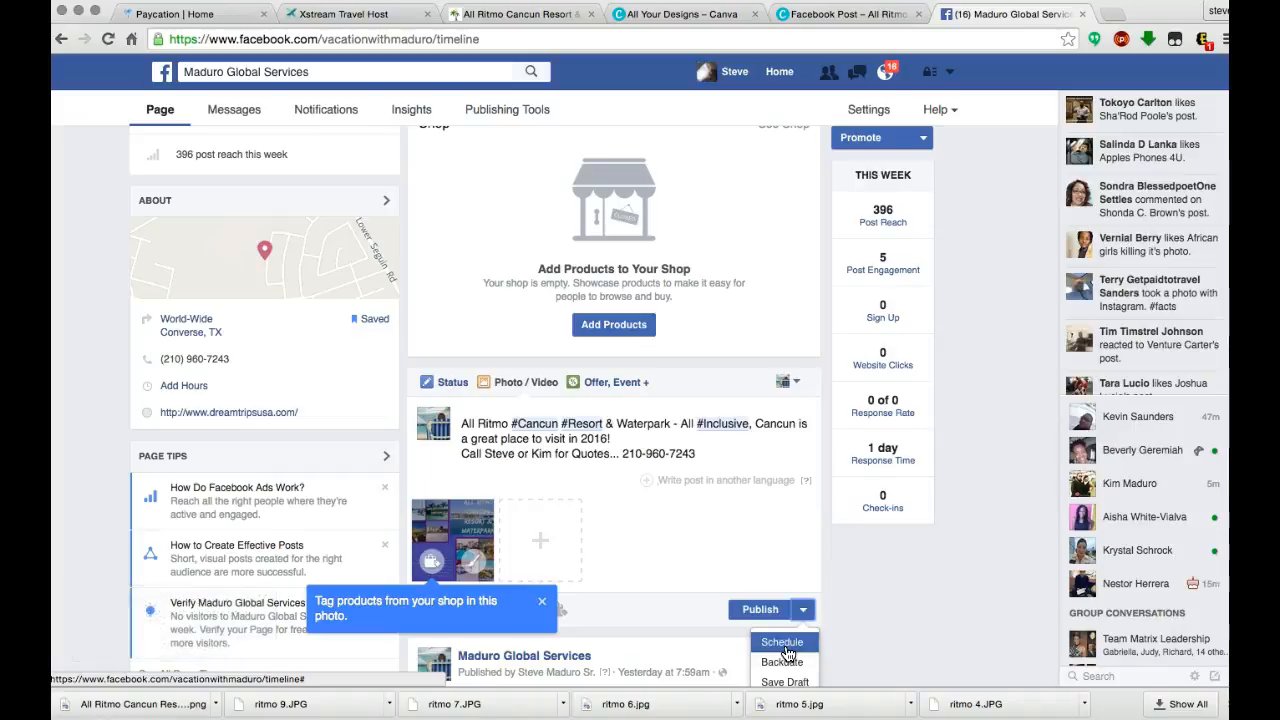
pyautogui.click(752, 611)
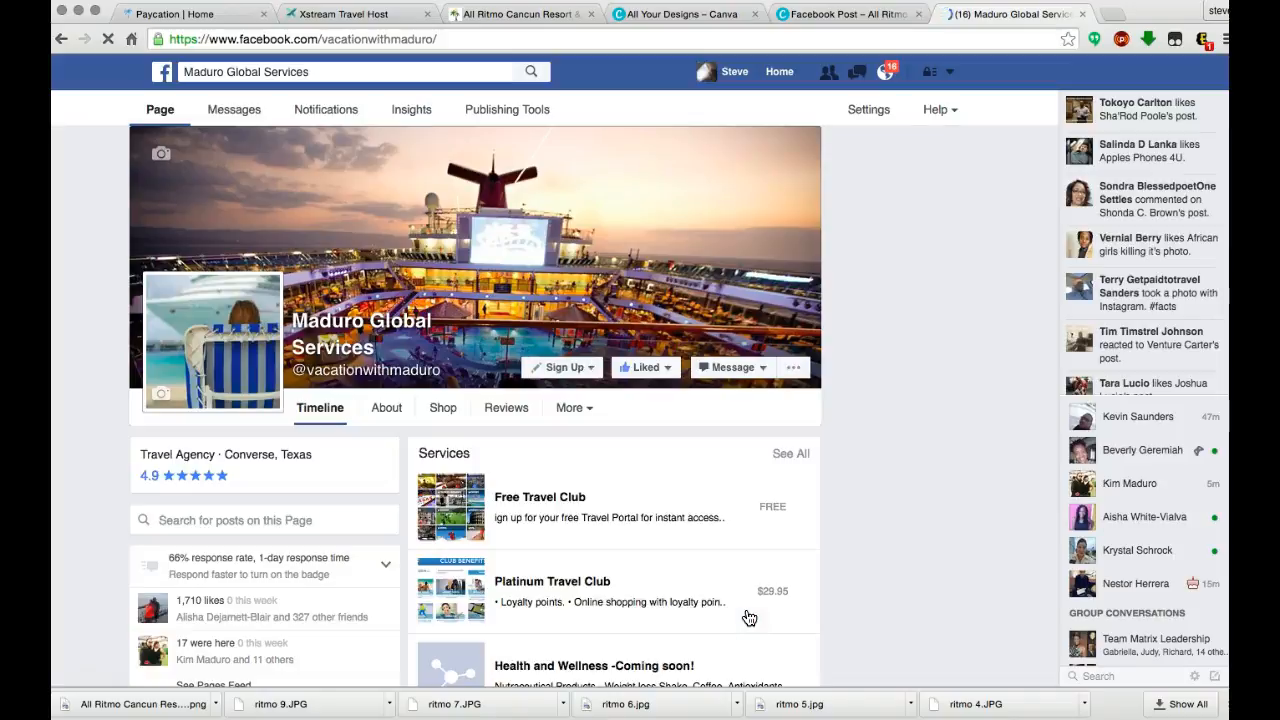
pyautogui.scroll(-6, 758, 455)
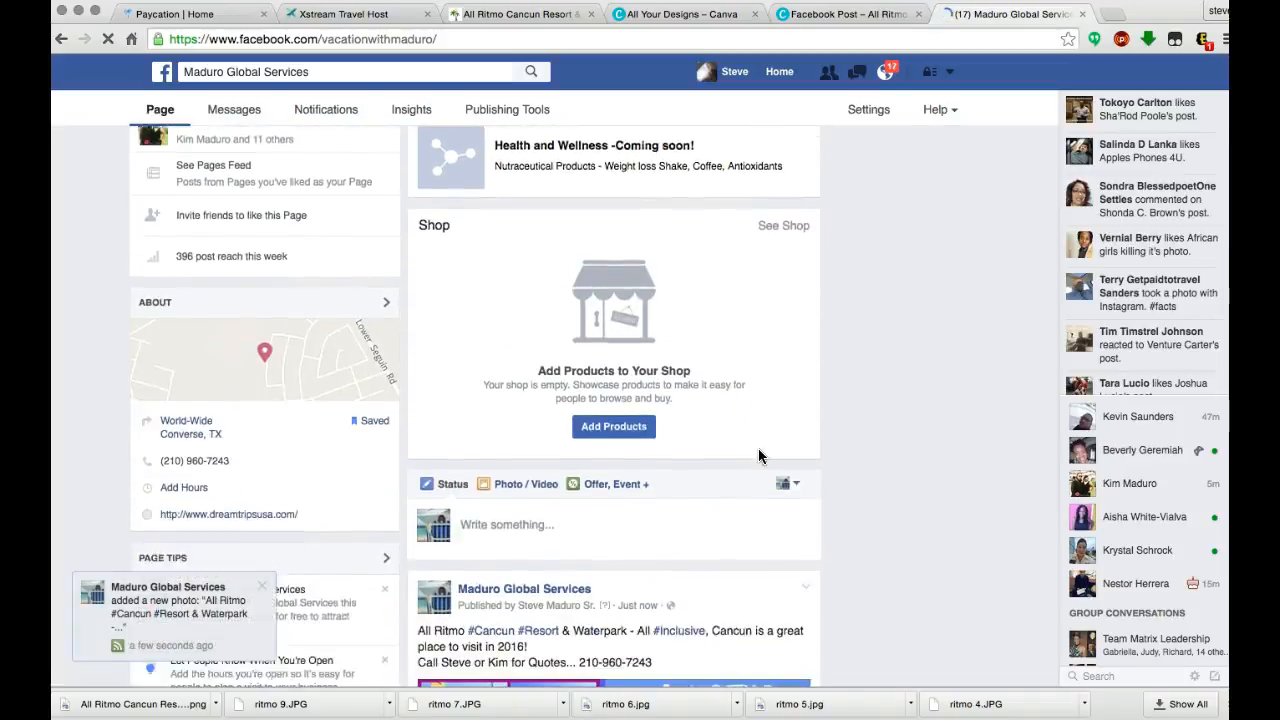
pyautogui.click(165, 605)
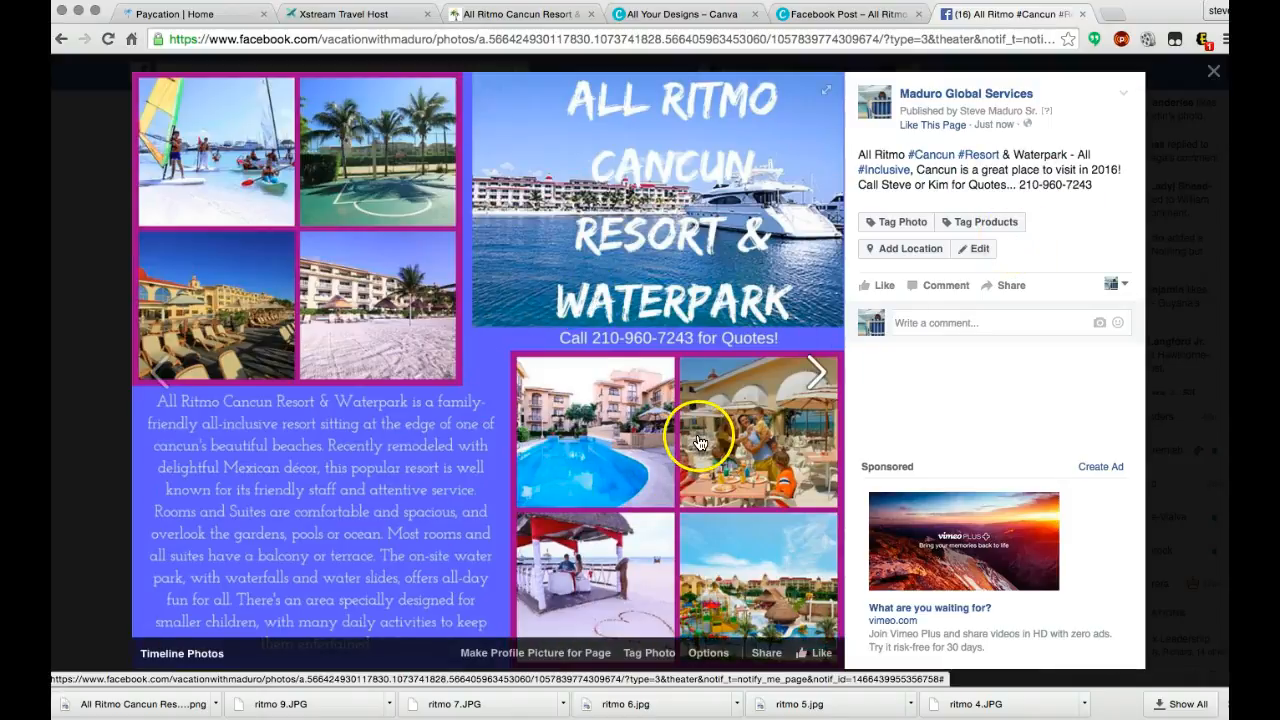
pyautogui.click(1214, 76)
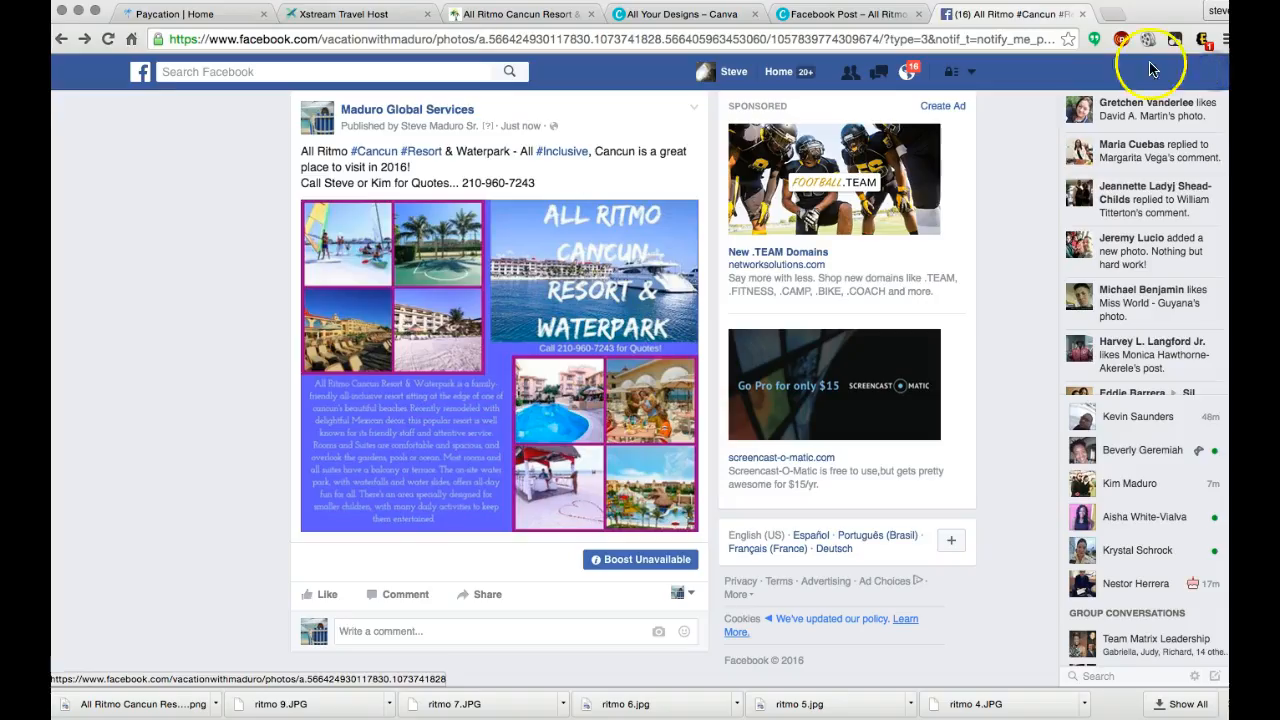
# Close the Facebook and flyer design tabs and look over the design types and saved designs on Canva's home page
pyautogui.click(1081, 14)
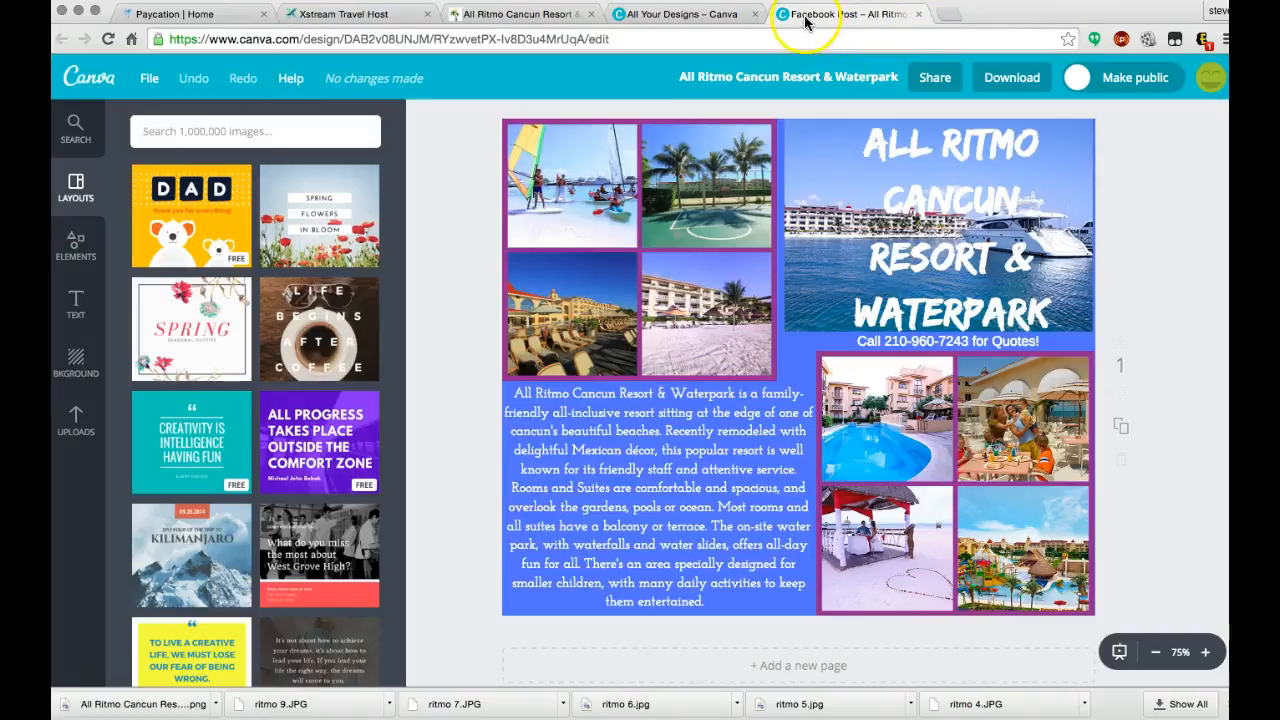
pyautogui.click(920, 14)
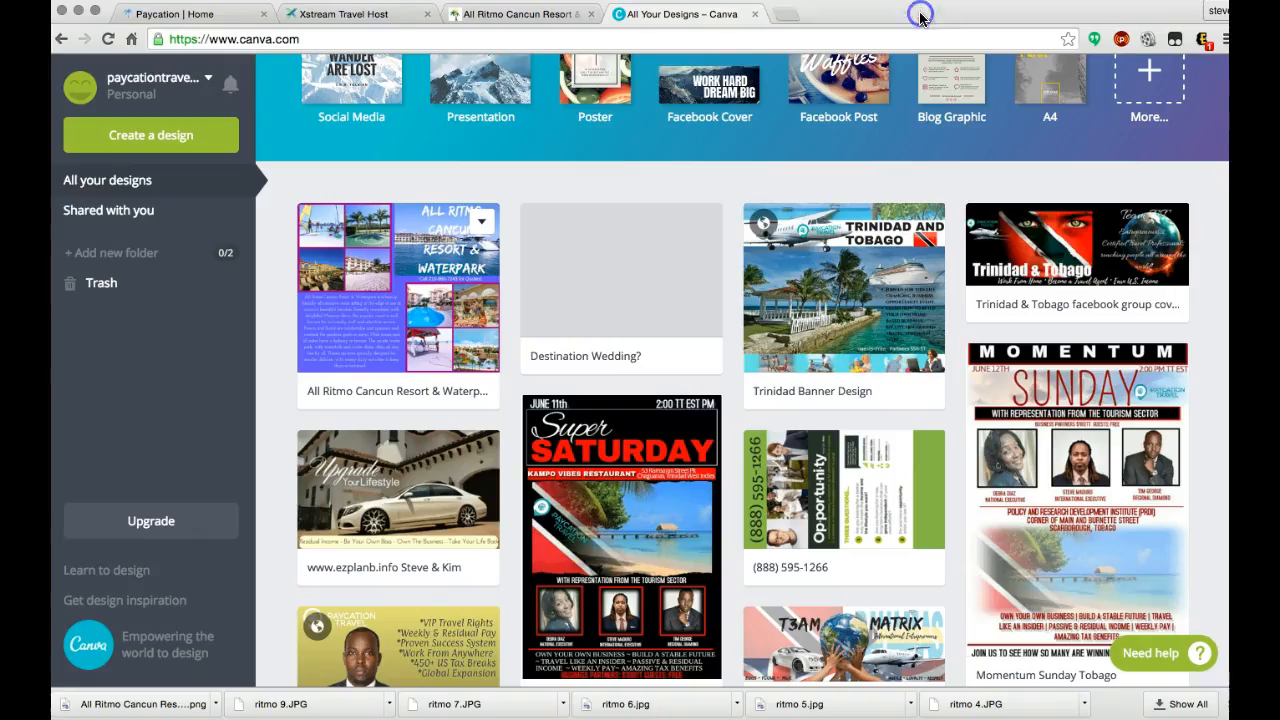
pyautogui.scroll(3, 510, 140)
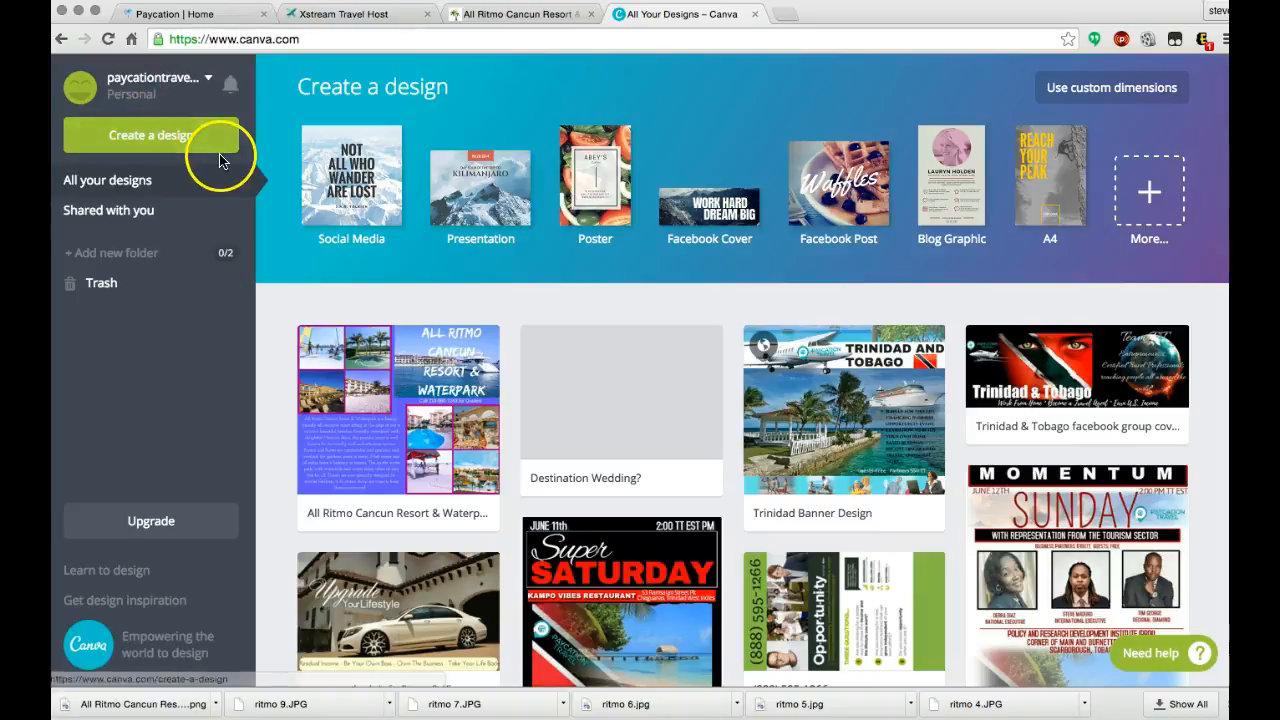
pyautogui.scroll(-4, 434, 277)
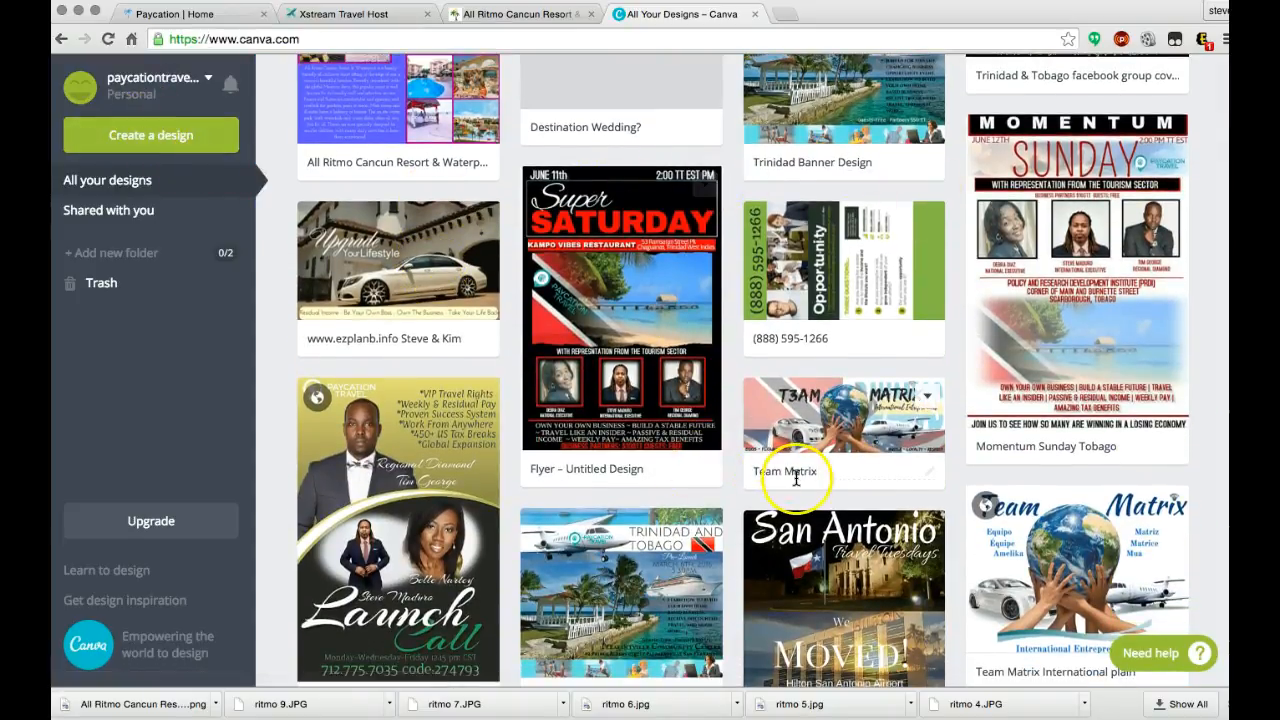
pyautogui.scroll(4, 790, 476)
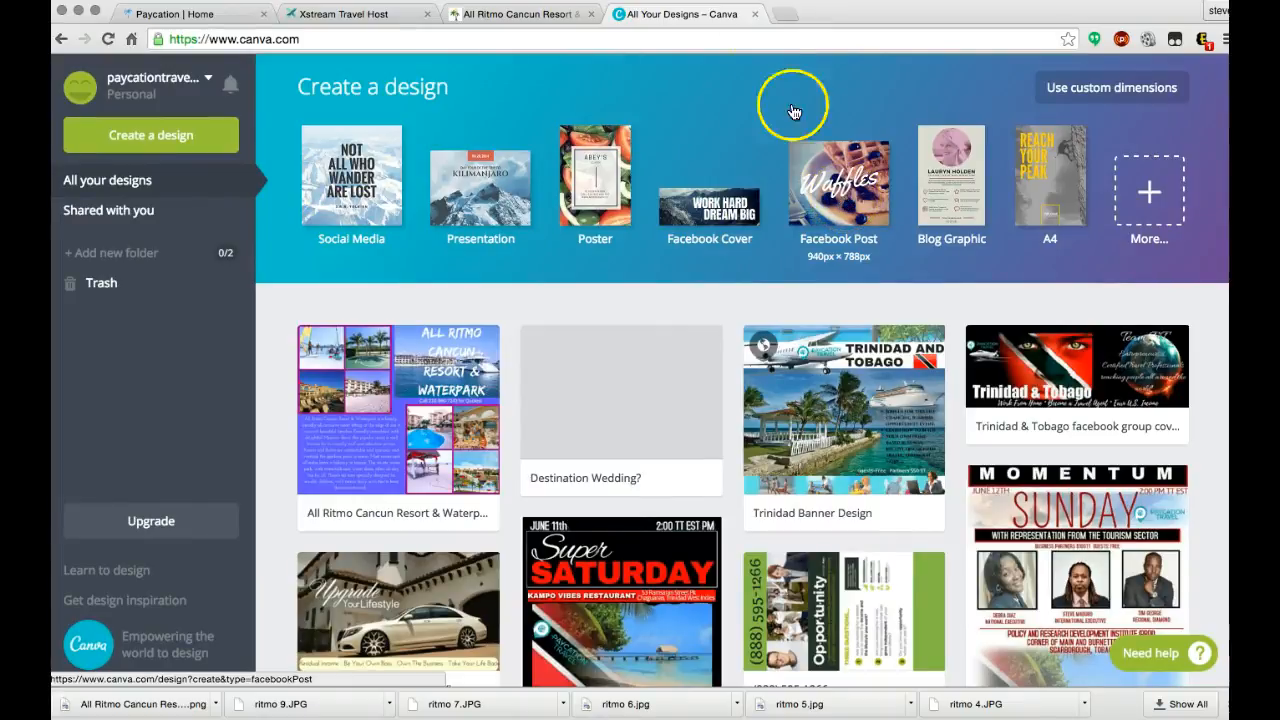
# Open Facebook in a new browser tab and look through the home news feed
pyautogui.click(786, 13)
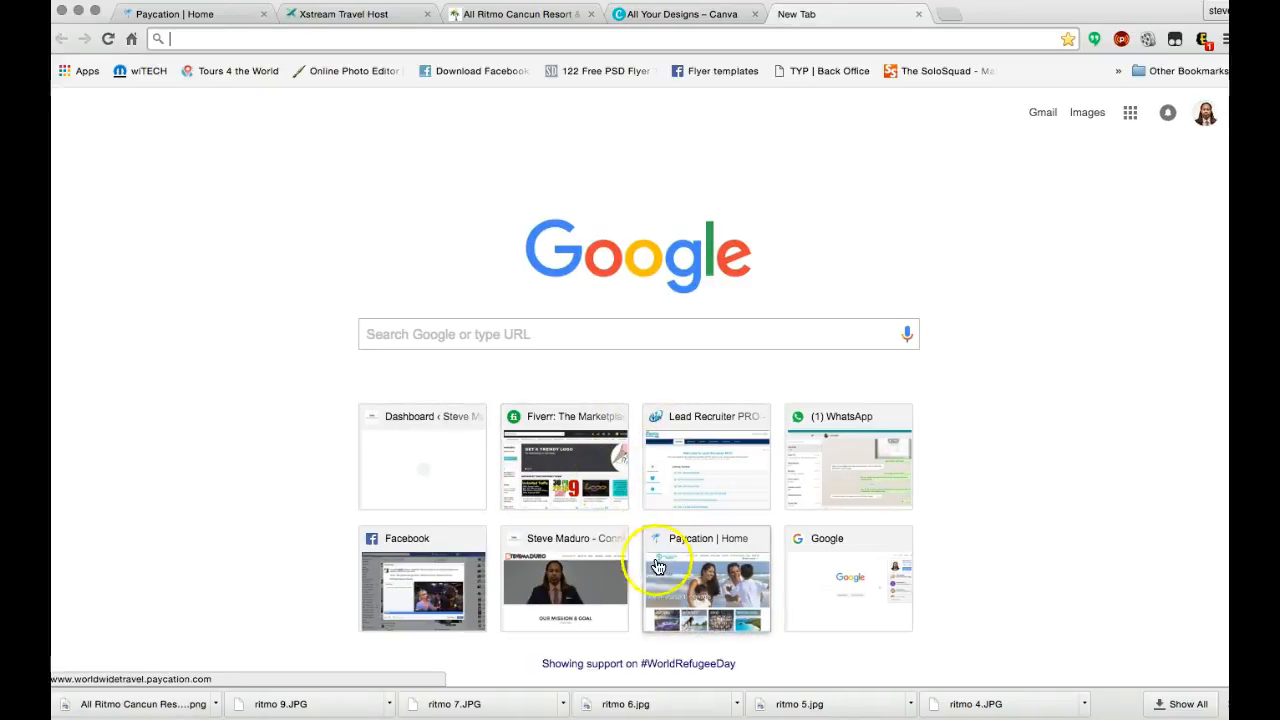
pyautogui.click(437, 556)
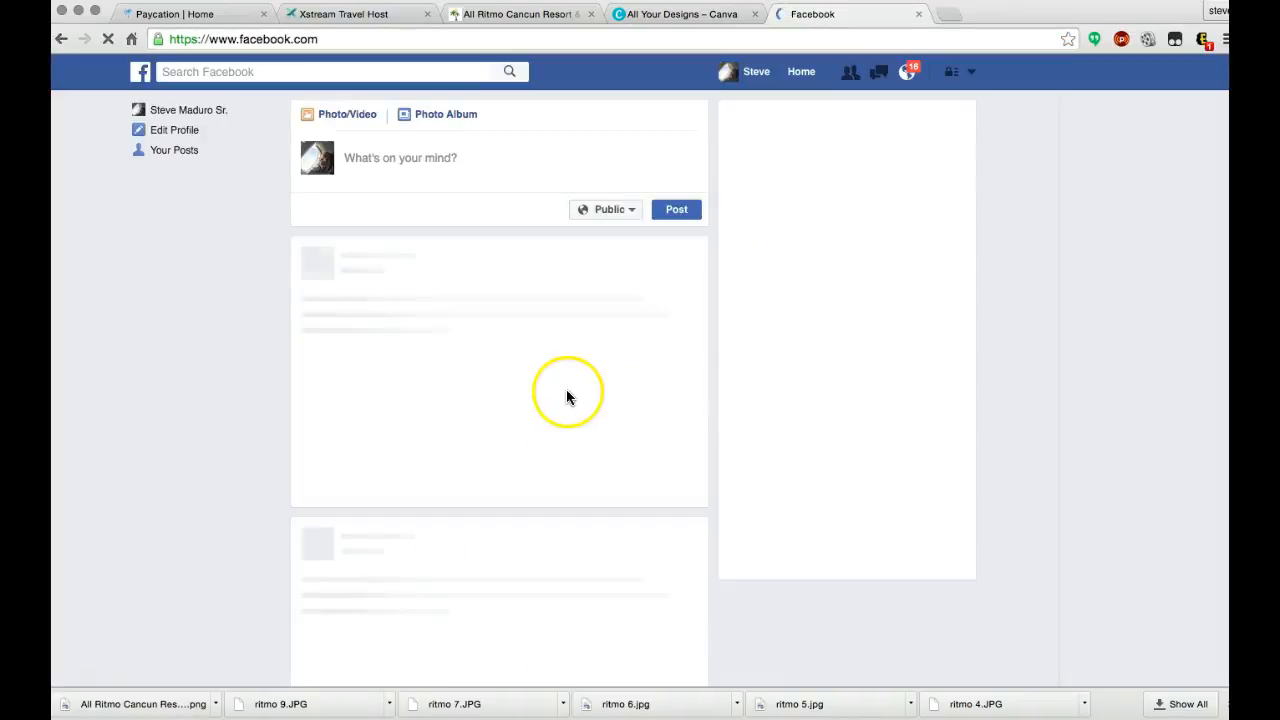
pyautogui.scroll(-10, 650, 213)
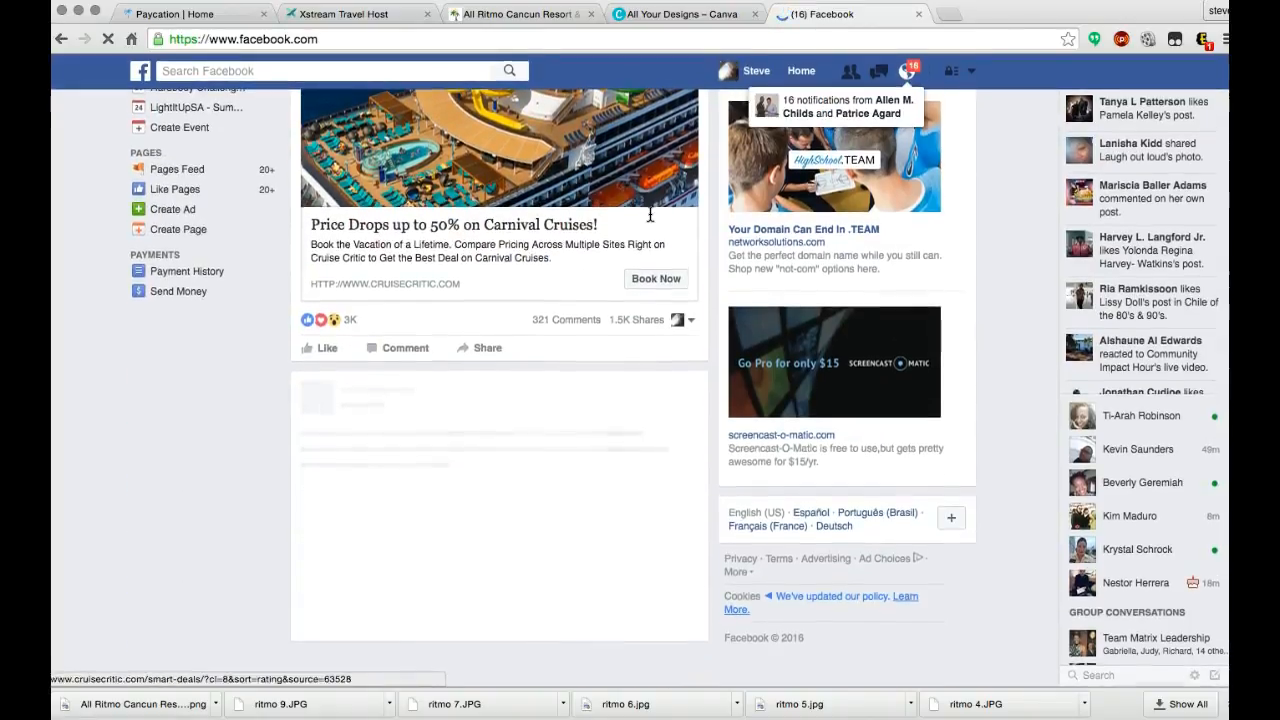
# Open the Maduro Global Services business page on Facebook and view the published All Ritmo Cancun flyer post on its timeline
pyautogui.scroll(10, 650, 213)
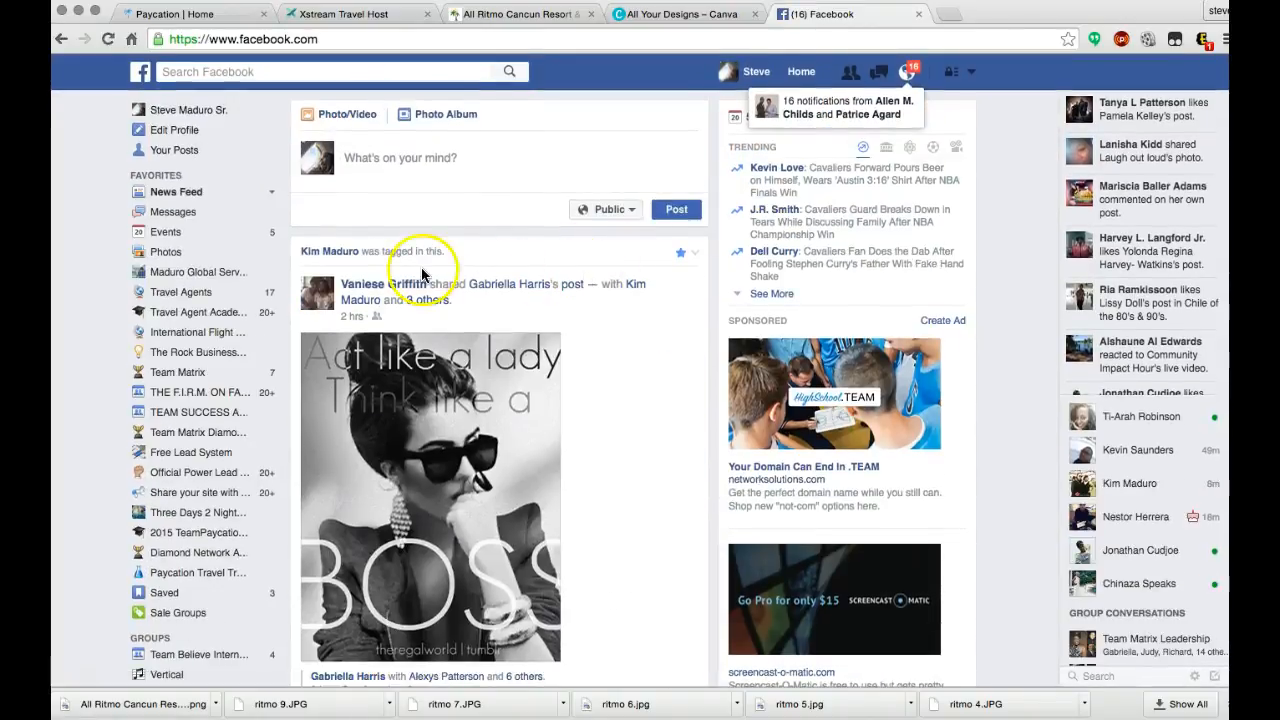
pyautogui.click(210, 271)
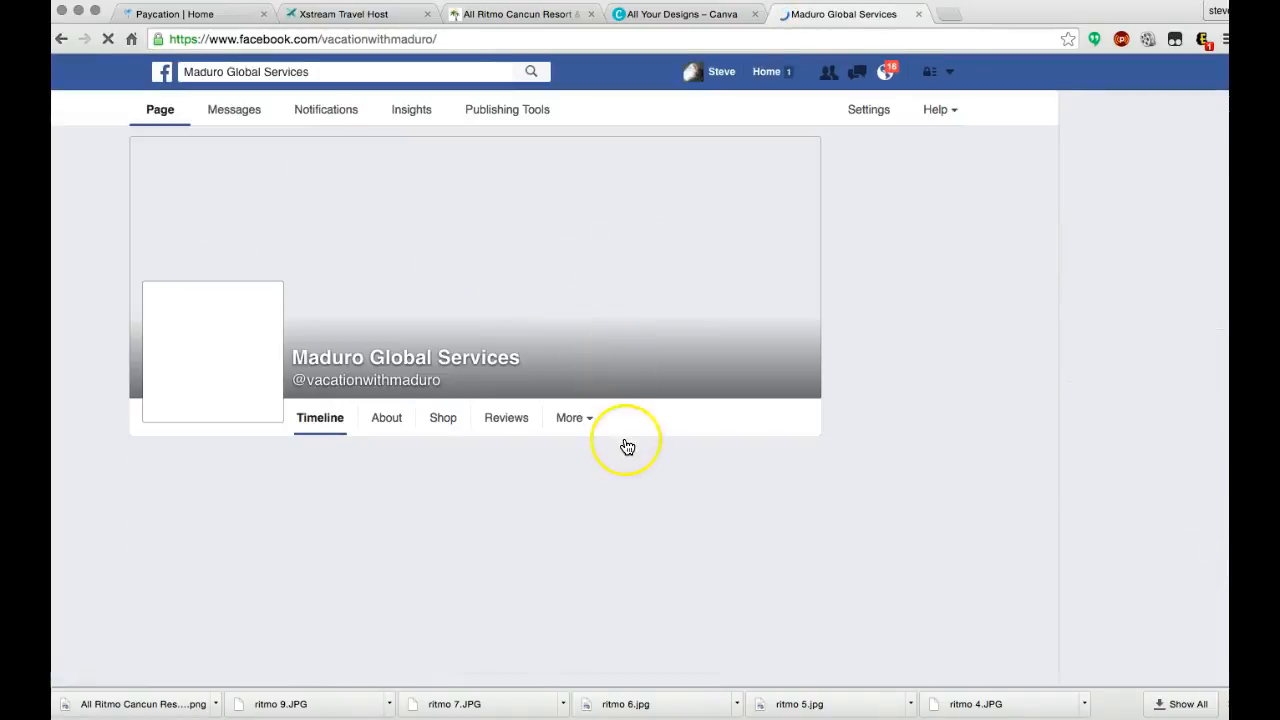
pyautogui.scroll(-3, 626, 446)
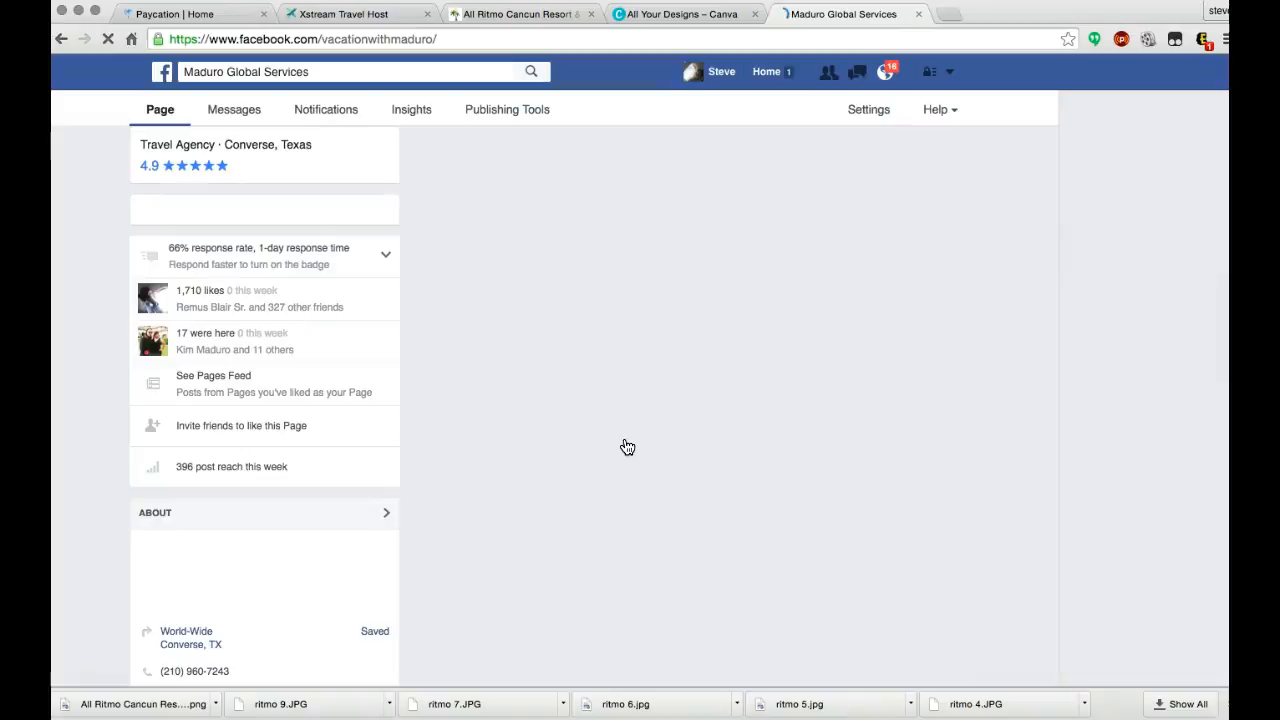
pyautogui.scroll(-5, 627, 446)
pyautogui.scroll(-3, 626, 440)
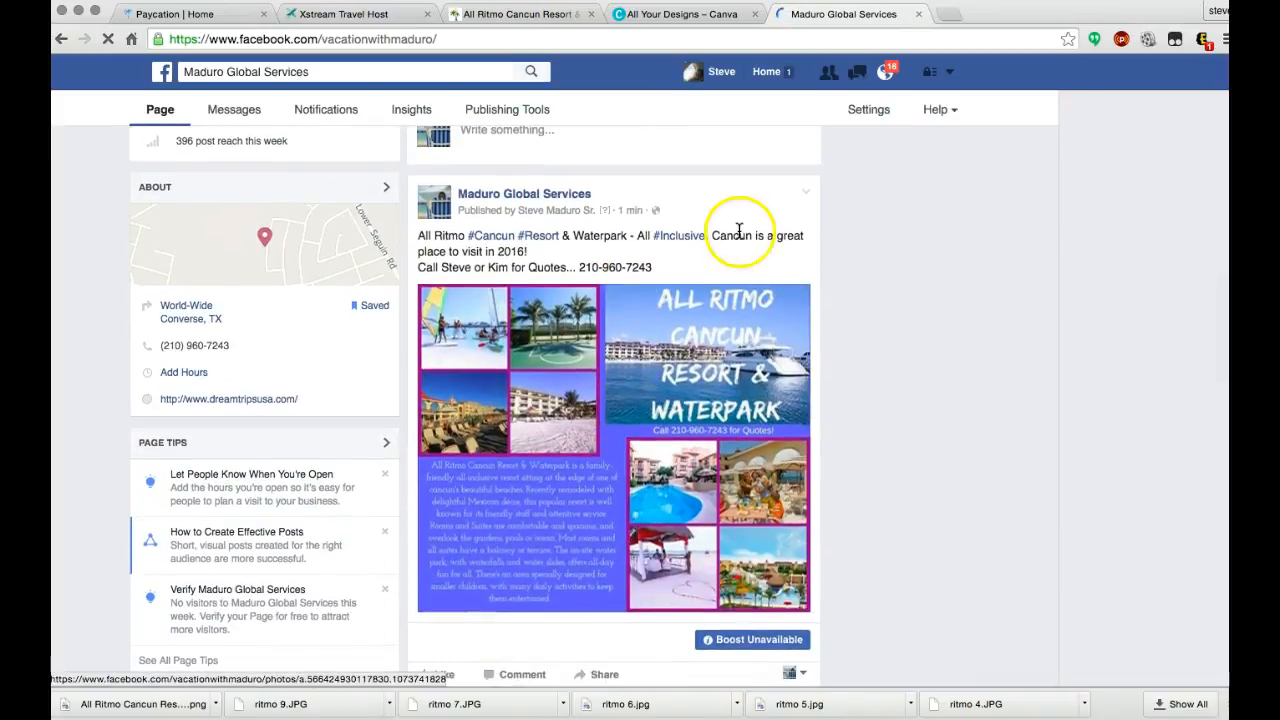
# Switch to Canva and look through the full list of design types, from social media posts and documents to marketing materials and email headers
pyautogui.click(706, 15)
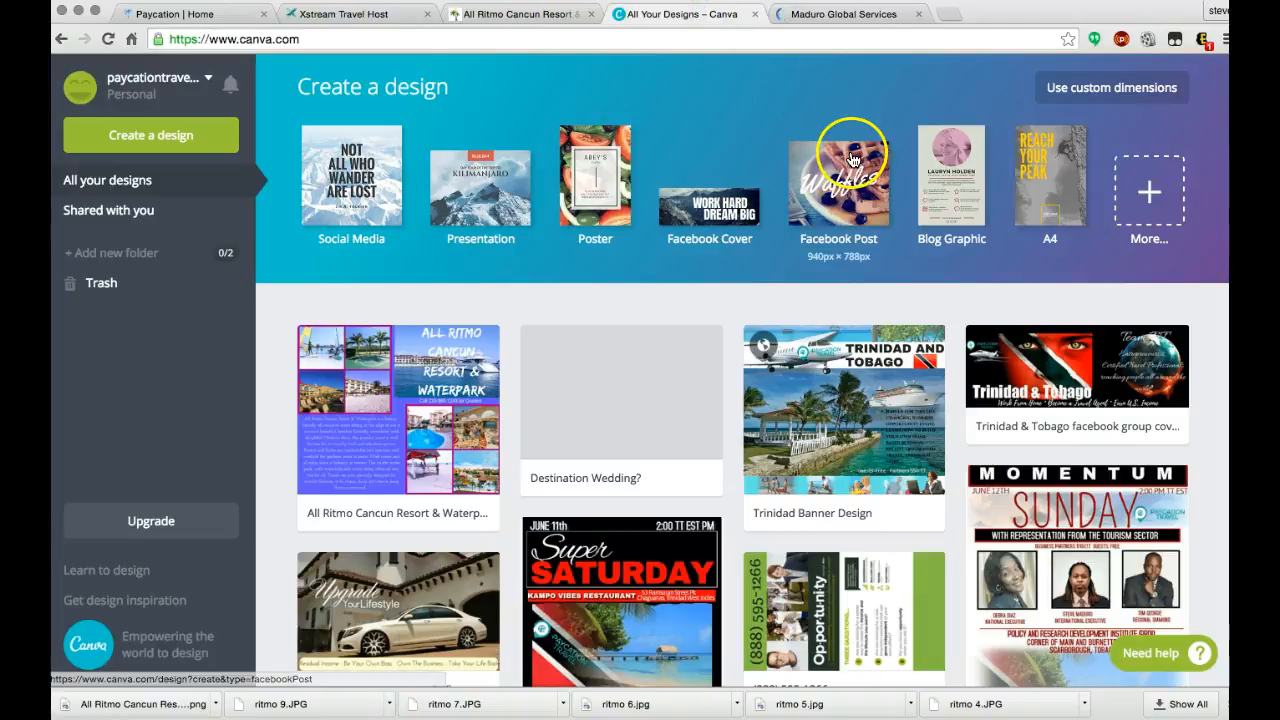
pyautogui.click(1137, 203)
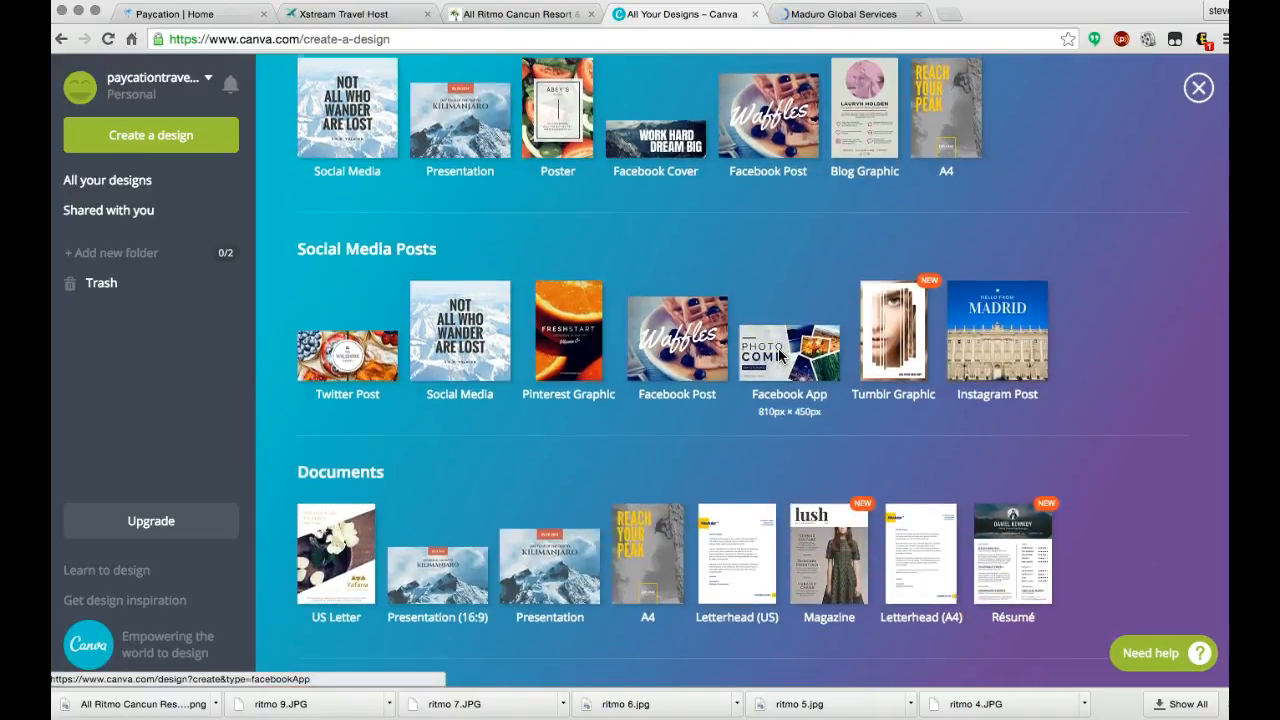
pyautogui.scroll(-2, 779, 355)
pyautogui.scroll(3, 385, 160)
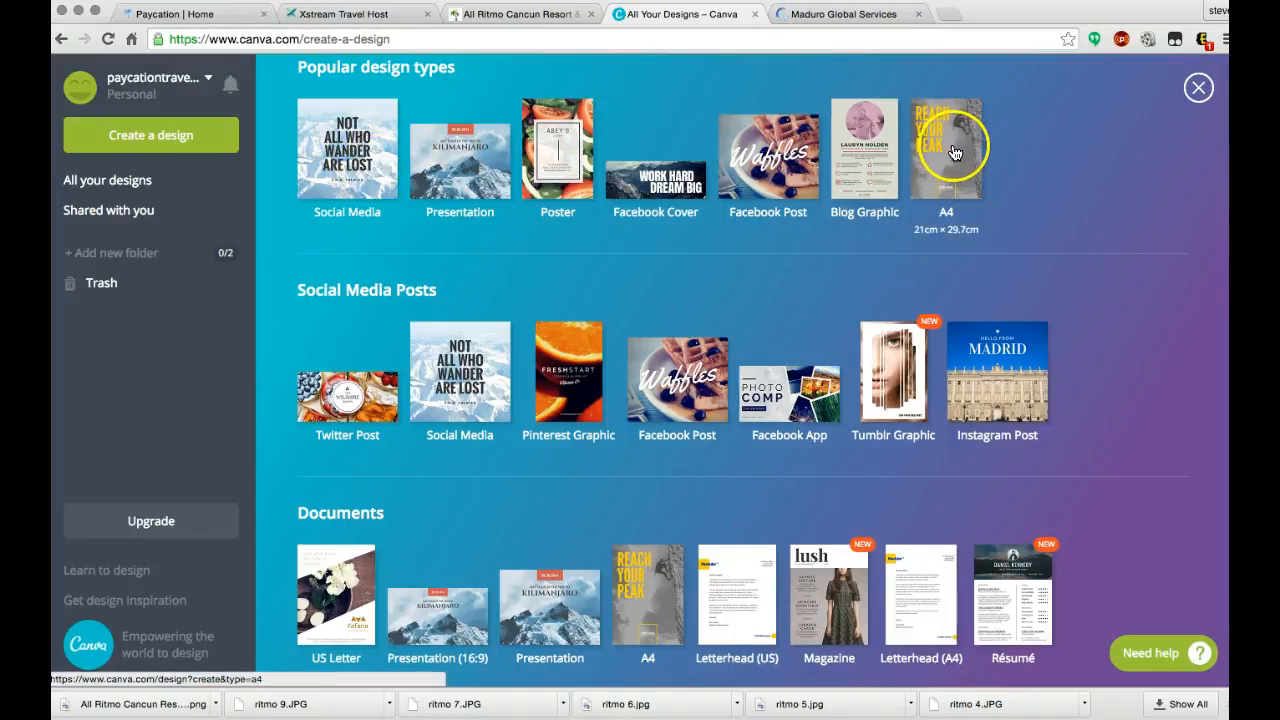
pyautogui.scroll(-2, 500, 280)
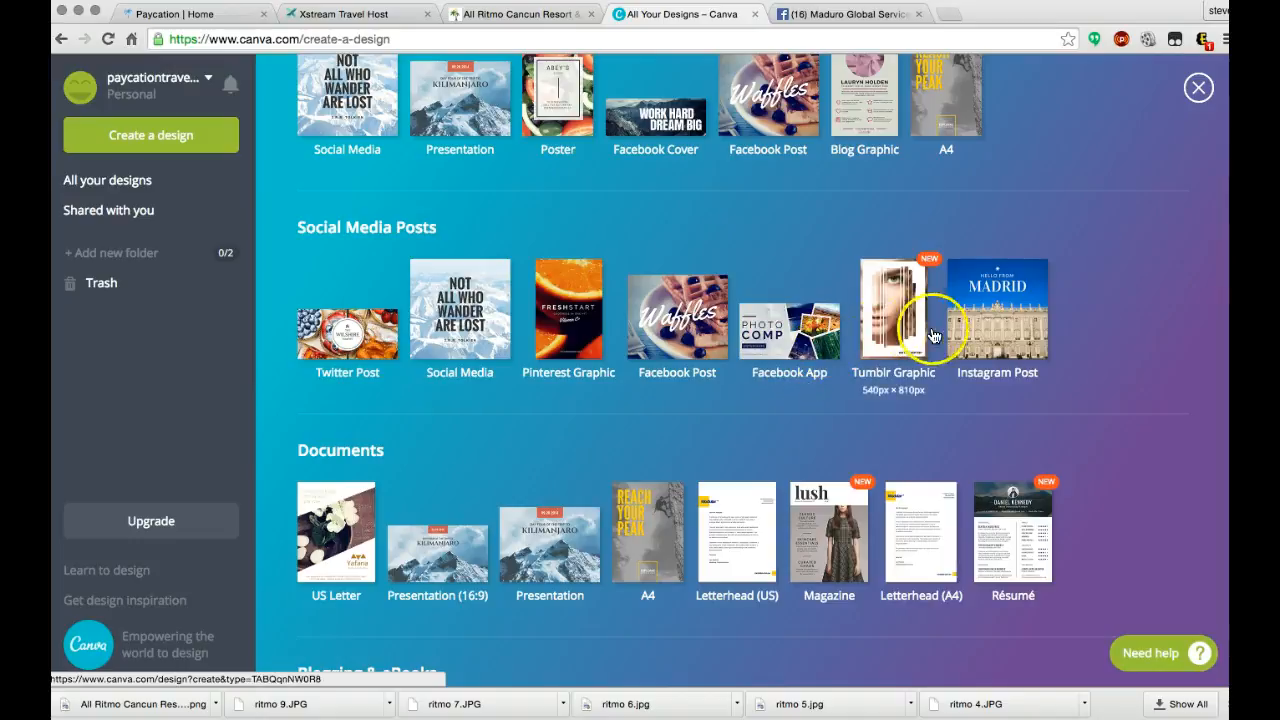
pyautogui.scroll(-5, 900, 340)
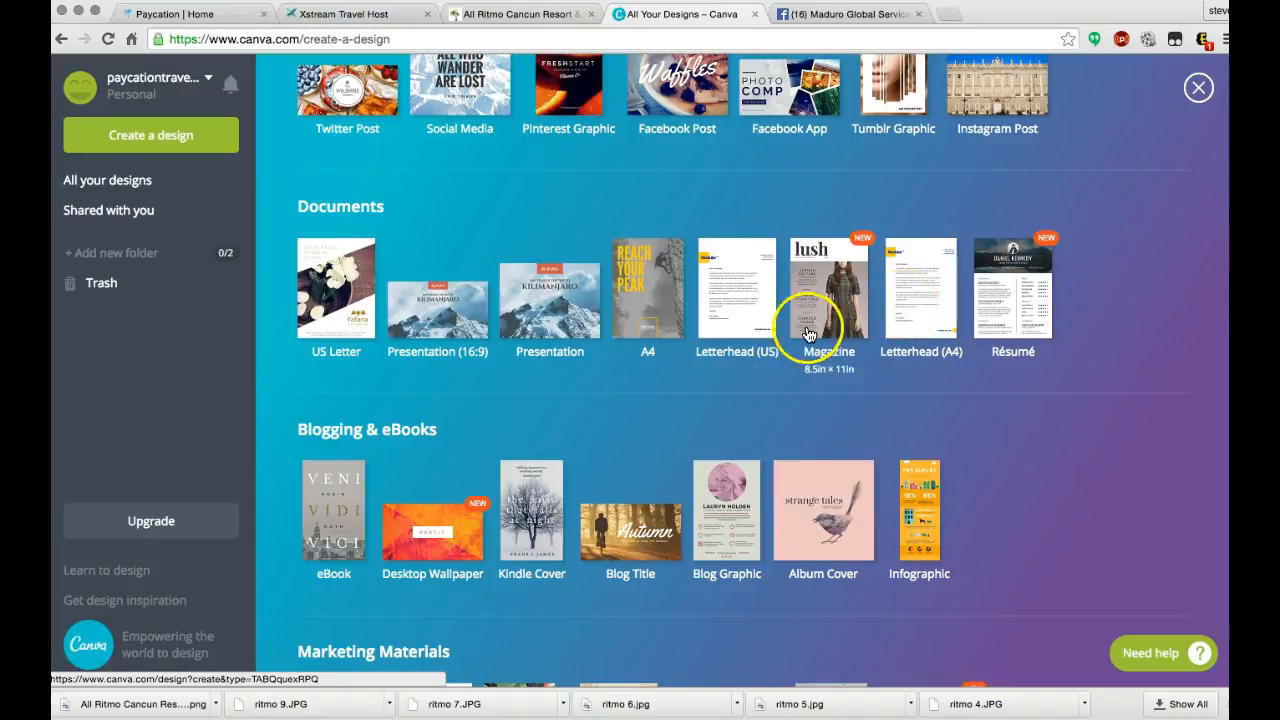
pyautogui.scroll(-5, 785, 348)
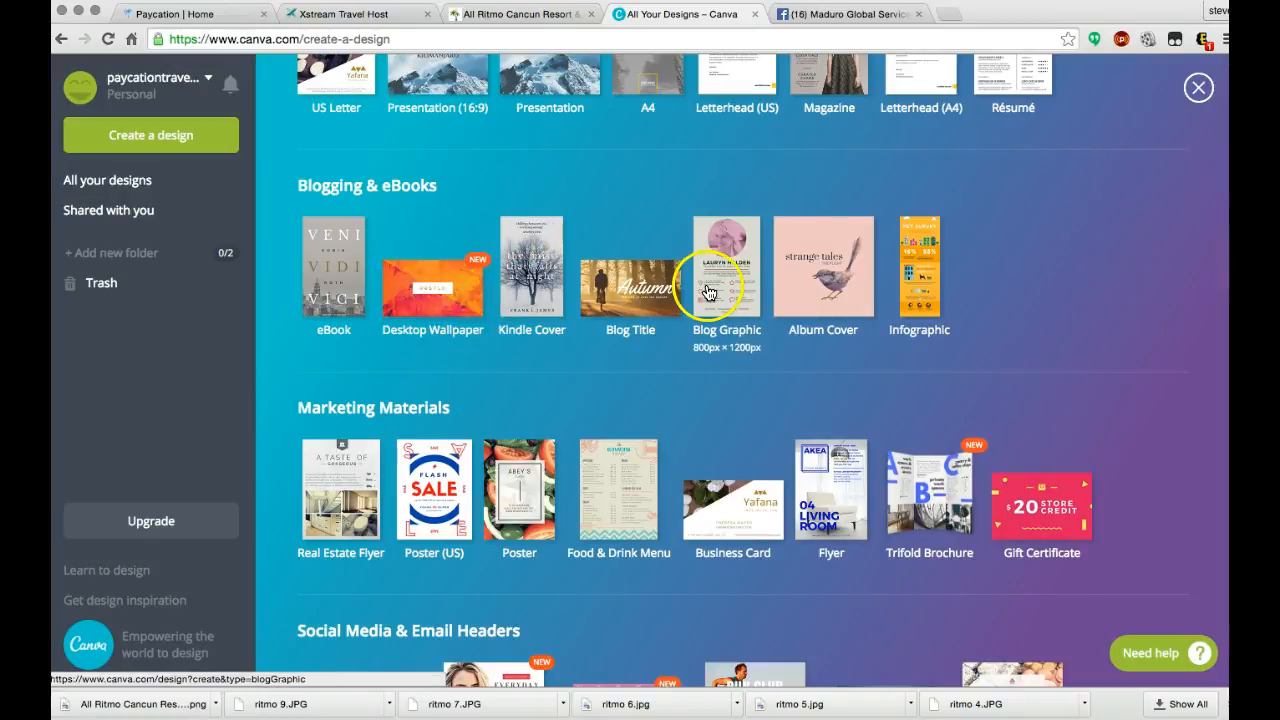
pyautogui.scroll(-3, 710, 286)
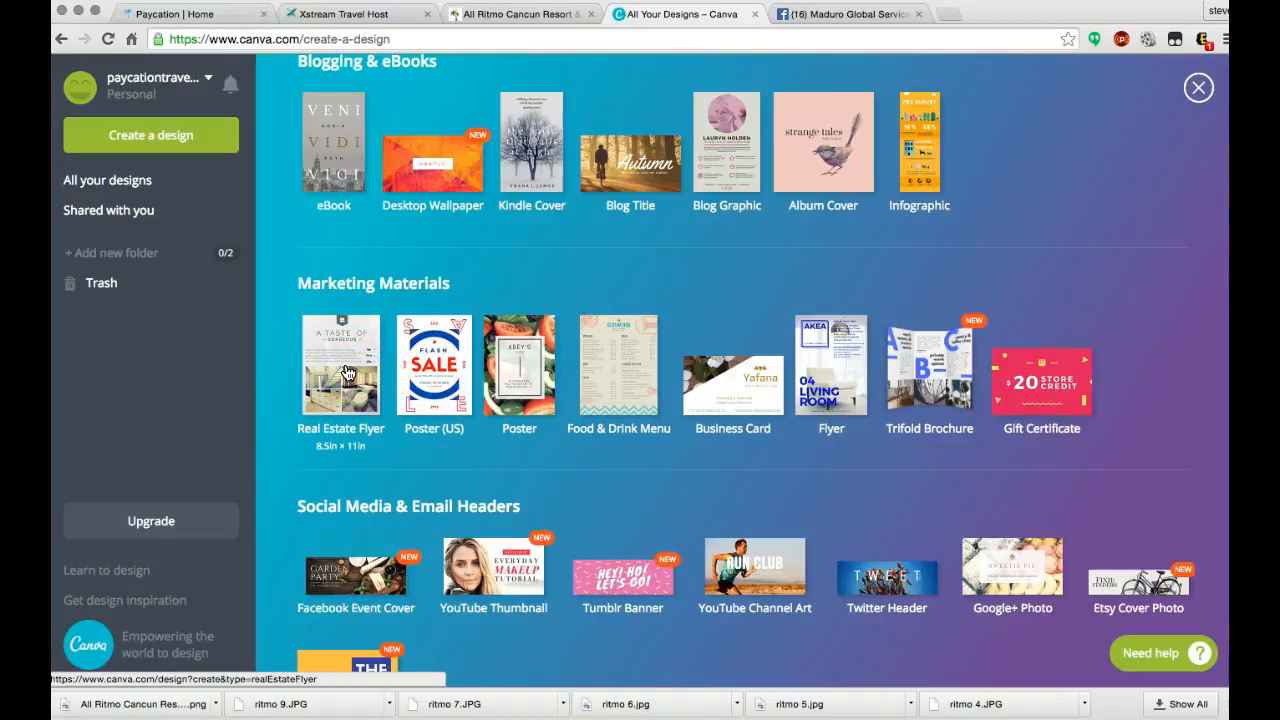
pyautogui.scroll(-3, 424, 366)
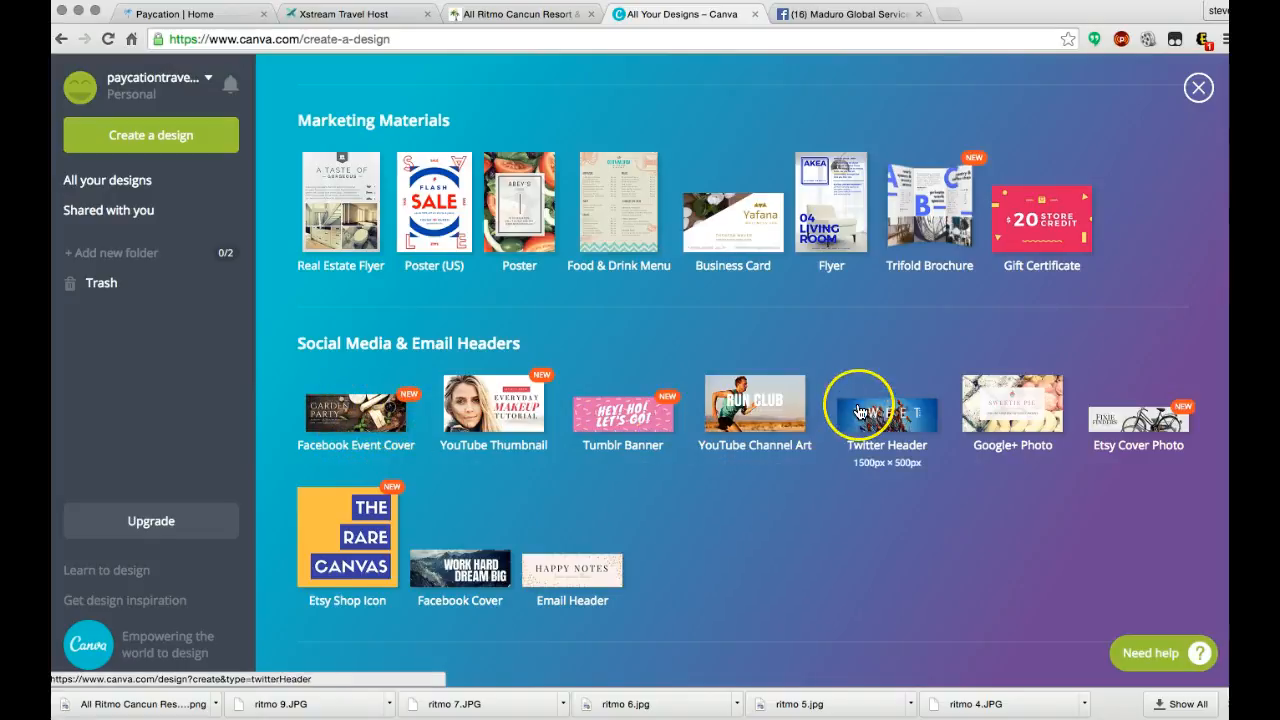
pyautogui.scroll(9, 857, 410)
pyautogui.scroll(5, 857, 410)
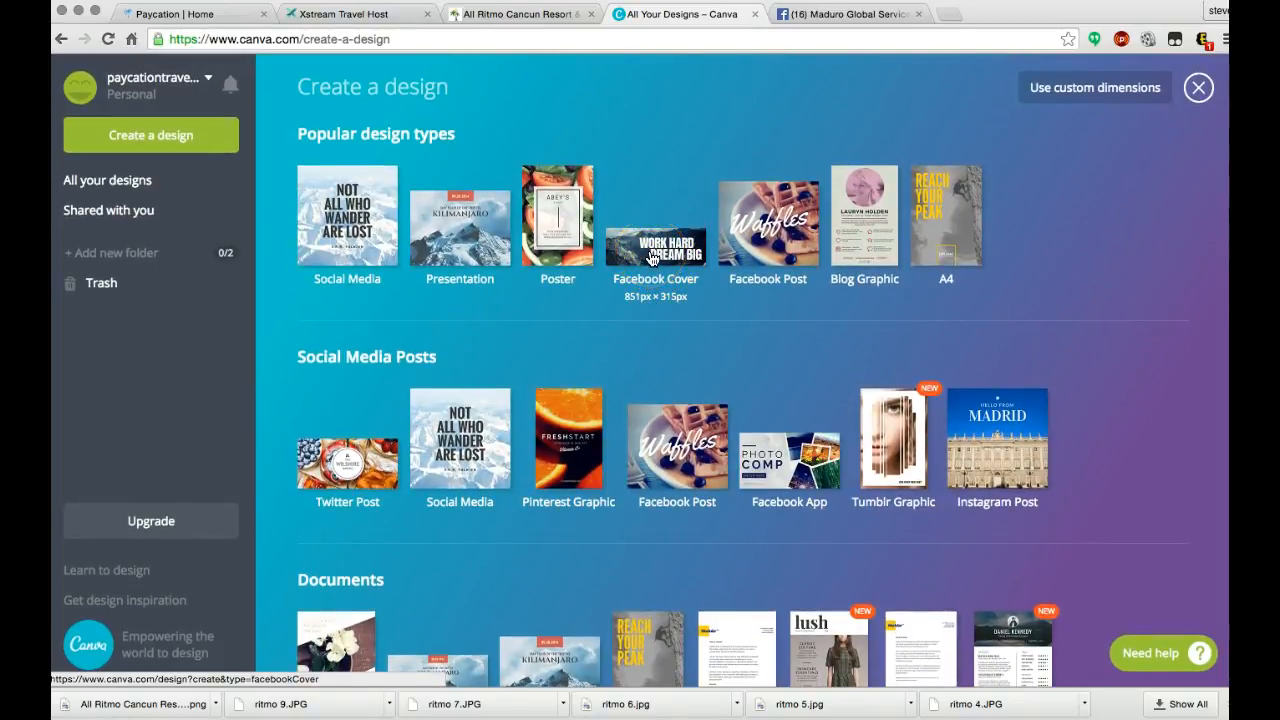
# In a new tab, open the Paycation Travel Trinidad and Tobago Team TnT Facebook group, view its cover photo enlarged, and close the tab
pyautogui.click(950, 14)
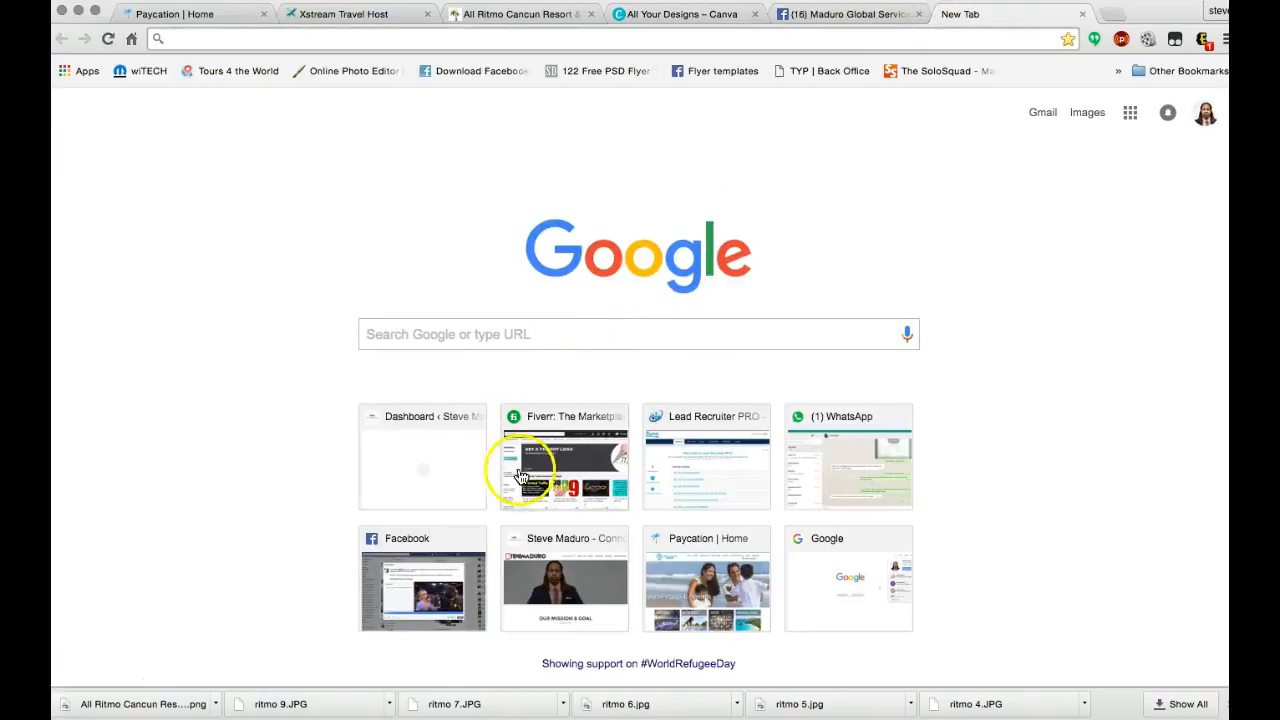
pyautogui.click(438, 580)
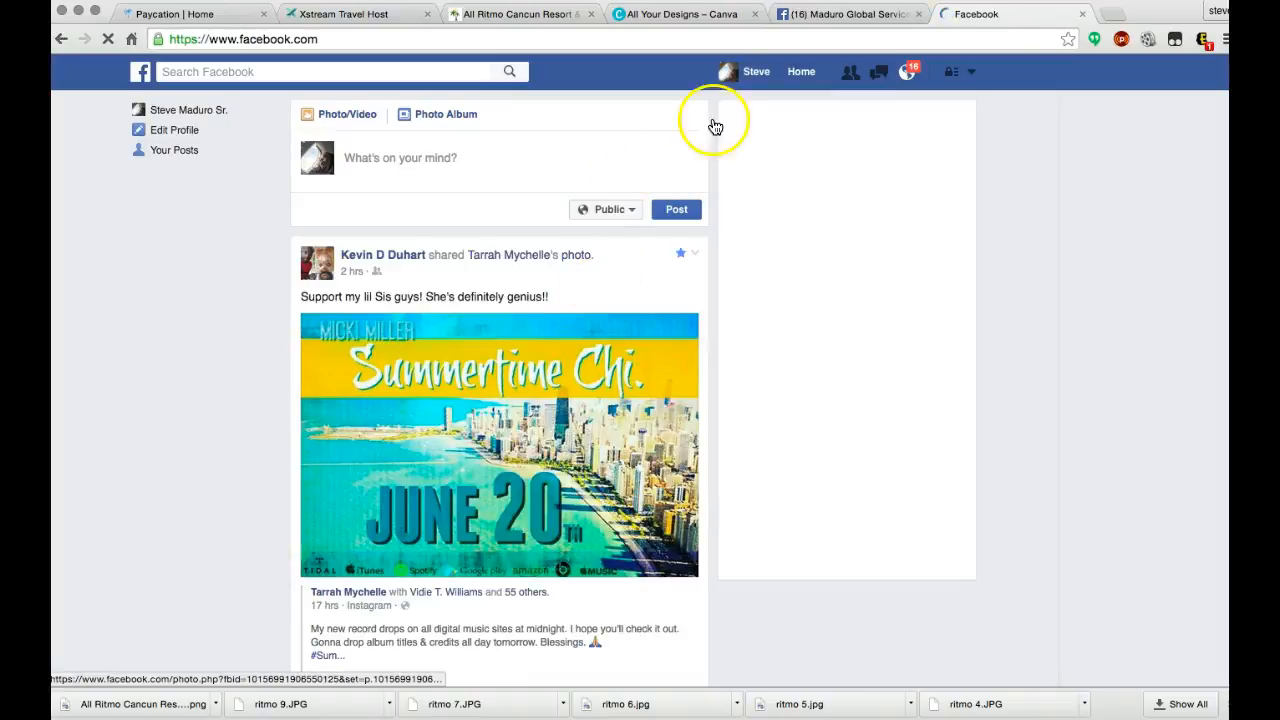
pyautogui.click(190, 578)
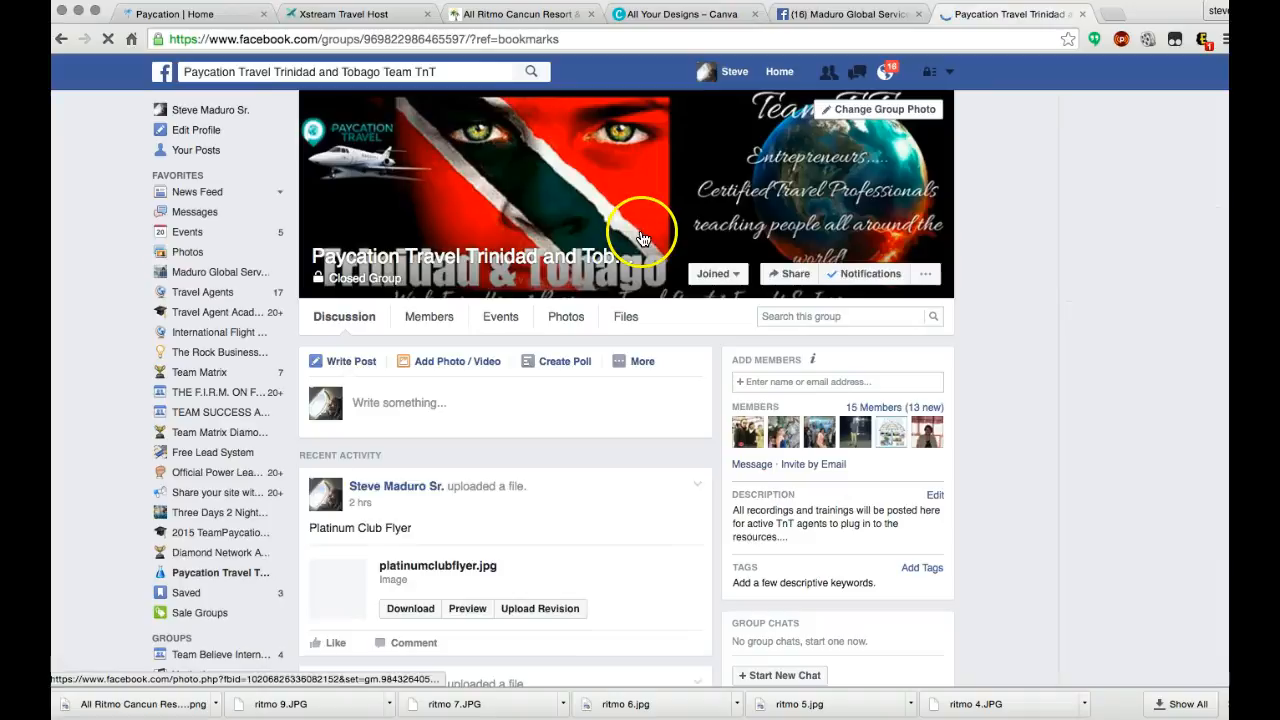
pyautogui.click(640, 205)
pyautogui.click(525, 234)
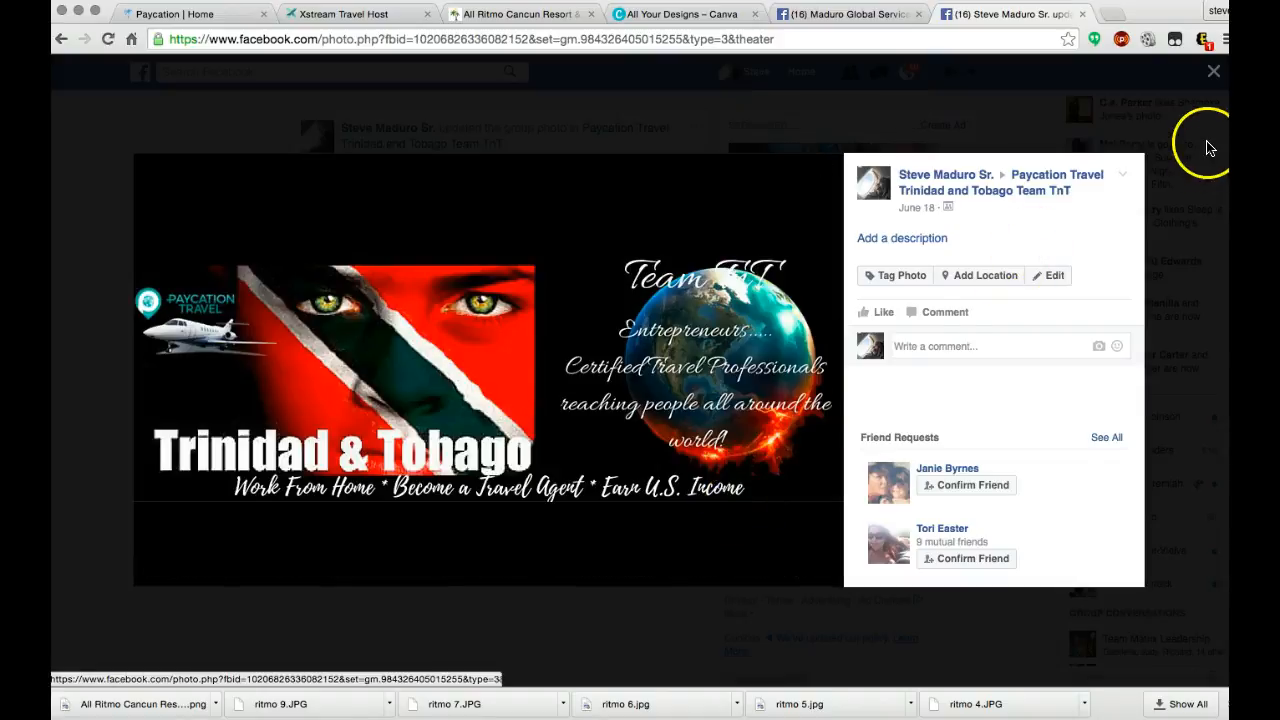
pyautogui.click(1213, 72)
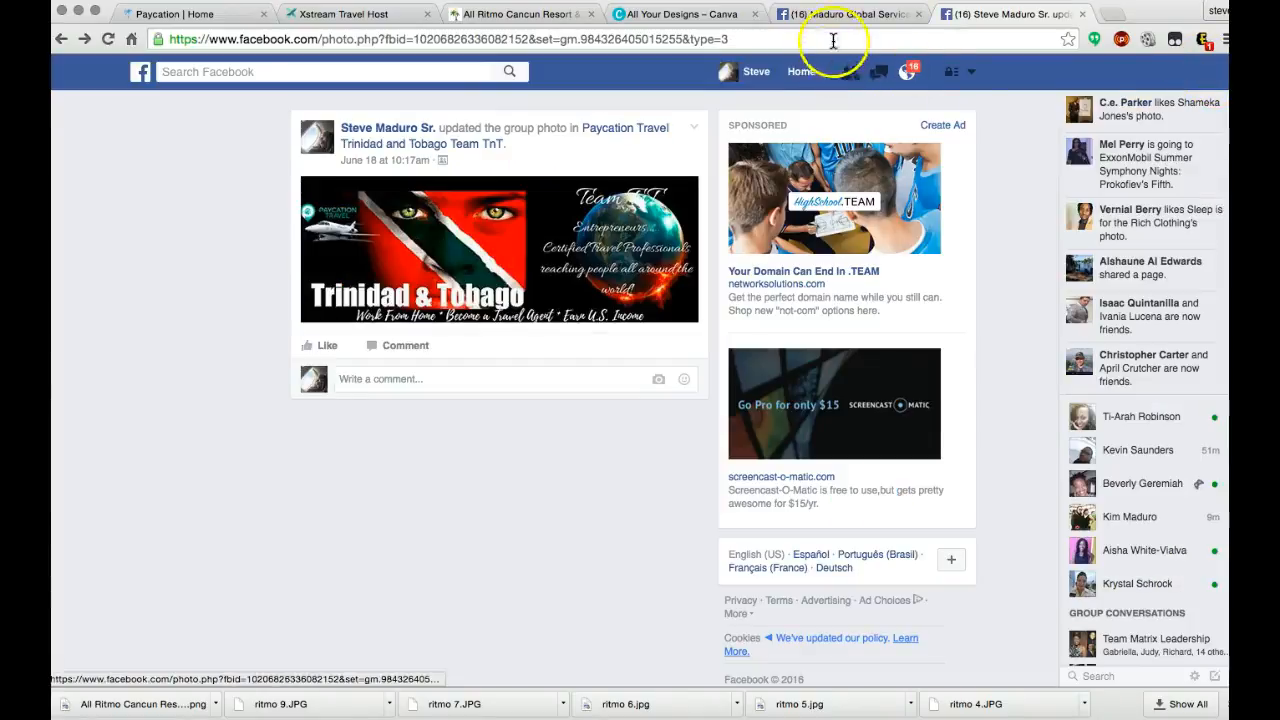
pyautogui.click(1084, 14)
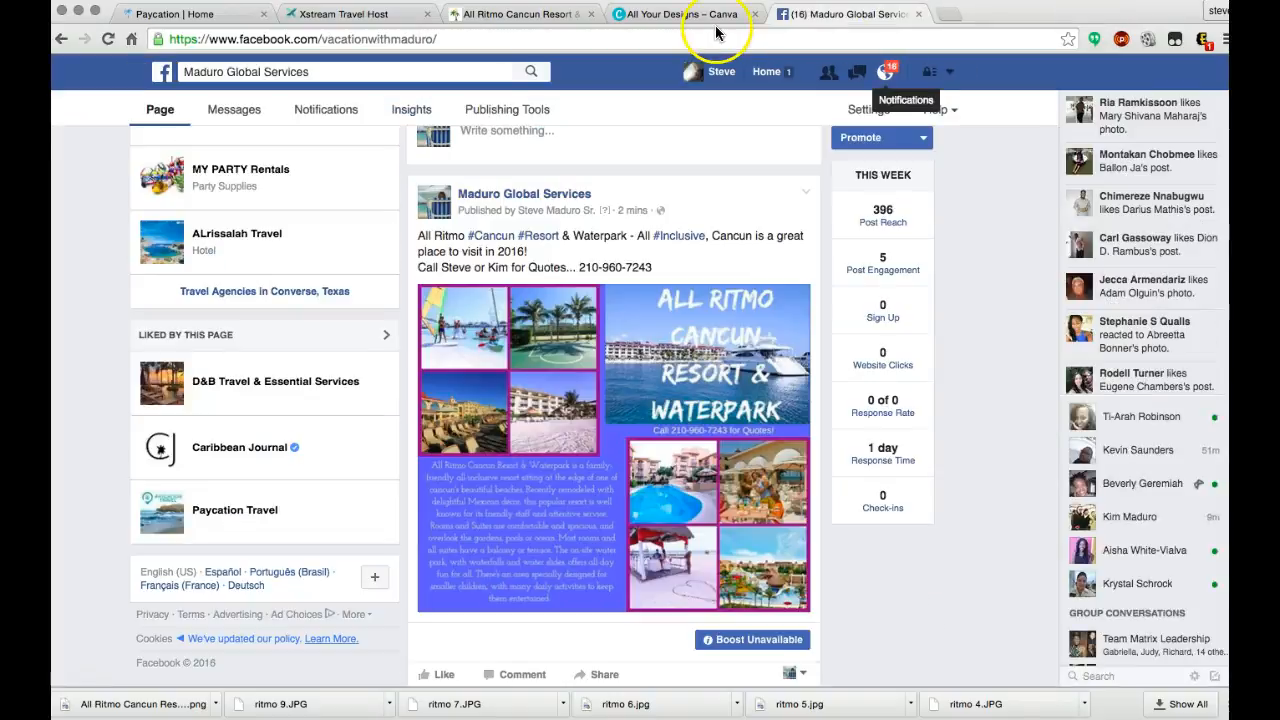
# Return to Canva and create a new blank Facebook Post design
pyautogui.click(675, 16)
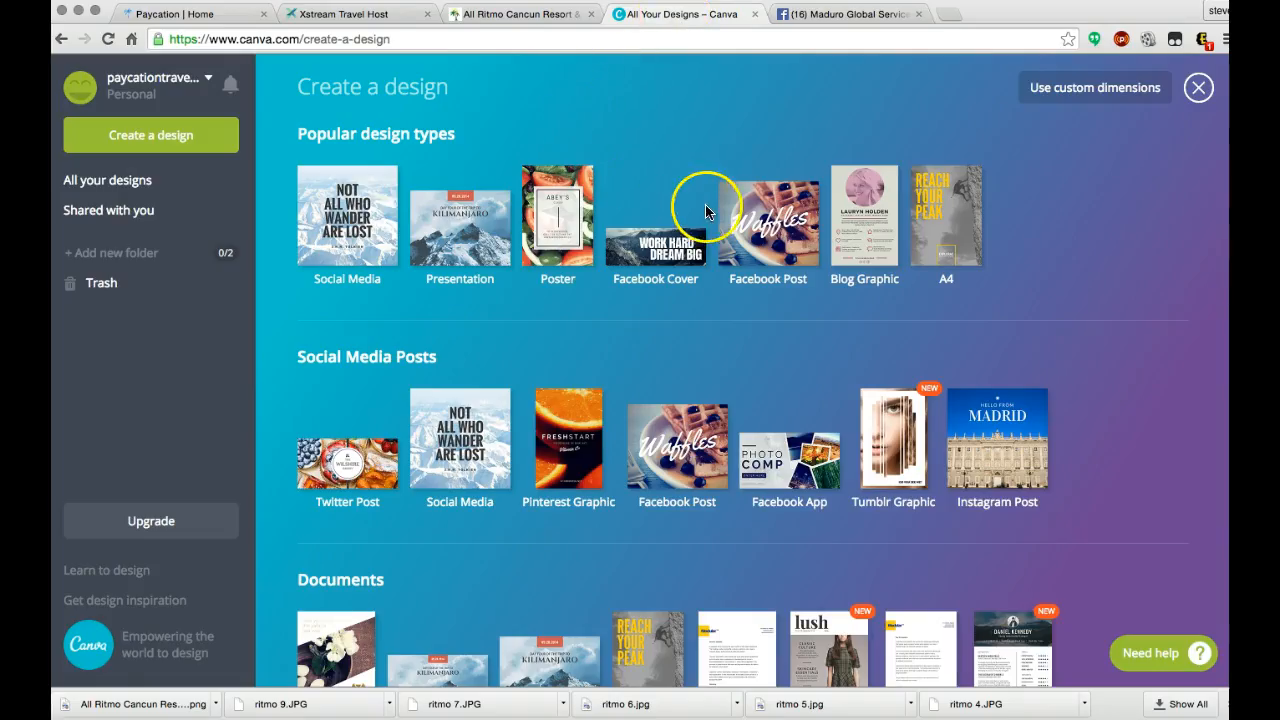
pyautogui.click(771, 224)
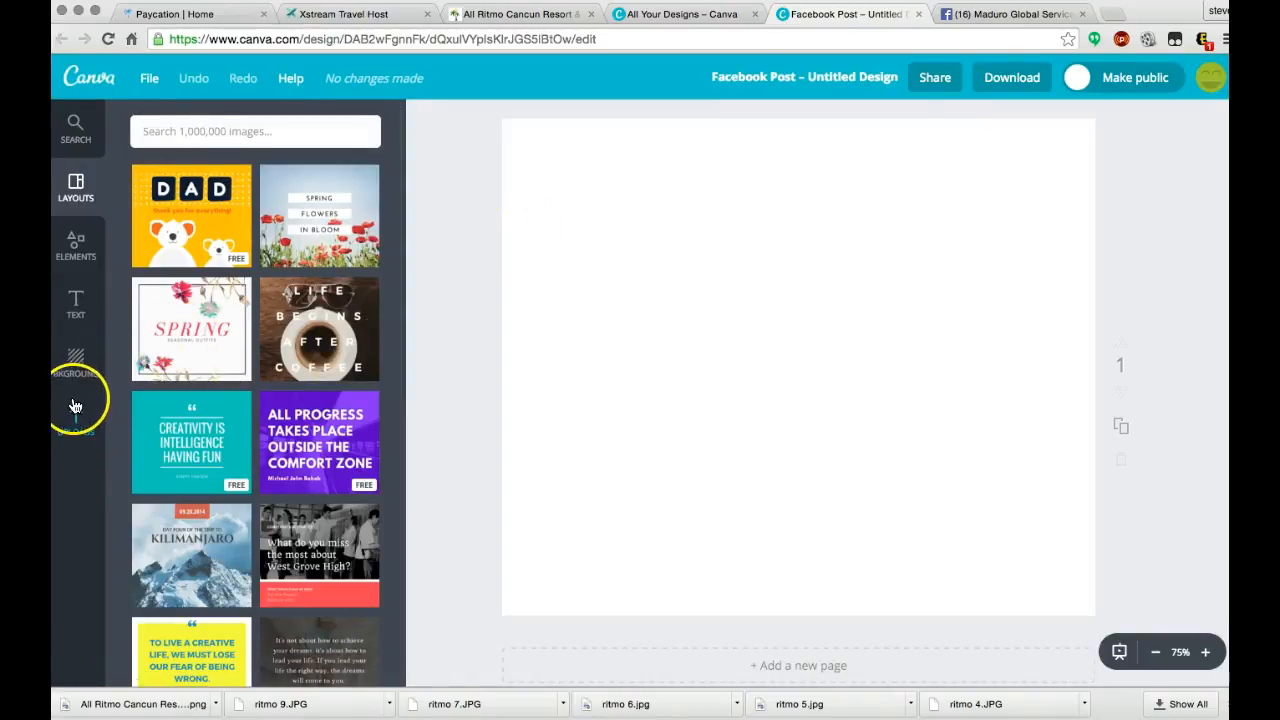
# Try several default palette colours as the page background, including orange, yellow, purple, black and light grey, and set it back to white
pyautogui.click(75, 362)
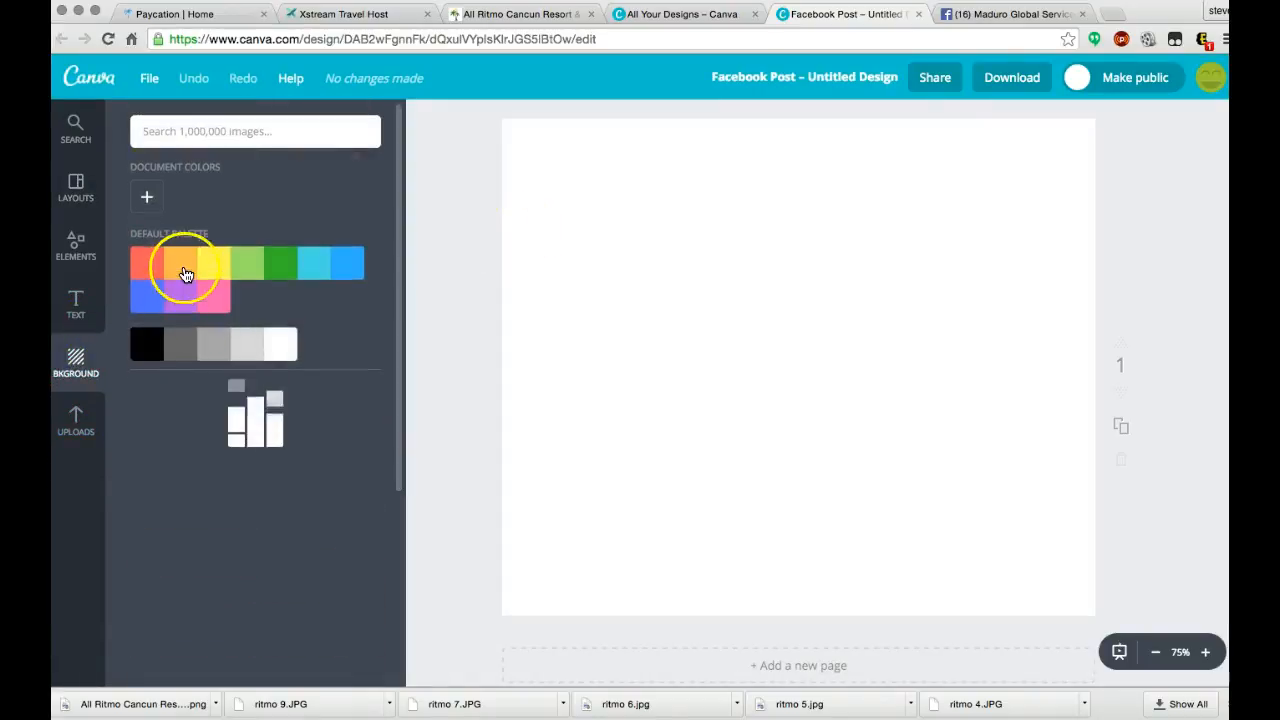
pyautogui.click(180, 265)
pyautogui.click(214, 268)
pyautogui.click(250, 263)
pyautogui.click(216, 297)
pyautogui.click(182, 305)
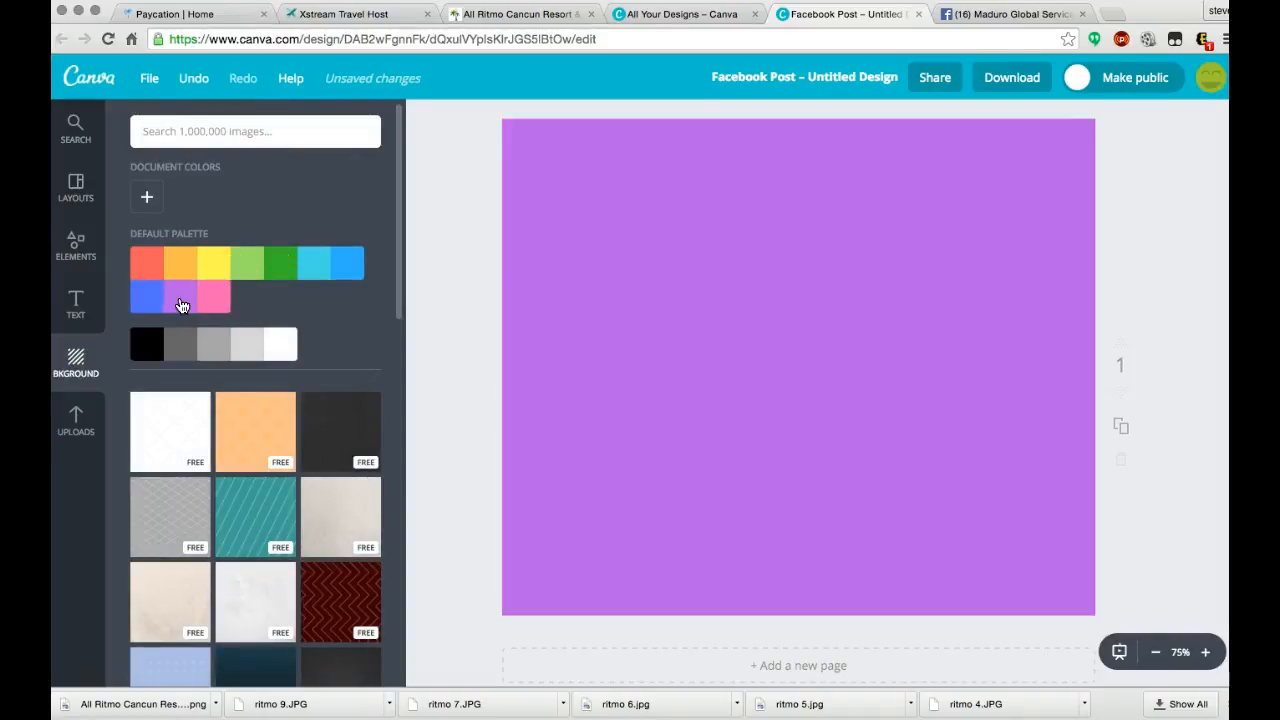
pyautogui.click(285, 346)
pyautogui.click(190, 353)
pyautogui.click(142, 350)
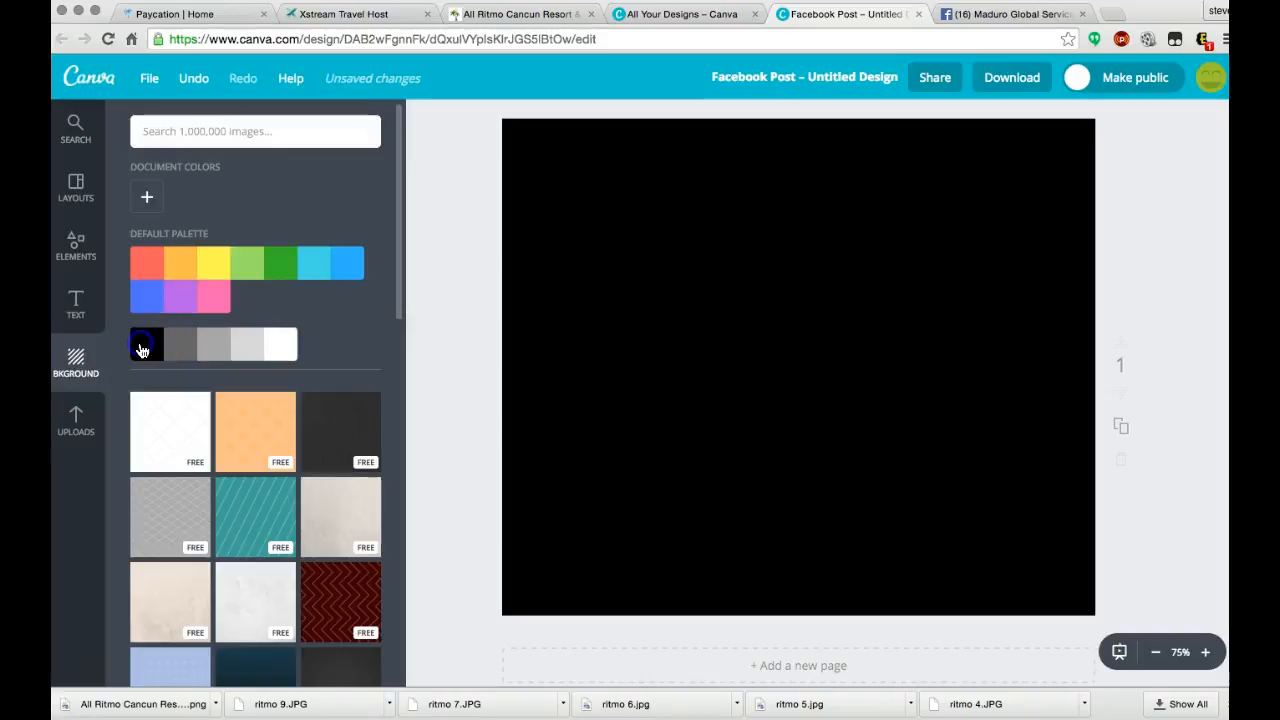
pyautogui.click(180, 350)
pyautogui.click(249, 346)
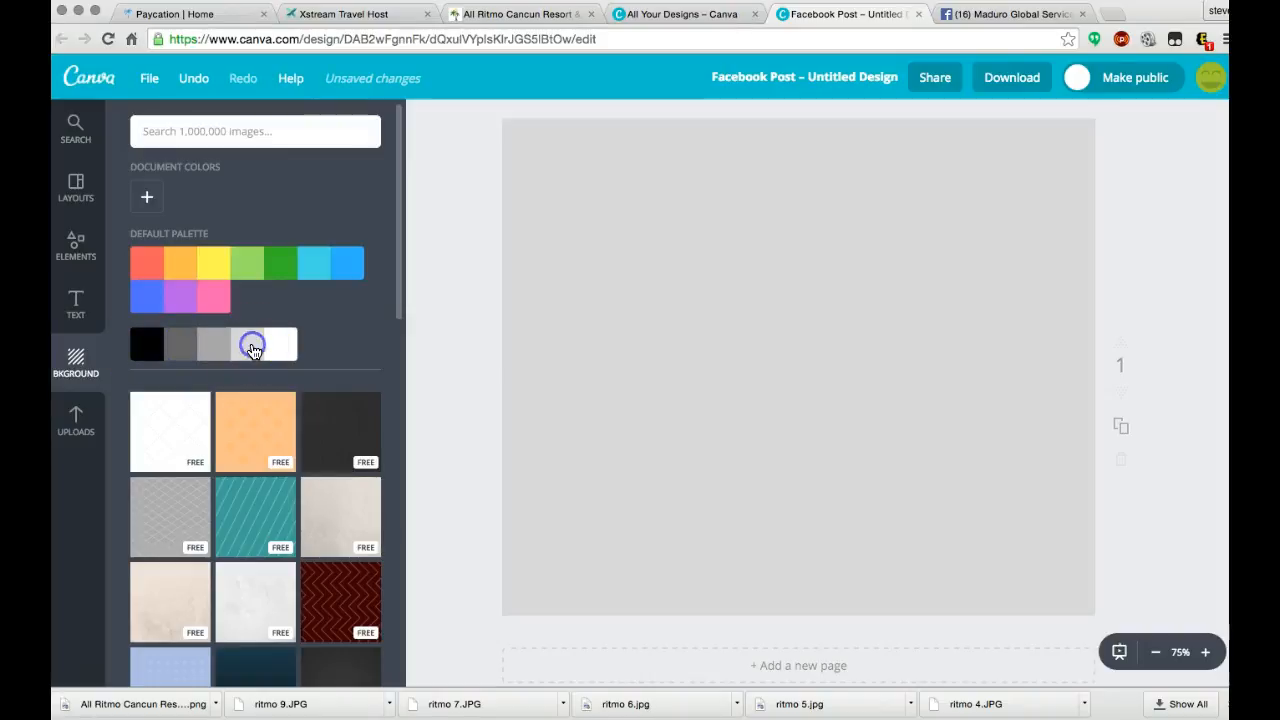
pyautogui.click(283, 352)
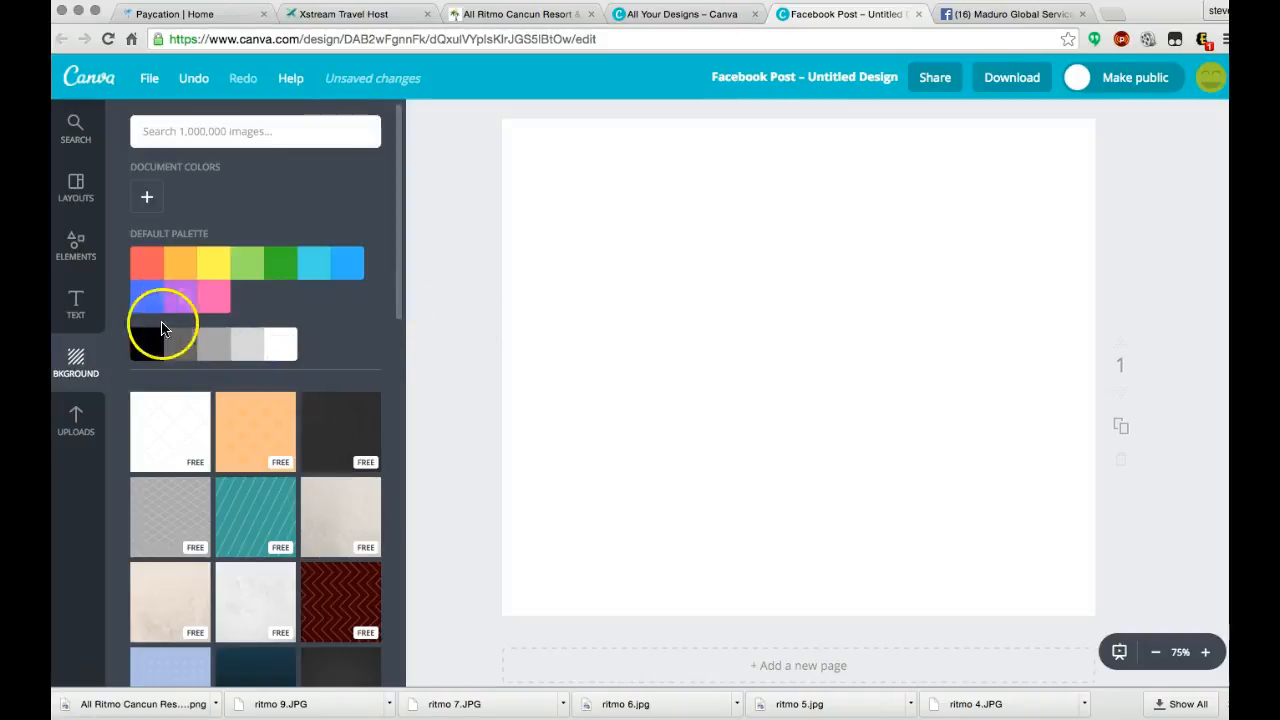
# Look through the heading, subheading, body text and ready-made text styles available for the design
pyautogui.click(85, 318)
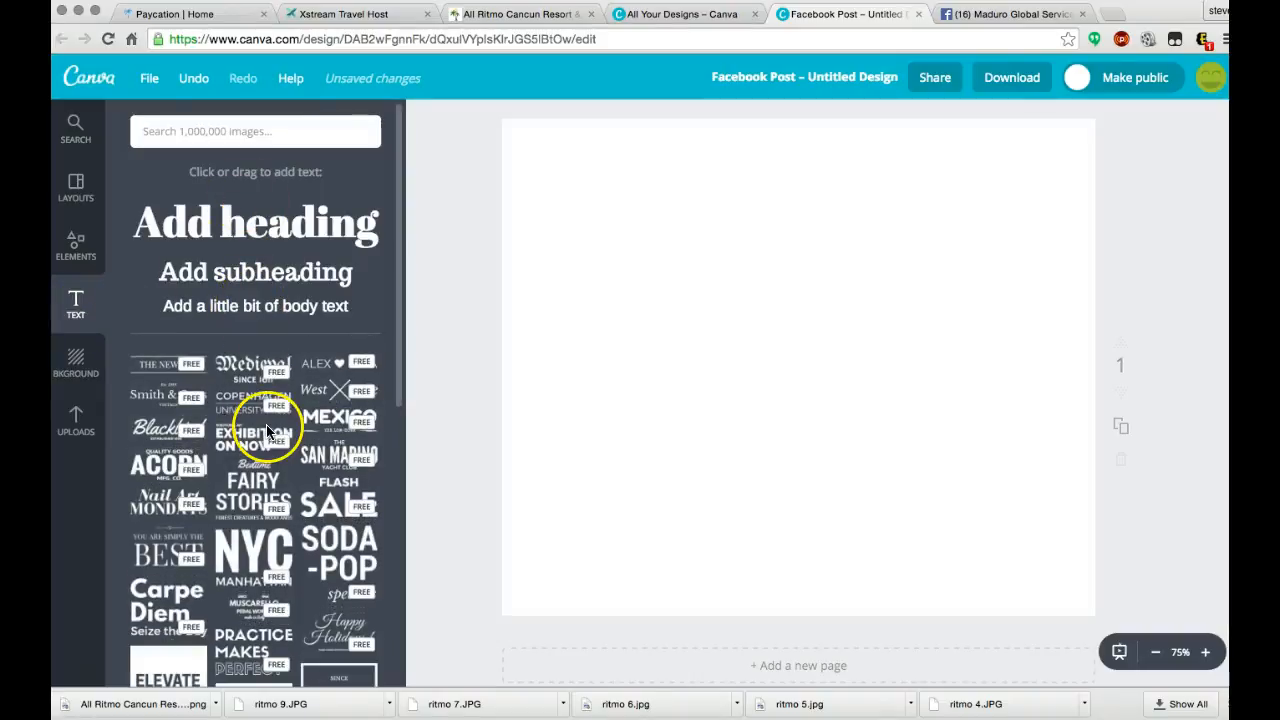
pyautogui.scroll(-3, 266, 428)
pyautogui.scroll(-1, 266, 428)
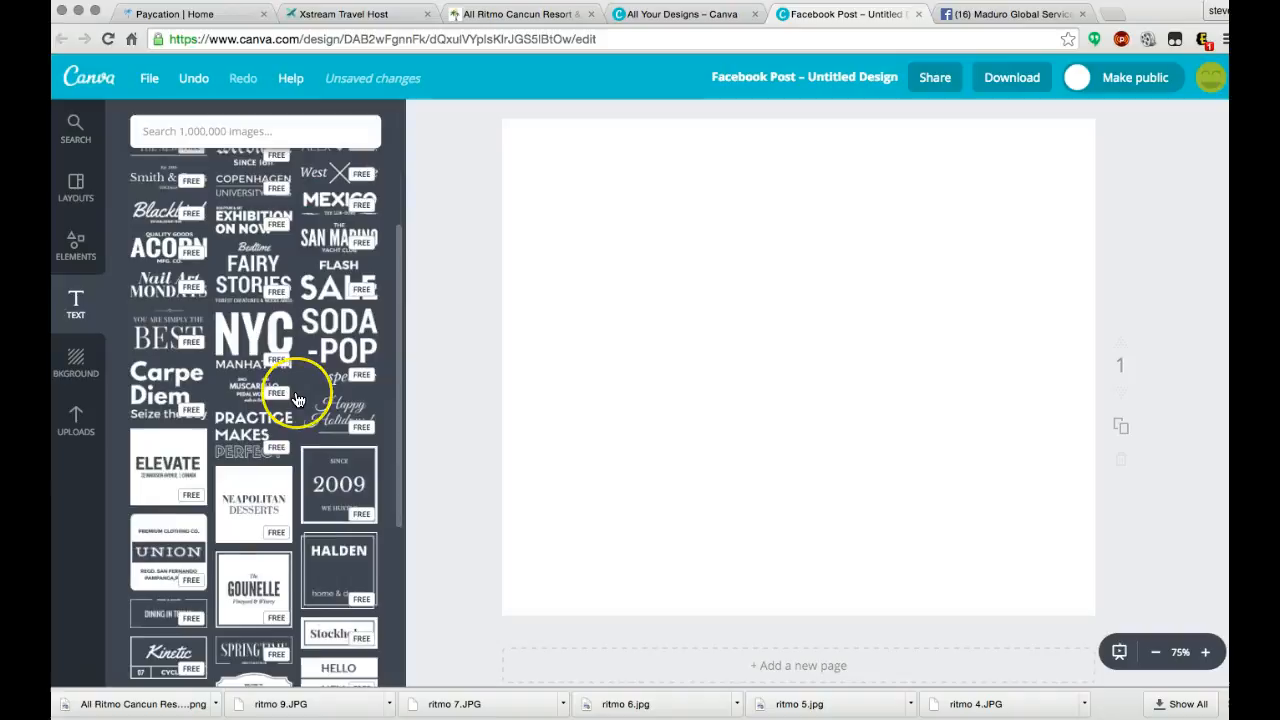
pyautogui.scroll(5, 300, 385)
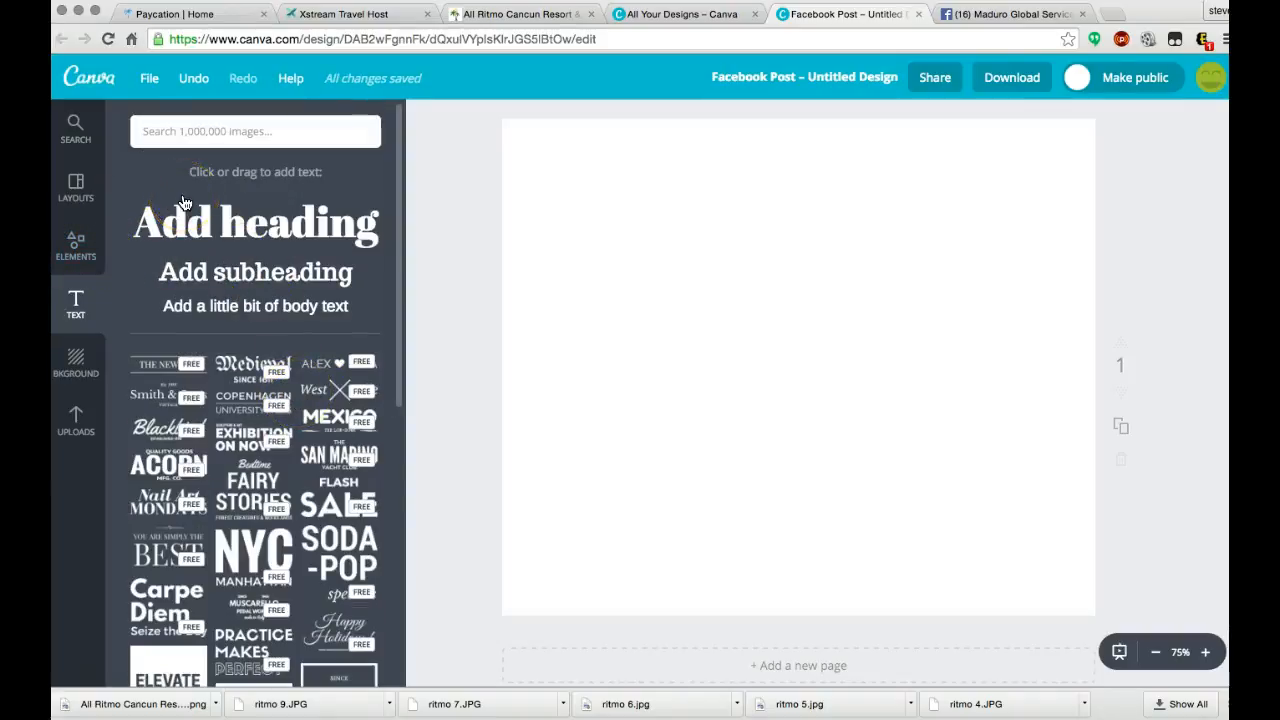
# Apply the purple-bordered "Don't wish for it work for it" layout to the page and check that its headline text is selectable
pyautogui.click(77, 187)
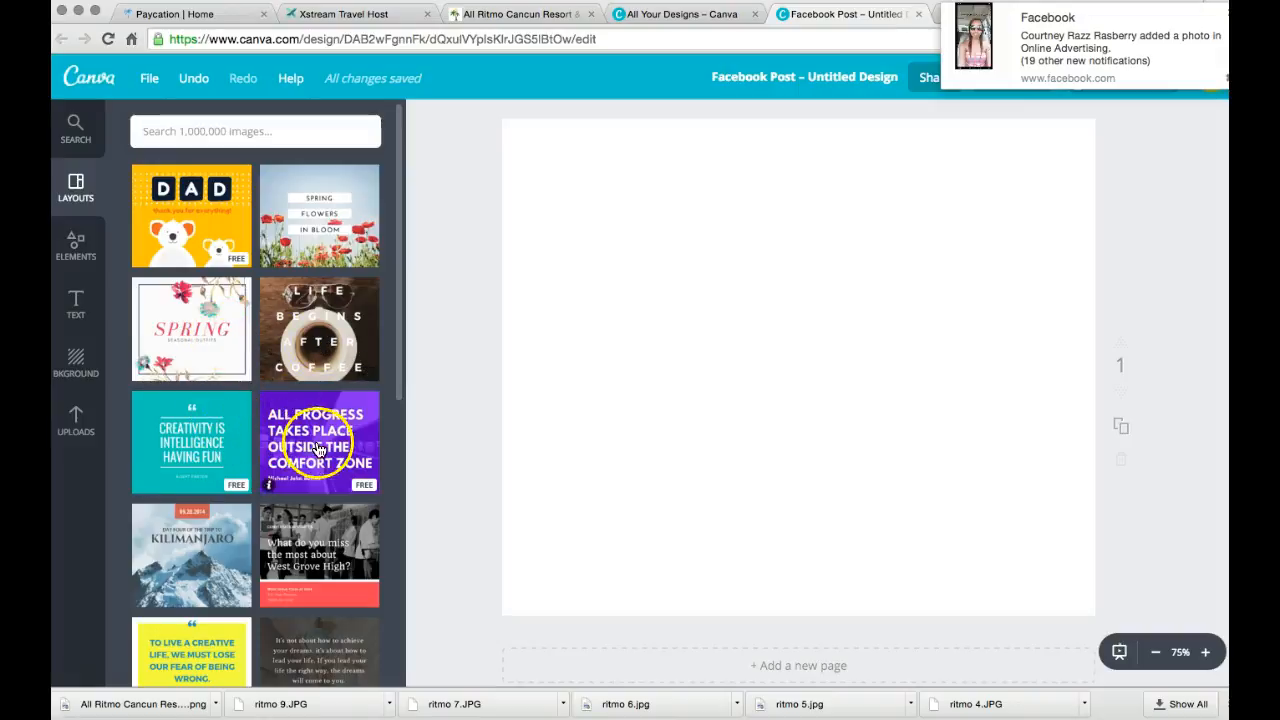
pyautogui.scroll(-5, 200, 558)
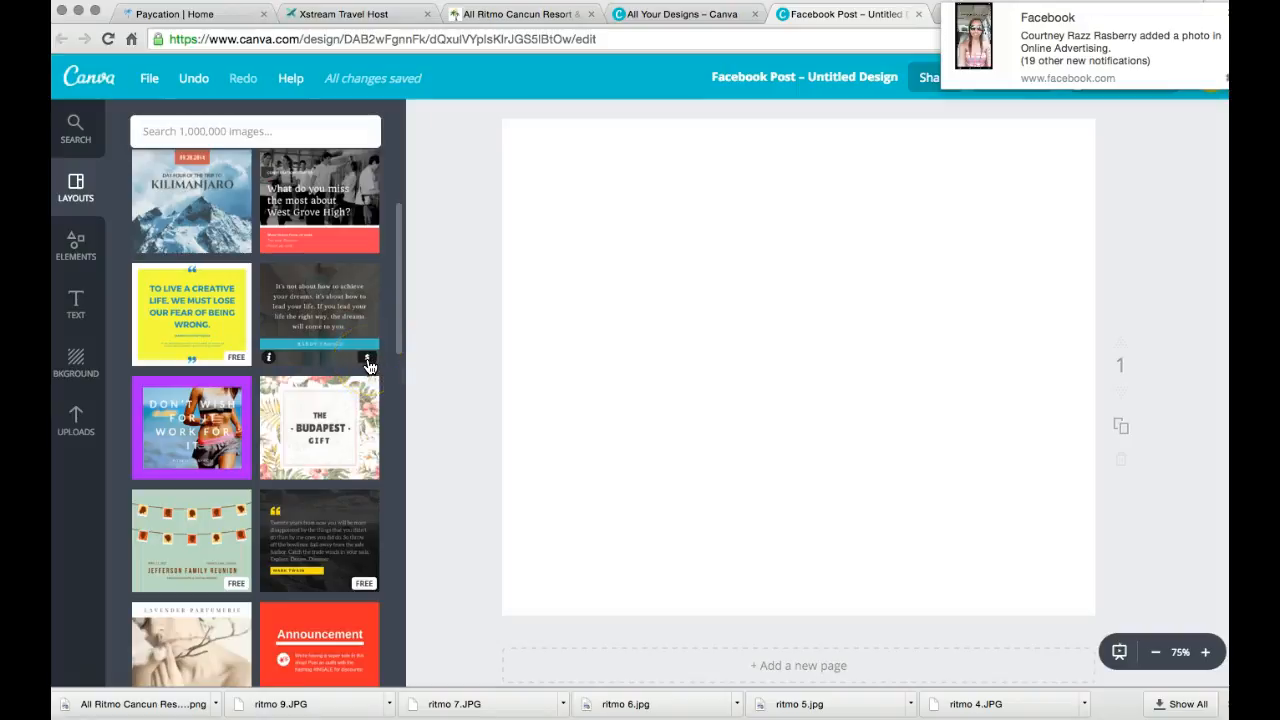
pyautogui.click(171, 433)
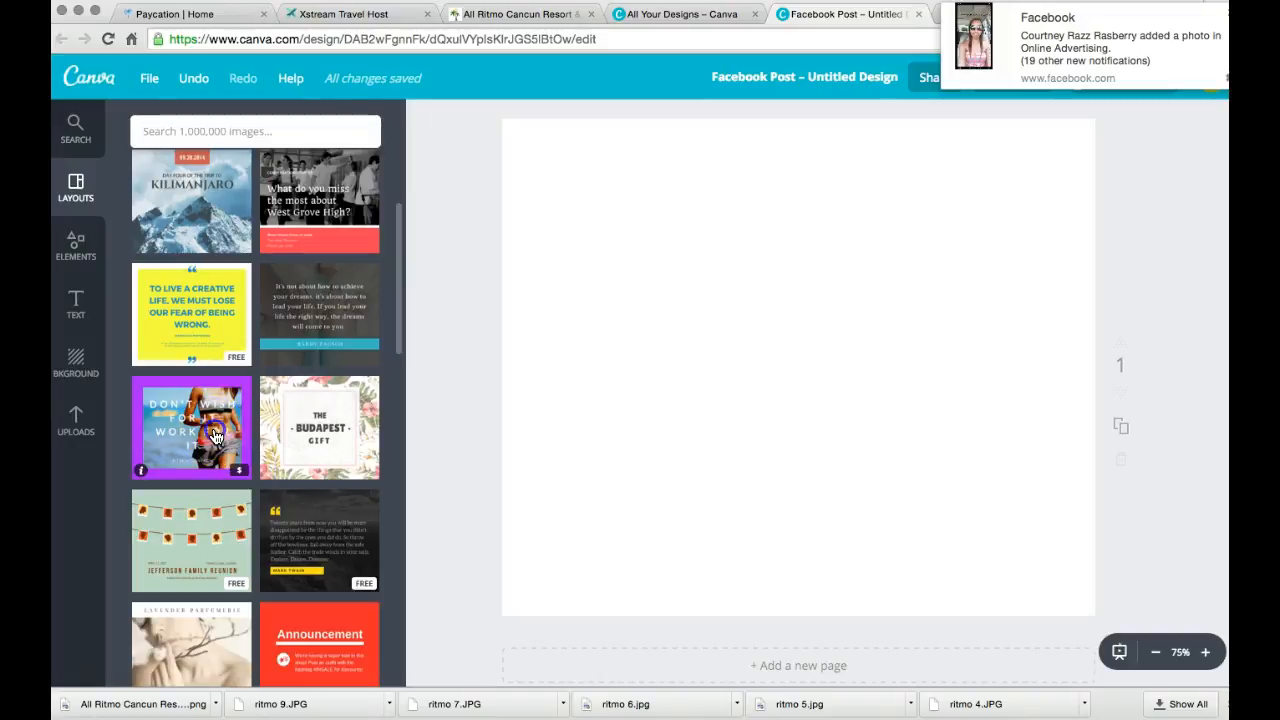
pyautogui.click(214, 436)
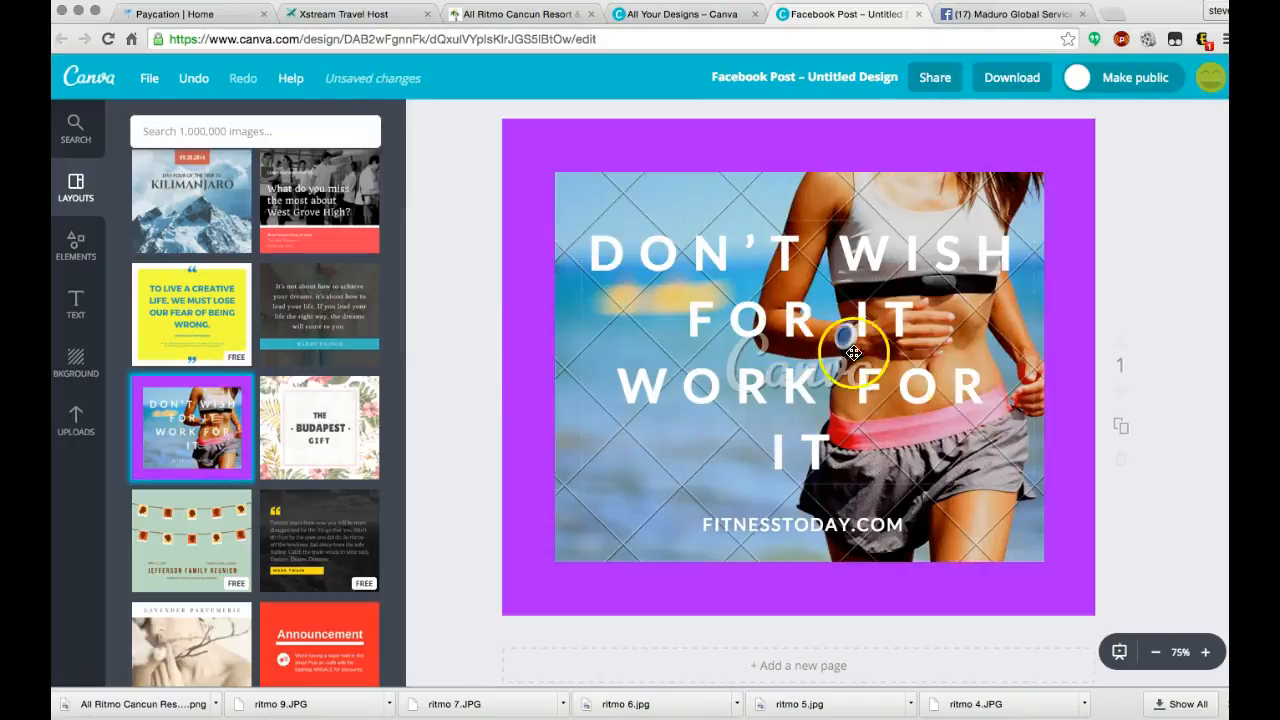
pyautogui.click(830, 275)
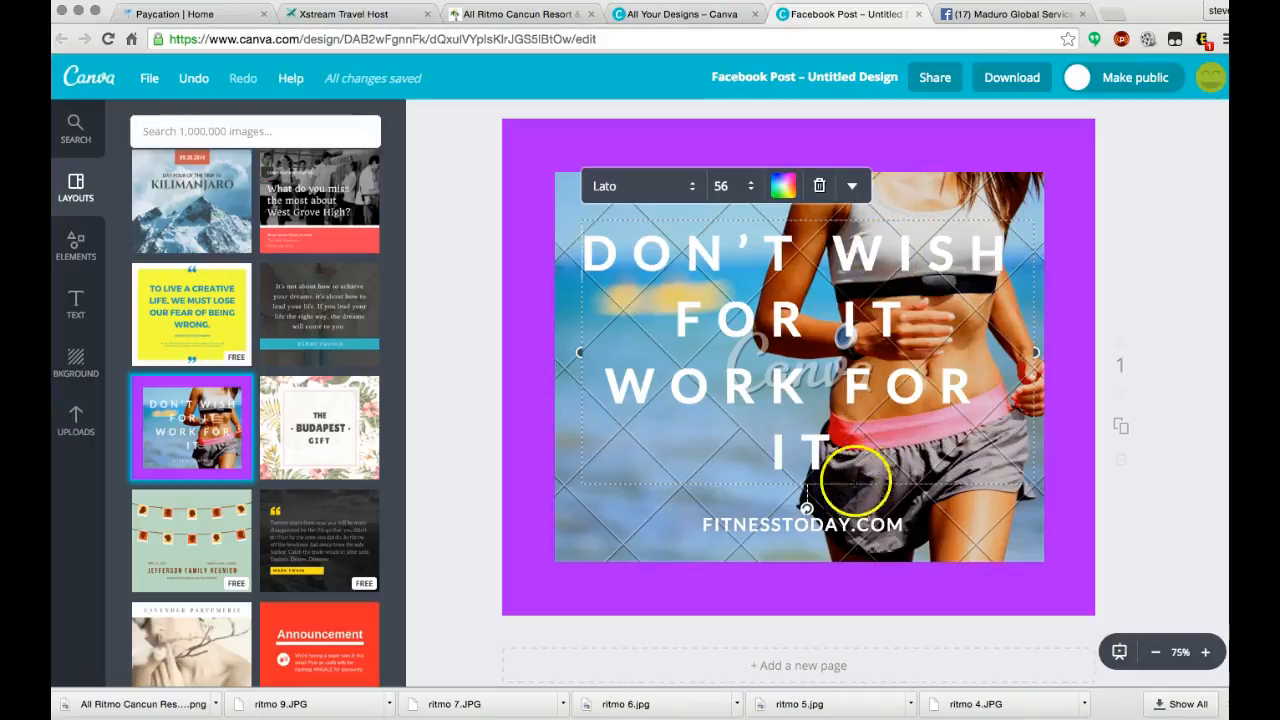
pyautogui.click(1150, 425)
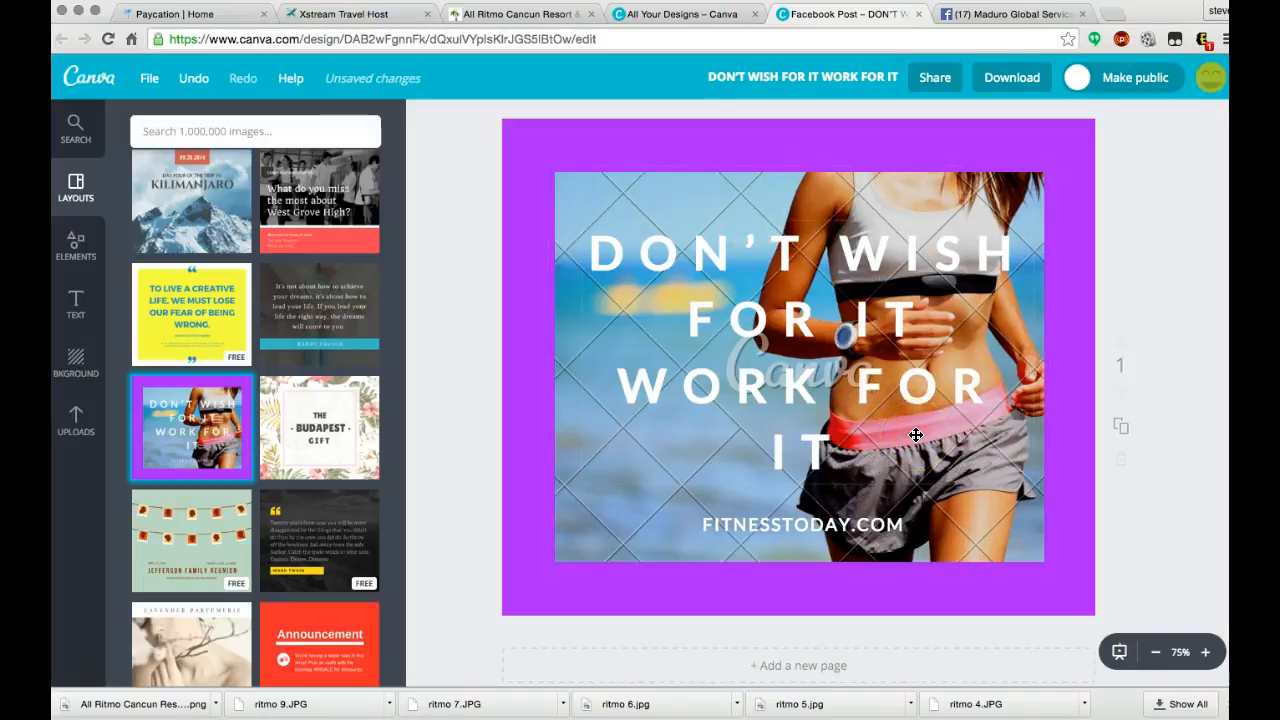
# Undo the applied "Don't wish for it work for it" layout to clear the page
pyautogui.click(196, 79)
pyautogui.click(199, 80)
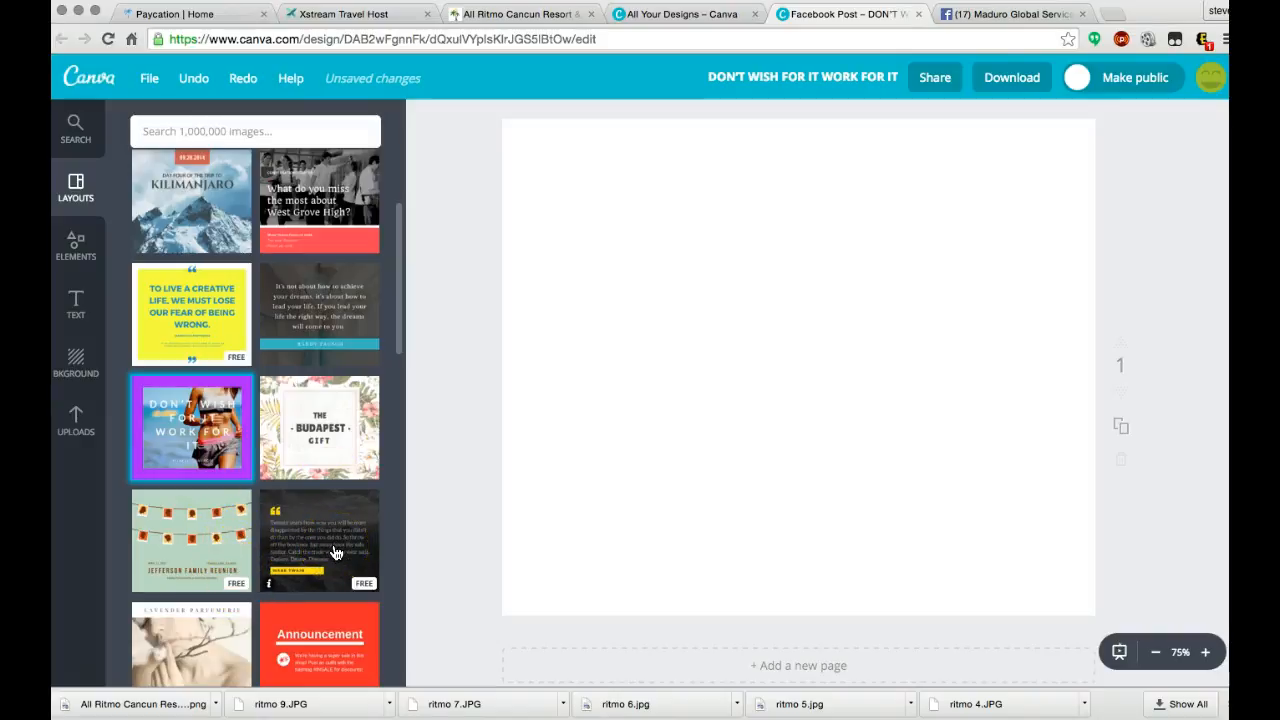
# Add the purple-bordered four-photo frame from the Frames elements to the page
pyautogui.click(86, 262)
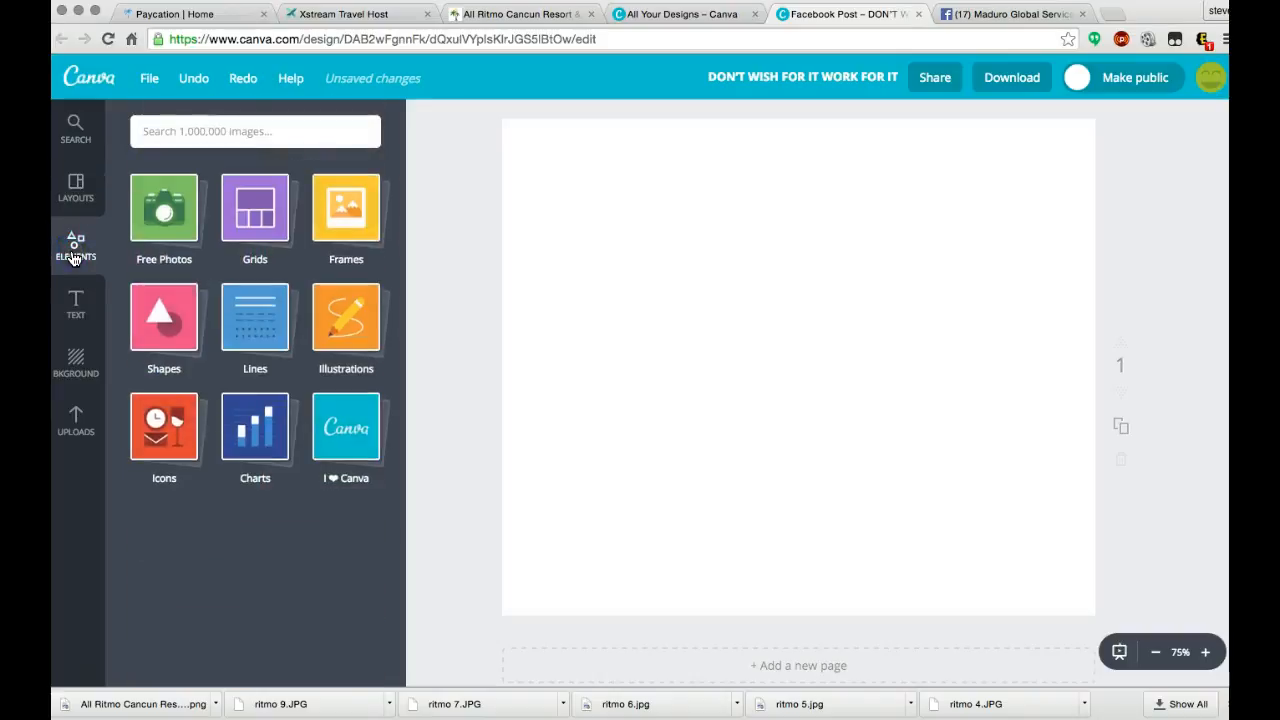
pyautogui.click(349, 205)
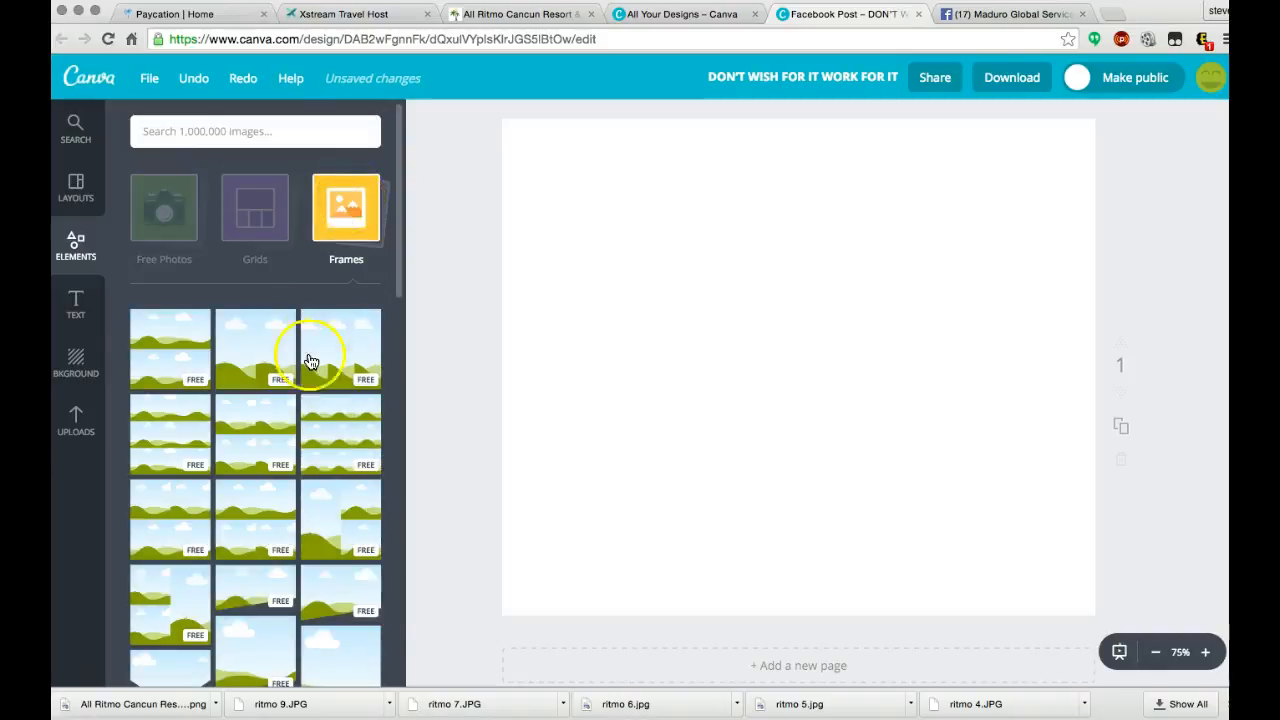
pyautogui.scroll(-10, 279, 436)
pyautogui.scroll(-5, 279, 436)
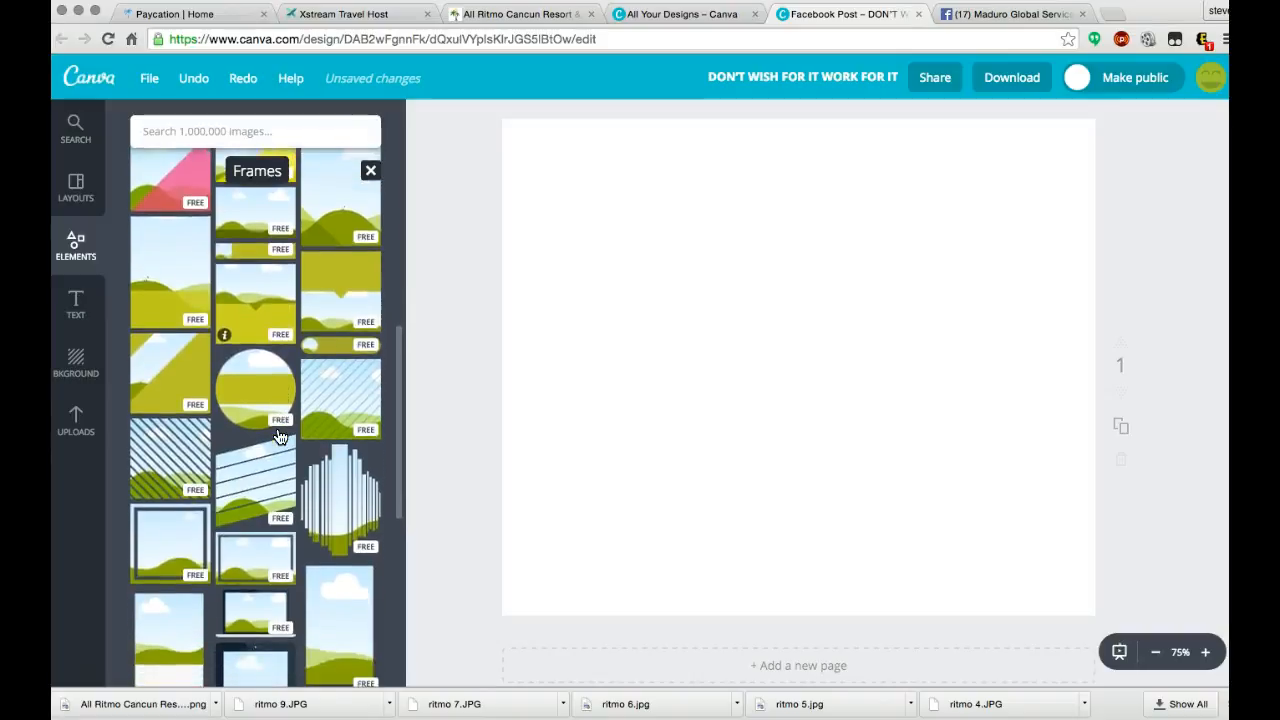
pyautogui.scroll(-5, 279, 437)
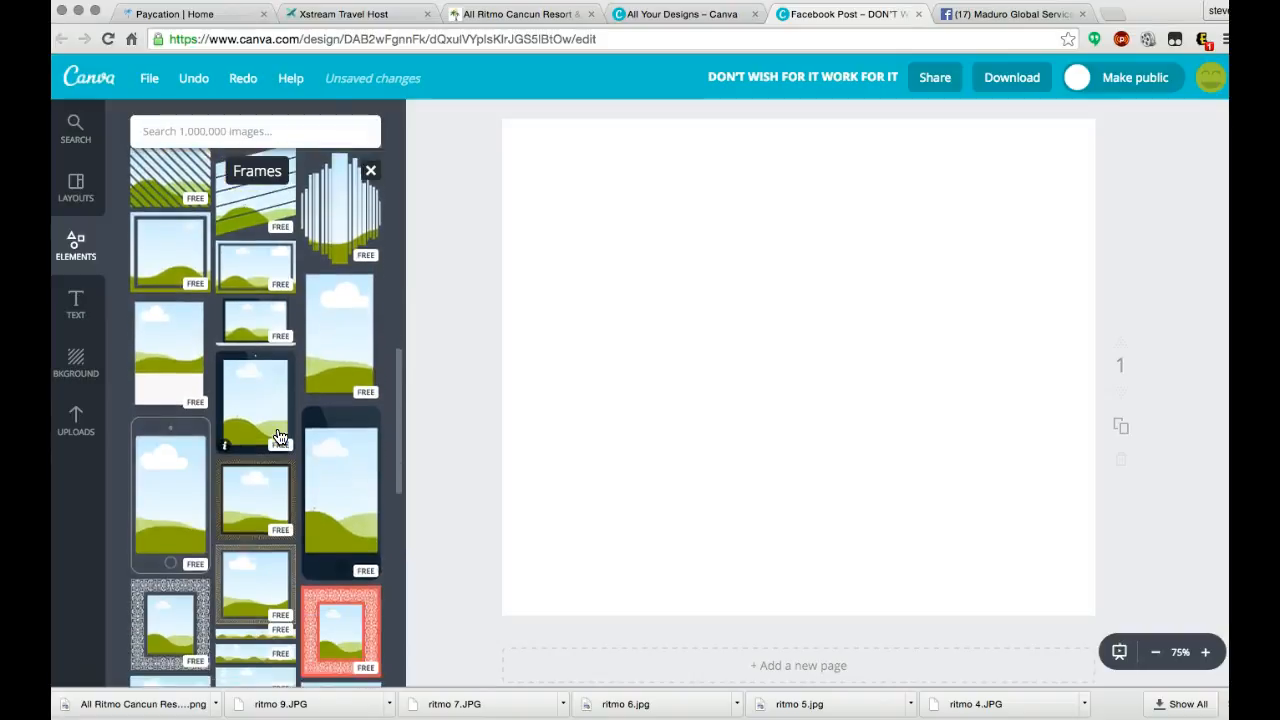
pyautogui.scroll(-8, 279, 437)
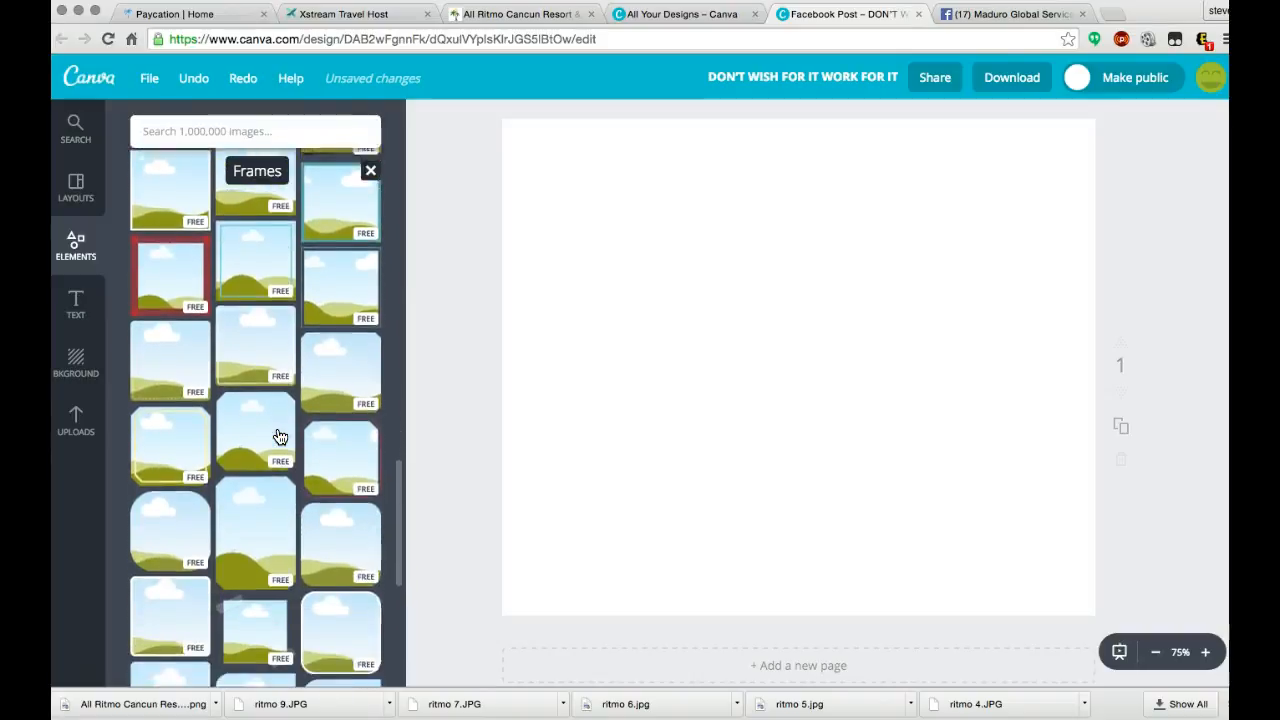
pyautogui.scroll(-8, 279, 437)
pyautogui.click(255, 536)
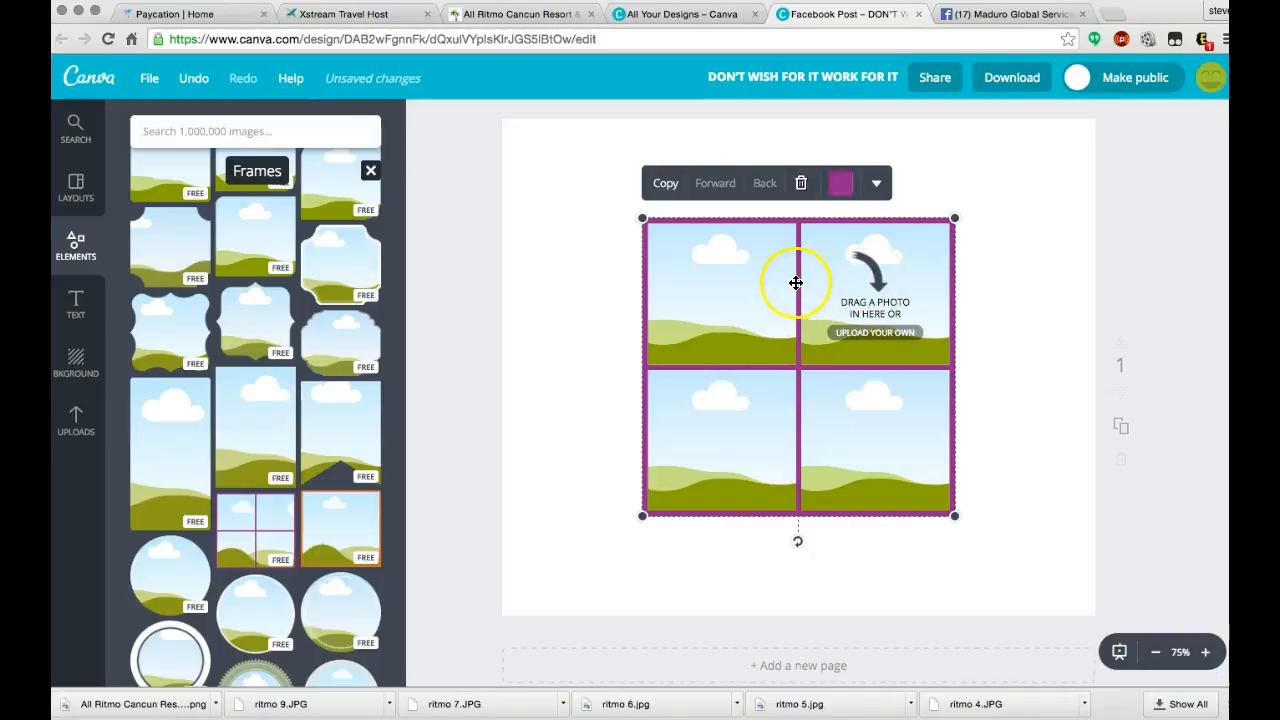
# Shrink the four-photo frame into the page's upper-left corner and place a copy of it in the lower-right corner
pyautogui.moveTo(765, 318); pyautogui.dragTo(627, 221)
pyautogui.moveTo(806, 411); pyautogui.dragTo(744, 385)
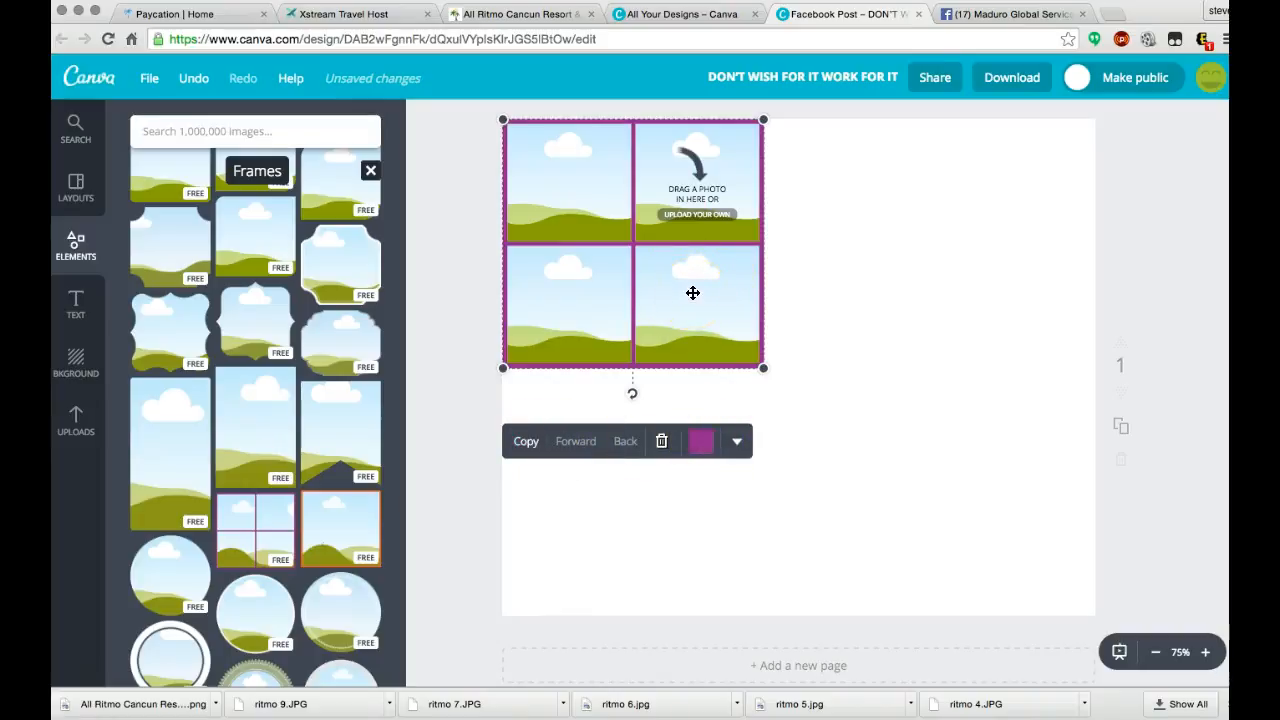
pyautogui.click(551, 443)
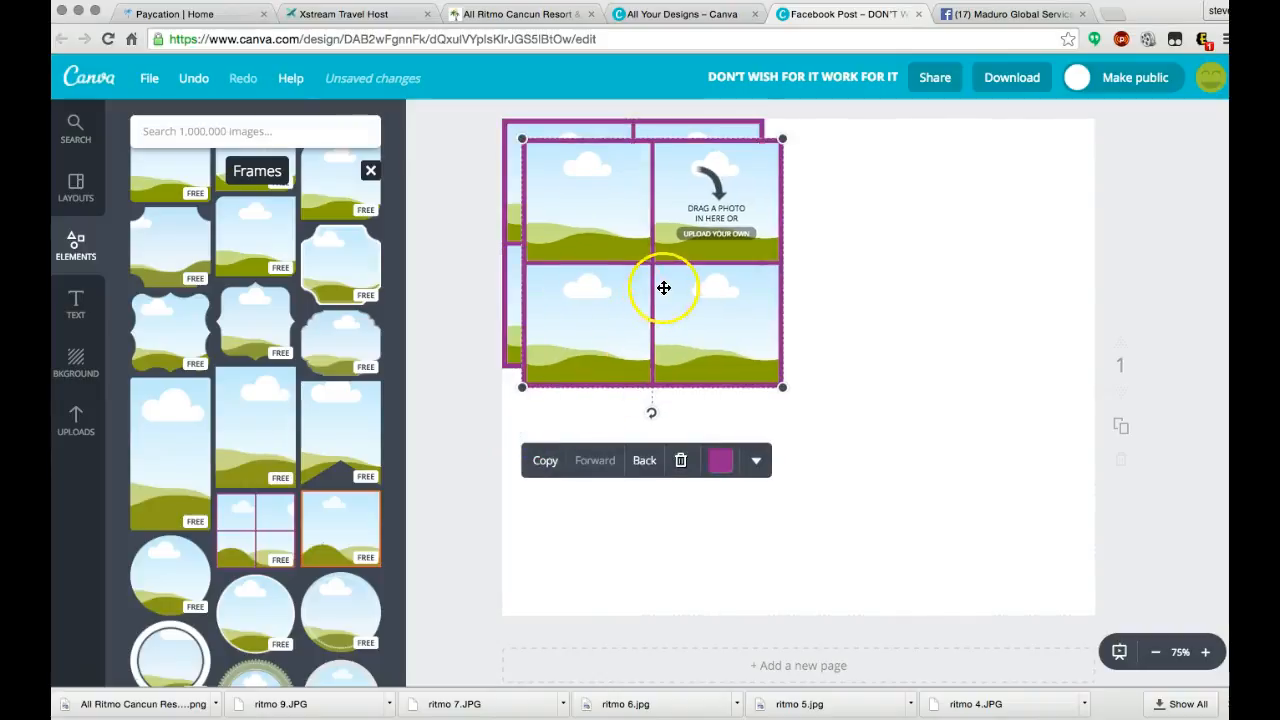
pyautogui.moveTo(666, 286); pyautogui.dragTo(974, 512)
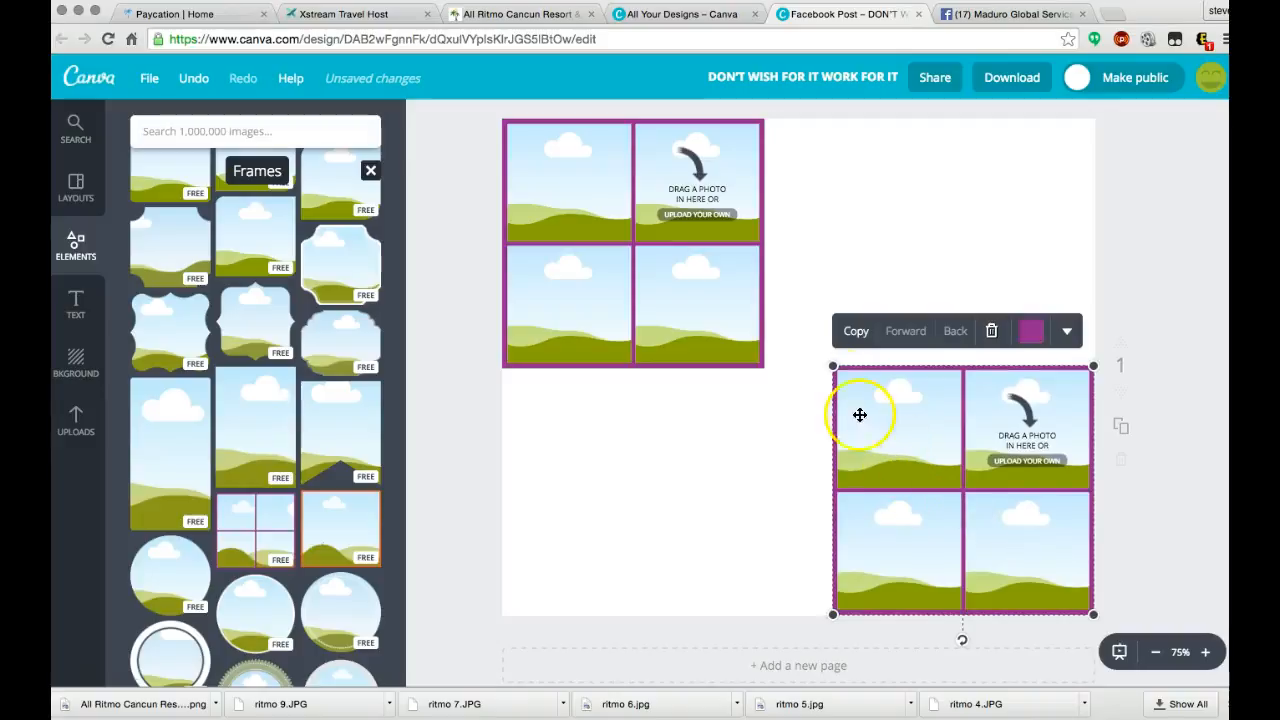
# Fine-tune the sizes of both four-photo frames, making the upper-left one slightly larger, and deselect them
pyautogui.moveTo(833, 367)
pyautogui.mouseDown()
pyautogui.moveTo(820, 354)
pyautogui.moveTo(769, 372)
pyautogui.moveTo(788, 390)
pyautogui.moveTo(816, 351)
pyautogui.moveTo(793, 395)
pyautogui.moveTo(774, 366)
pyautogui.moveTo(820, 352)
pyautogui.moveTo(835, 367)
pyautogui.mouseUp()
pyautogui.click(758, 362)
pyautogui.click(837, 366)
pyautogui.click(777, 365)
pyautogui.click(922, 444)
pyautogui.click(475, 478)
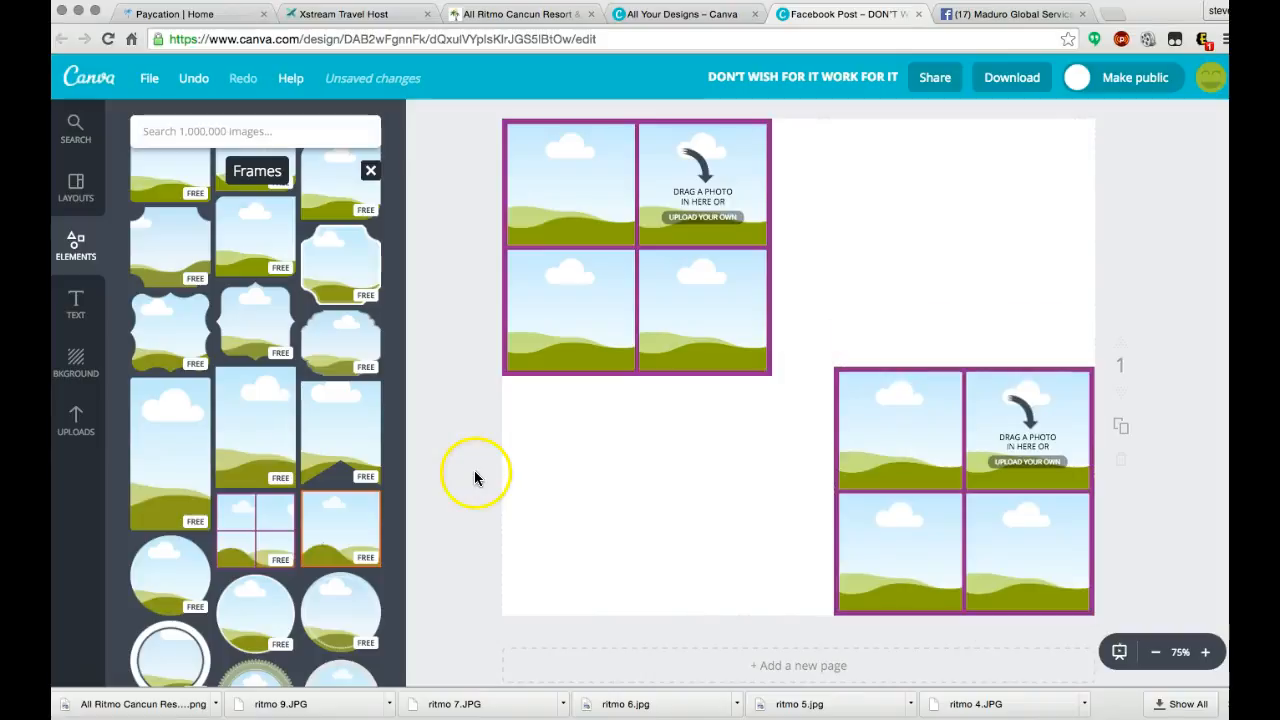
# Open the uploaded images in Canva and look over the All Ritmo Cancun photo gallery on the Exclusive Group Travel page
pyautogui.click(78, 430)
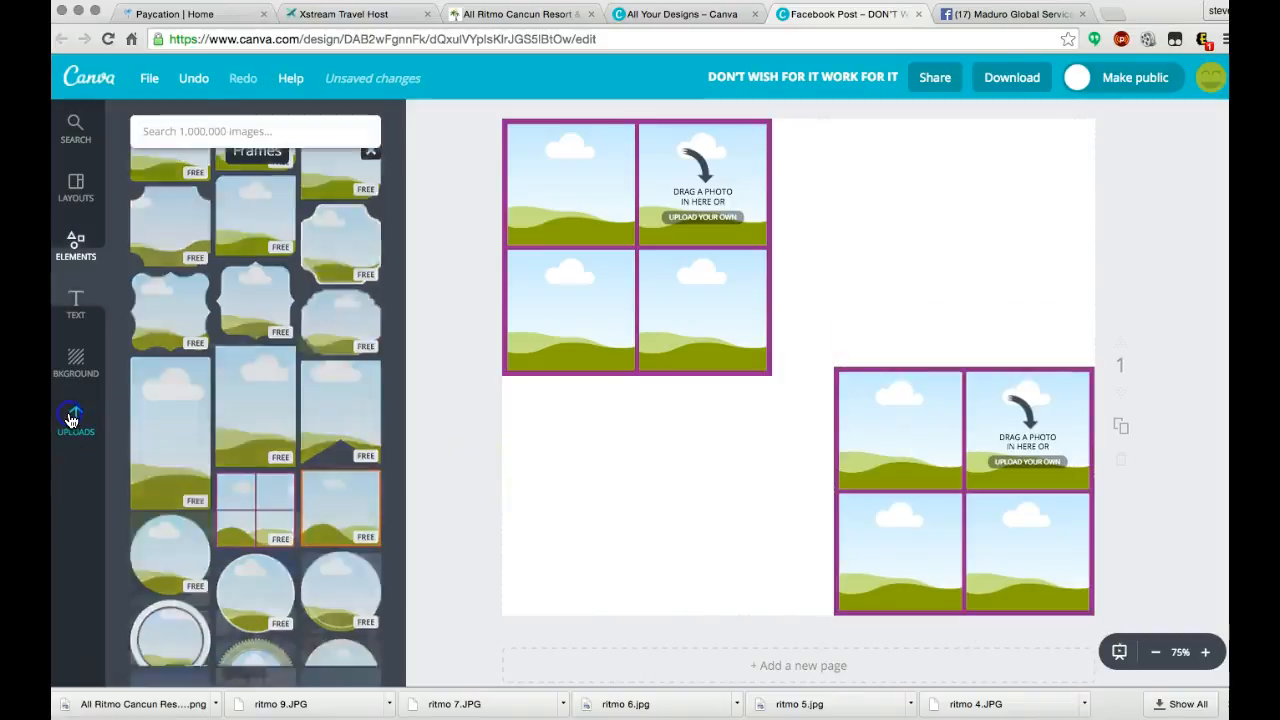
pyautogui.click(508, 20)
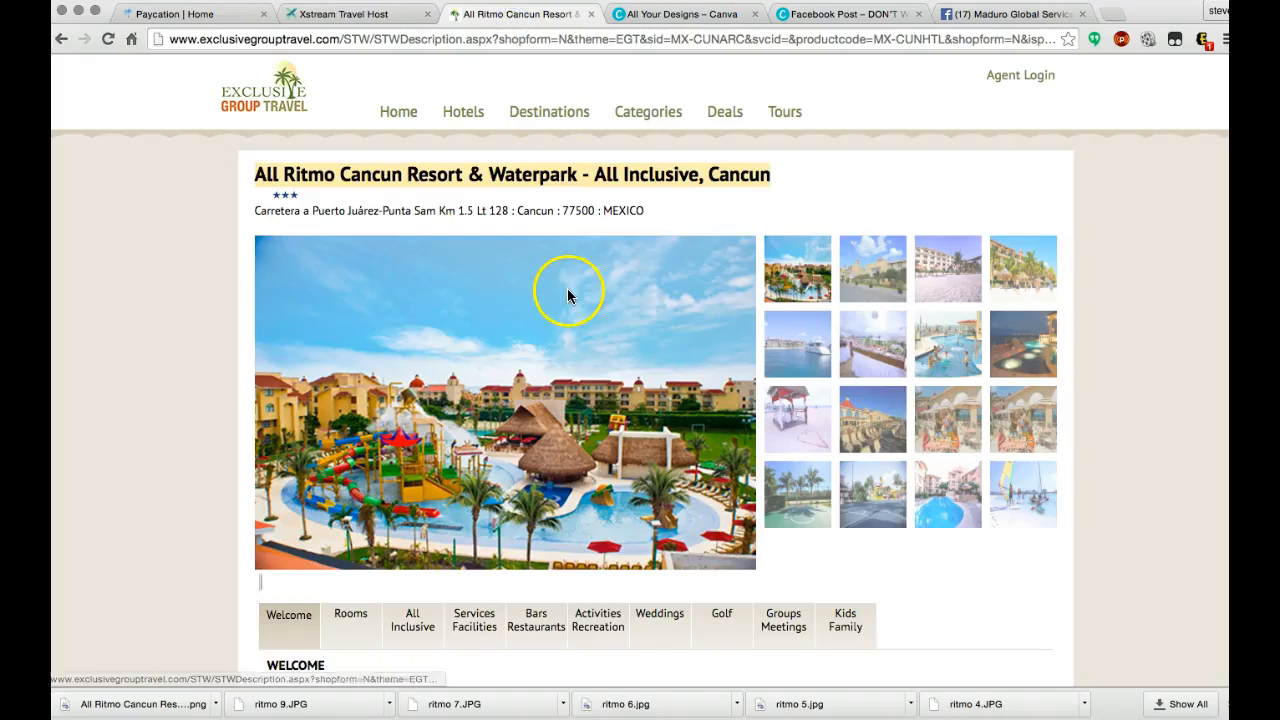
pyautogui.scroll(-2, 585, 385)
pyautogui.scroll(-1, 581, 389)
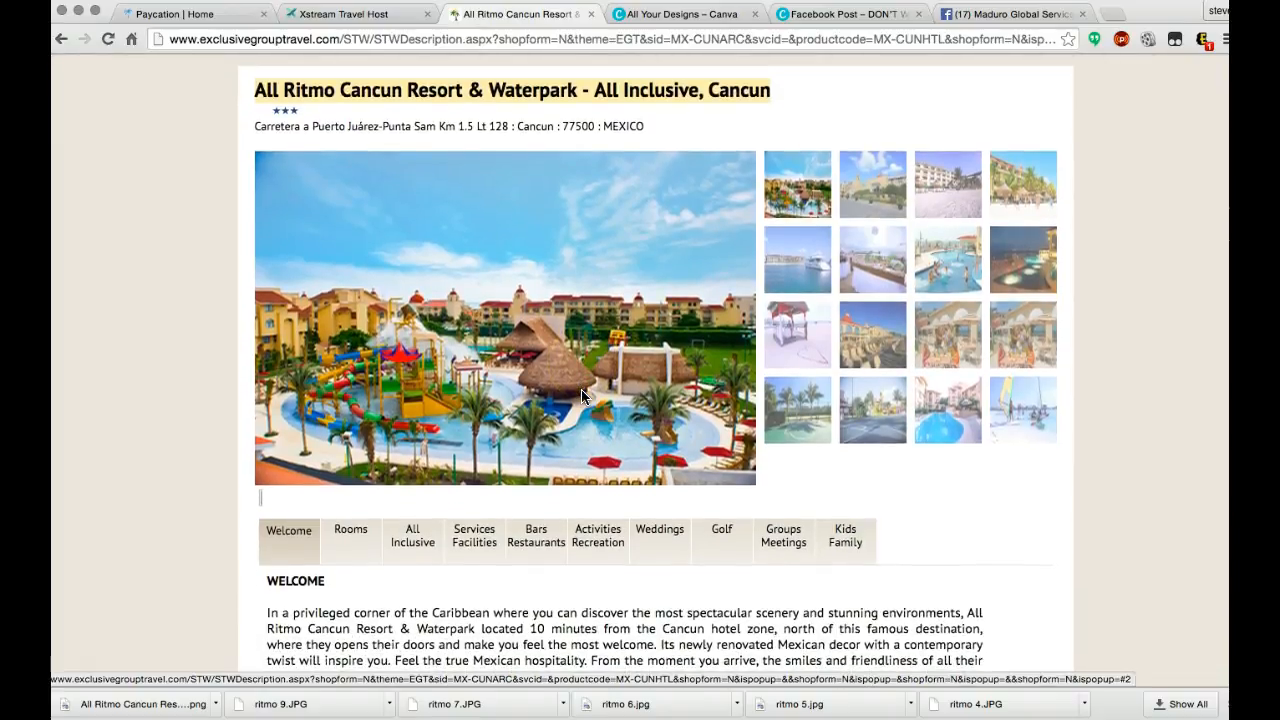
pyautogui.scroll(1, 581, 389)
pyautogui.scroll(-1, 581, 395)
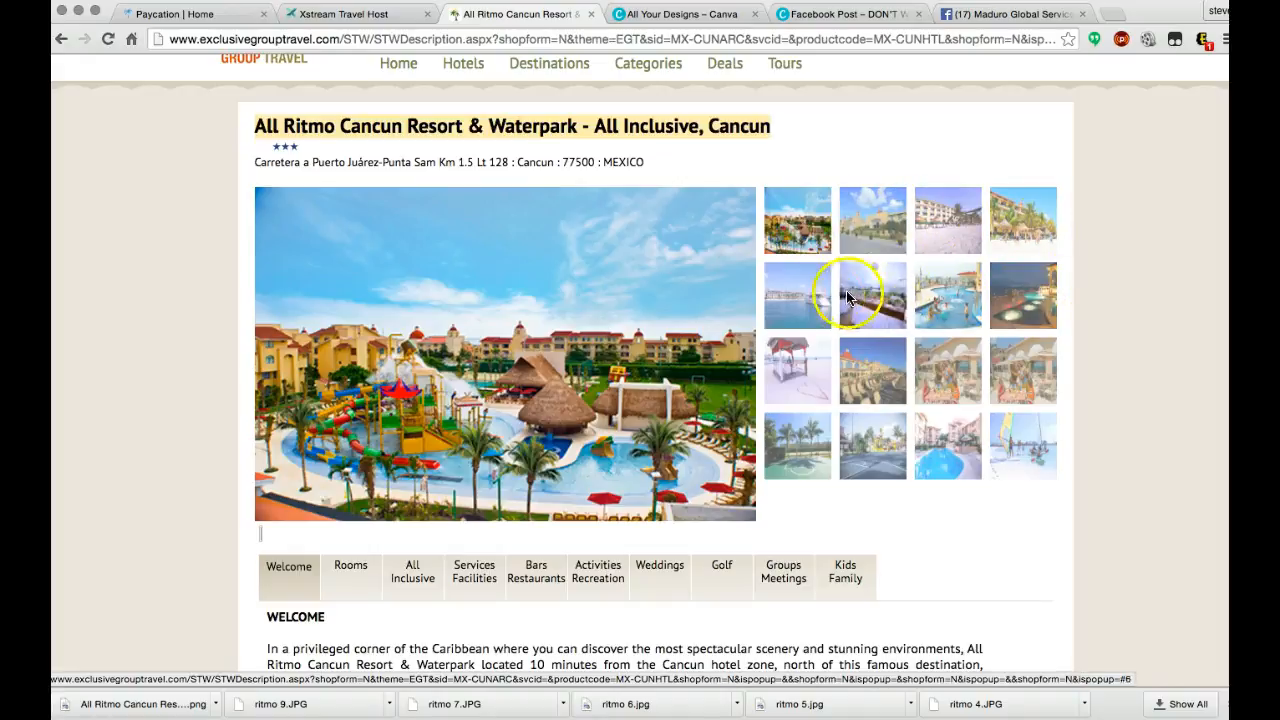
pyautogui.click(846, 15)
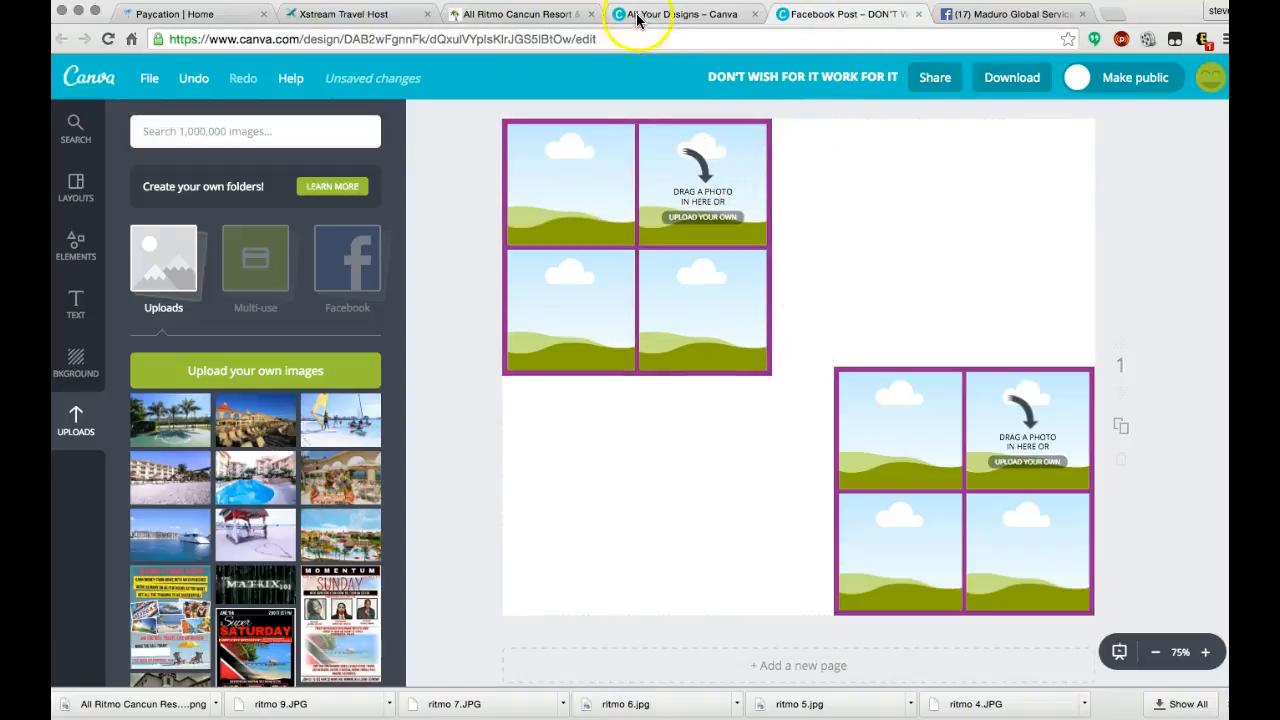
pyautogui.click(561, 18)
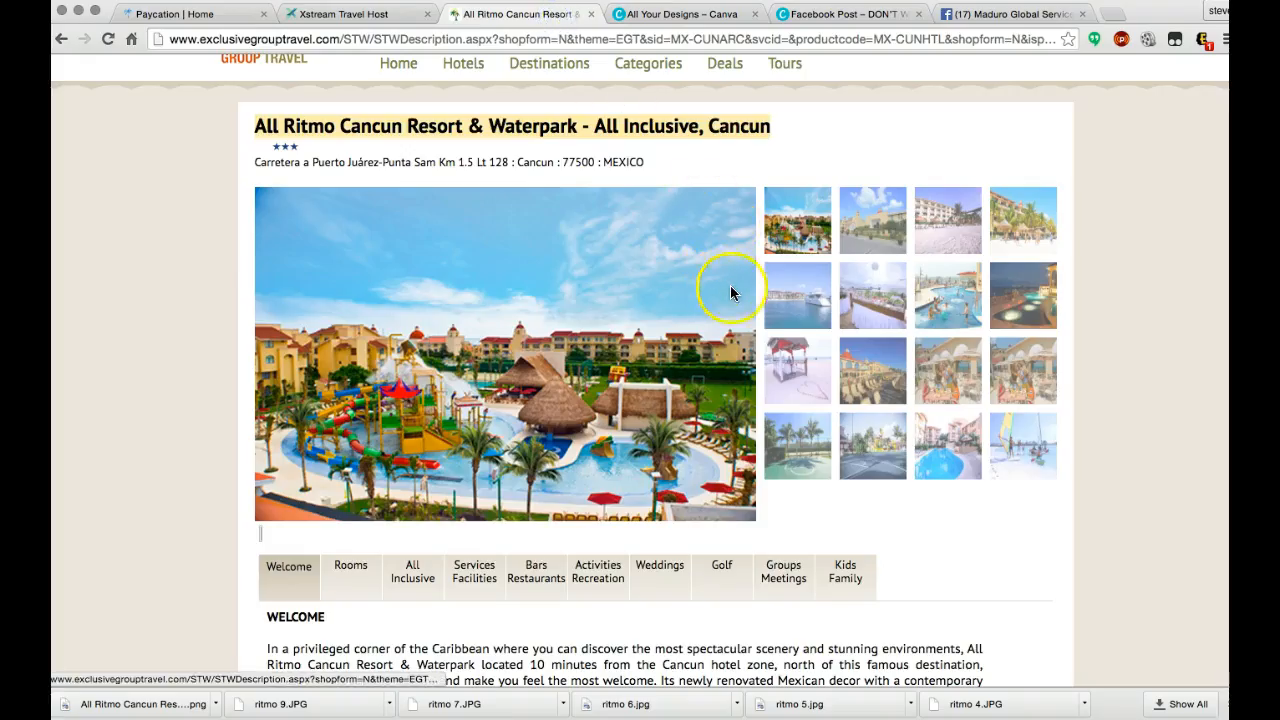
pyautogui.click(760, 300)
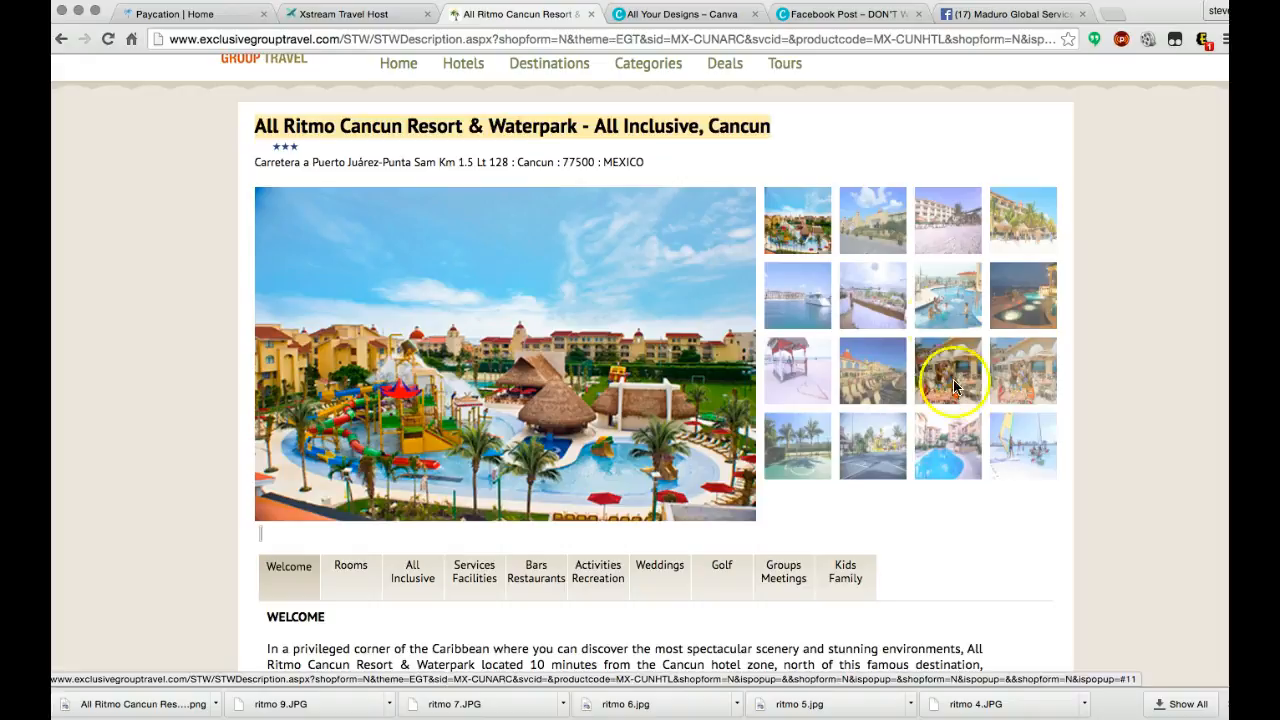
pyautogui.click(869, 14)
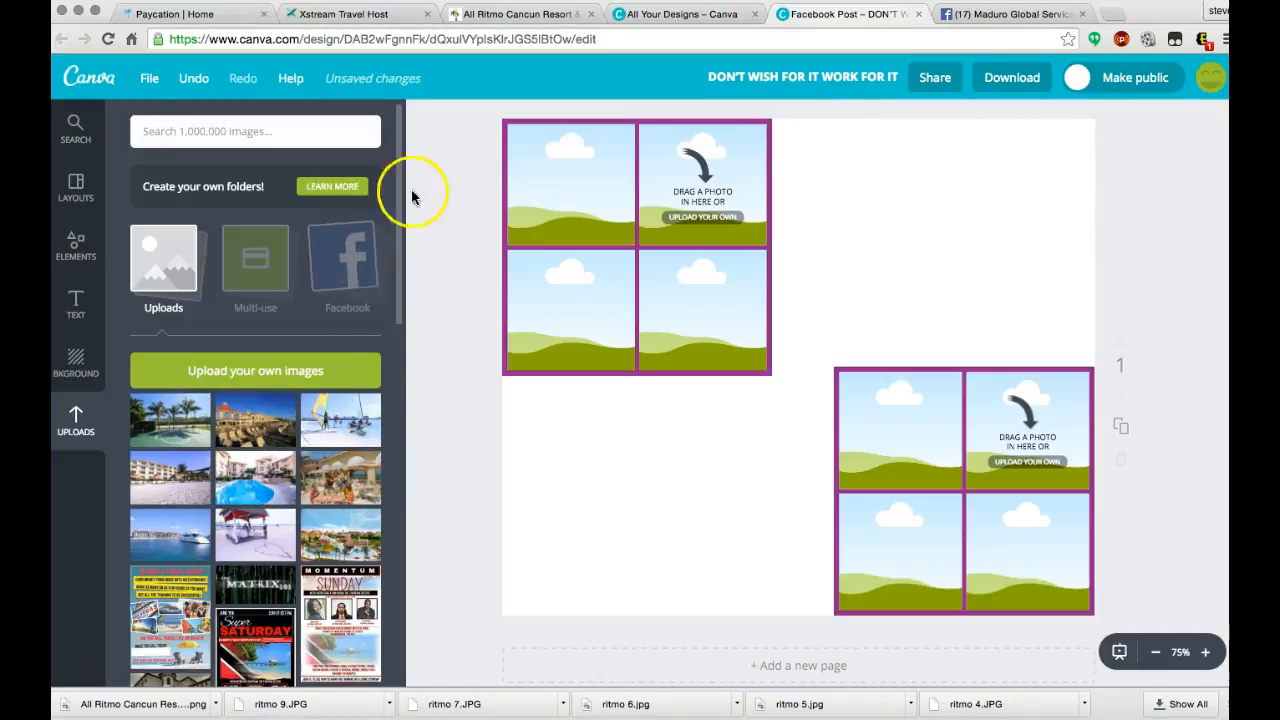
# Open the Downloads folder in Finder and search the Mac for "ritmo" files
pyautogui.moveTo(127, 697)
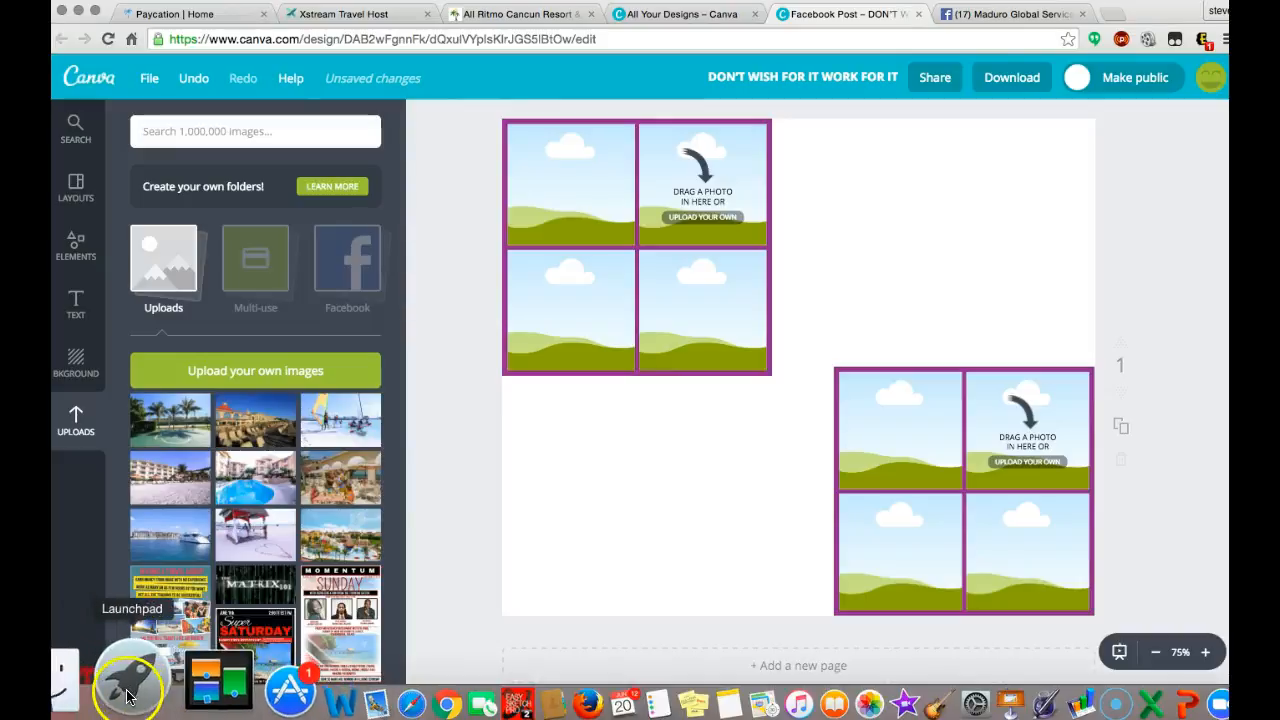
pyautogui.click(88, 688)
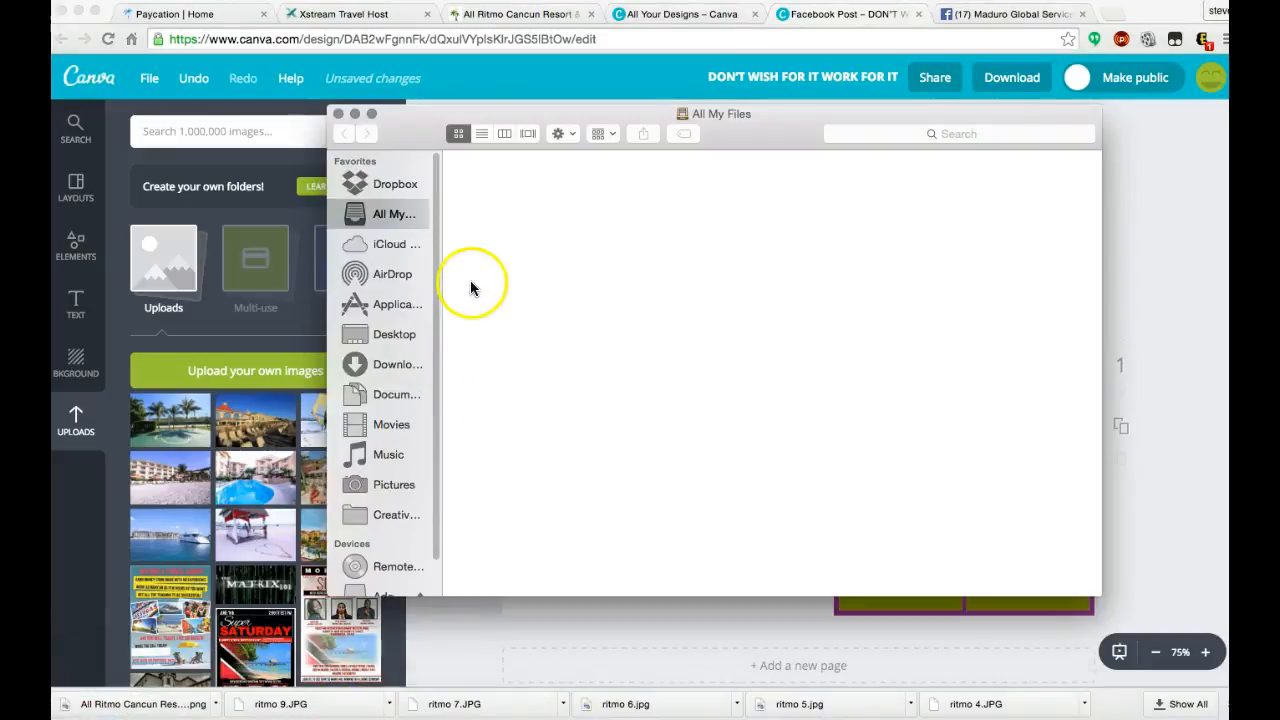
pyautogui.click(396, 364)
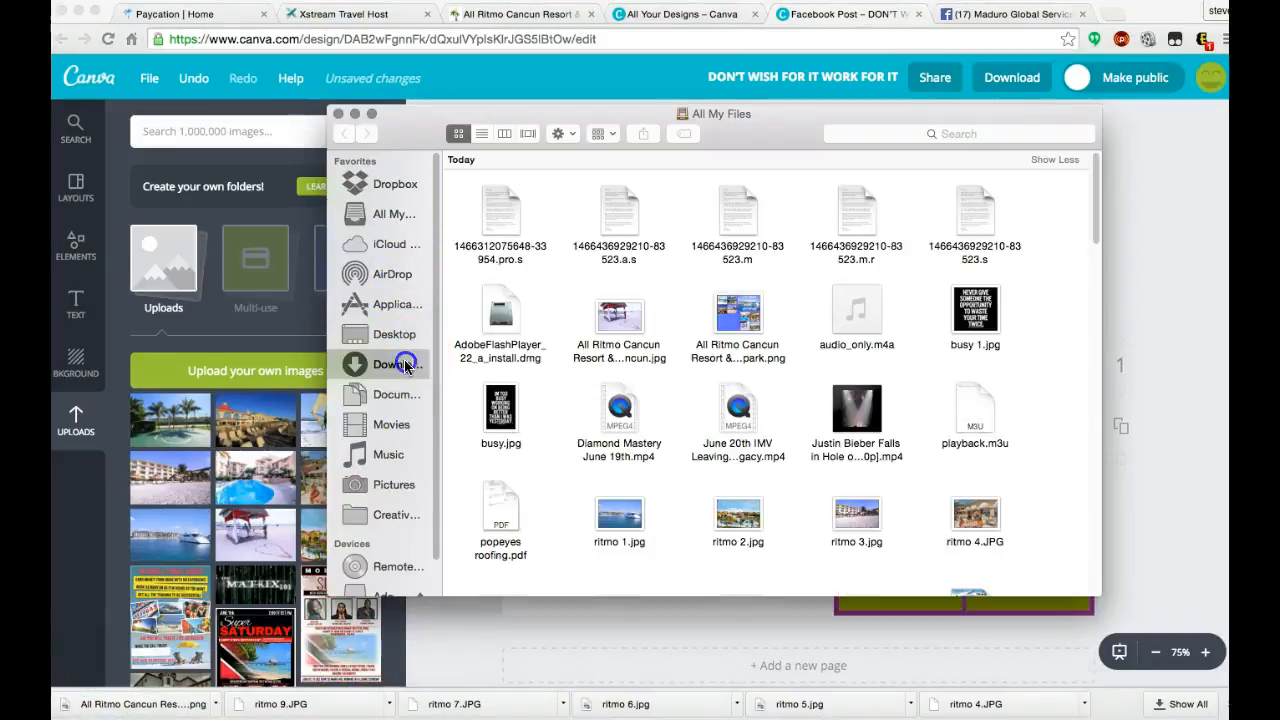
pyautogui.click(860, 134)
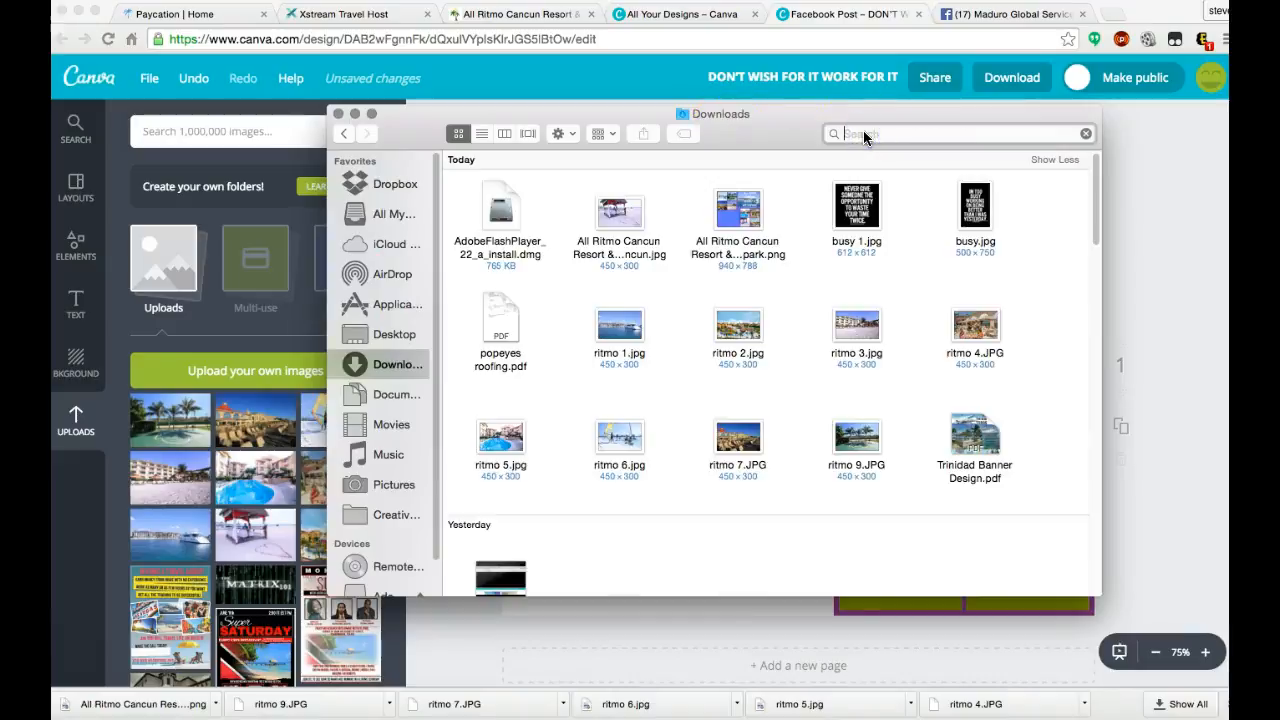
pyautogui.write('ritmo')
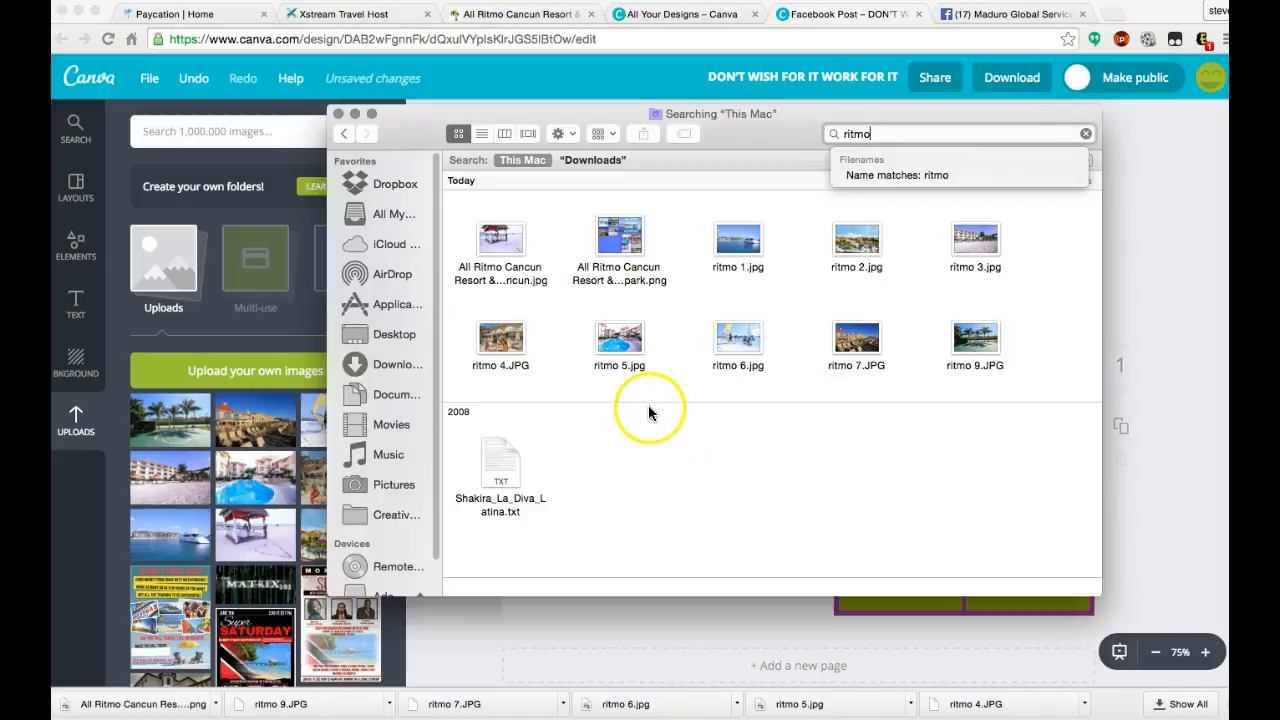
# Select all the All Ritmo Cancun and ritmo image files together, leaving out the text file
pyautogui.moveTo(497, 244); pyautogui.dragTo(593, 250)
pyautogui.keyDown('super'); pyautogui.click(605, 252); pyautogui.keyUp('super')
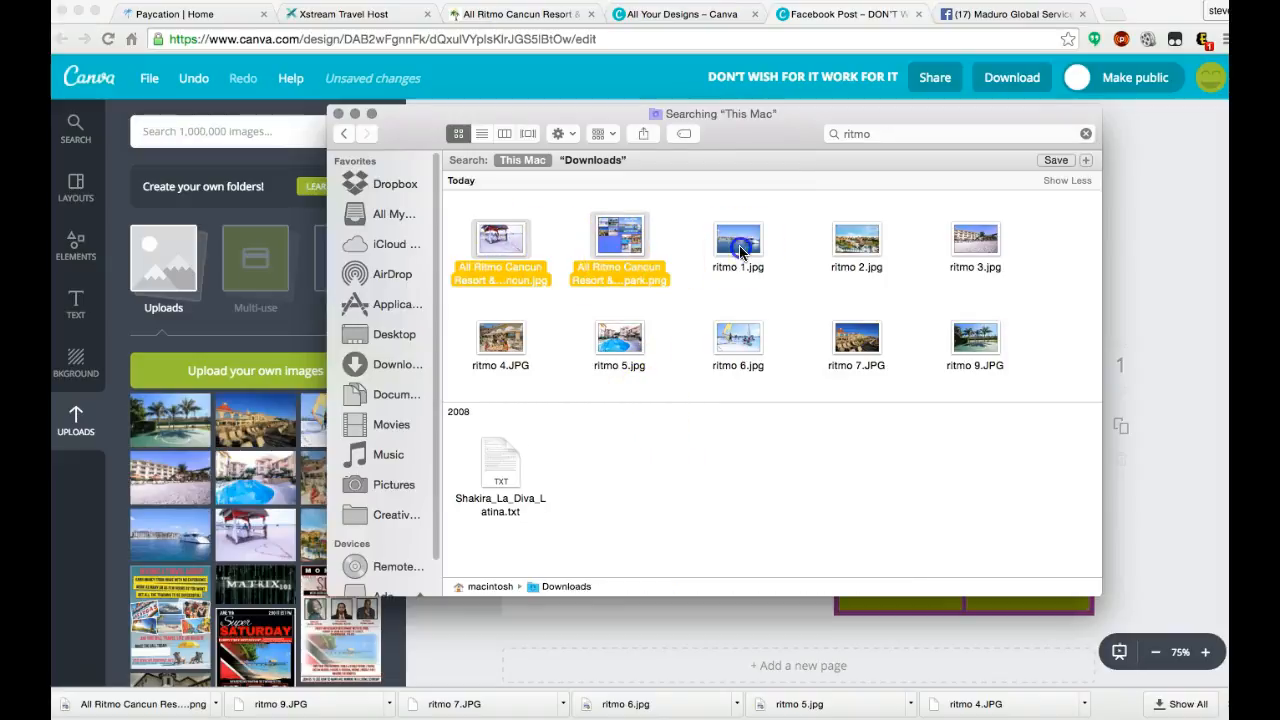
pyautogui.keyDown('super'); pyautogui.click(845, 252); pyautogui.keyUp('super')
pyautogui.keyDown('super'); pyautogui.click(966, 248); pyautogui.keyUp('super')
pyautogui.keyDown('super'); pyautogui.click(968, 347); pyautogui.keyUp('super')
pyautogui.keyDown('super'); pyautogui.click(857, 342); pyautogui.keyUp('super')
pyautogui.keyDown('super'); pyautogui.click(743, 342); pyautogui.keyUp('super')
pyautogui.keyDown('super'); pyautogui.click(619, 342); pyautogui.keyUp('super')
pyautogui.keyDown('super'); pyautogui.click(503, 345); pyautogui.keyUp('super')
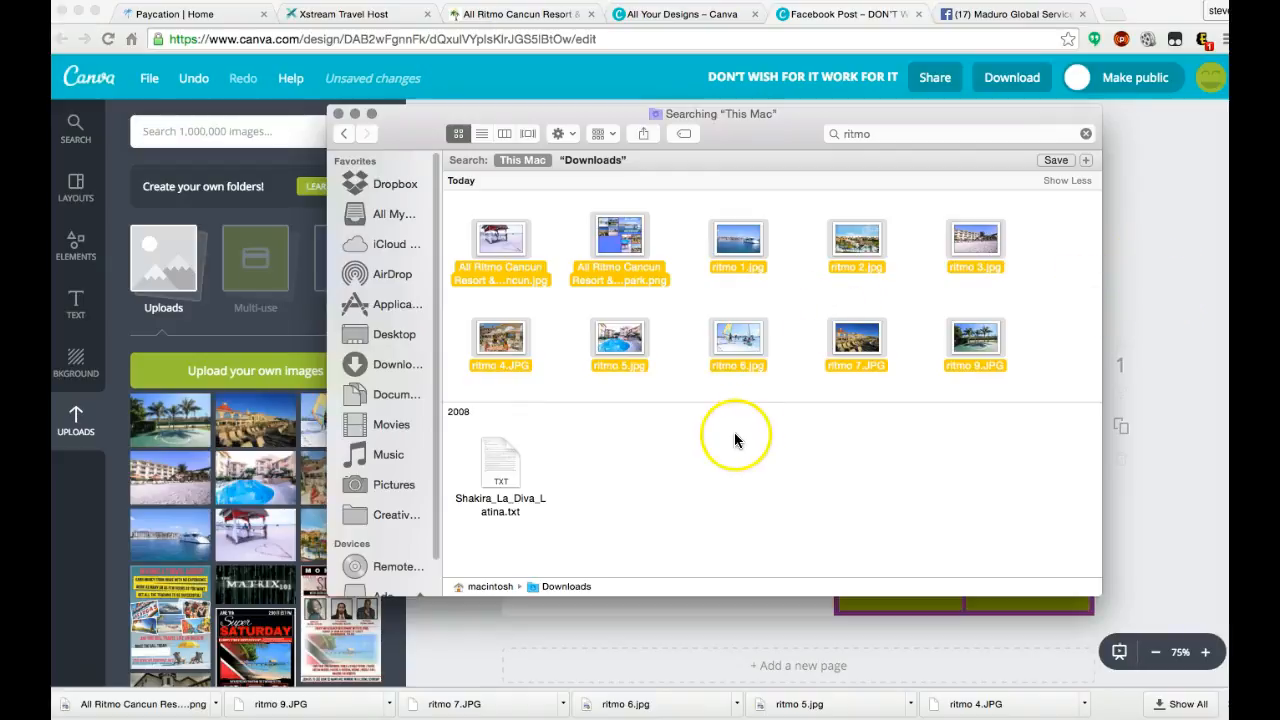
# Upload only "All Ritmo Cancun Resort & Waterpark - All Inclusive, Cancun.jpg" to the Canva design and close the Finder window
pyautogui.click(560, 306)
pyautogui.moveTo(514, 268); pyautogui.dragTo(1194, 283)
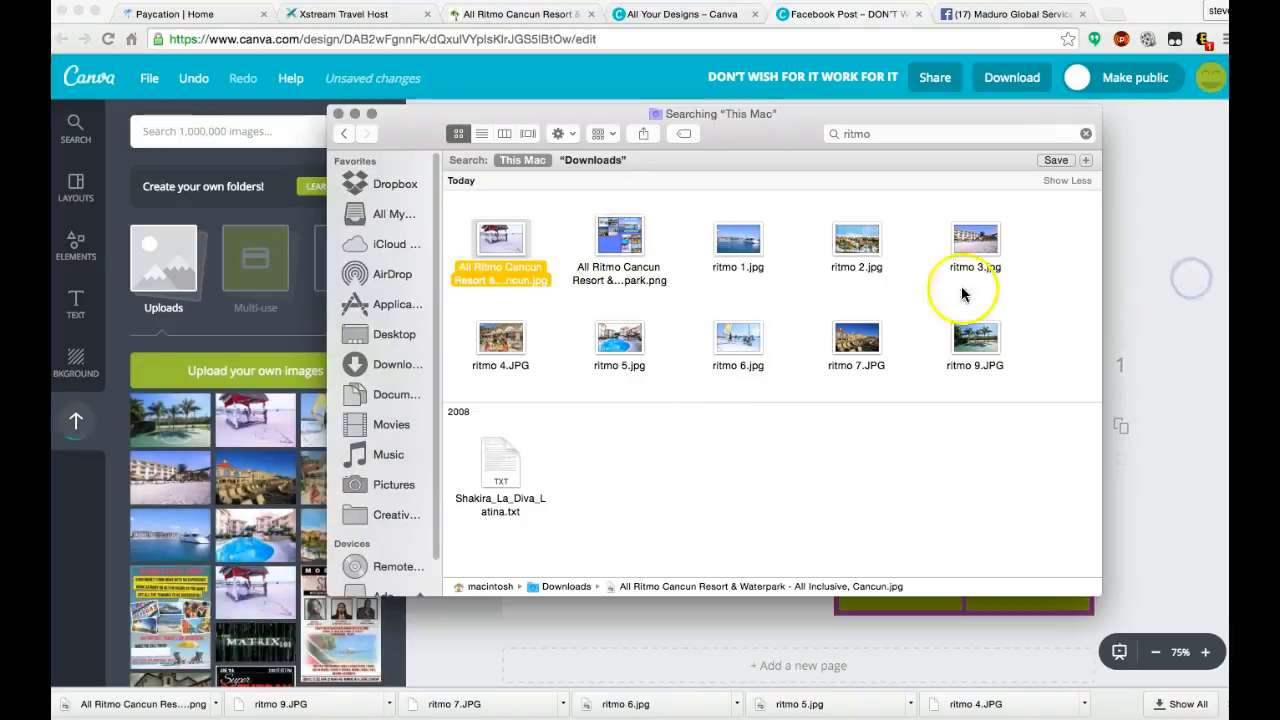
pyautogui.click(338, 114)
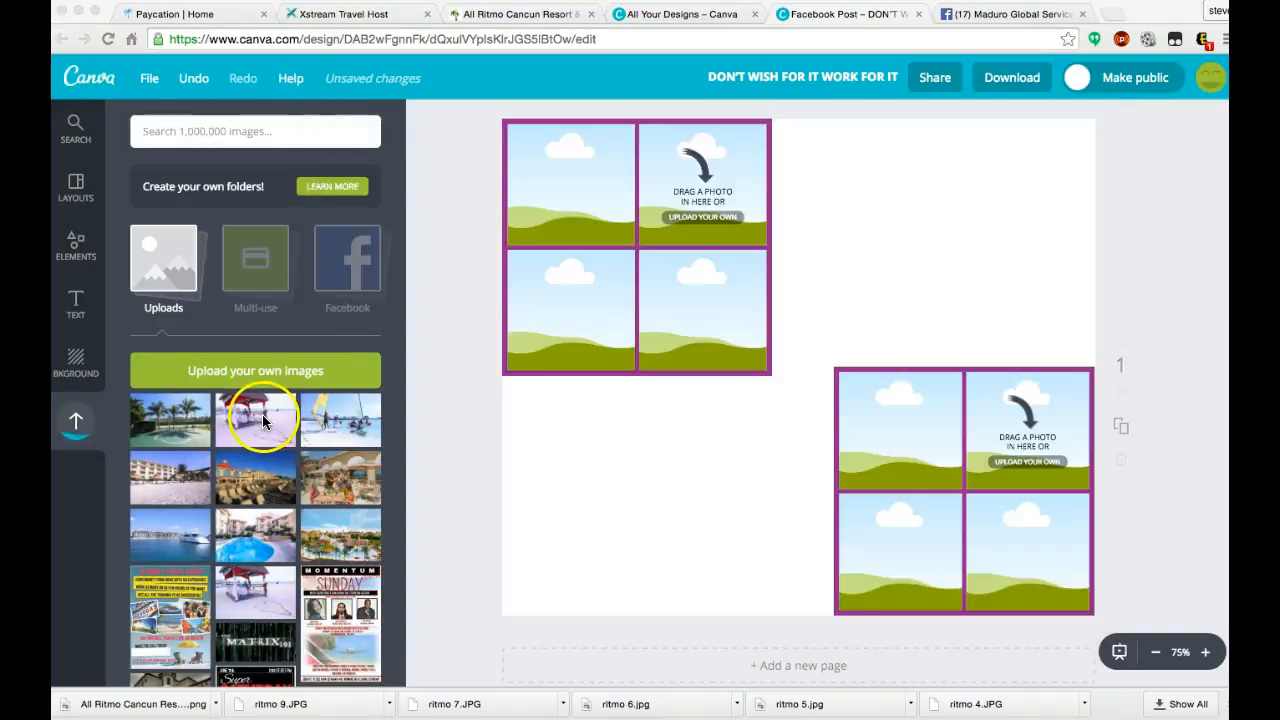
pyautogui.click(76, 425)
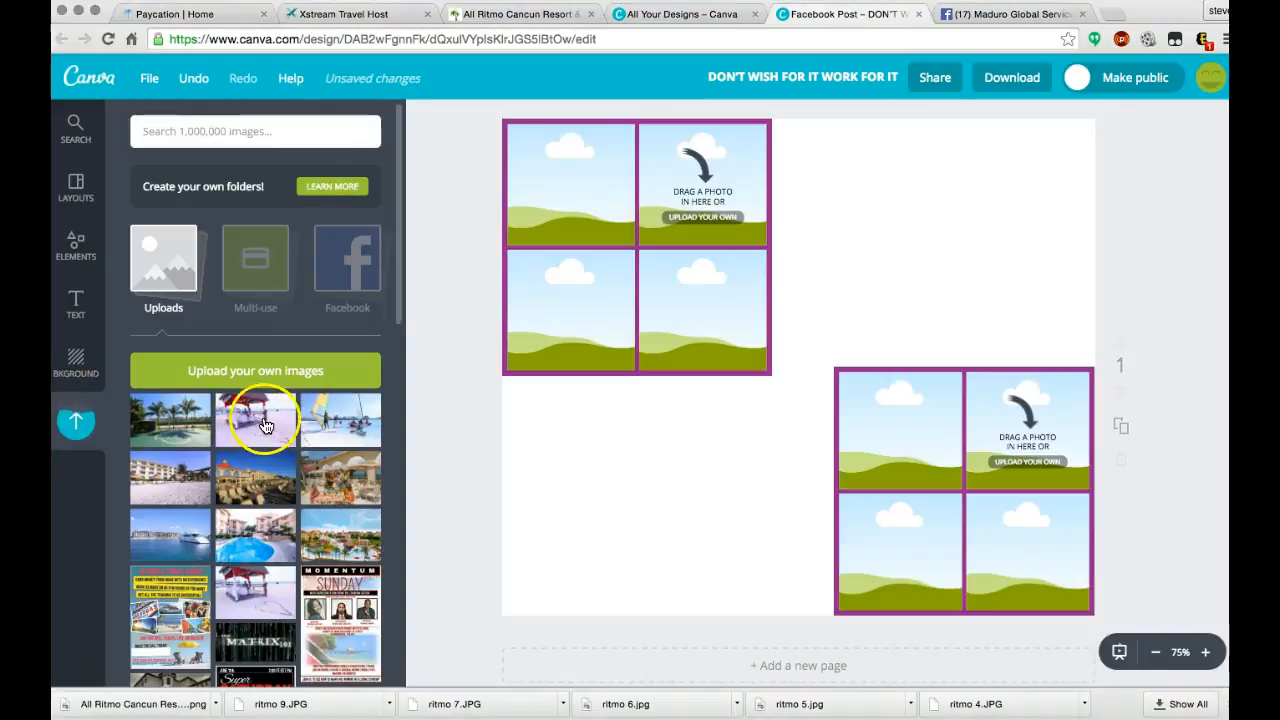
# Try adding the uploaded beach gazebo photo to the page as a loose image, deleting it each time
pyautogui.click(251, 420)
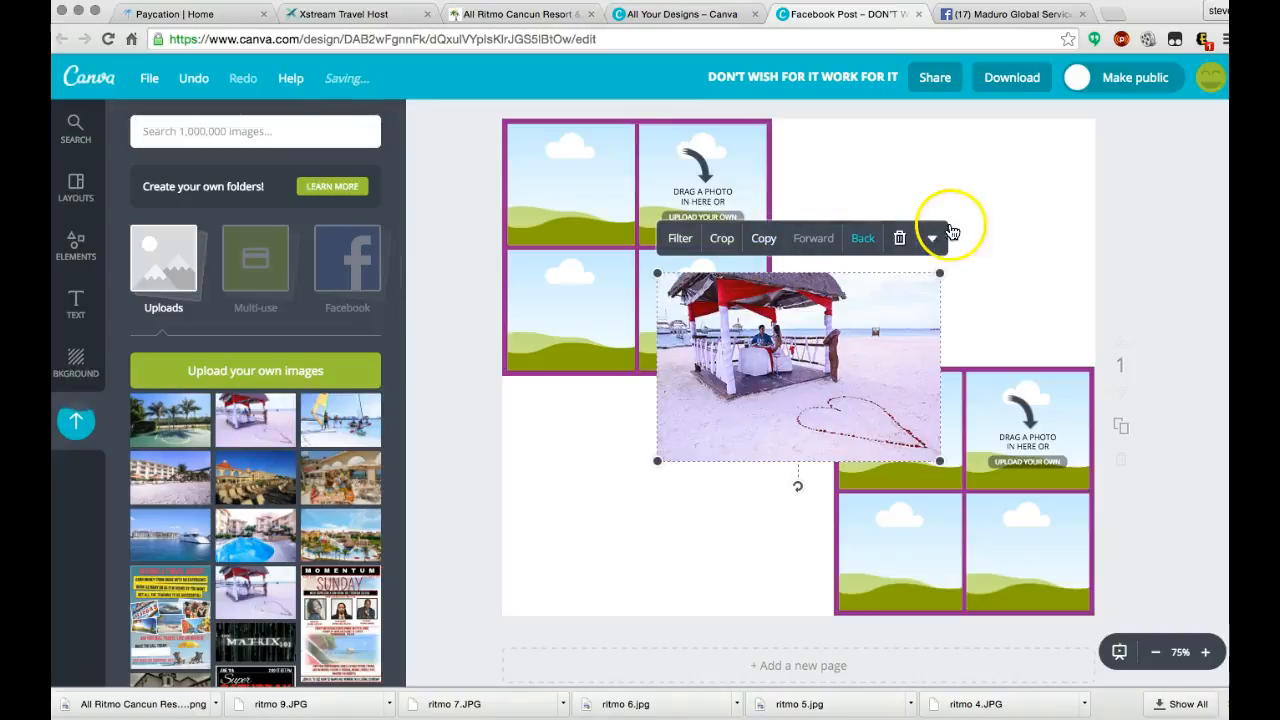
pyautogui.click(900, 240)
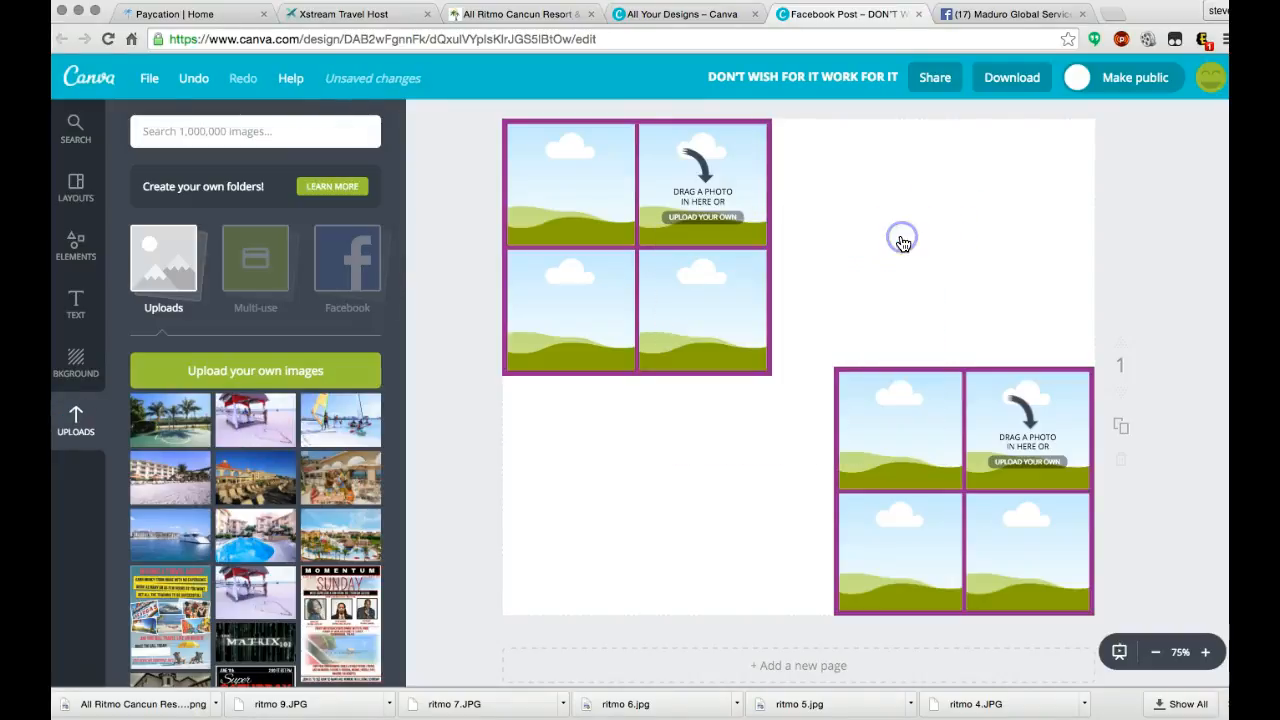
pyautogui.click(255, 420)
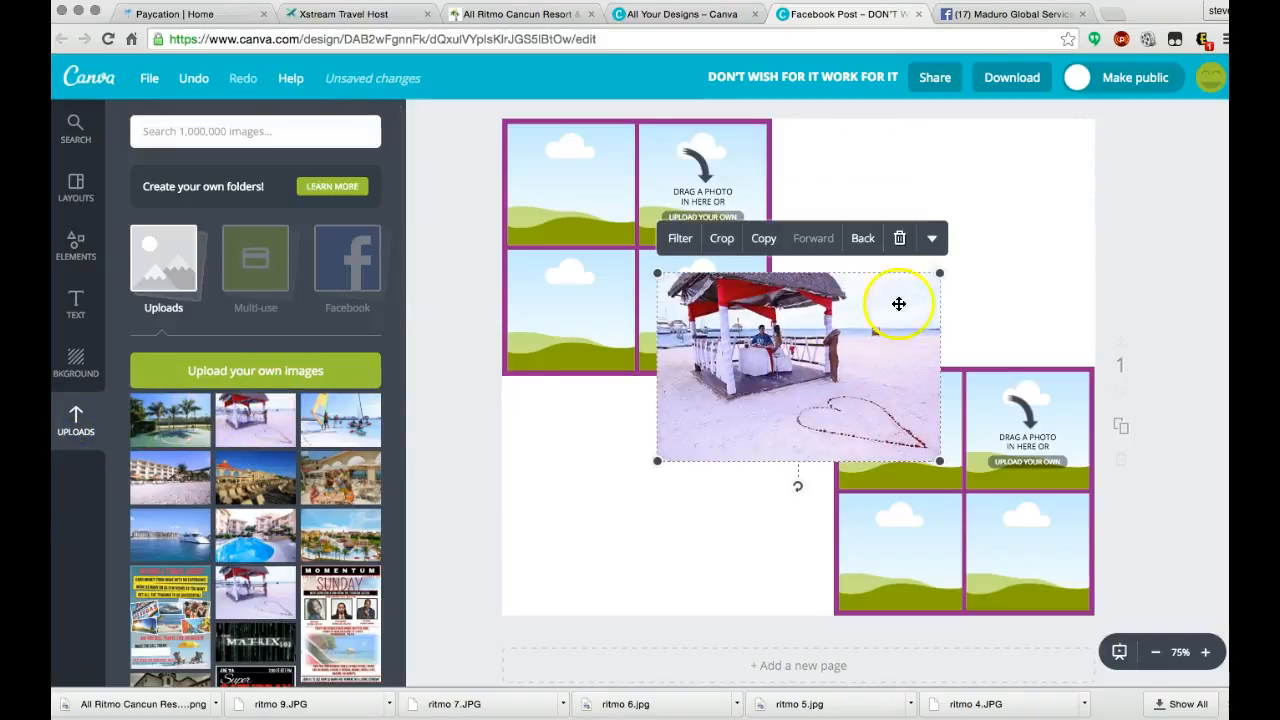
pyautogui.click(899, 238)
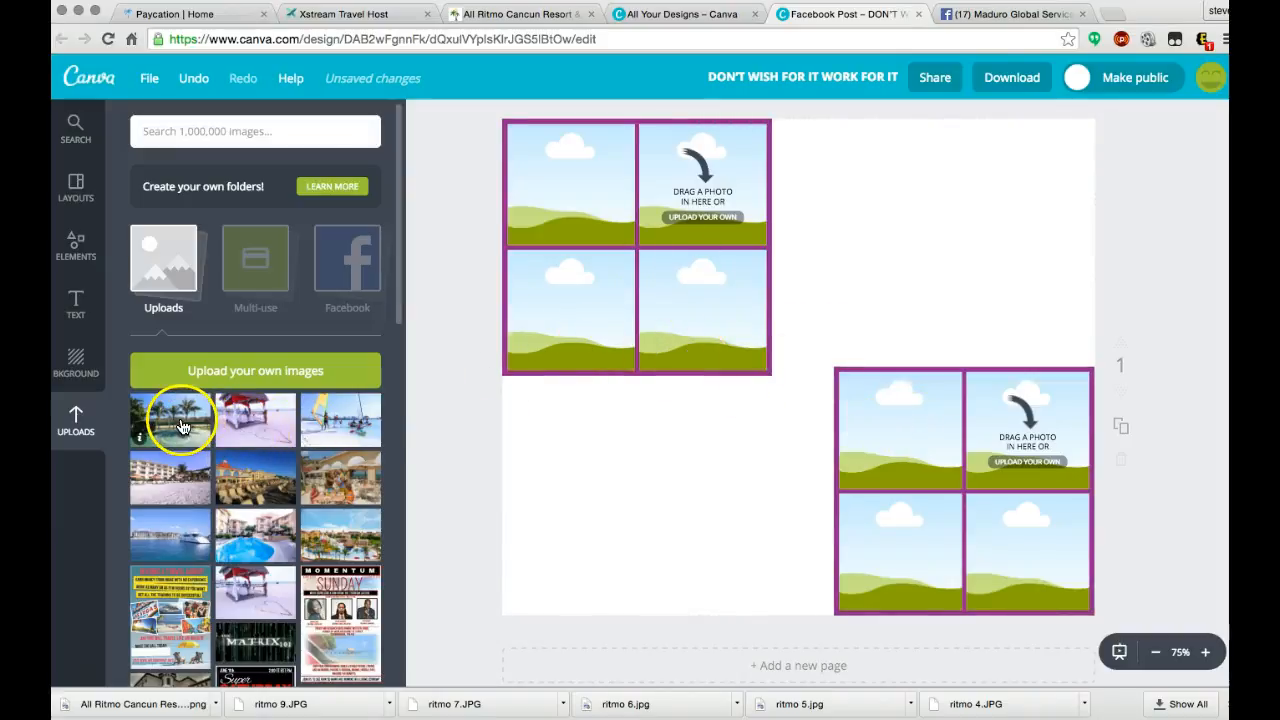
# Fill the top row of the upper-left photo grid with the palm-tree court photo and the windsurfing beach photo
pyautogui.moveTo(182, 425); pyautogui.dragTo(560, 186)
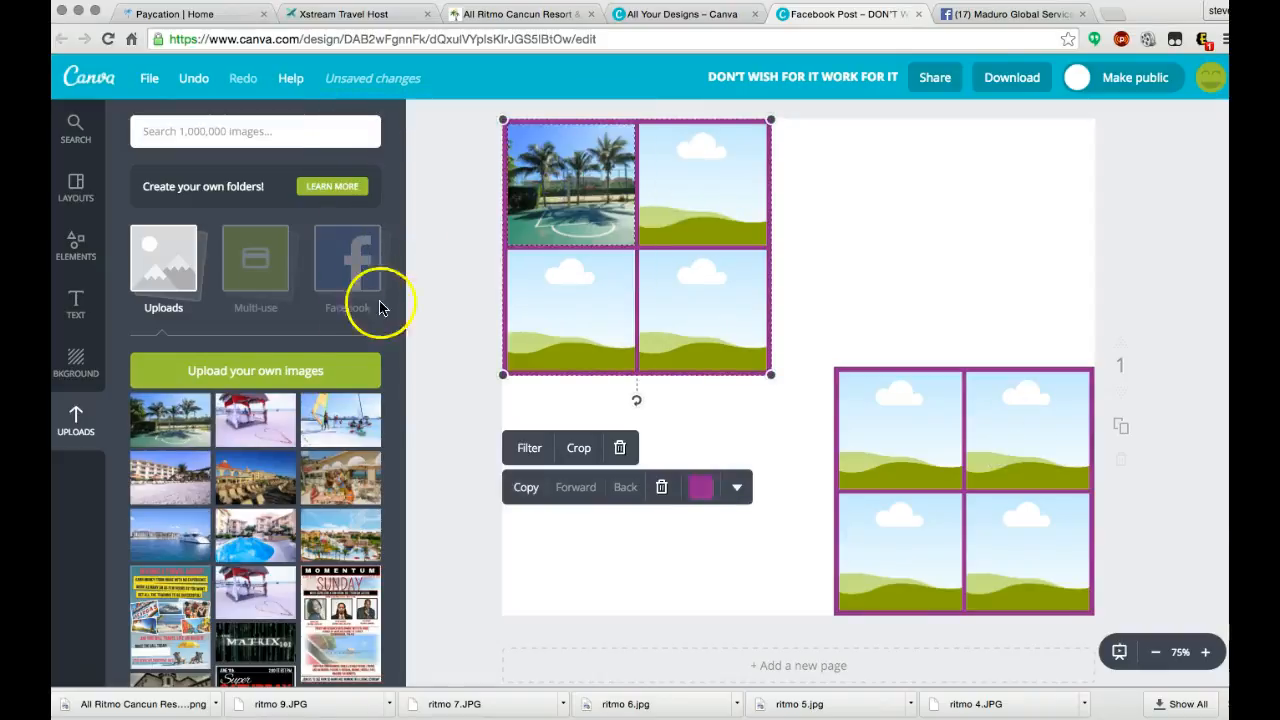
pyautogui.moveTo(330, 425); pyautogui.dragTo(638, 211)
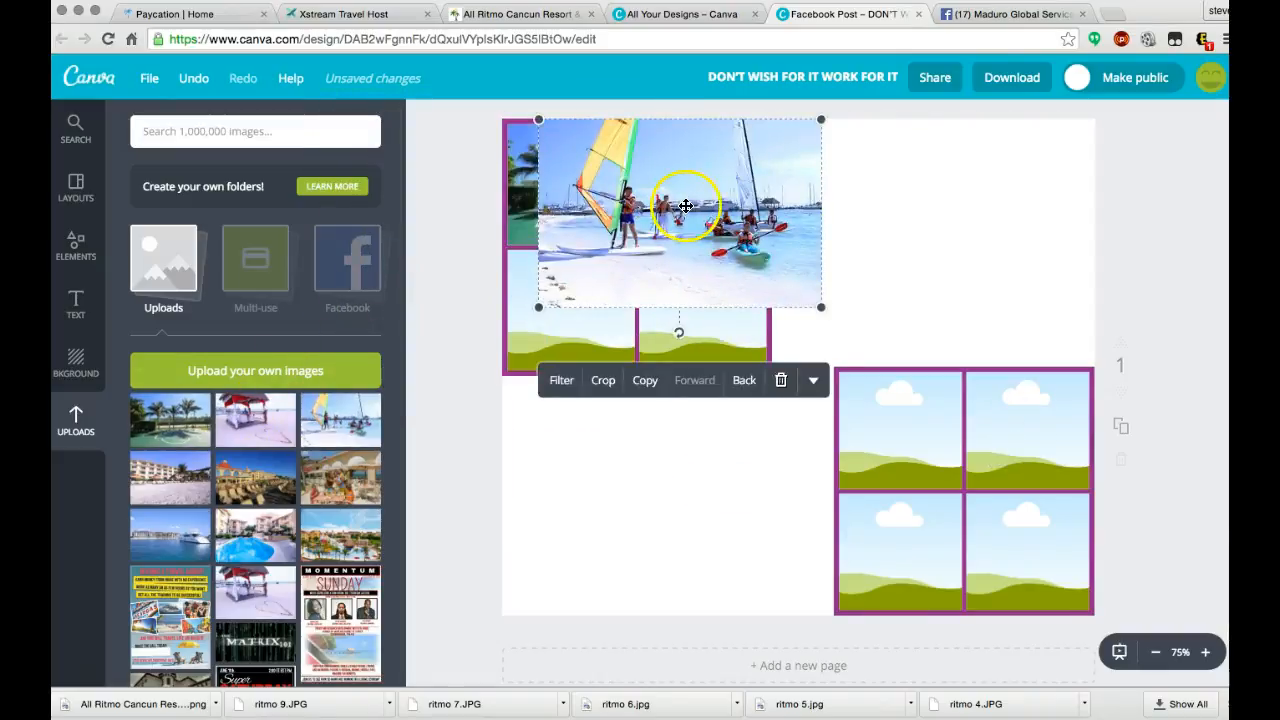
pyautogui.click(781, 380)
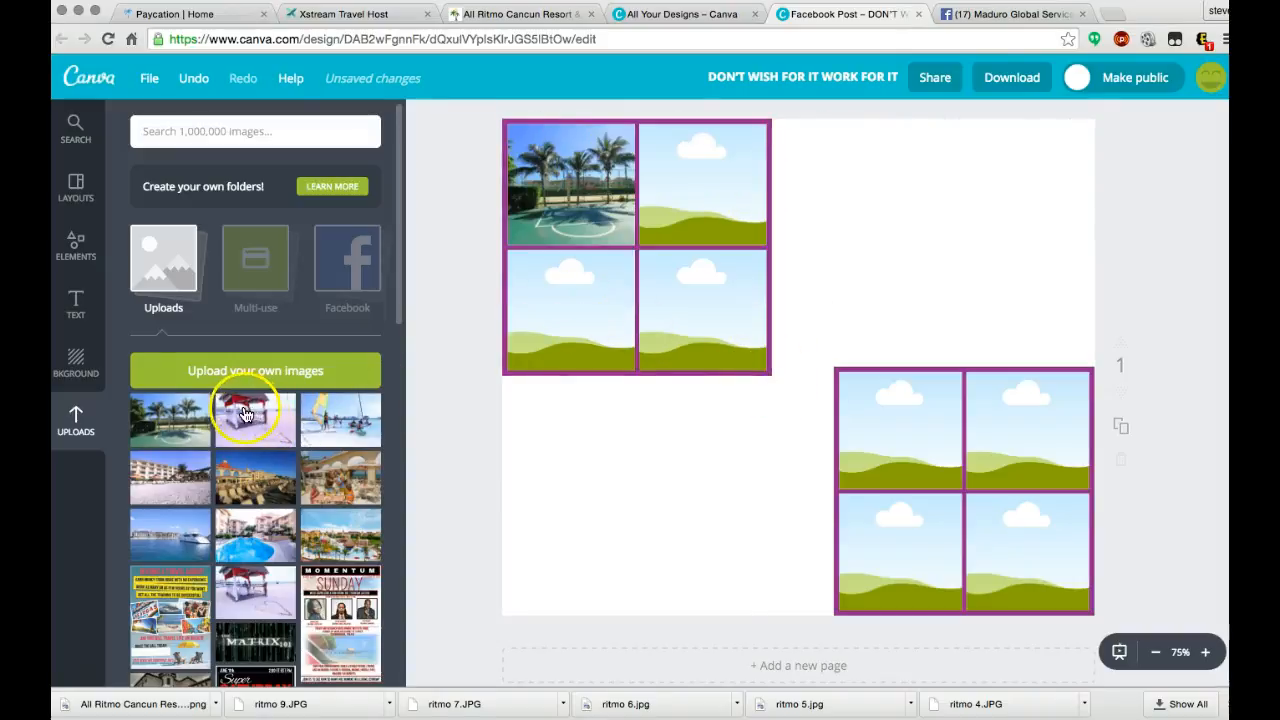
pyautogui.moveTo(340, 418); pyautogui.dragTo(702, 185)
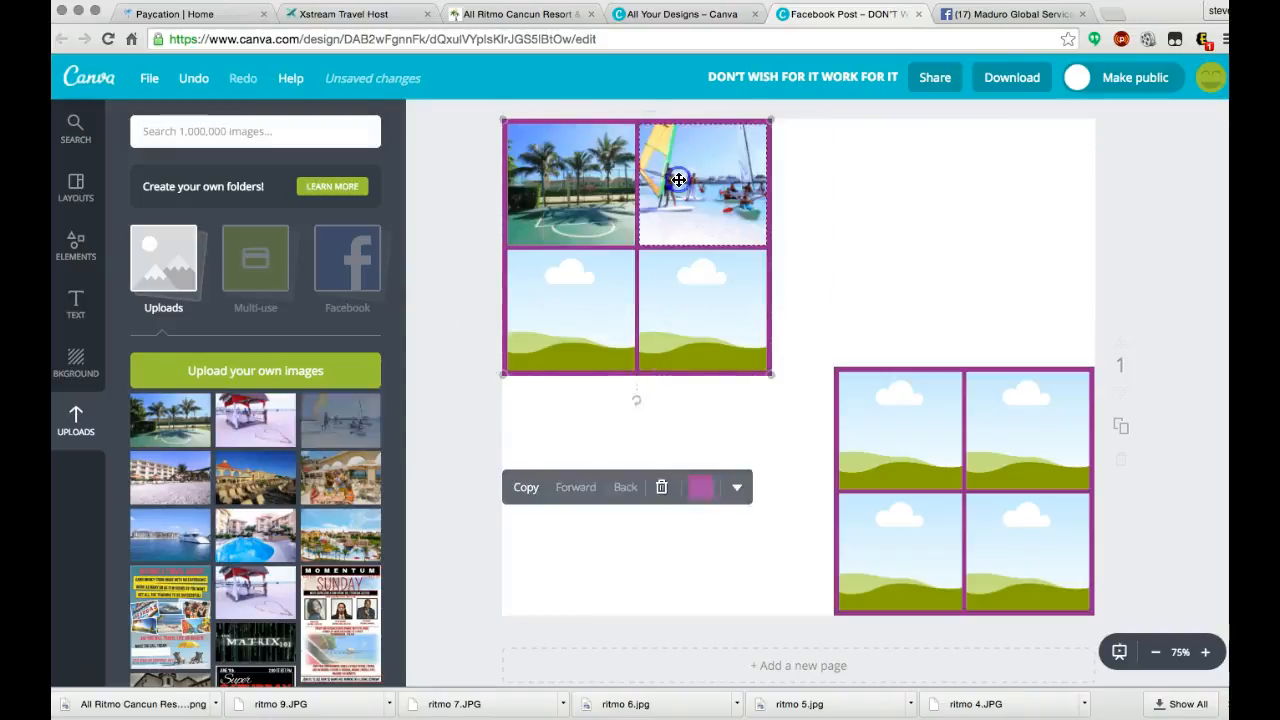
# Fill the upper-left grid's bottom row with the beachfront hotel and waterpark photos, and the lower-right grid's first frame with the sunlit terrace photo
pyautogui.moveTo(178, 478); pyautogui.dragTo(600, 306)
pyautogui.moveTo(266, 466); pyautogui.dragTo(888, 418)
pyautogui.moveTo(340, 535); pyautogui.dragTo(700, 310)
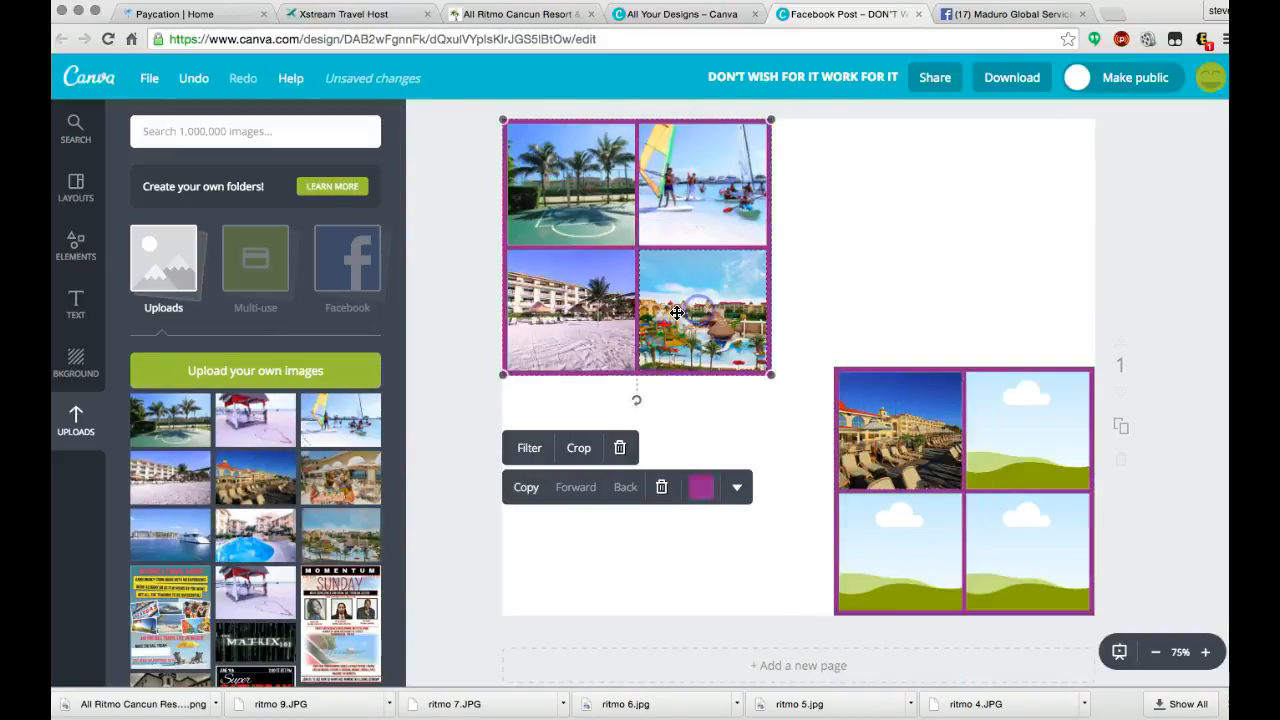
# Fill the lower-right grid's remaining frames with the hotel pool, beach gazebo and outdoor dining photos
pyautogui.moveTo(257, 548); pyautogui.dragTo(886, 566)
pyautogui.moveTo(258, 592); pyautogui.dragTo(1037, 460)
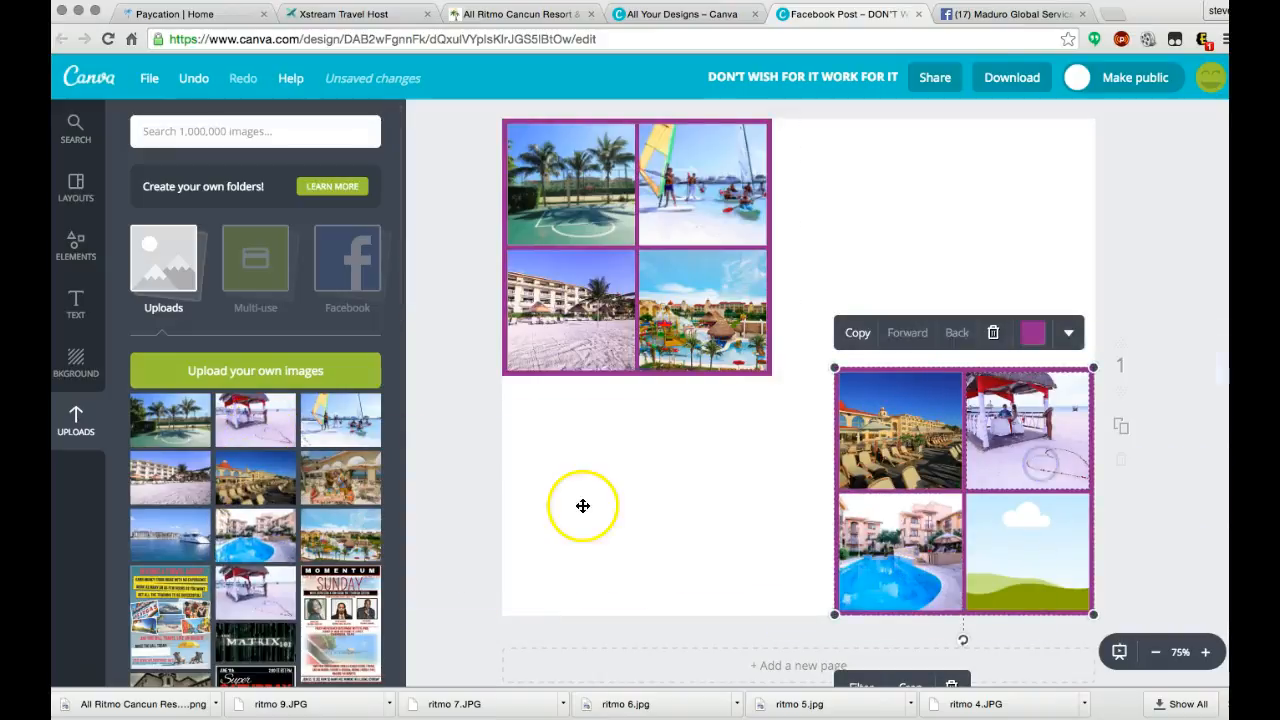
pyautogui.moveTo(357, 484); pyautogui.dragTo(1031, 554)
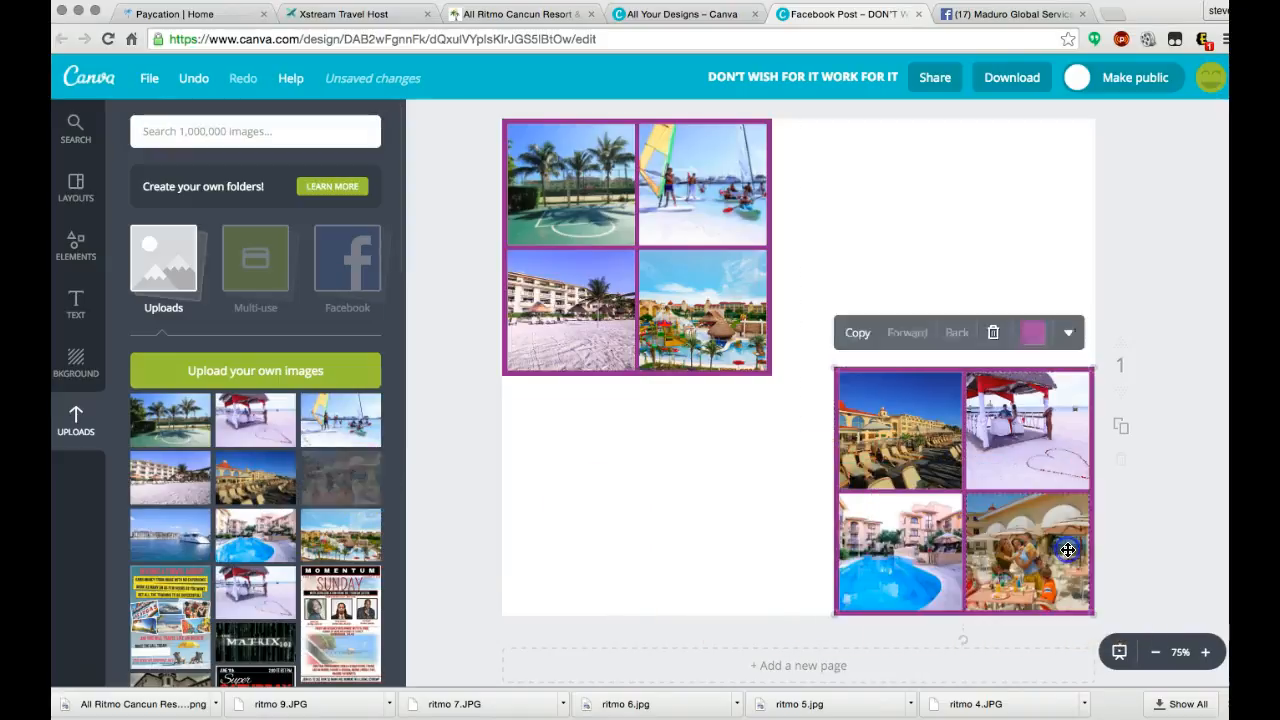
pyautogui.click(677, 515)
pyautogui.click(660, 489)
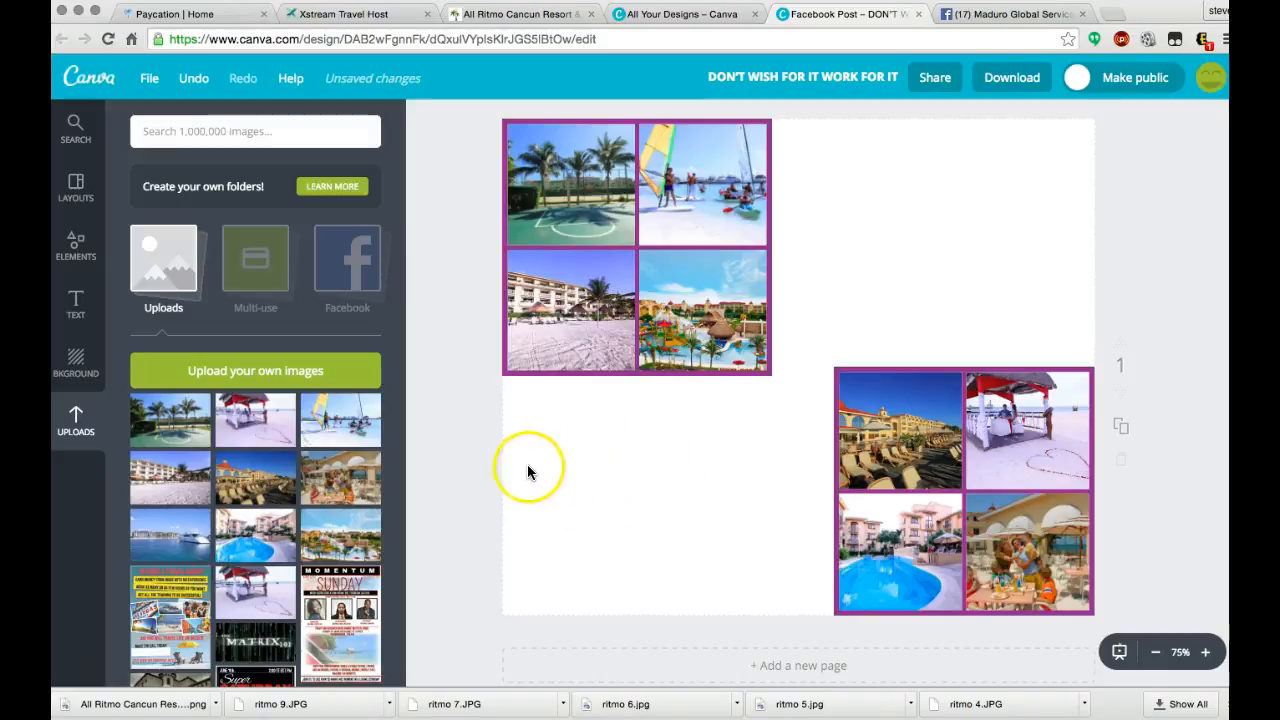
# Add the yacht photo to the page and enlarge it to fill the blank upper-right area beside the photo grid
pyautogui.click(207, 523)
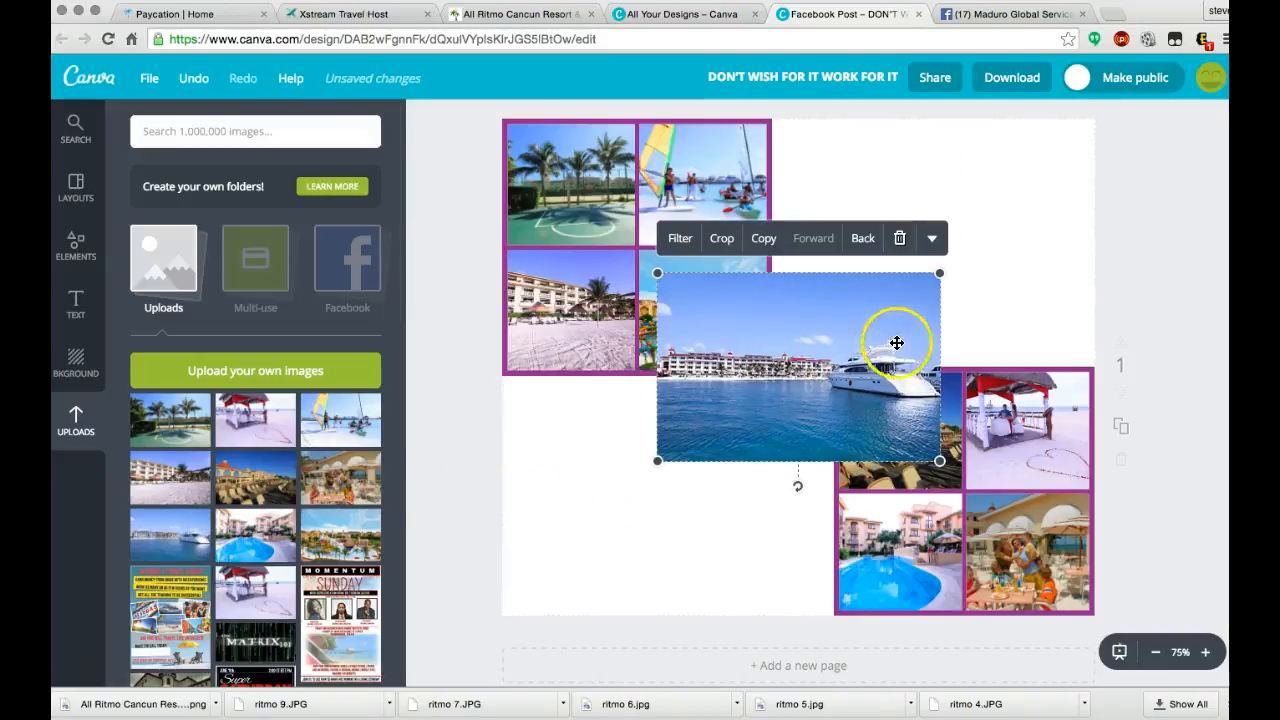
pyautogui.moveTo(882, 338); pyautogui.dragTo(1019, 214)
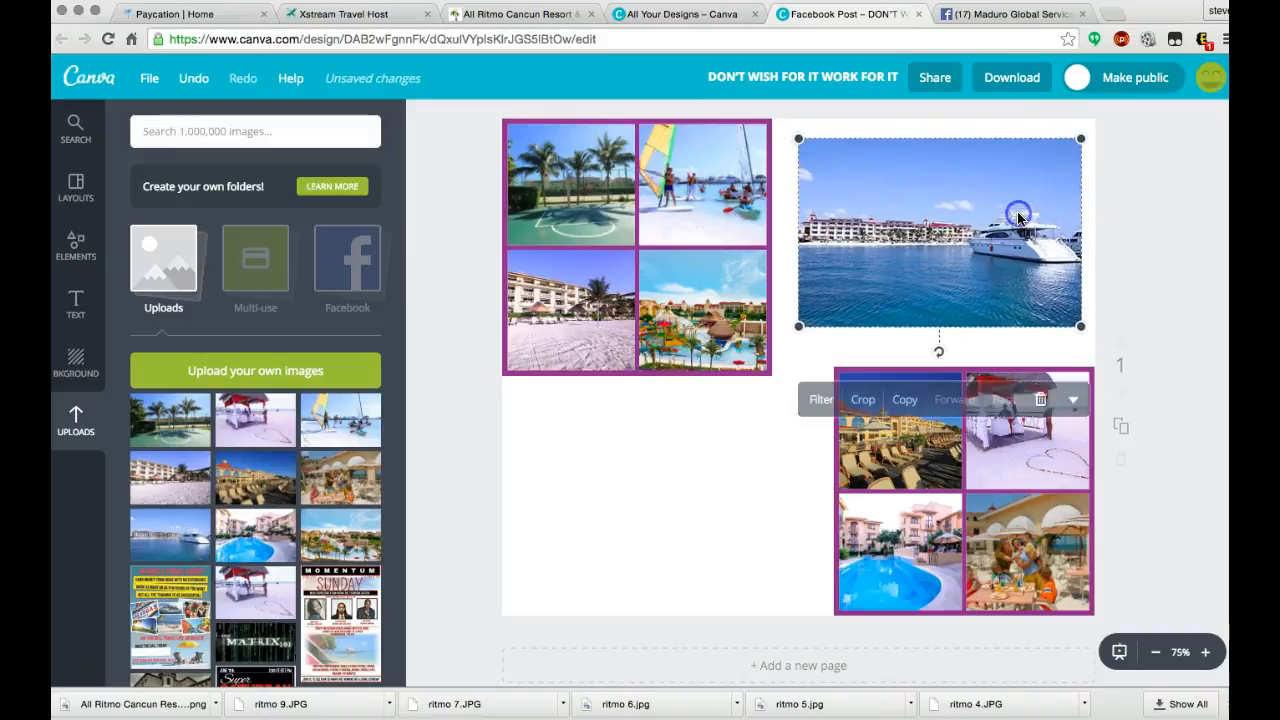
pyautogui.moveTo(1085, 136)
pyautogui.mouseDown()
pyautogui.moveTo(1097, 110)
pyautogui.moveTo(1104, 123)
pyautogui.mouseUp()
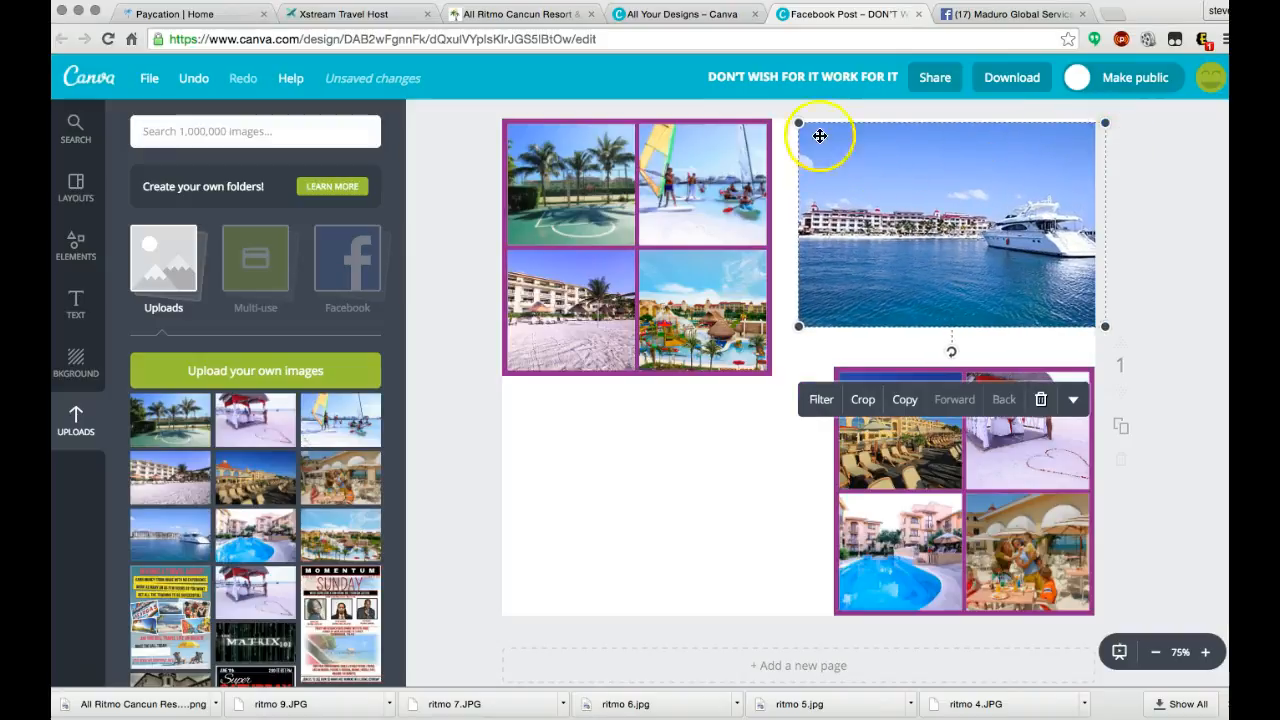
pyautogui.moveTo(798, 323)
pyautogui.mouseDown()
pyautogui.moveTo(777, 346)
pyautogui.moveTo(790, 337)
pyautogui.mouseUp()
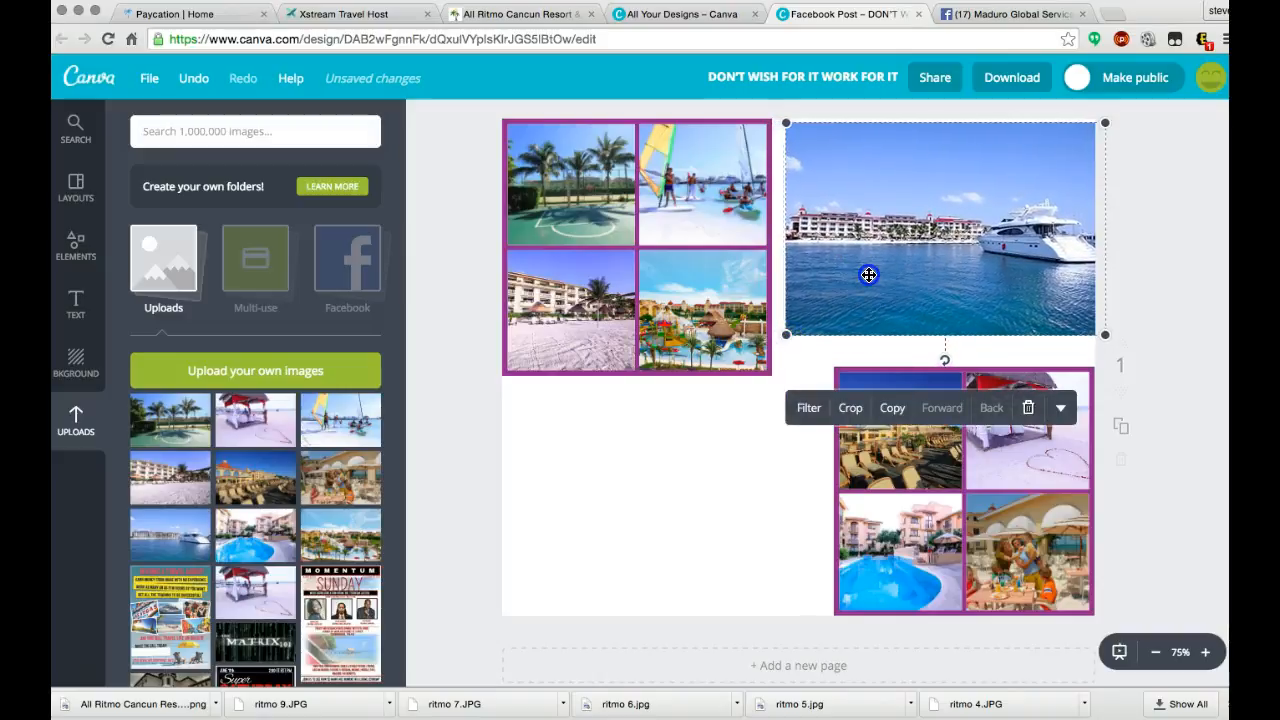
pyautogui.moveTo(869, 273); pyautogui.dragTo(867, 282)
pyautogui.moveTo(786, 127); pyautogui.dragTo(779, 119)
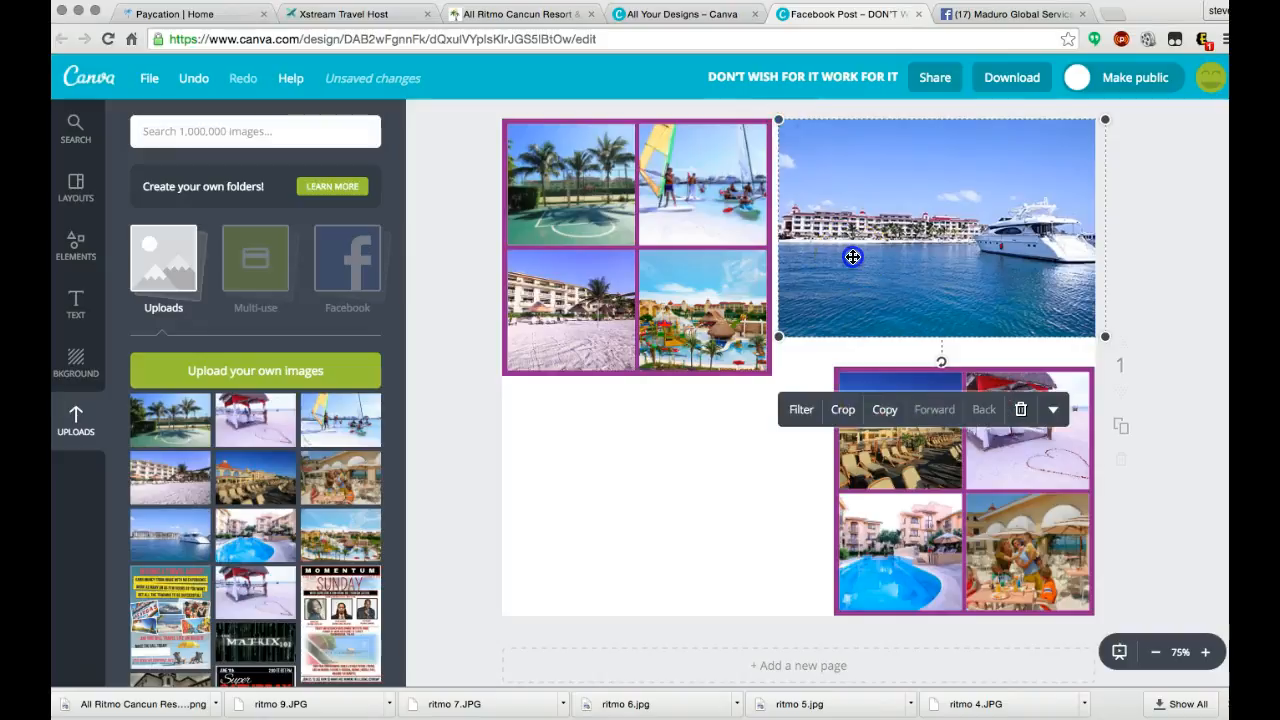
pyautogui.moveTo(853, 257); pyautogui.dragTo(854, 260)
pyautogui.click(582, 434)
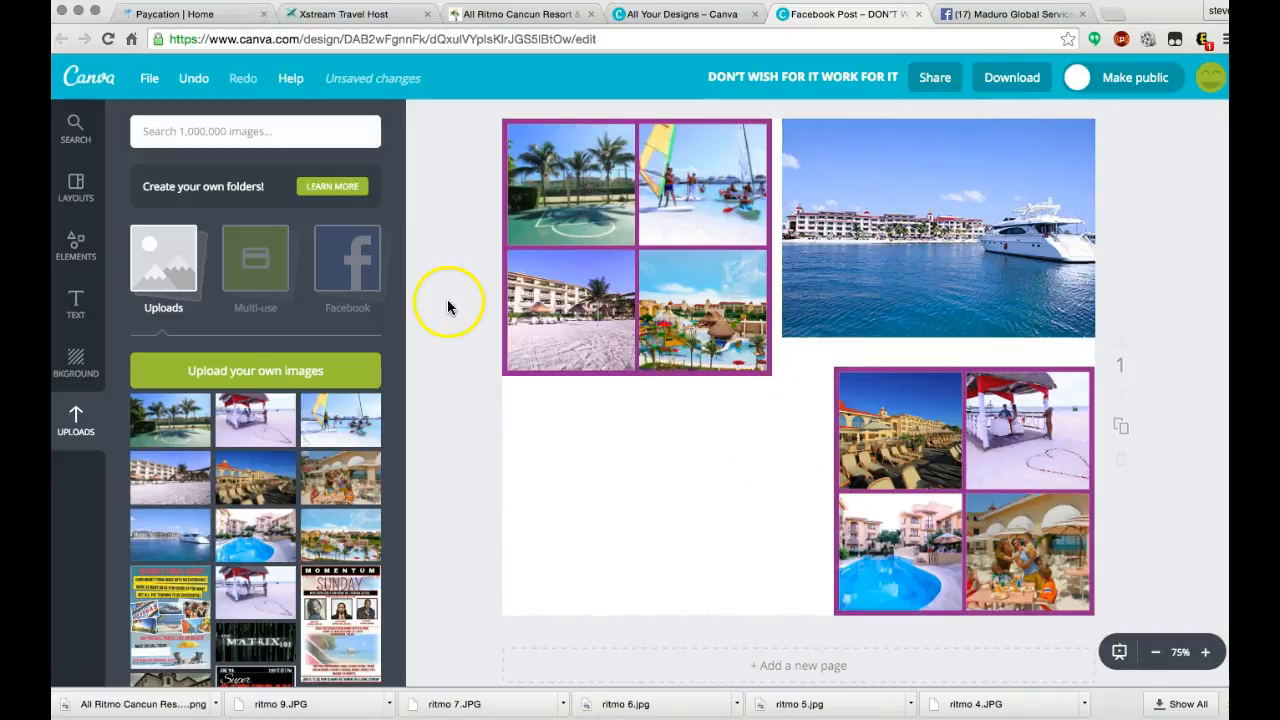
# Add a heading to the design and copy "All Ritmo Cancun Resort & Waterpark" from the title on the resort's web page
pyautogui.click(77, 314)
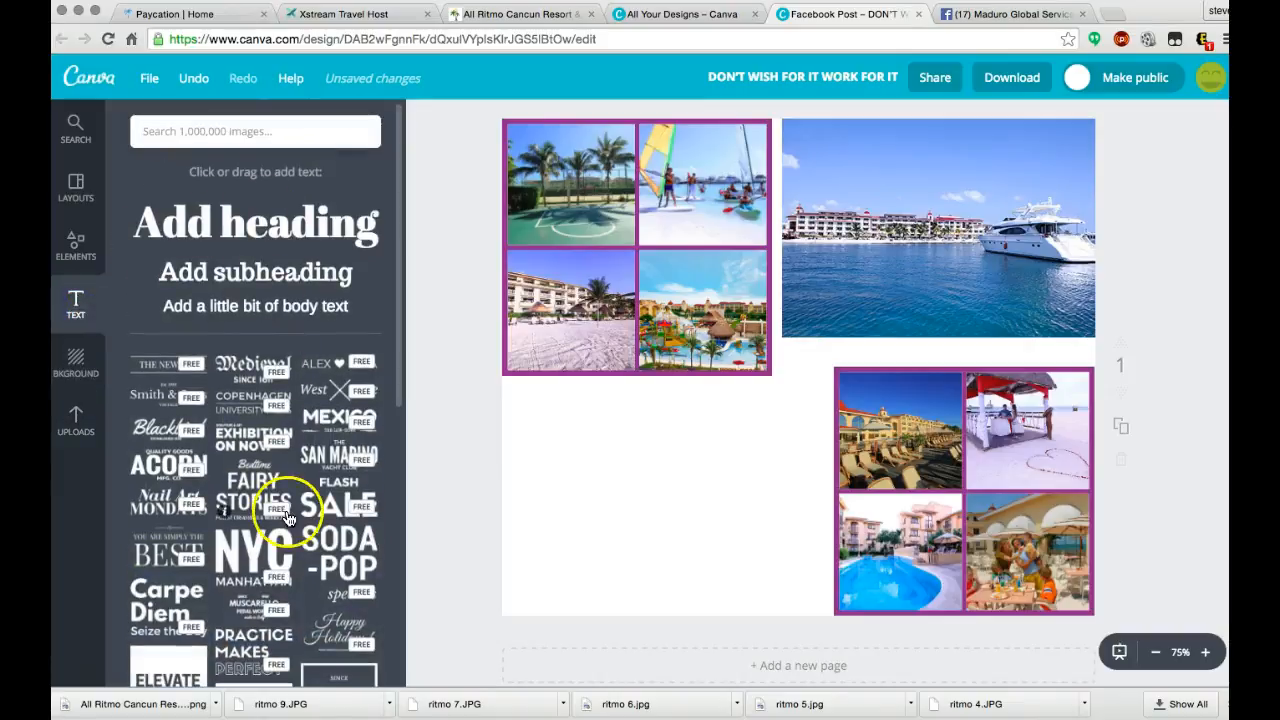
pyautogui.click(257, 226)
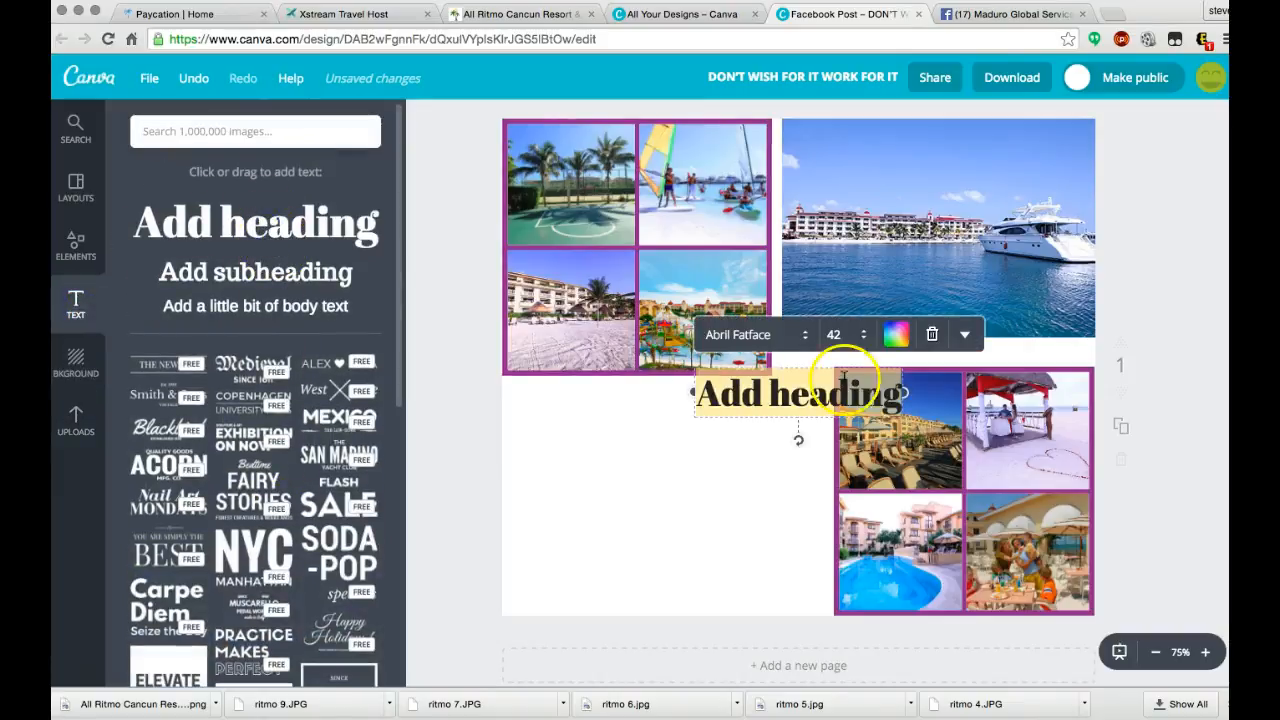
pyautogui.click(524, 16)
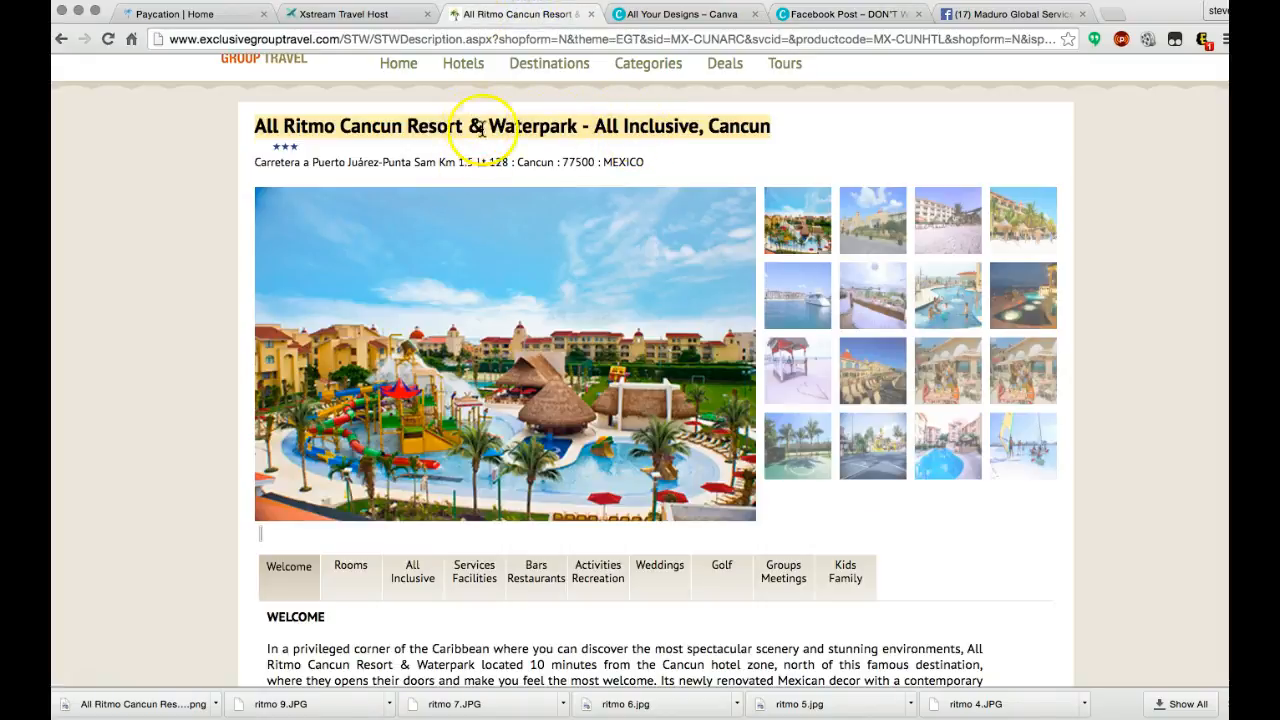
pyautogui.click(579, 123)
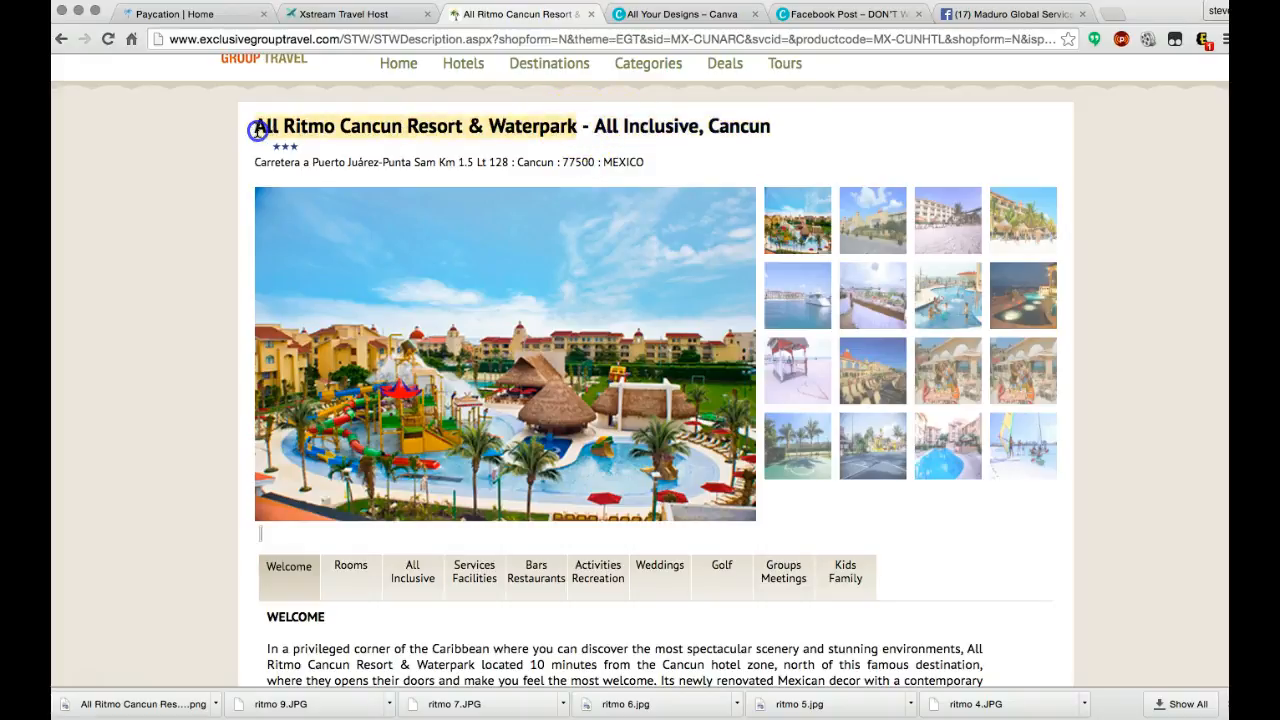
pyautogui.rightClick(297, 122)
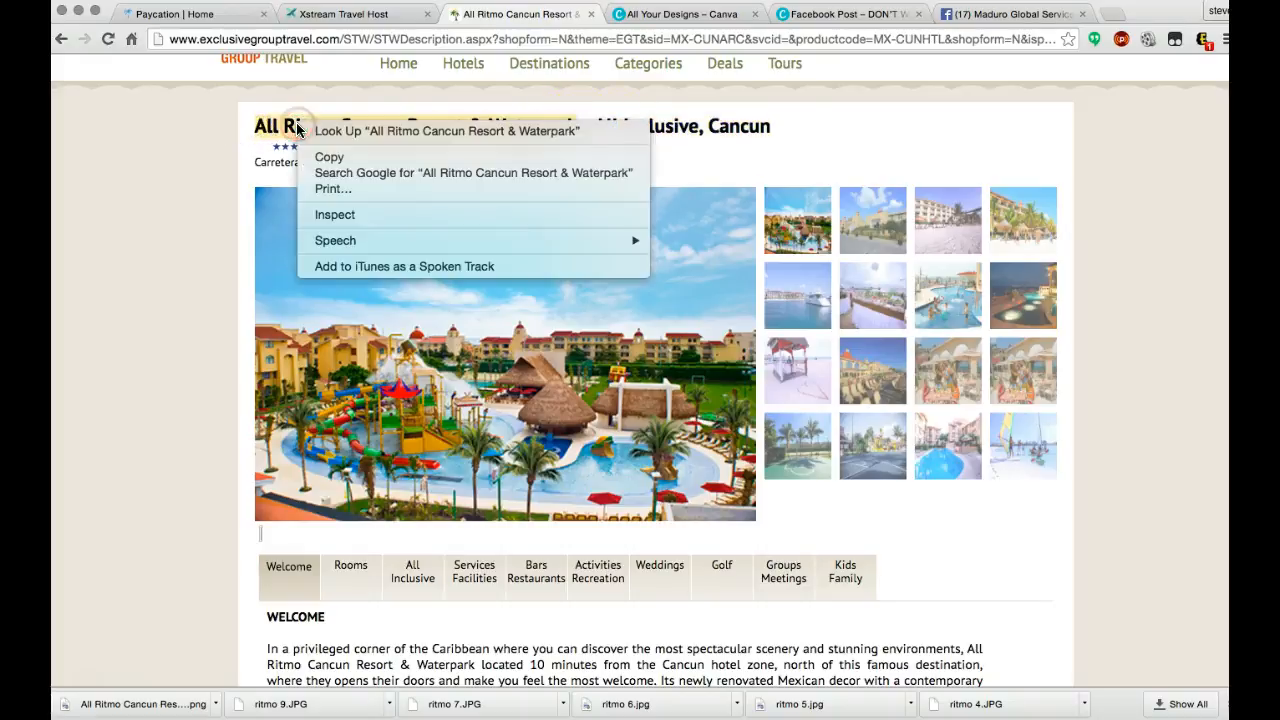
pyautogui.click(343, 162)
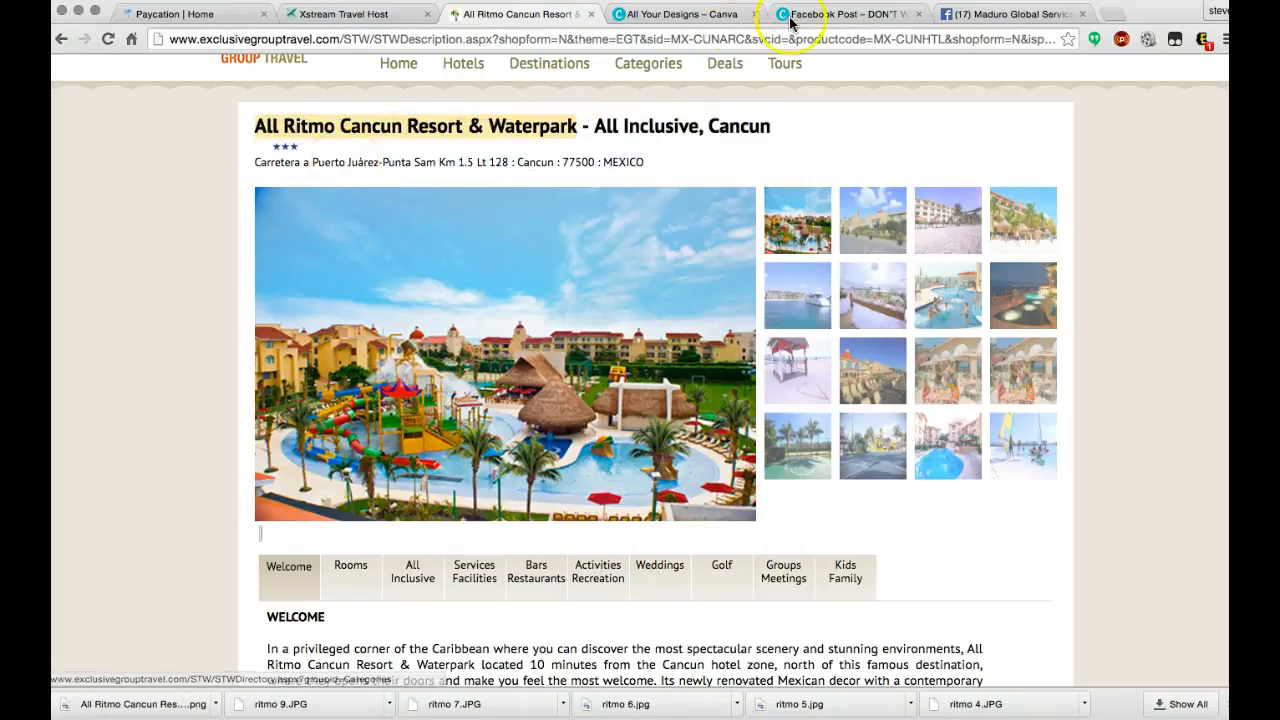
# Replace the heading's placeholder in the Canva design with the copied resort name and move it onto the yacht photo
pyautogui.click(822, 14)
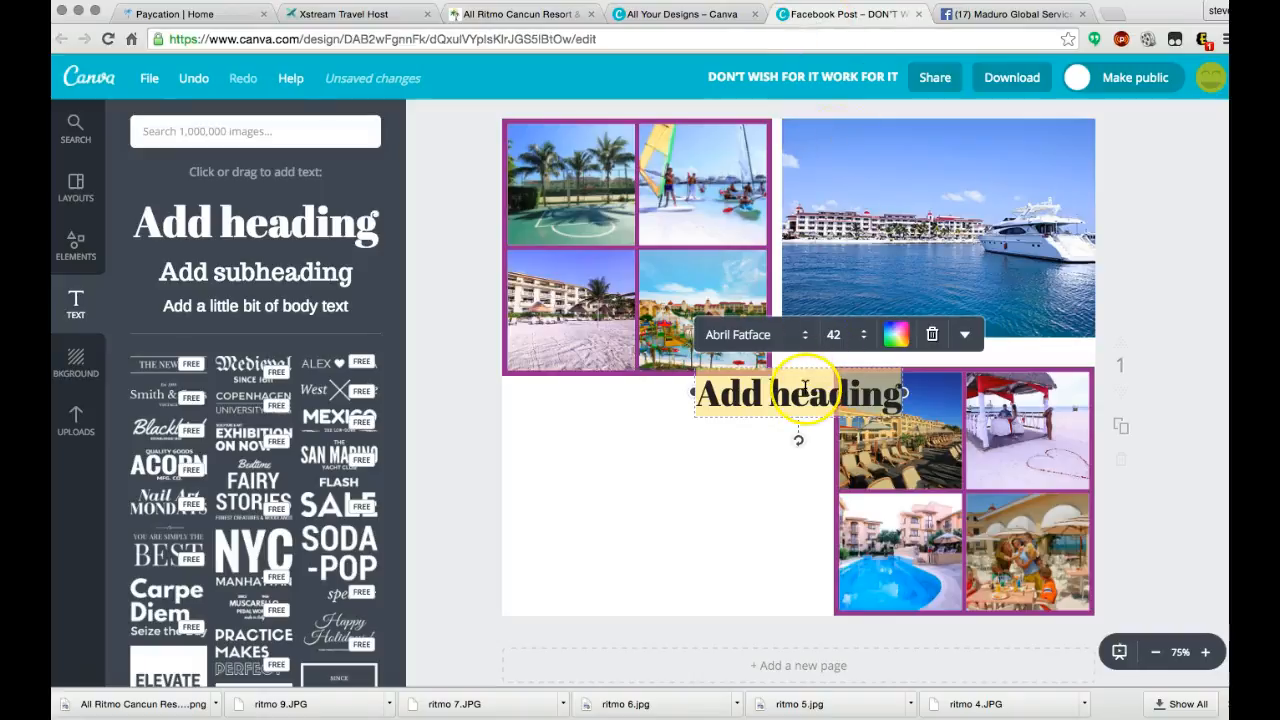
pyautogui.press('super+v')
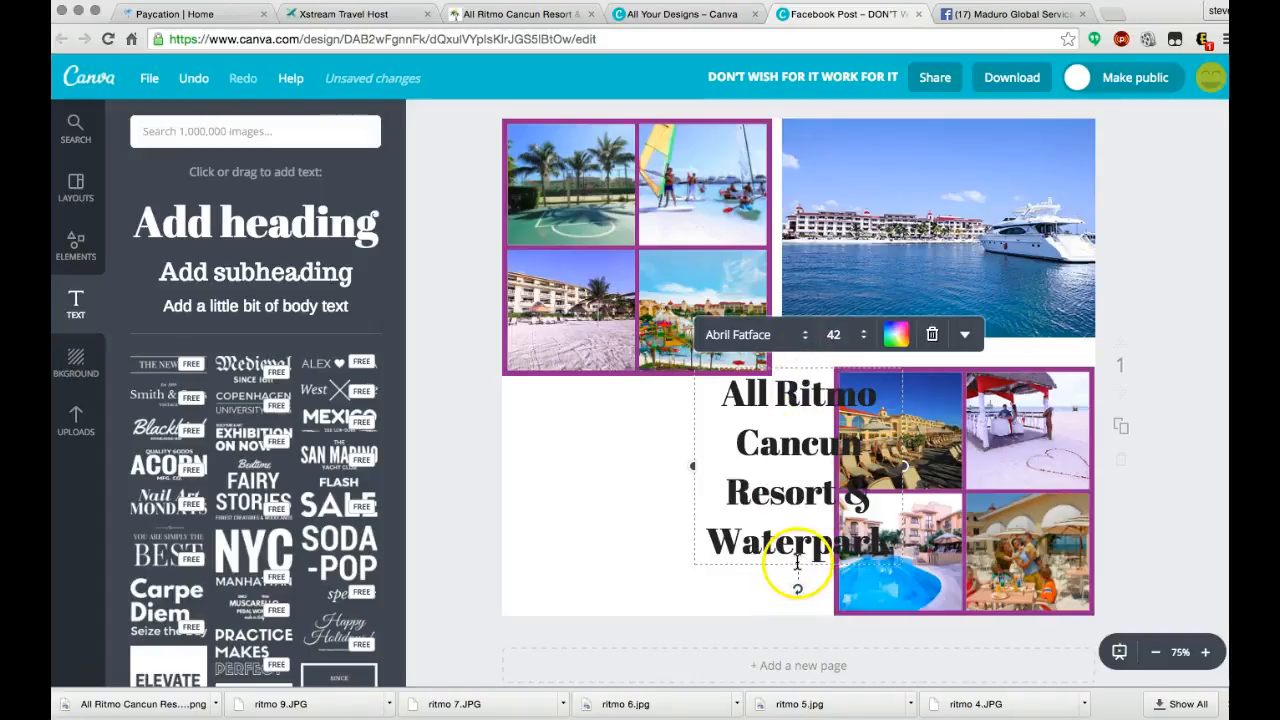
pyautogui.moveTo(800, 567); pyautogui.dragTo(939, 327)
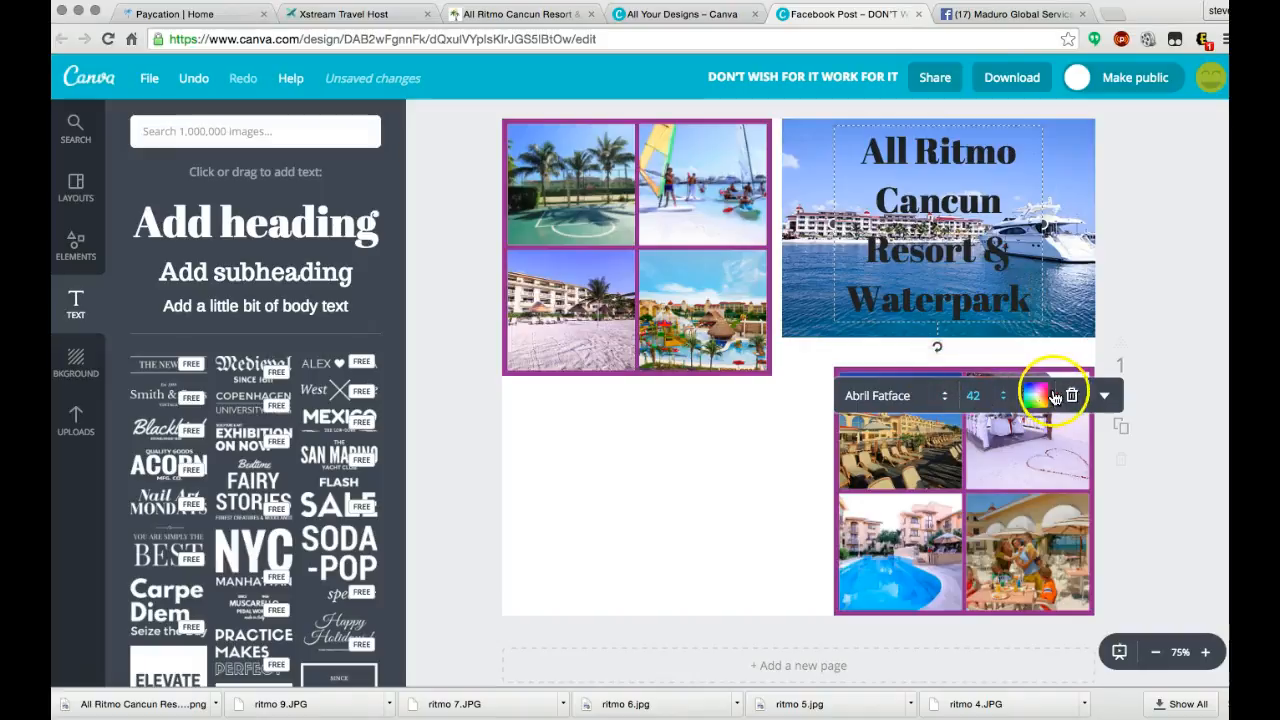
# Try Playlist Script as the font of the resort name heading
pyautogui.click(905, 394)
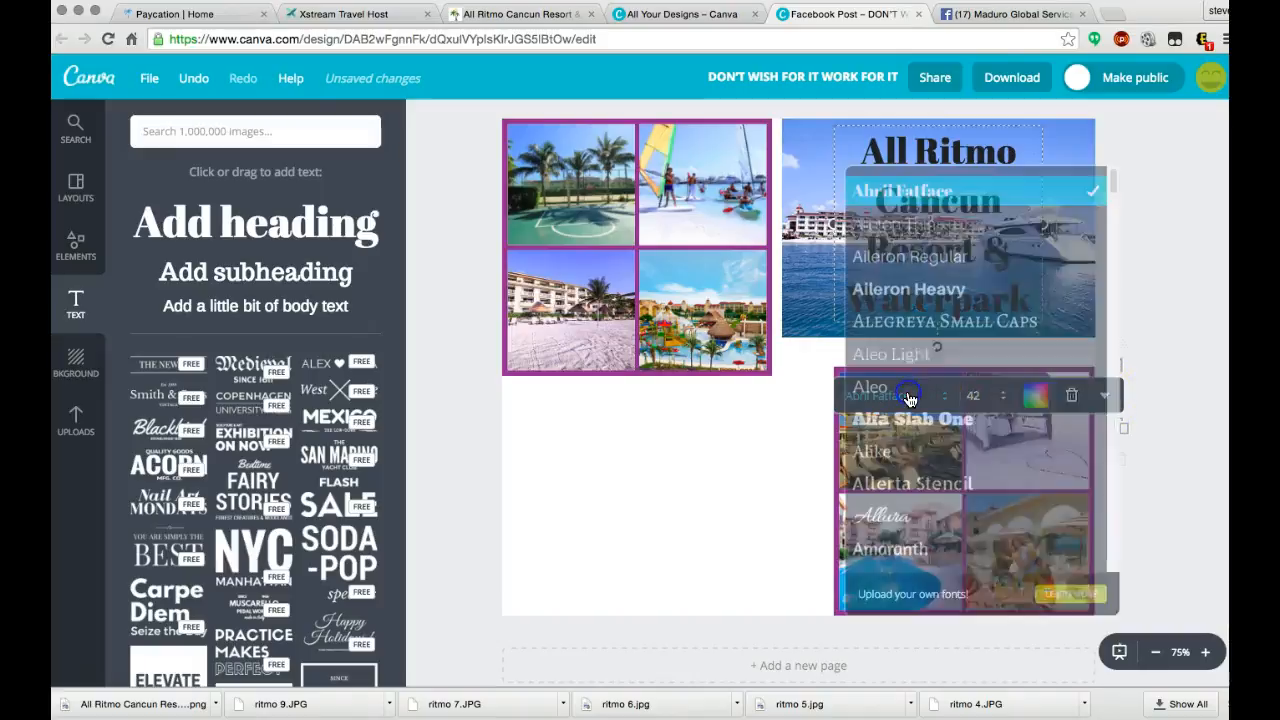
pyautogui.scroll(-8, 953, 381)
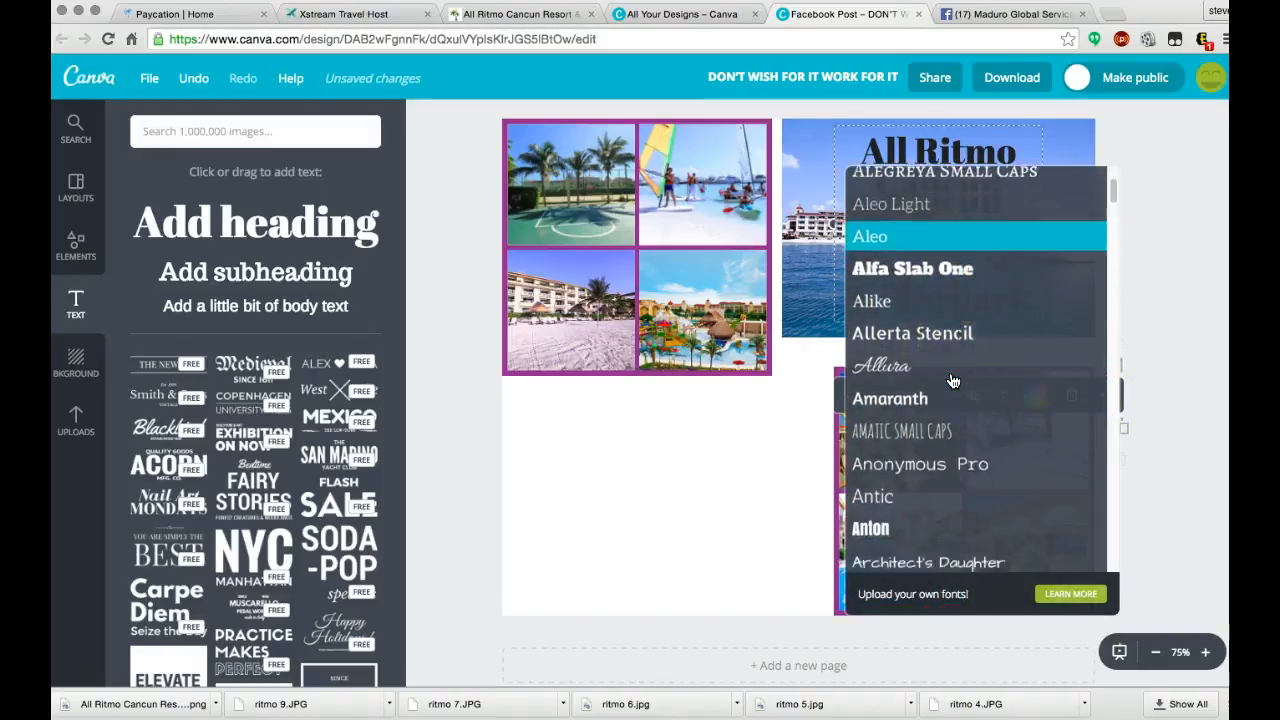
pyautogui.scroll(-20, 953, 381)
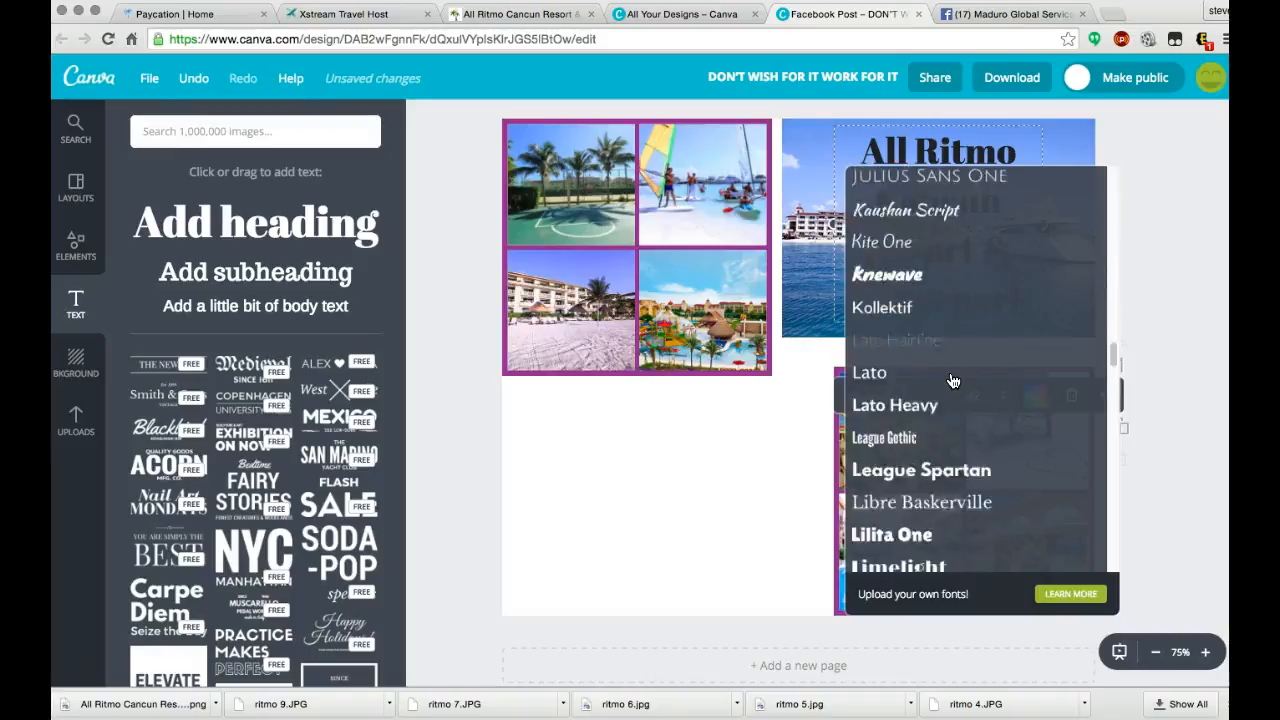
pyautogui.scroll(-5, 953, 381)
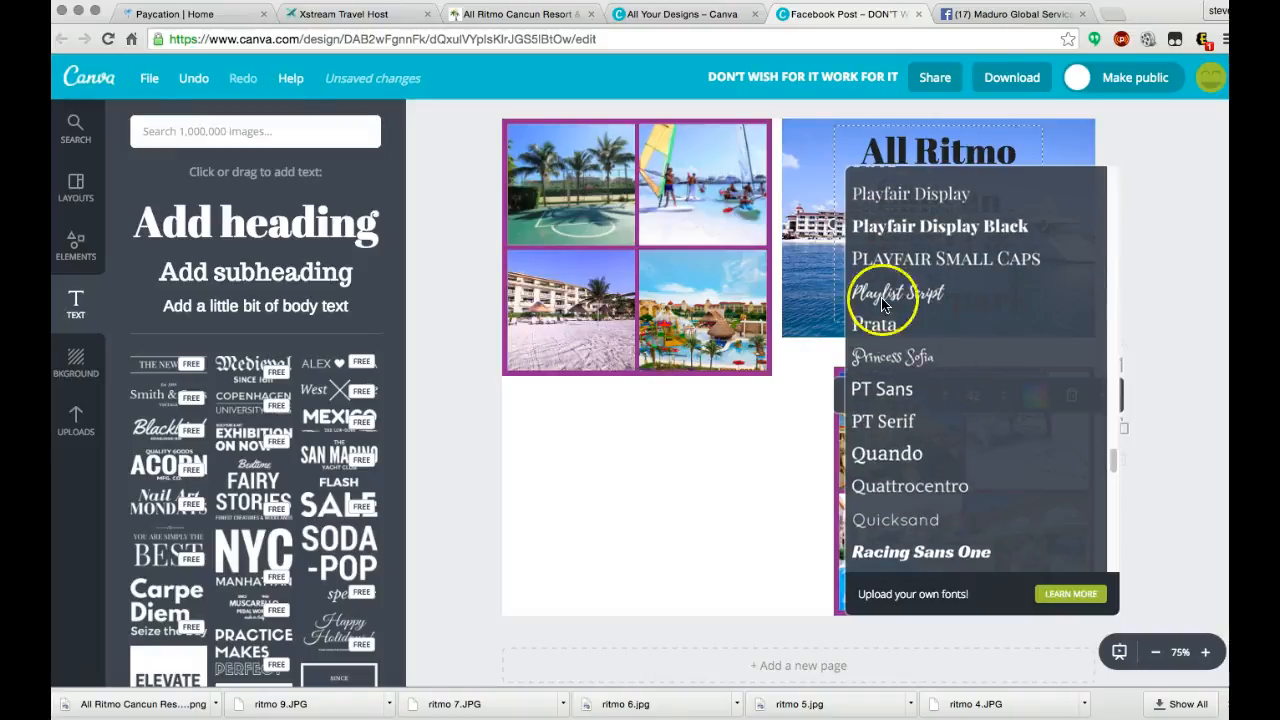
pyautogui.click(918, 297)
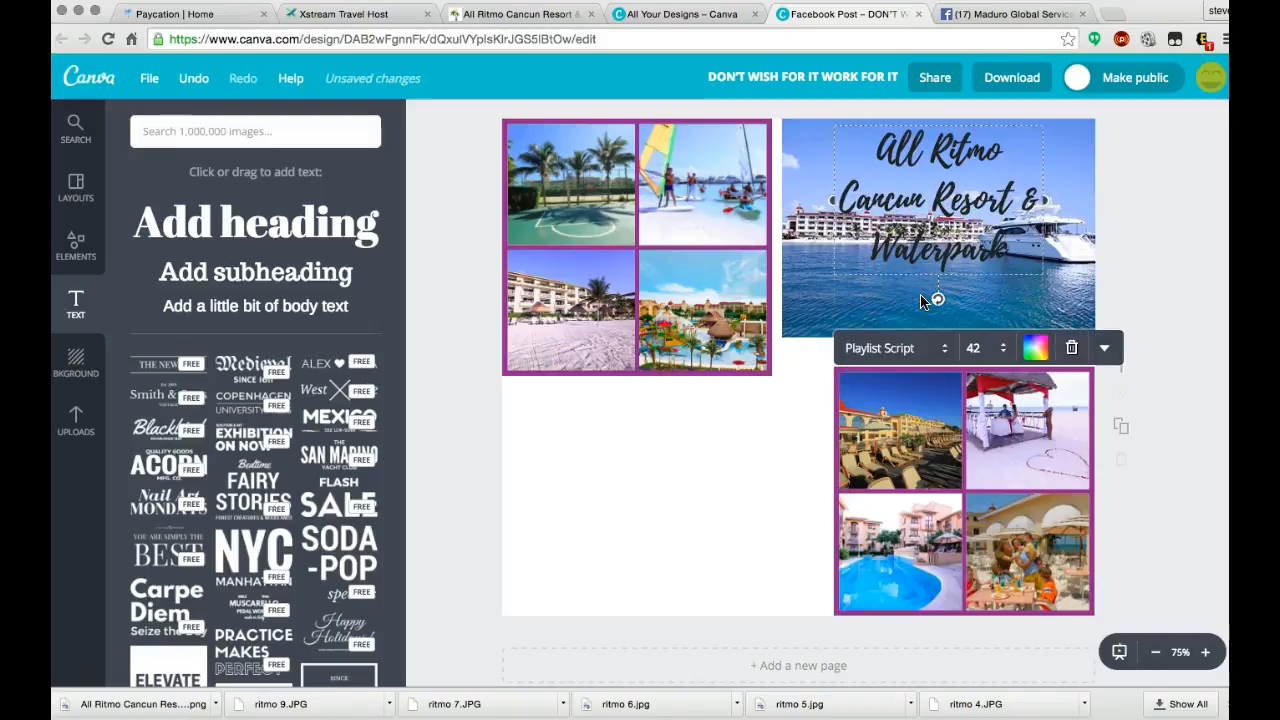
# Set the resort name heading's font to Exo
pyautogui.click(903, 337)
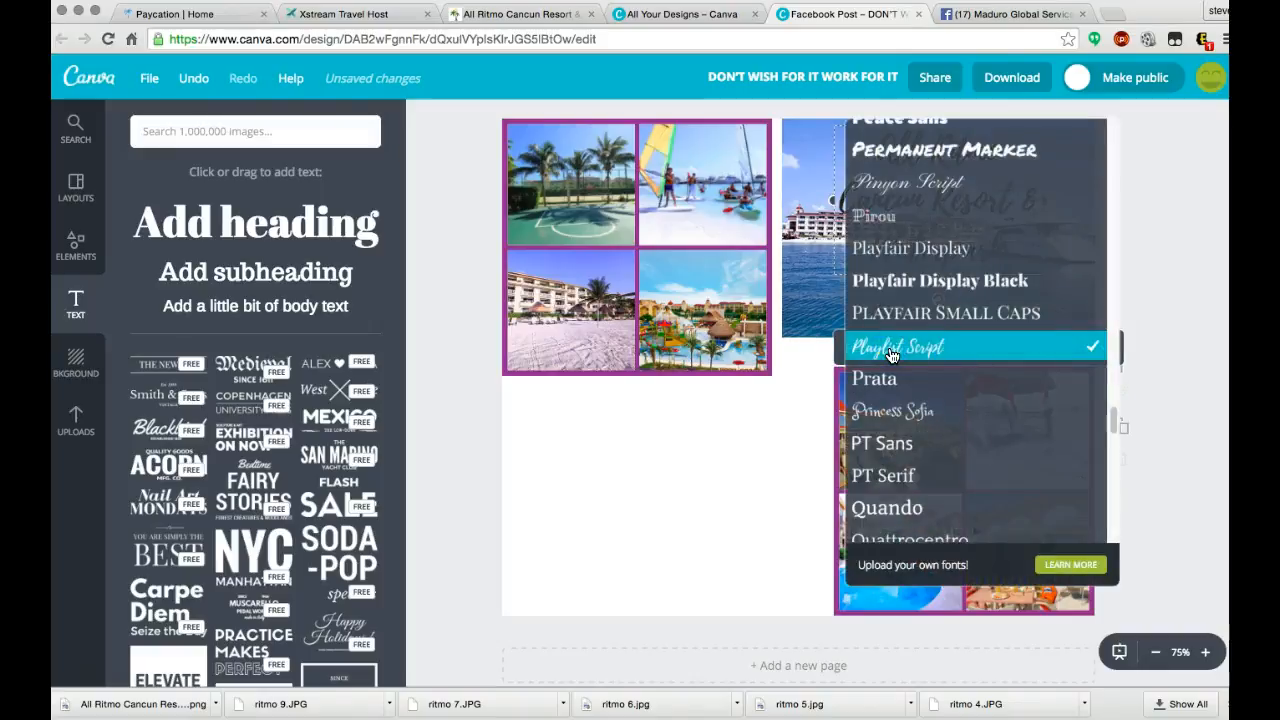
pyautogui.scroll(10, 938, 215)
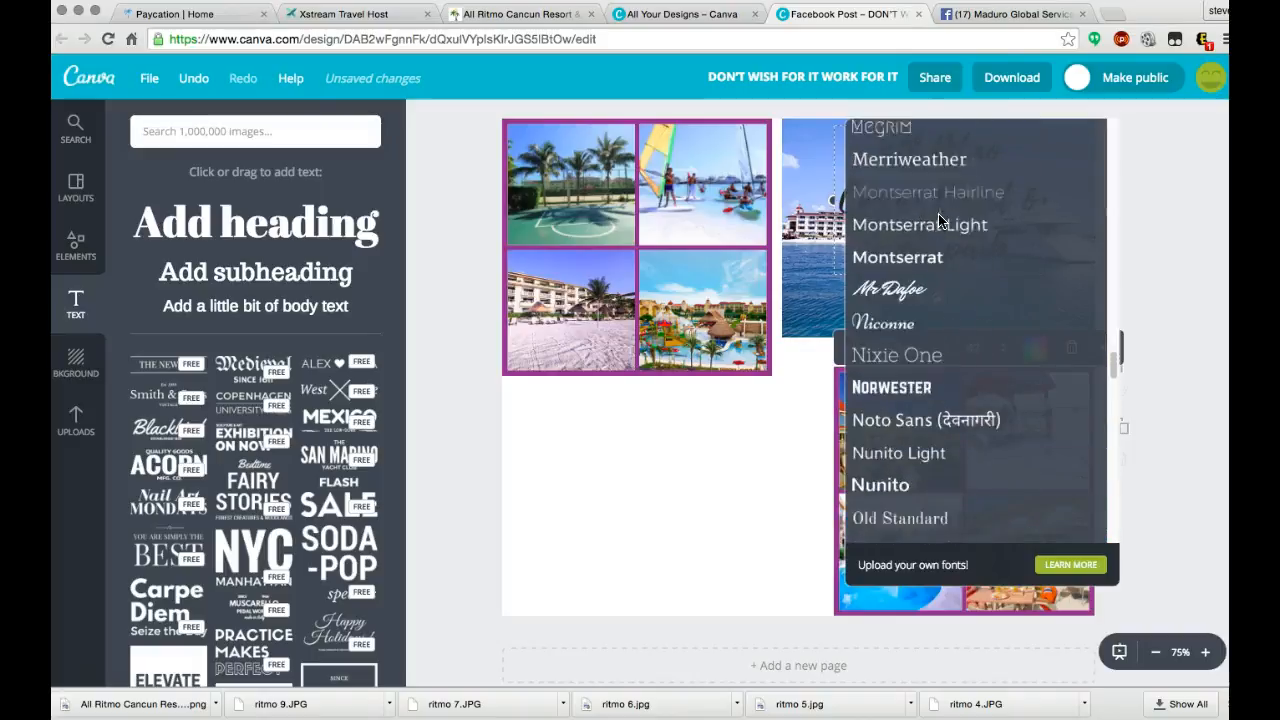
pyautogui.scroll(15, 938, 220)
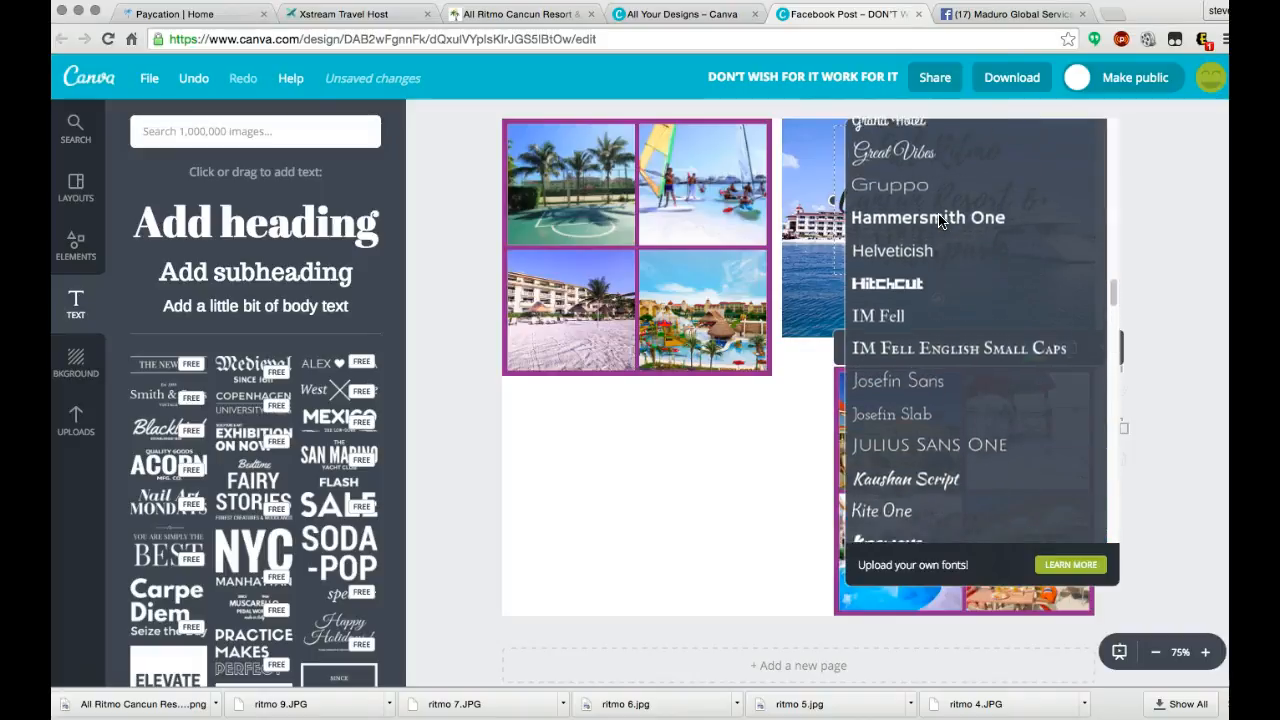
pyautogui.scroll(-10, 938, 220)
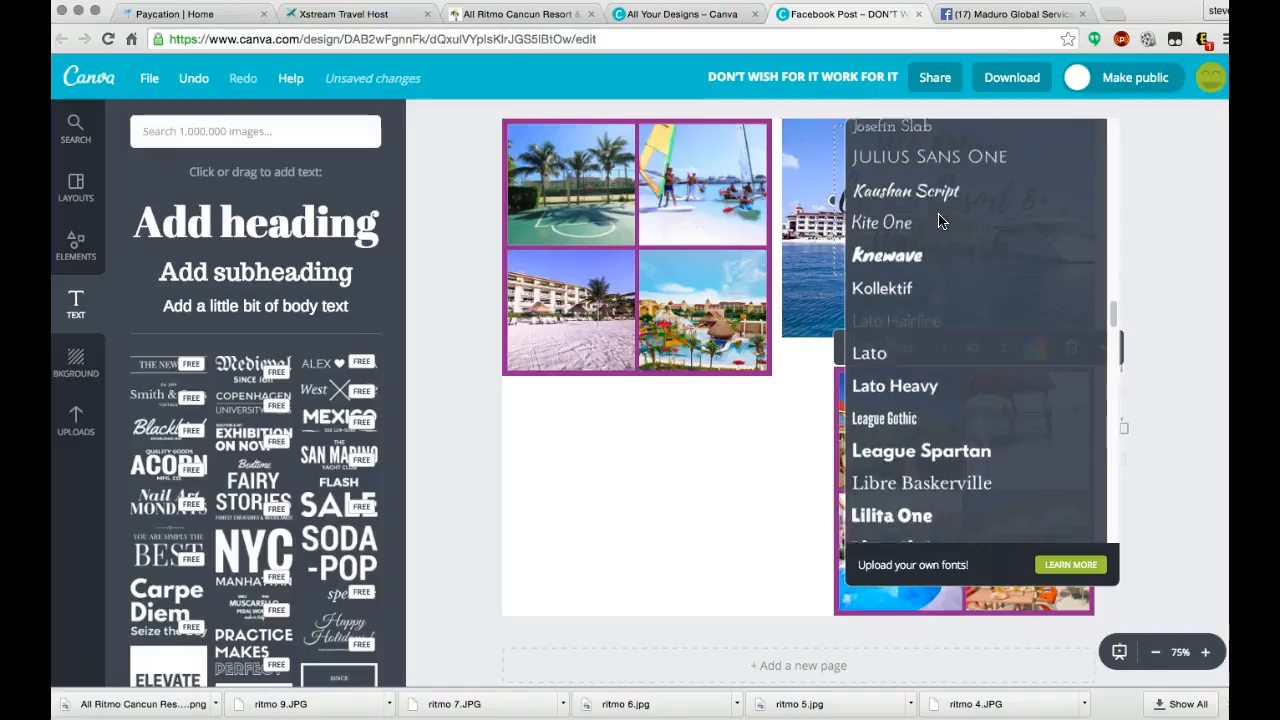
pyautogui.scroll(6, 918, 388)
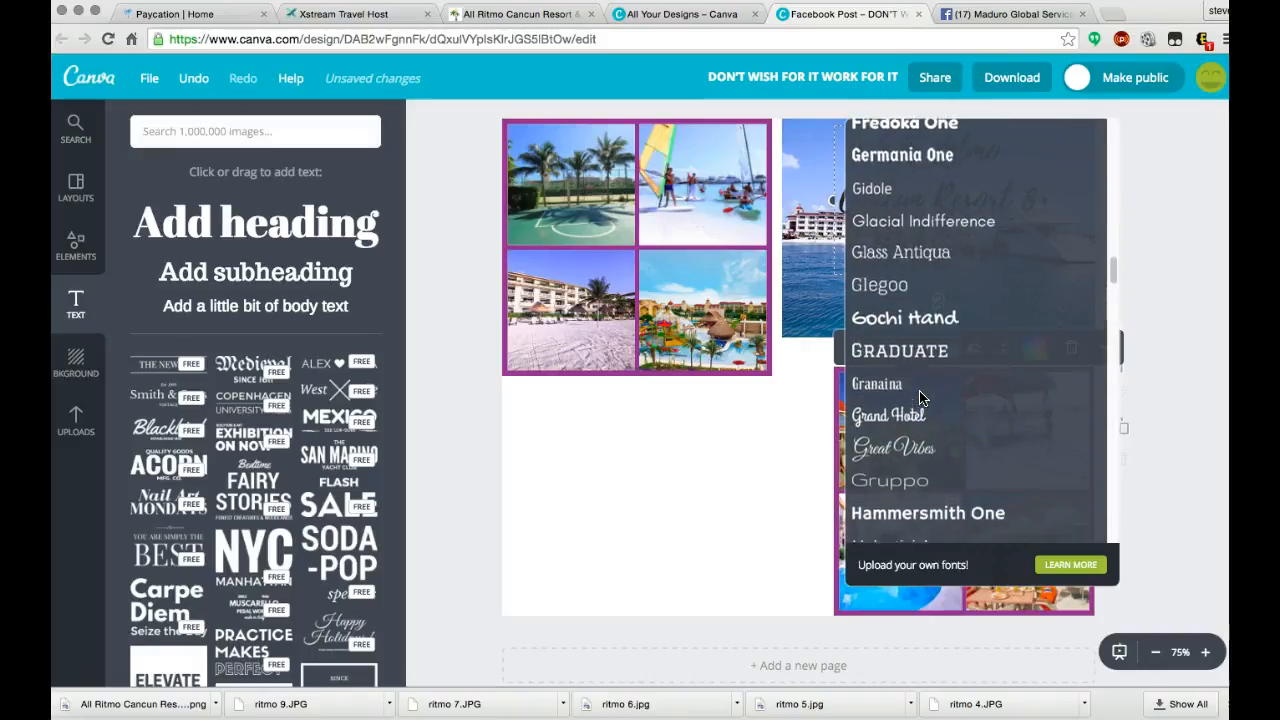
pyautogui.scroll(8, 918, 288)
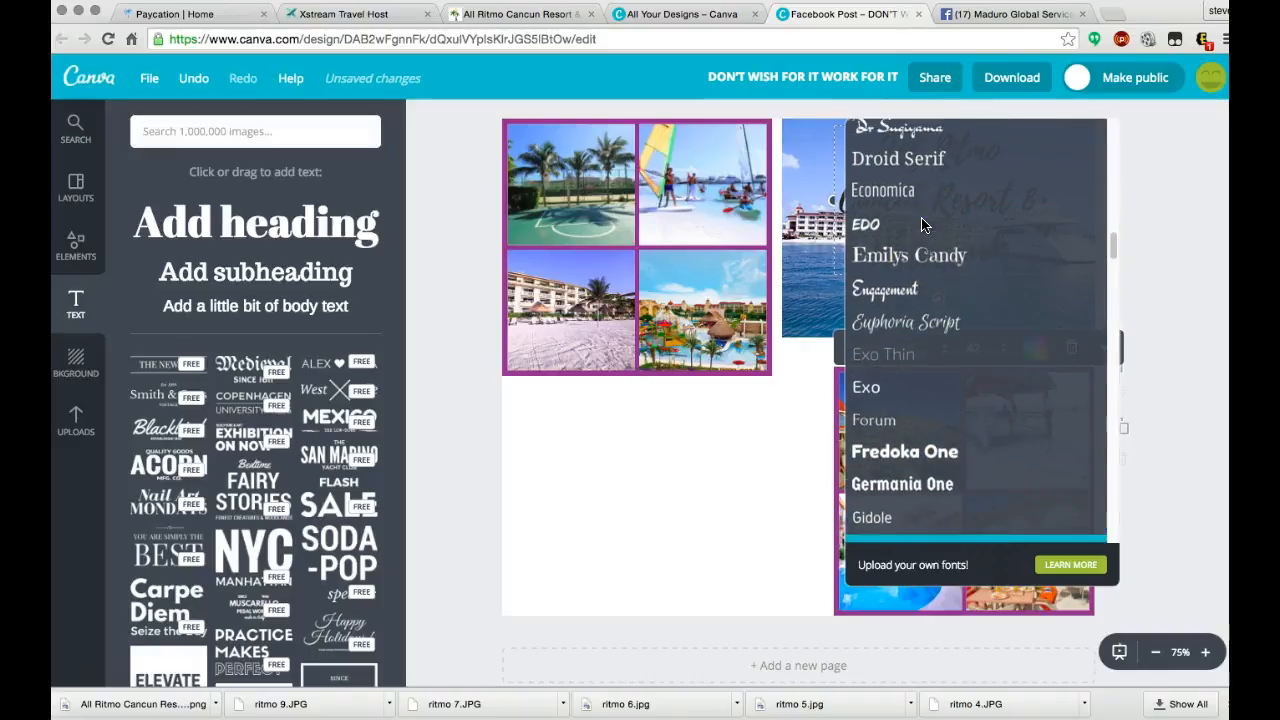
pyautogui.click(885, 388)
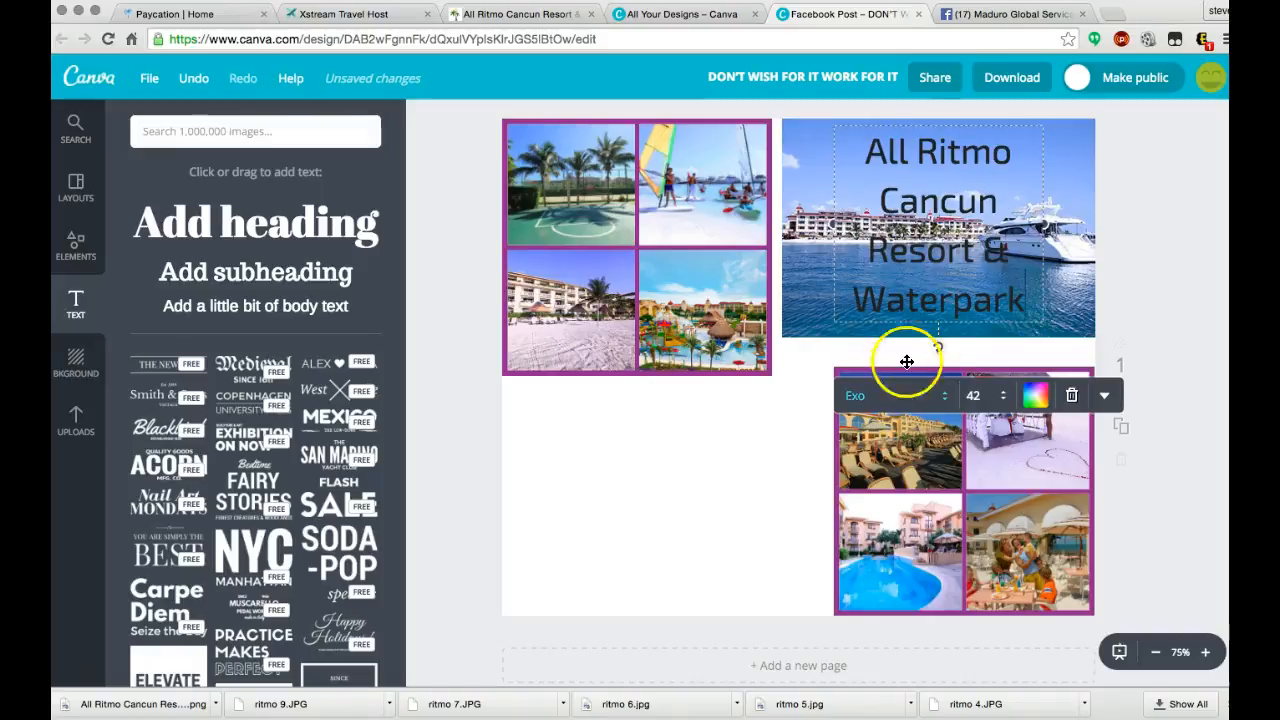
# Change the resort name heading's font to Edo and set its size to 48
pyautogui.click(857, 397)
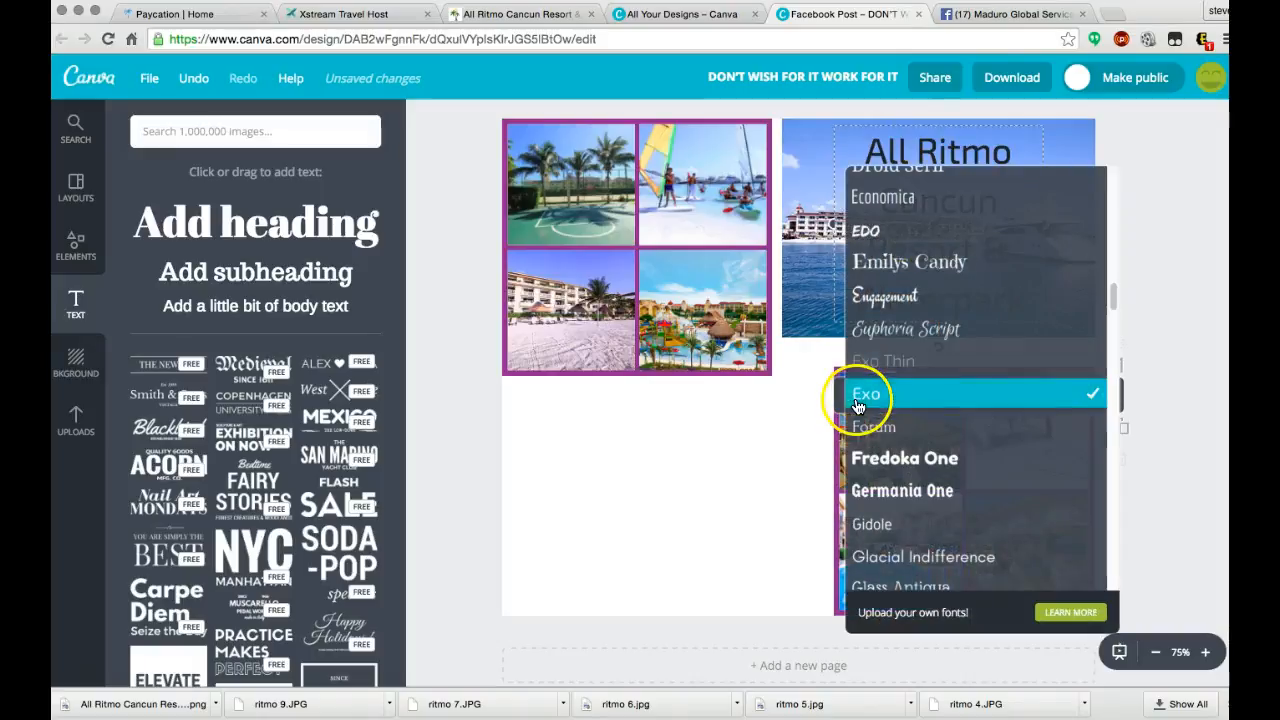
pyautogui.click(893, 228)
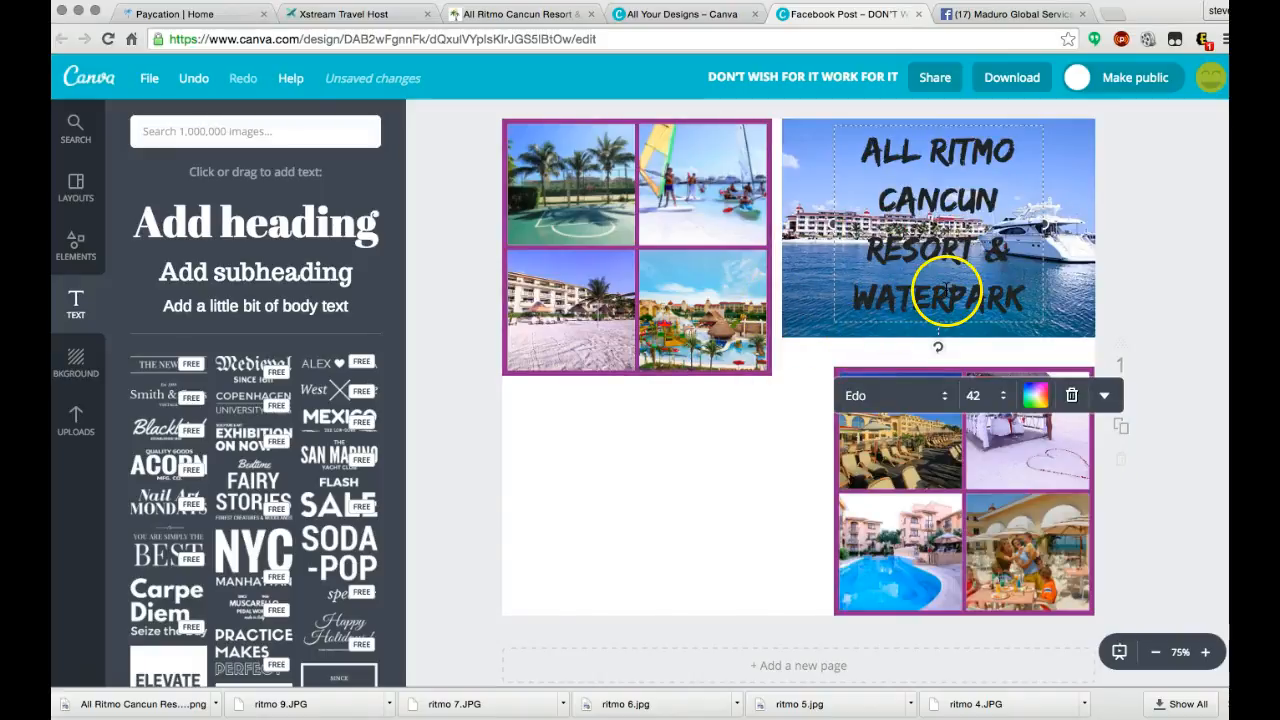
pyautogui.click(973, 395)
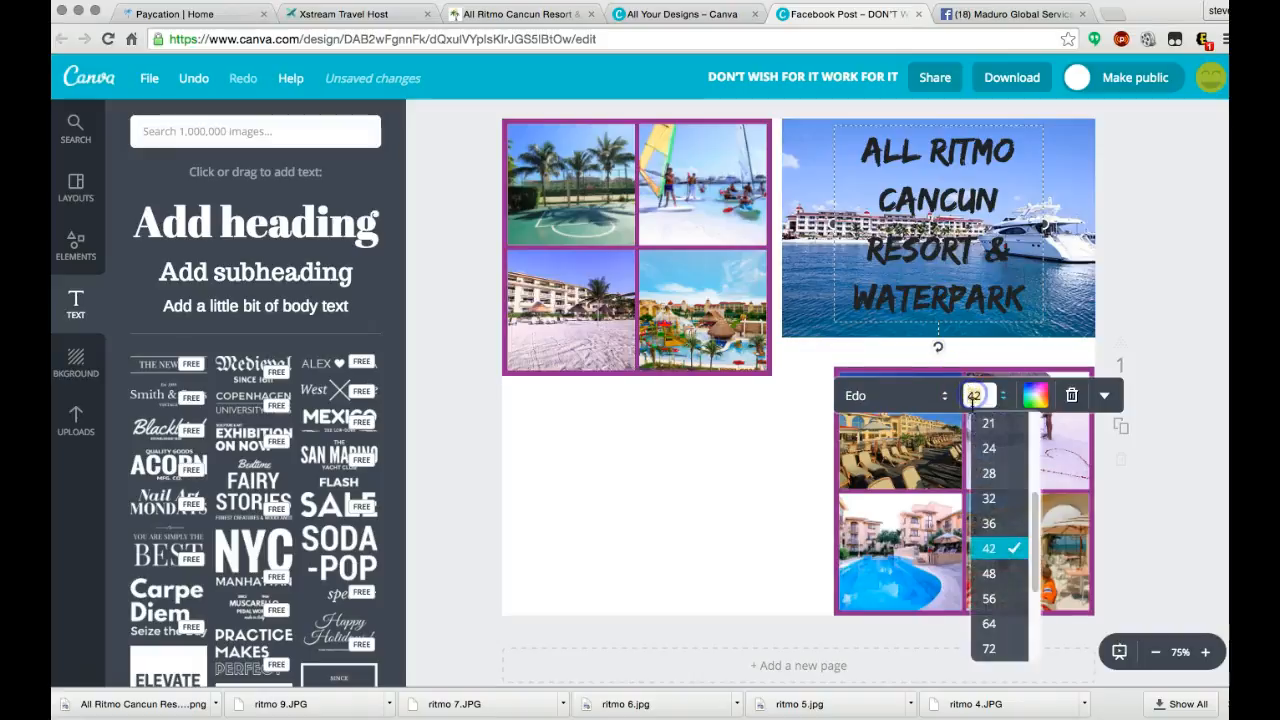
pyautogui.click(990, 574)
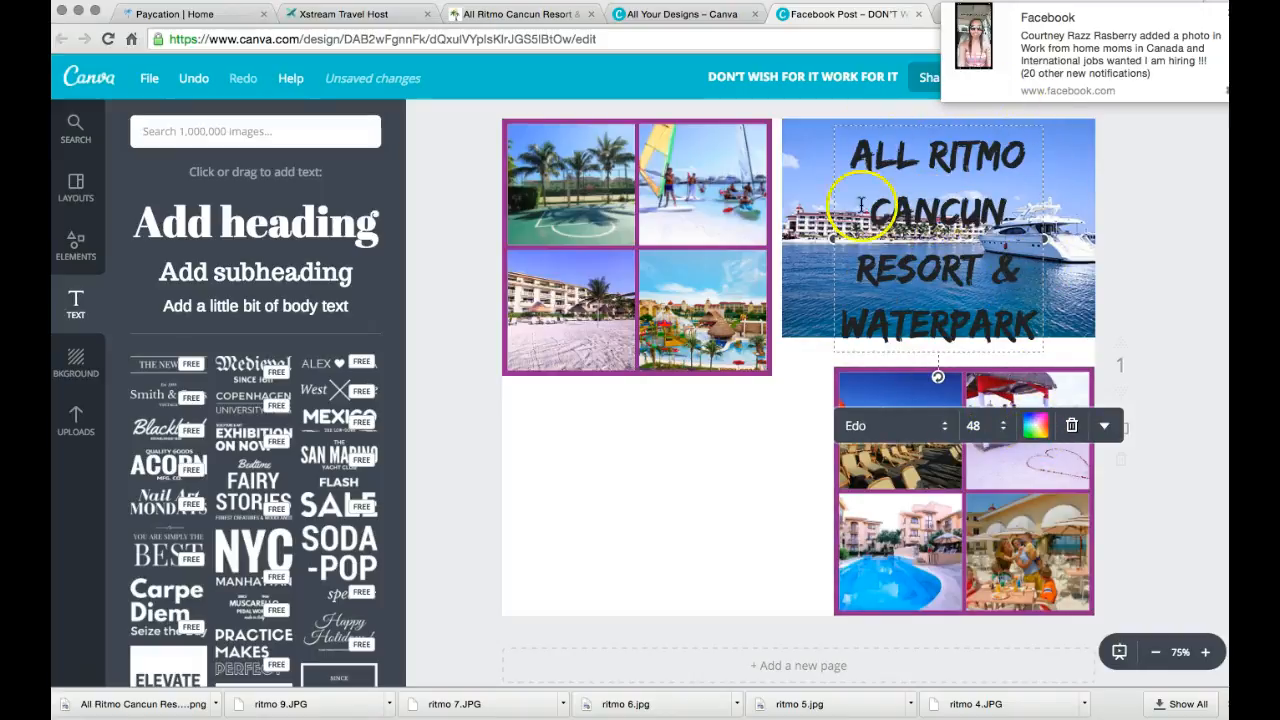
# Color the resort name heading white
pyautogui.click(1036, 428)
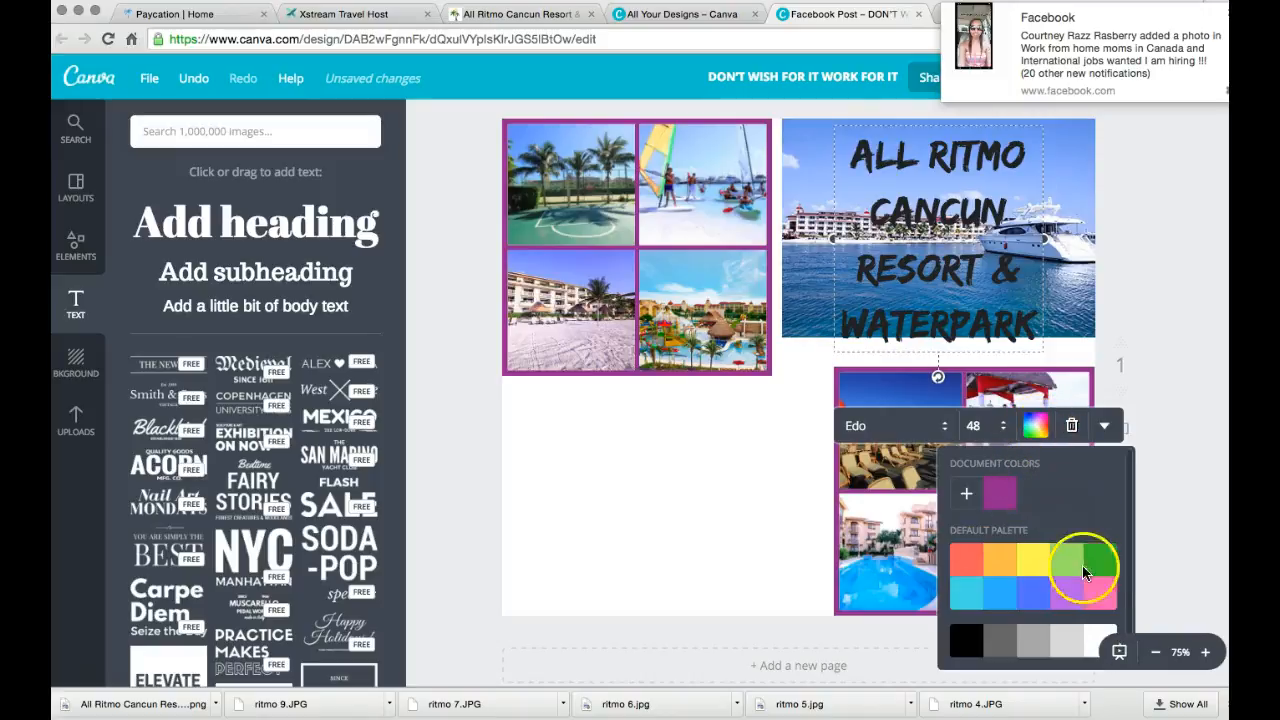
pyautogui.click(1100, 636)
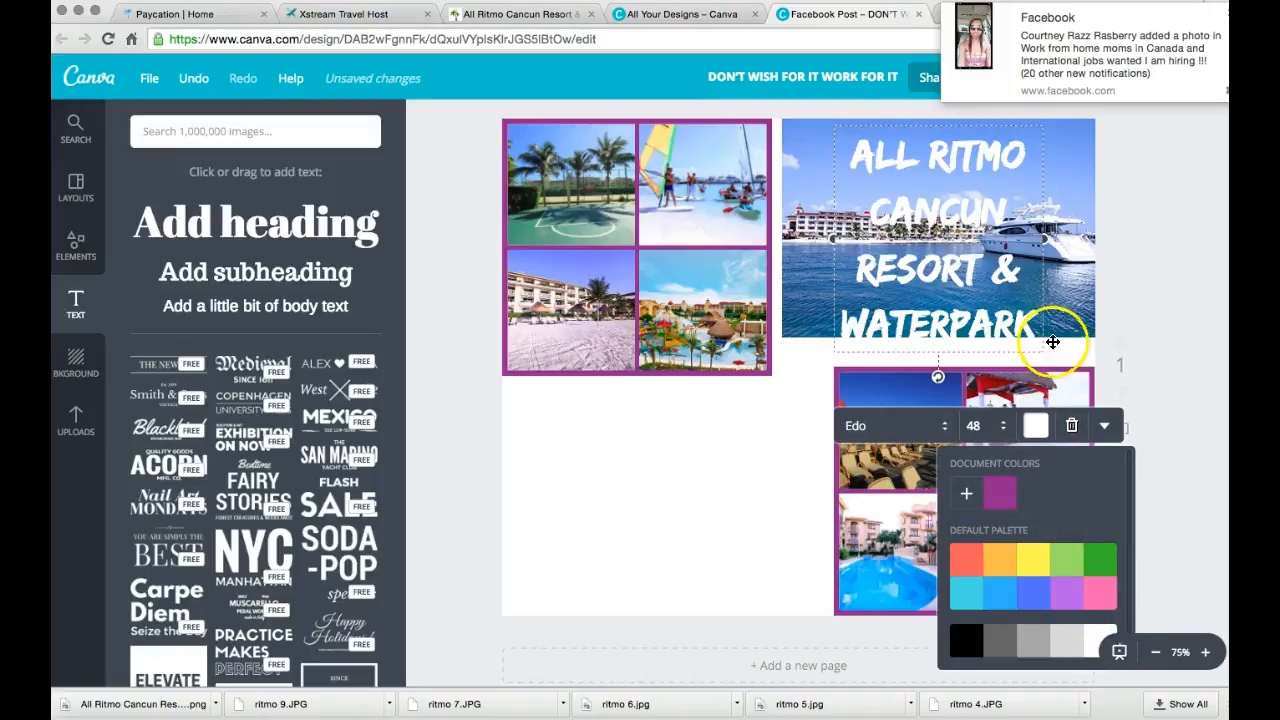
pyautogui.click(1158, 245)
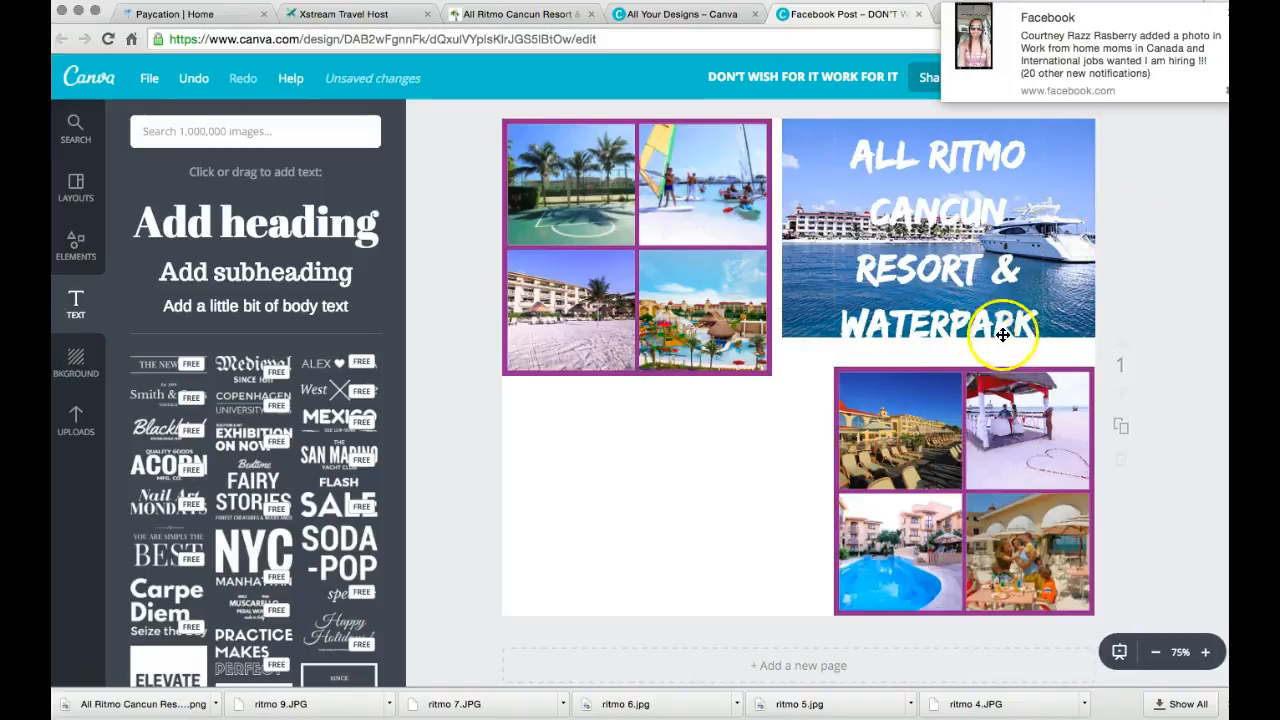
# Move the resort name heading slightly upward so all four lines fit on the yacht photo
pyautogui.click(958, 285)
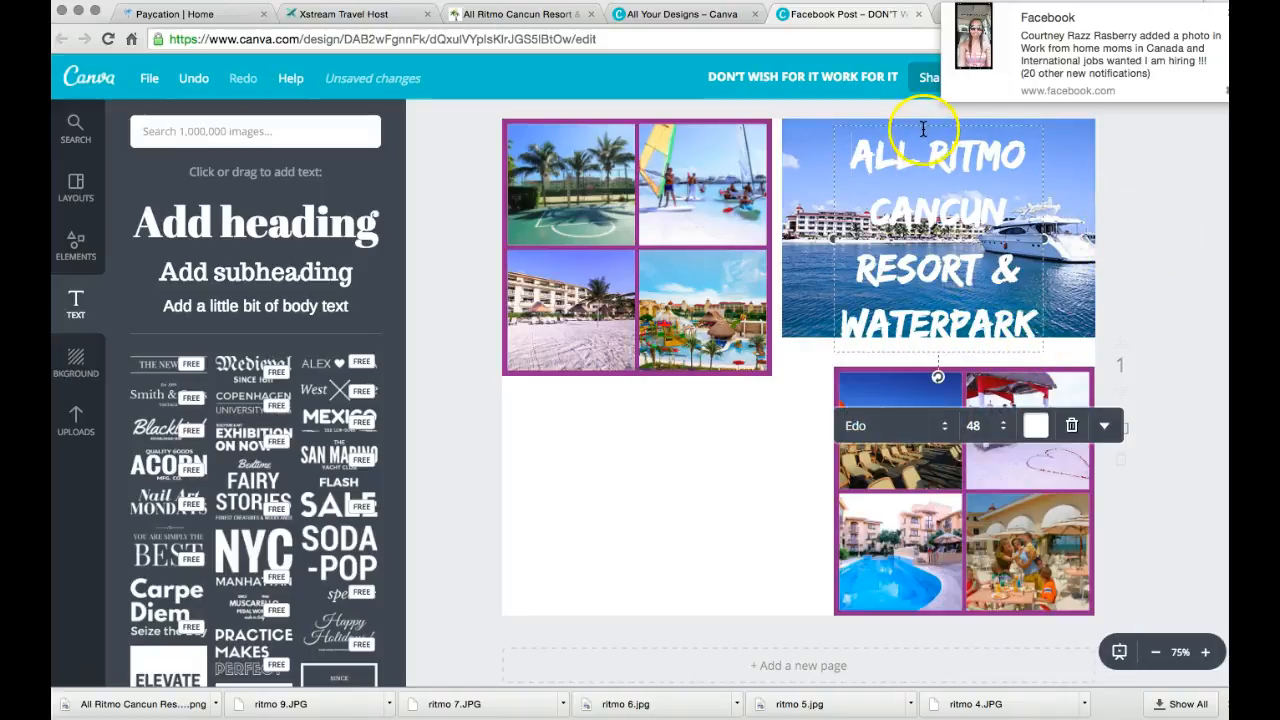
pyautogui.moveTo(923, 124); pyautogui.dragTo(922, 107)
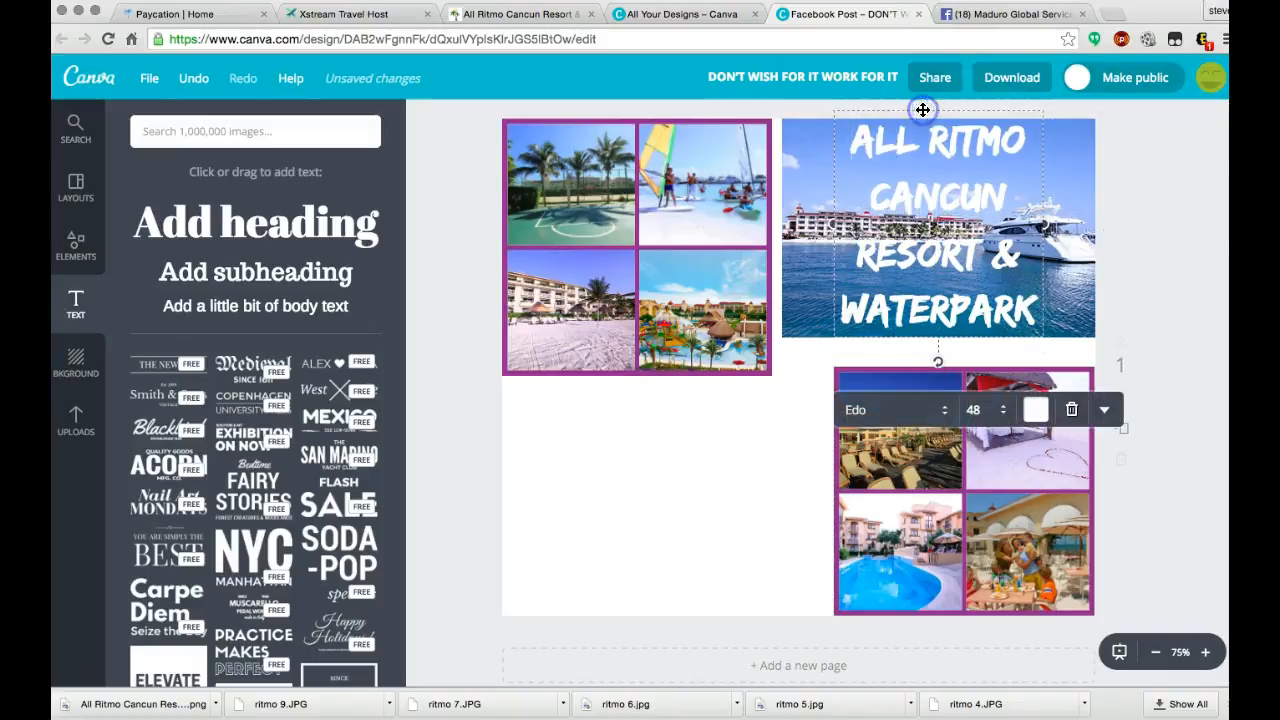
pyautogui.click(734, 420)
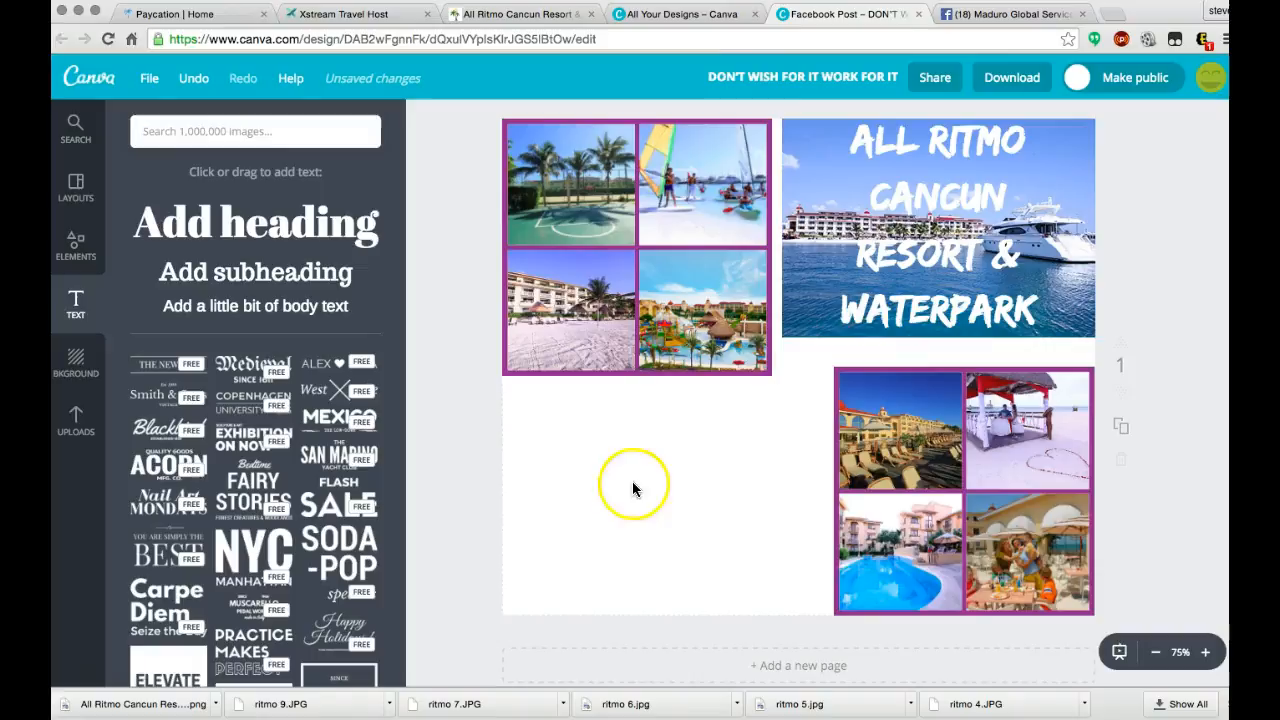
# Check the finished flyer on the Facebook page, and fill the Canva design's background with bright sky blue from the default palette
pyautogui.click(955, 12)
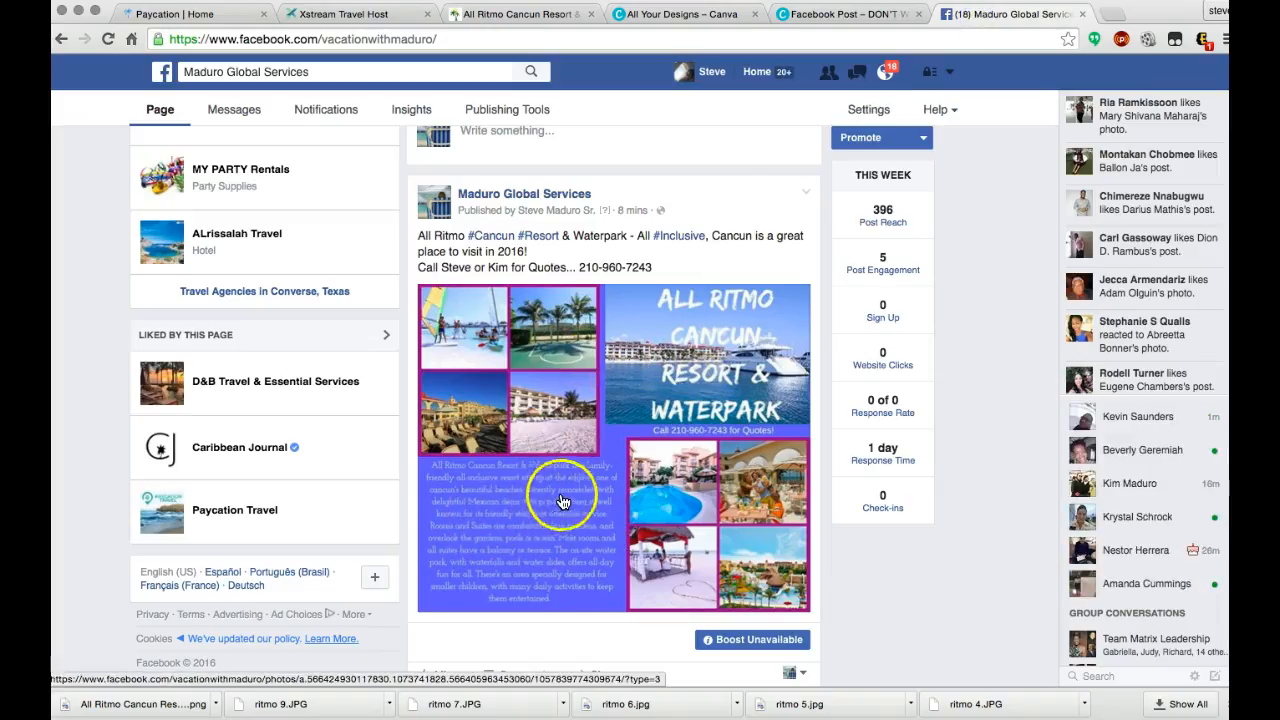
pyautogui.click(559, 502)
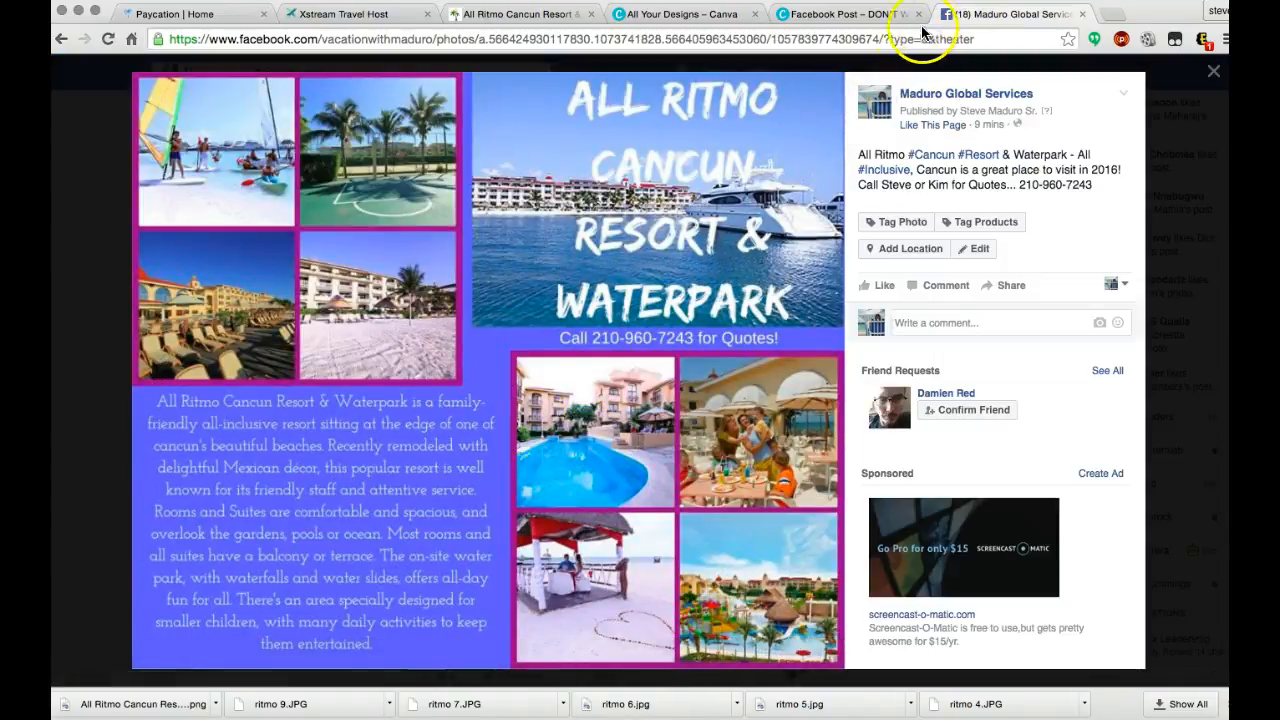
pyautogui.click(871, 16)
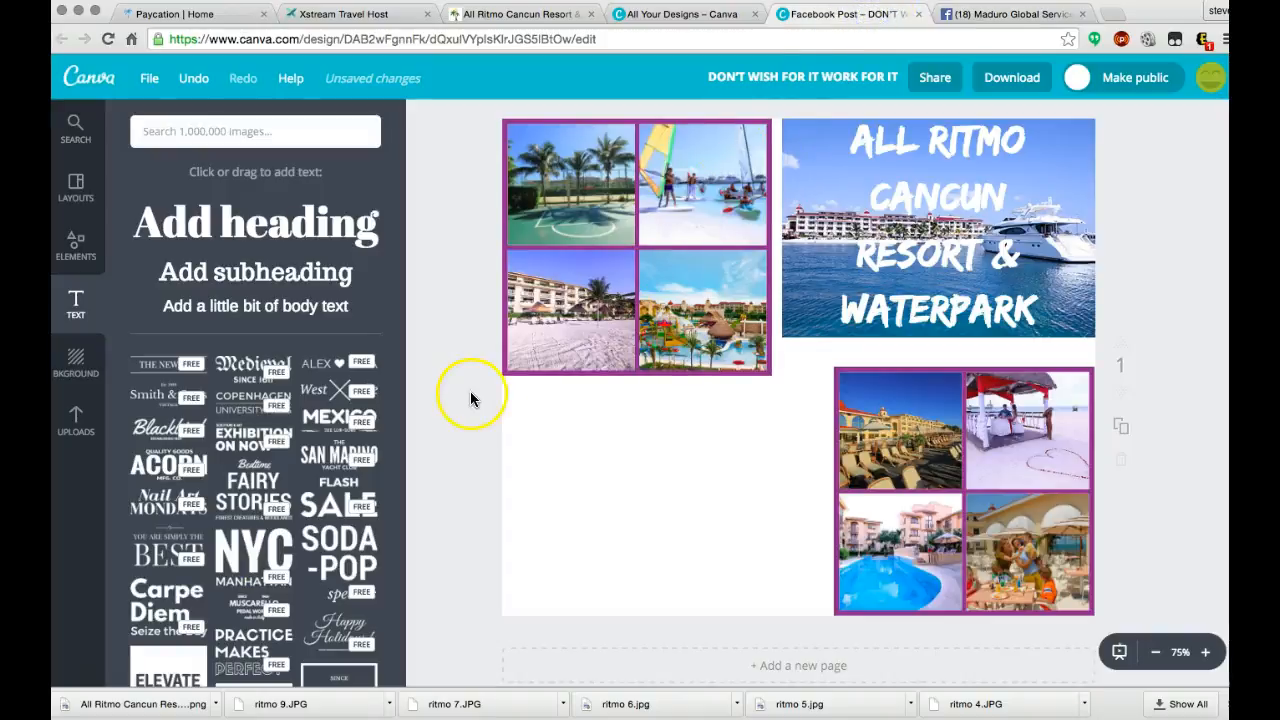
pyautogui.click(75, 366)
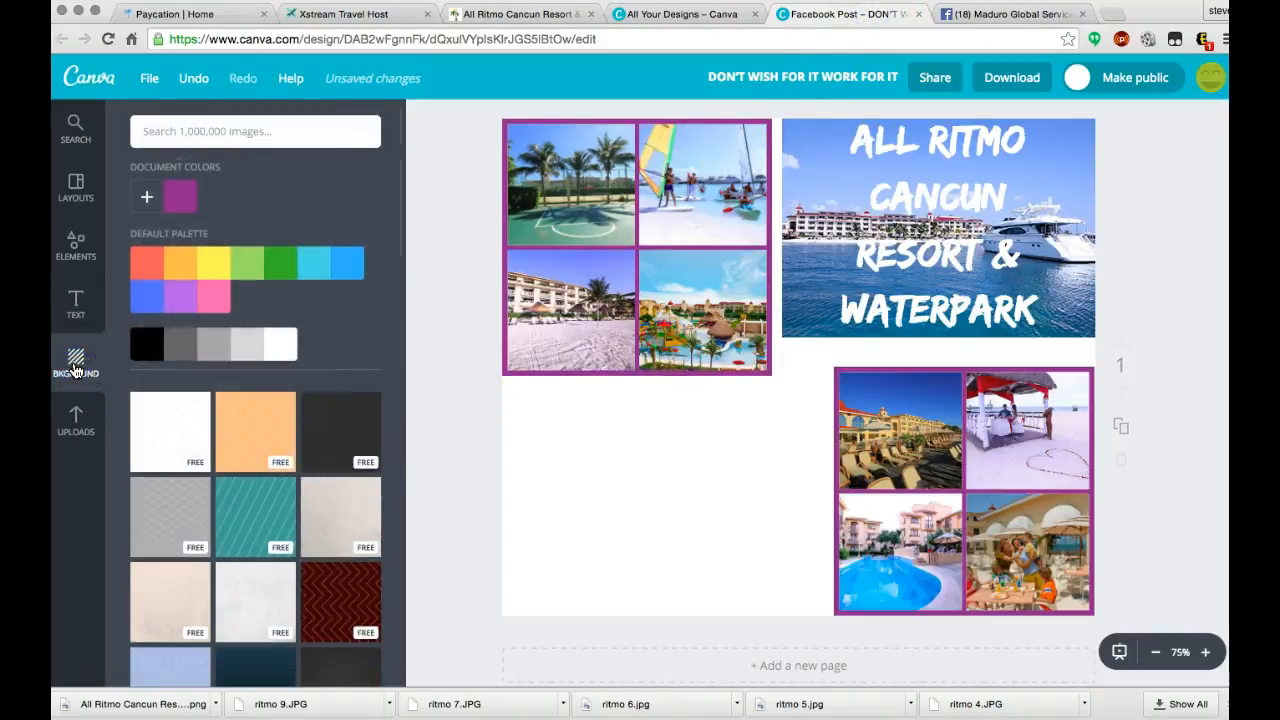
pyautogui.click(146, 303)
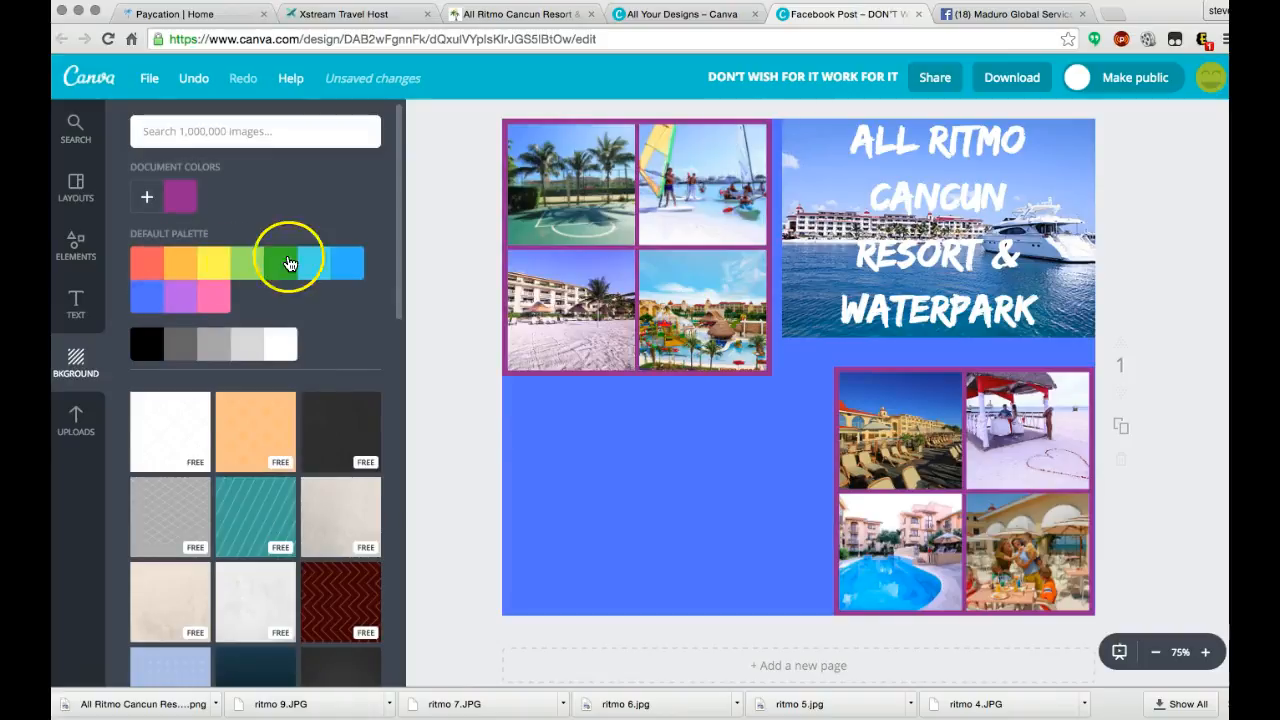
pyautogui.click(350, 263)
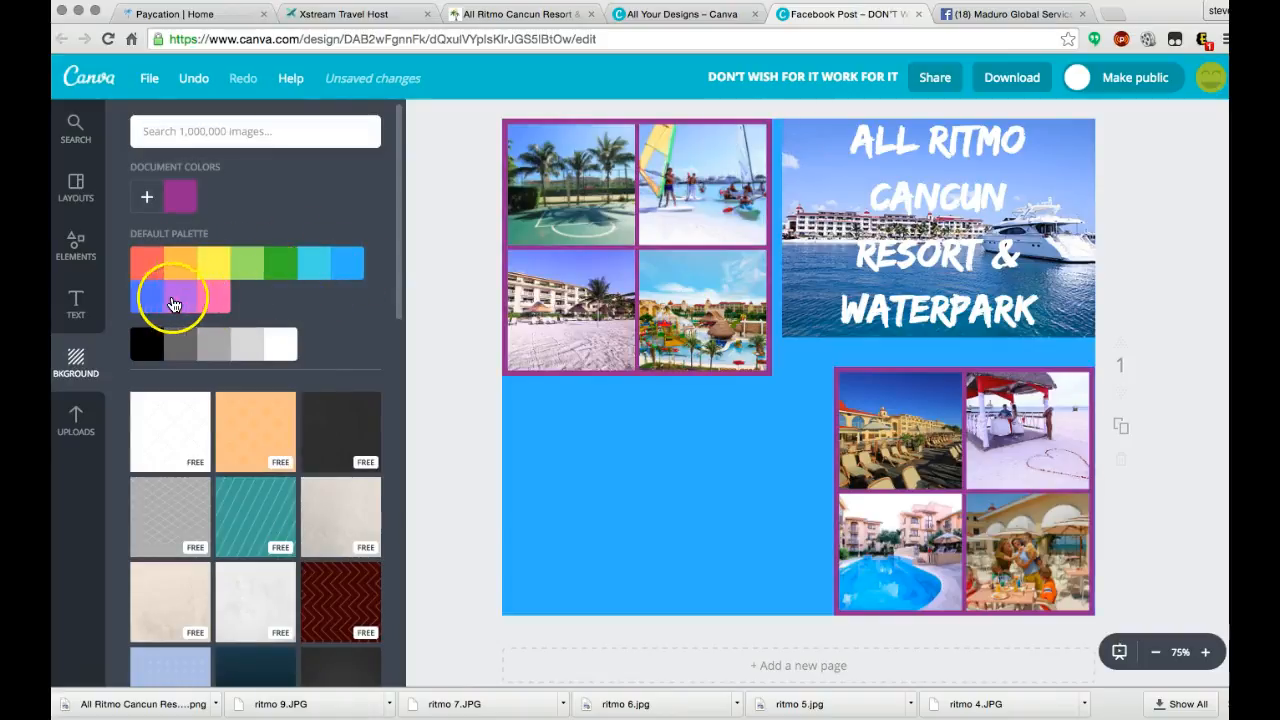
pyautogui.click(147, 304)
pyautogui.click(348, 261)
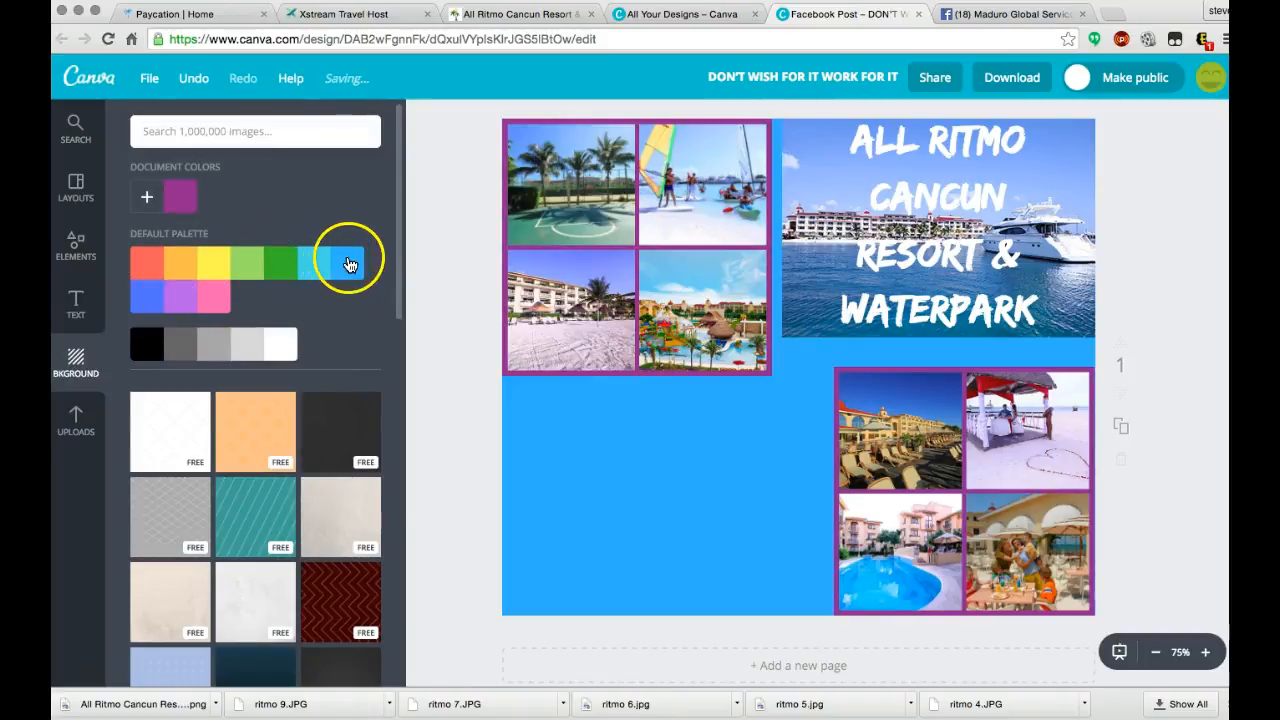
pyautogui.click(318, 264)
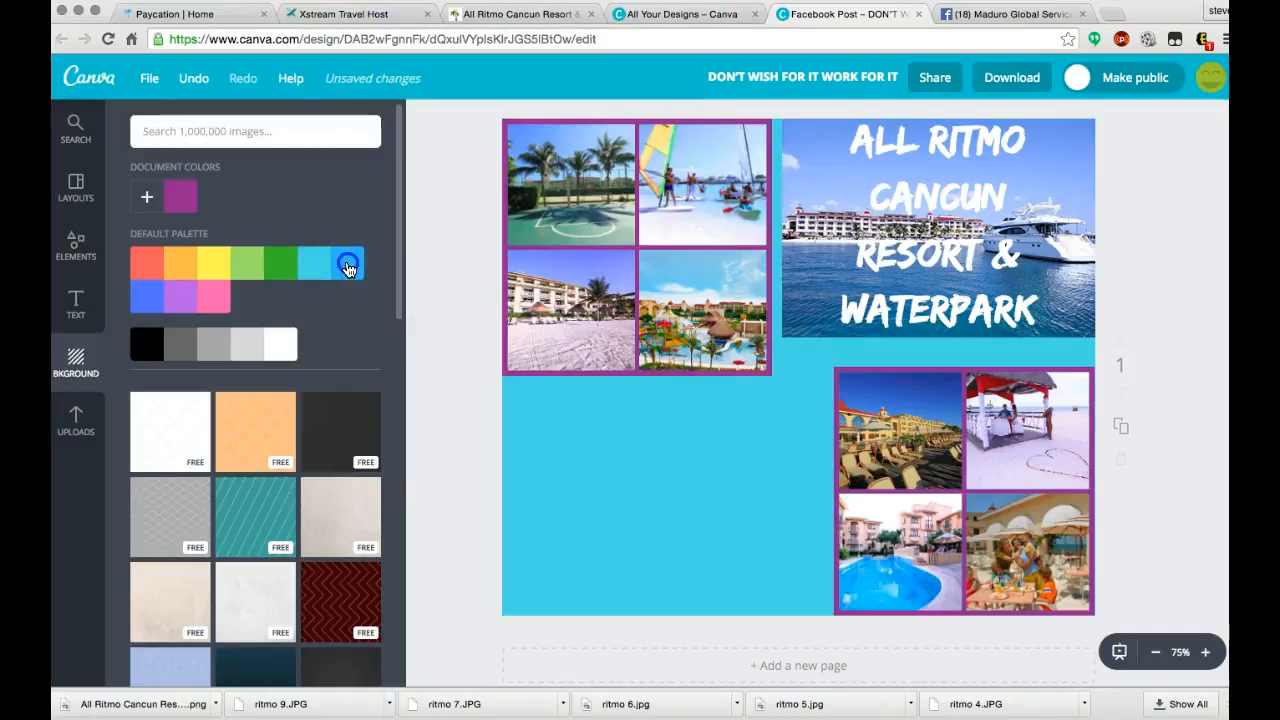
pyautogui.click(347, 265)
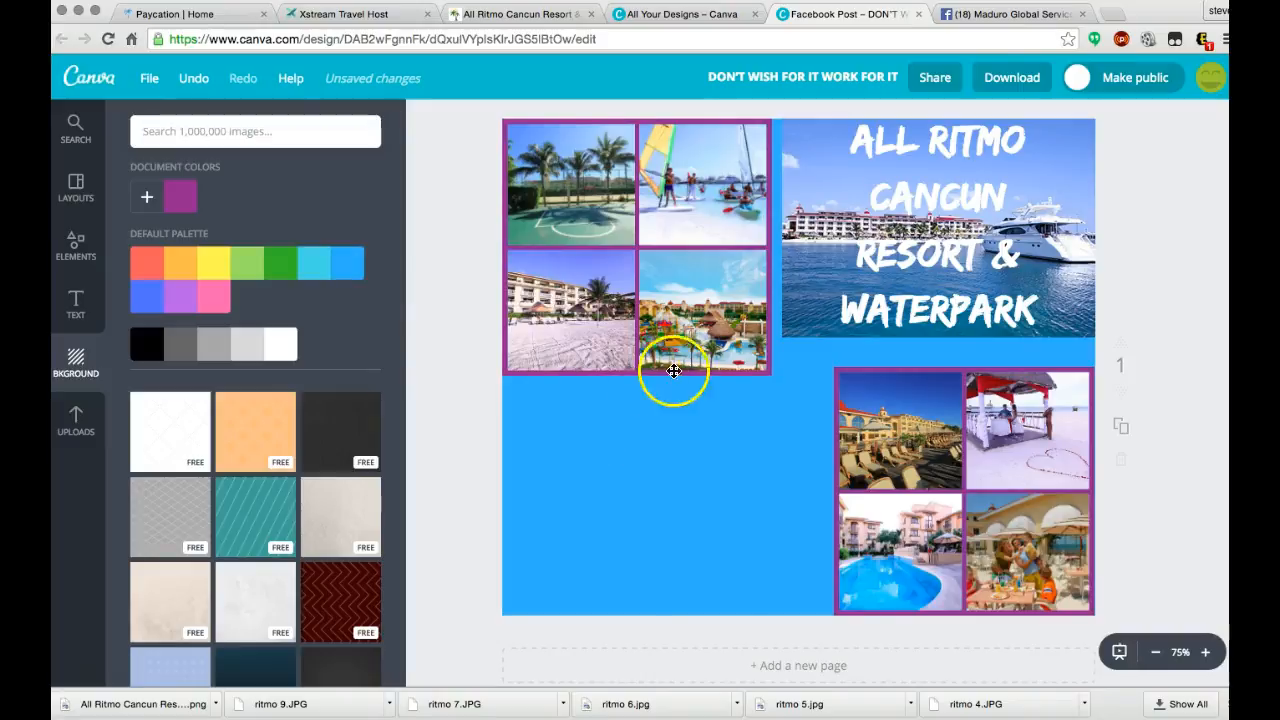
# Compare the second welcome paragraph on the resort's web page with the description on the published Facebook flyer
pyautogui.click(985, 18)
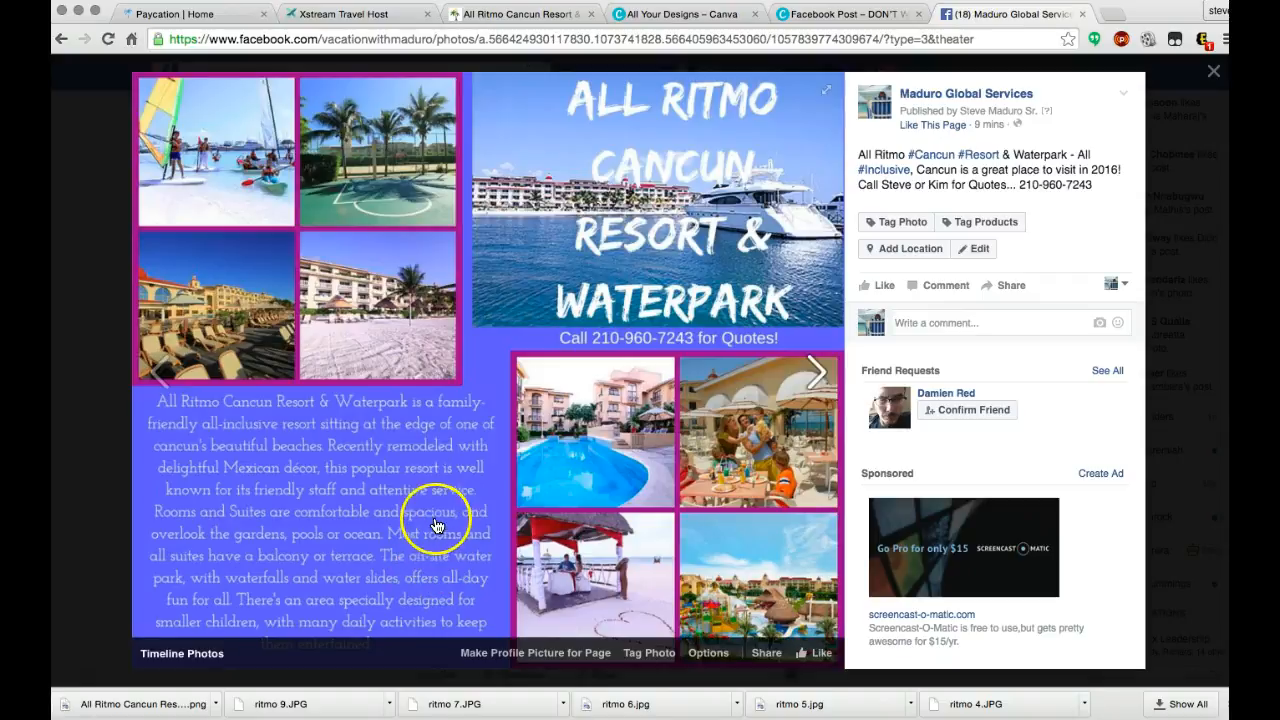
pyautogui.click(531, 15)
pyautogui.scroll(-5, 416, 390)
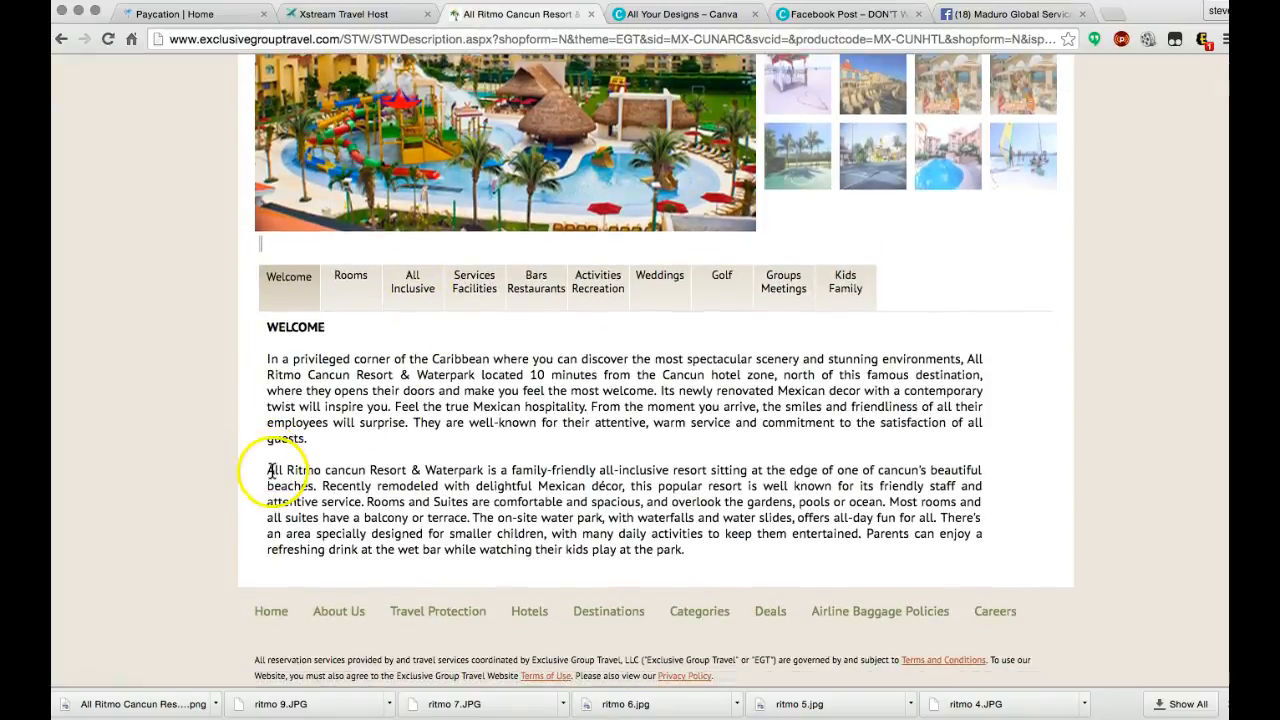
pyautogui.moveTo(268, 470); pyautogui.dragTo(862, 528)
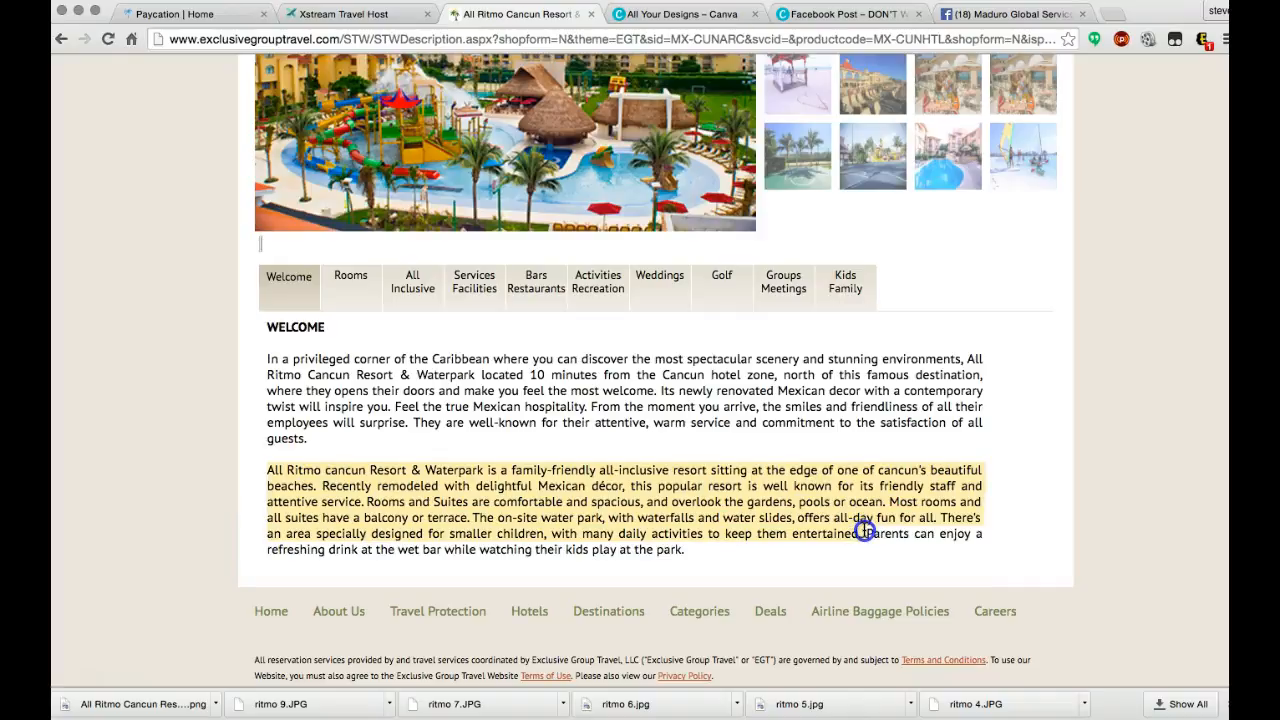
pyautogui.moveTo(765, 558); pyautogui.dragTo(694, 554)
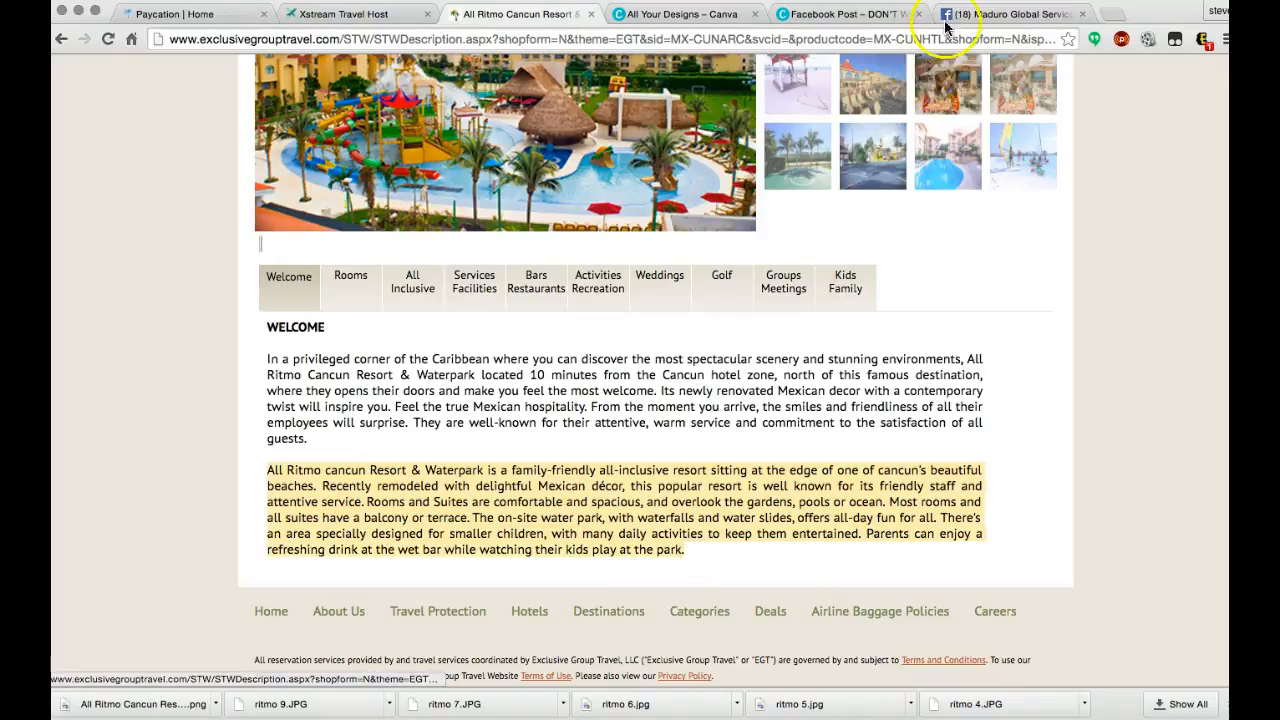
pyautogui.click(1008, 14)
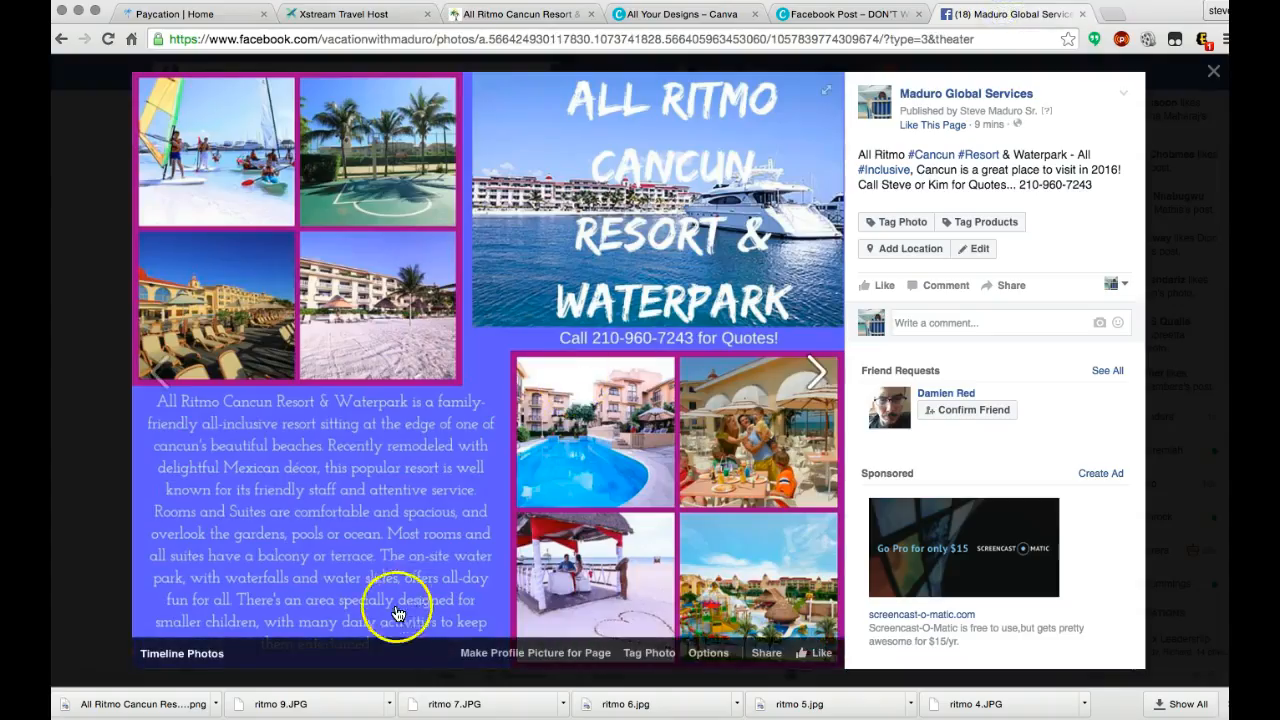
pyautogui.click(394, 517)
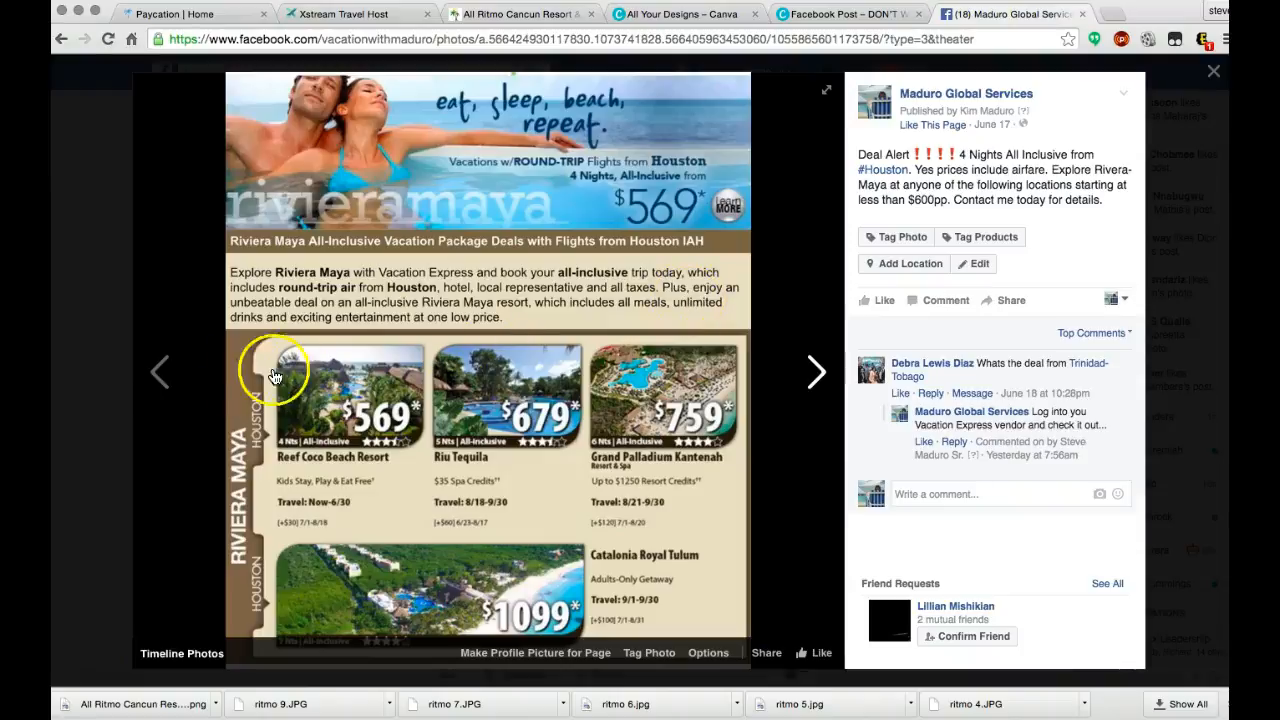
pyautogui.click(159, 372)
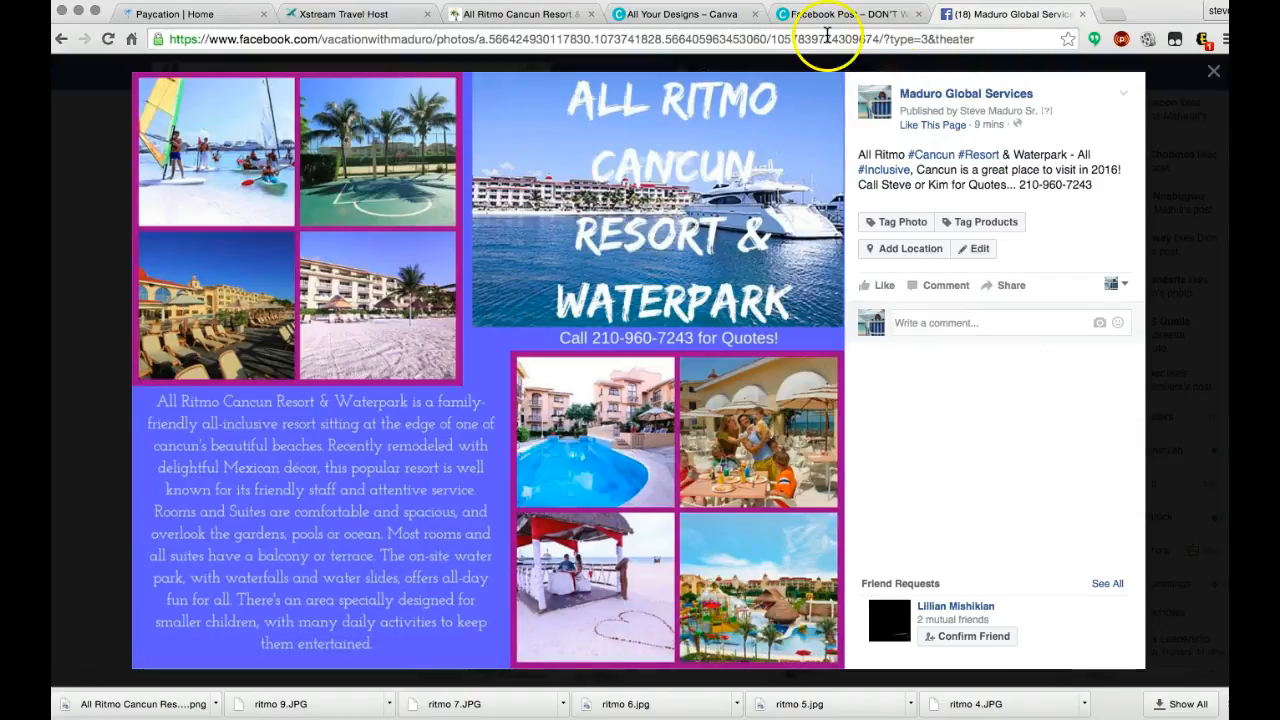
# Copy the second welcome paragraph on the resort's web page, from "All Ritmo cancun Resort & Waterpark" through "keep them entertained."
pyautogui.click(582, 28)
pyautogui.click(592, 572)
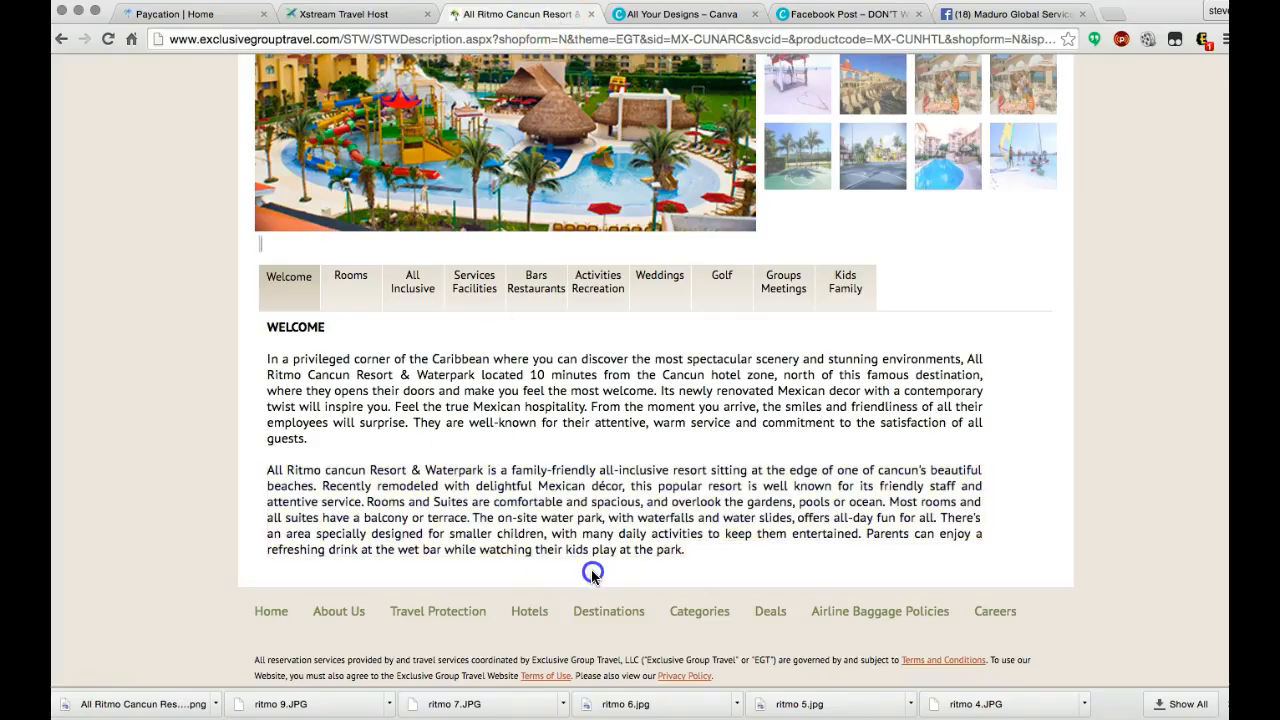
pyautogui.moveTo(862, 537); pyautogui.dragTo(268, 477)
pyautogui.press('super+c')
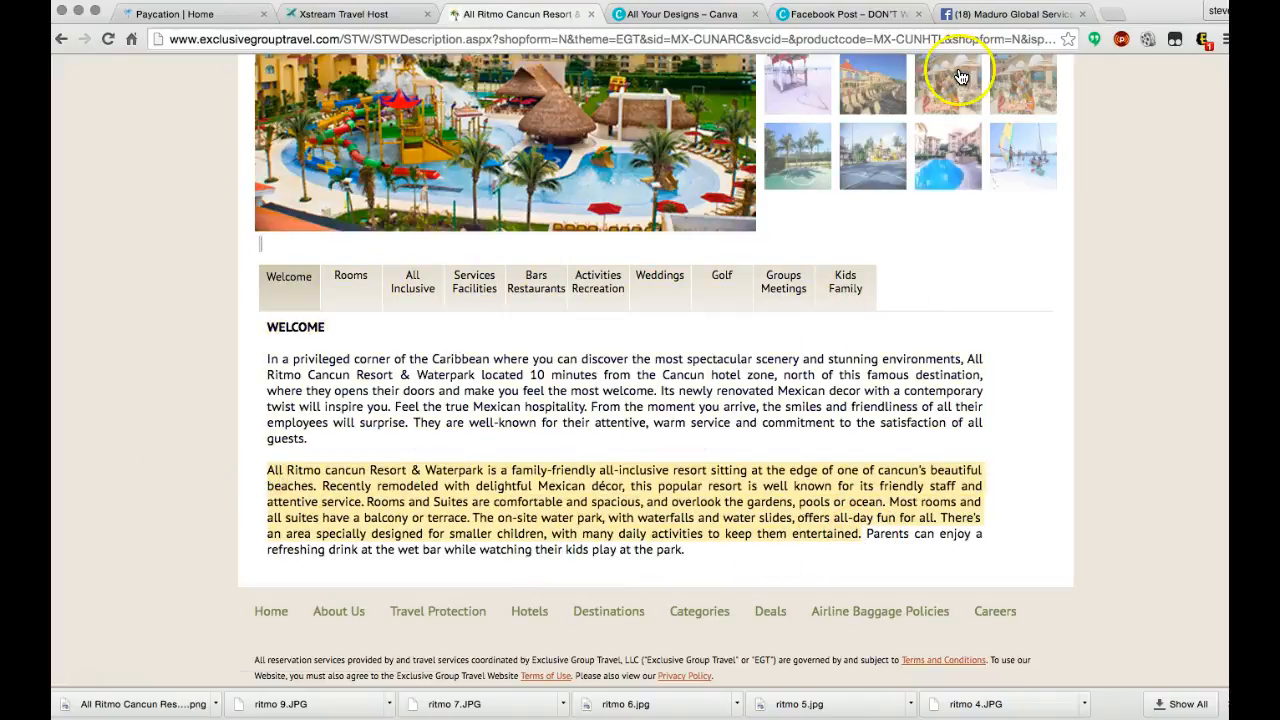
pyautogui.rightClick(731, 493)
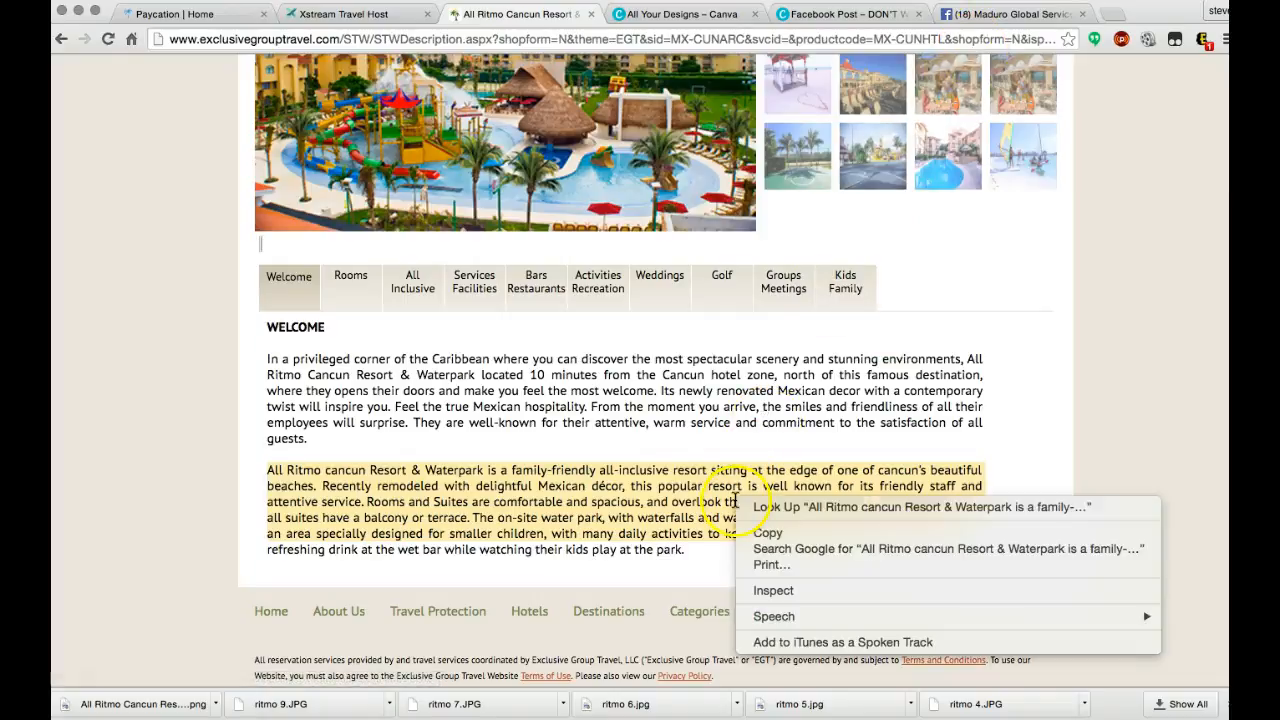
pyautogui.click(790, 530)
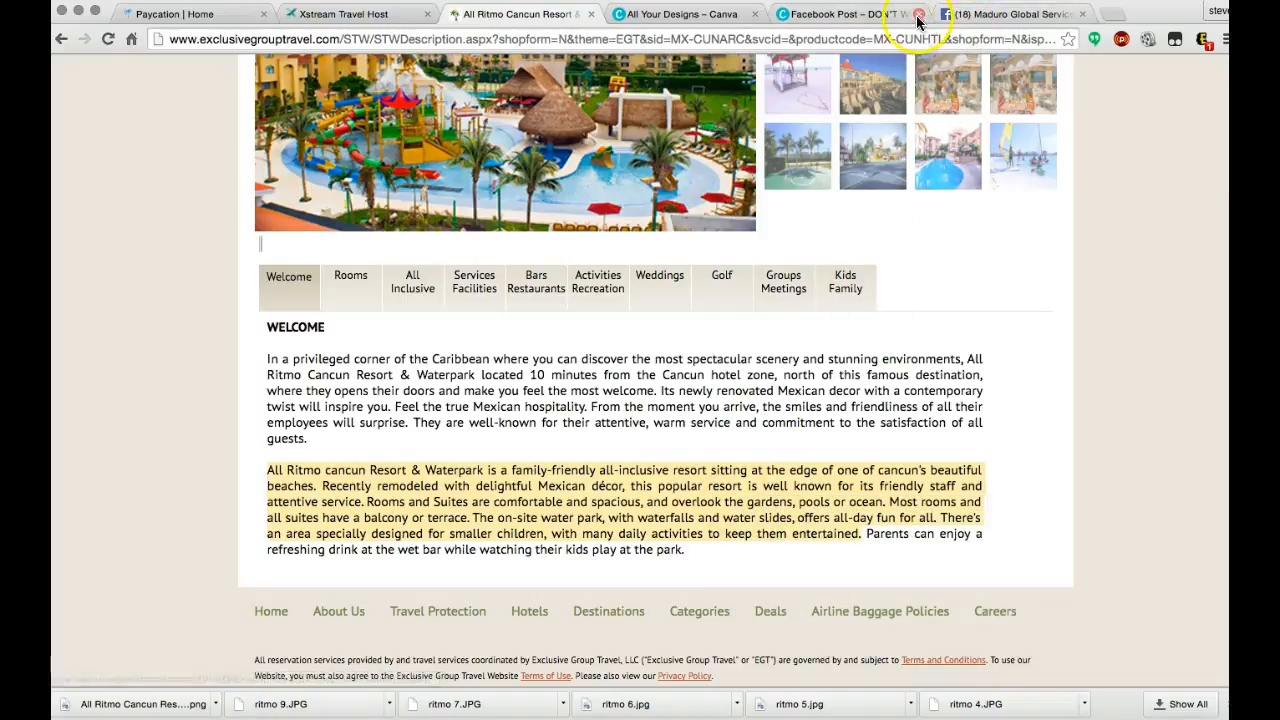
# Add body text to the Canva design below the upper-left photo grid and widen its box to reach the lower-right grid
pyautogui.click(868, 15)
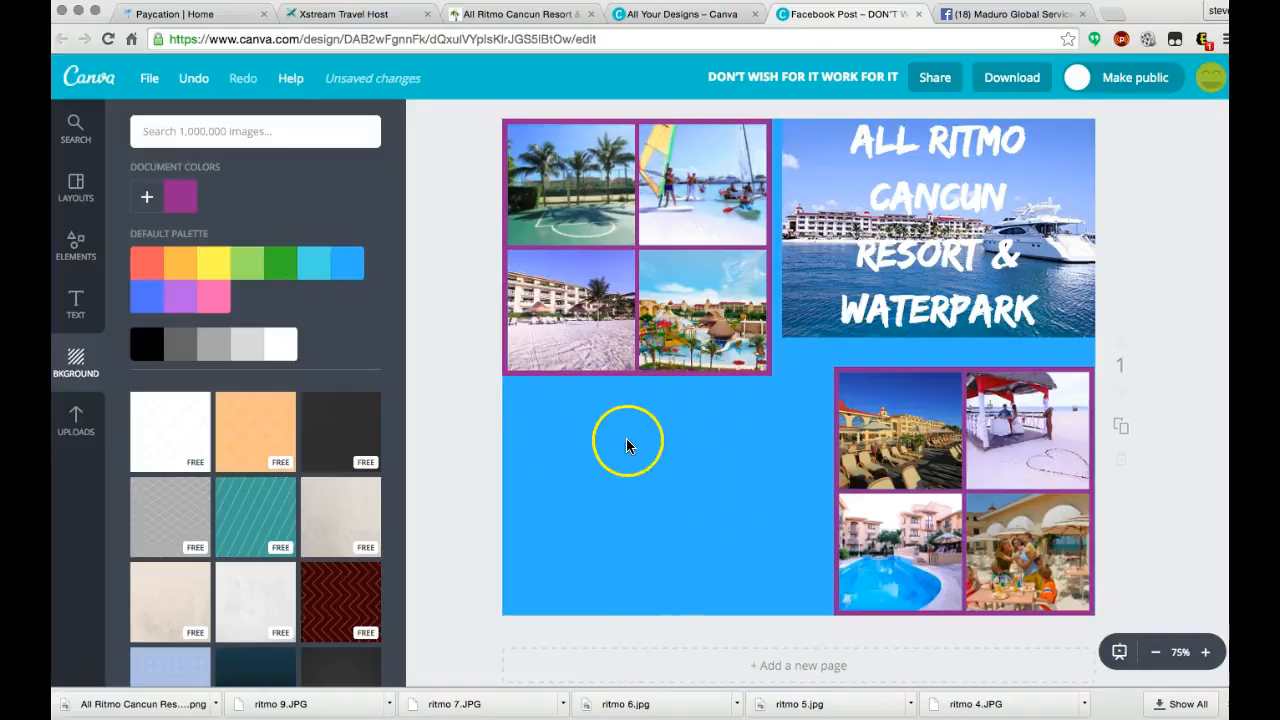
pyautogui.click(78, 318)
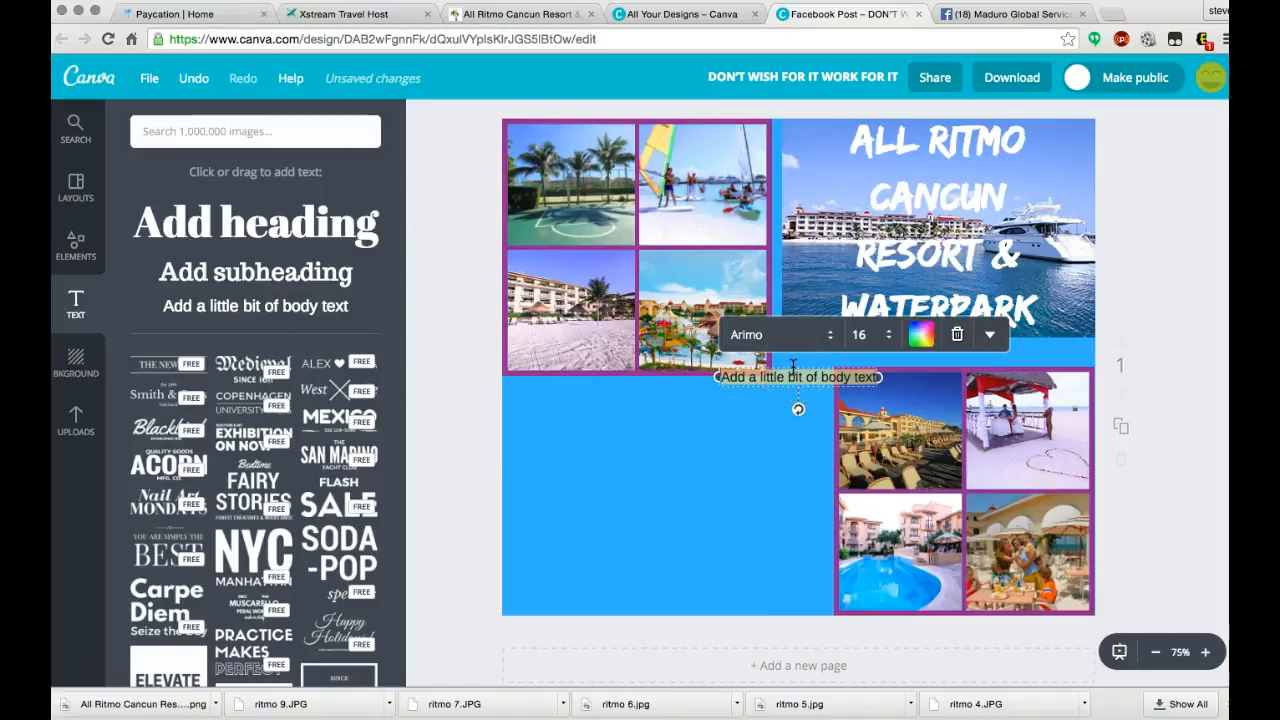
pyautogui.moveTo(793, 366); pyautogui.dragTo(581, 387)
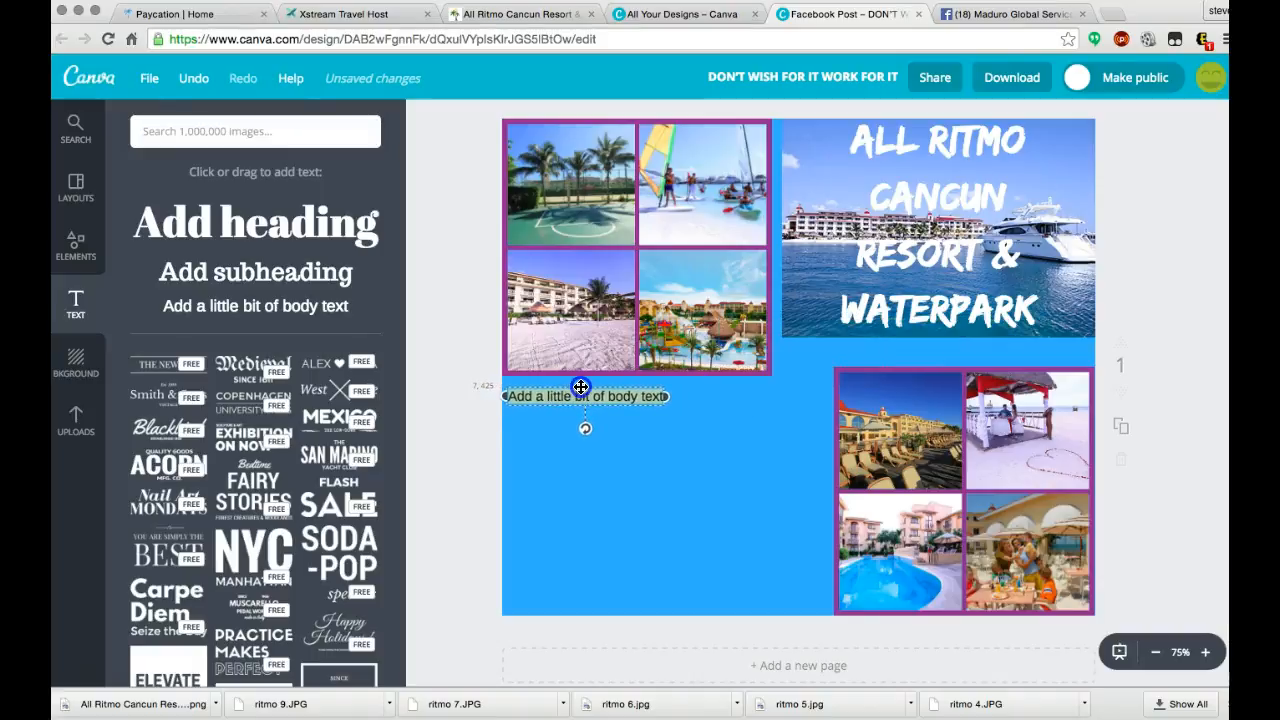
pyautogui.moveTo(666, 396); pyautogui.dragTo(830, 394)
# Replace the placeholder body text below the upper-left photo grid with the copied resort description paragraph
pyautogui.click(746, 400)
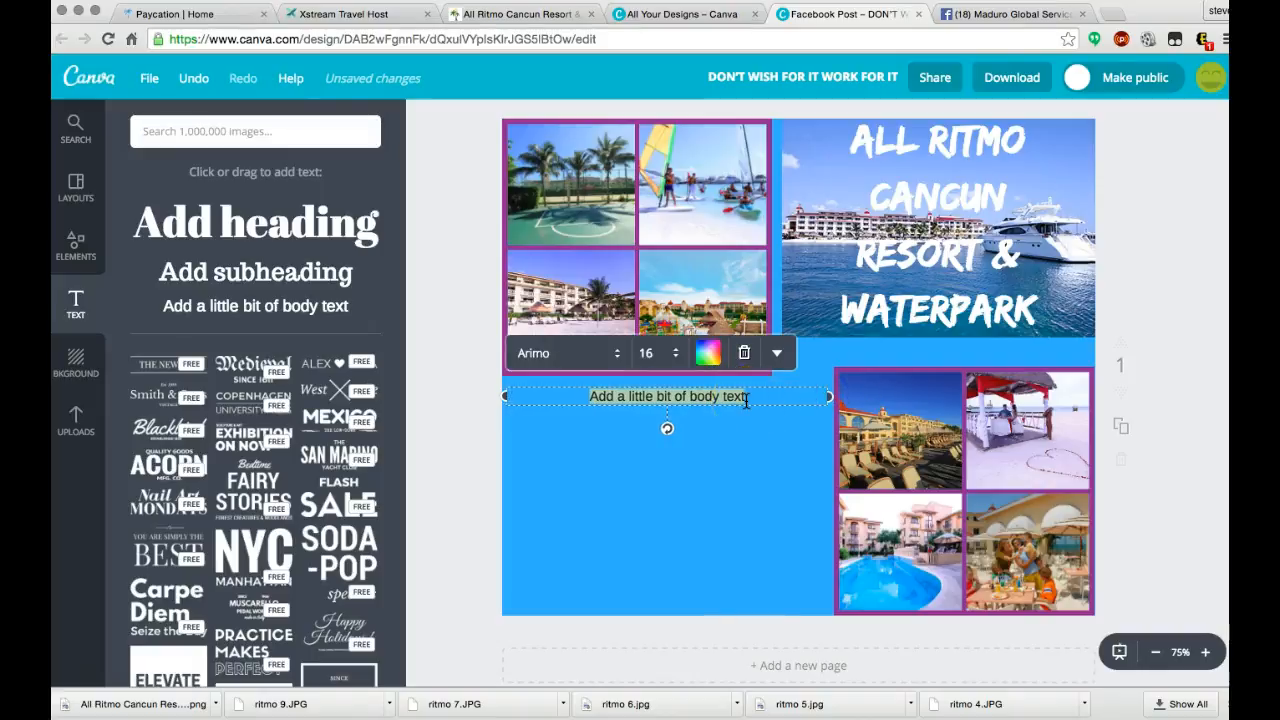
pyautogui.rightClick(733, 398)
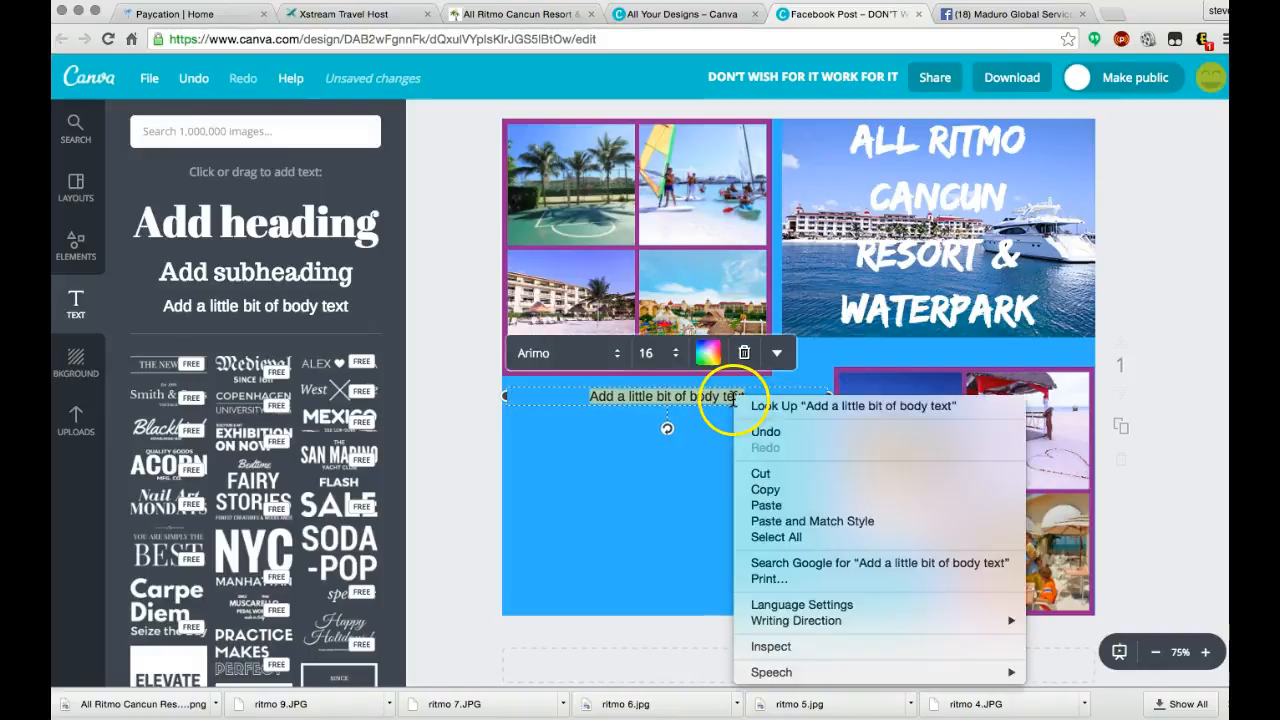
pyautogui.click(775, 506)
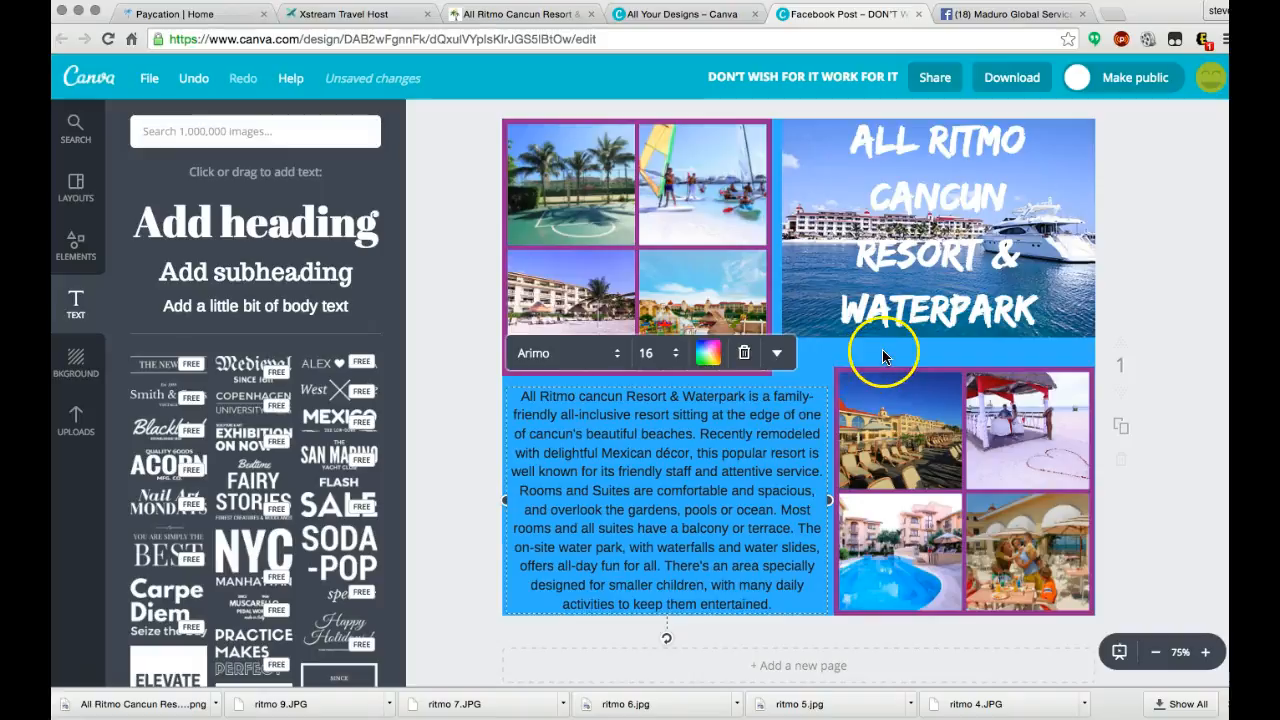
# Change the flyer's background to the royal blue in the default palette
pyautogui.click(883, 356)
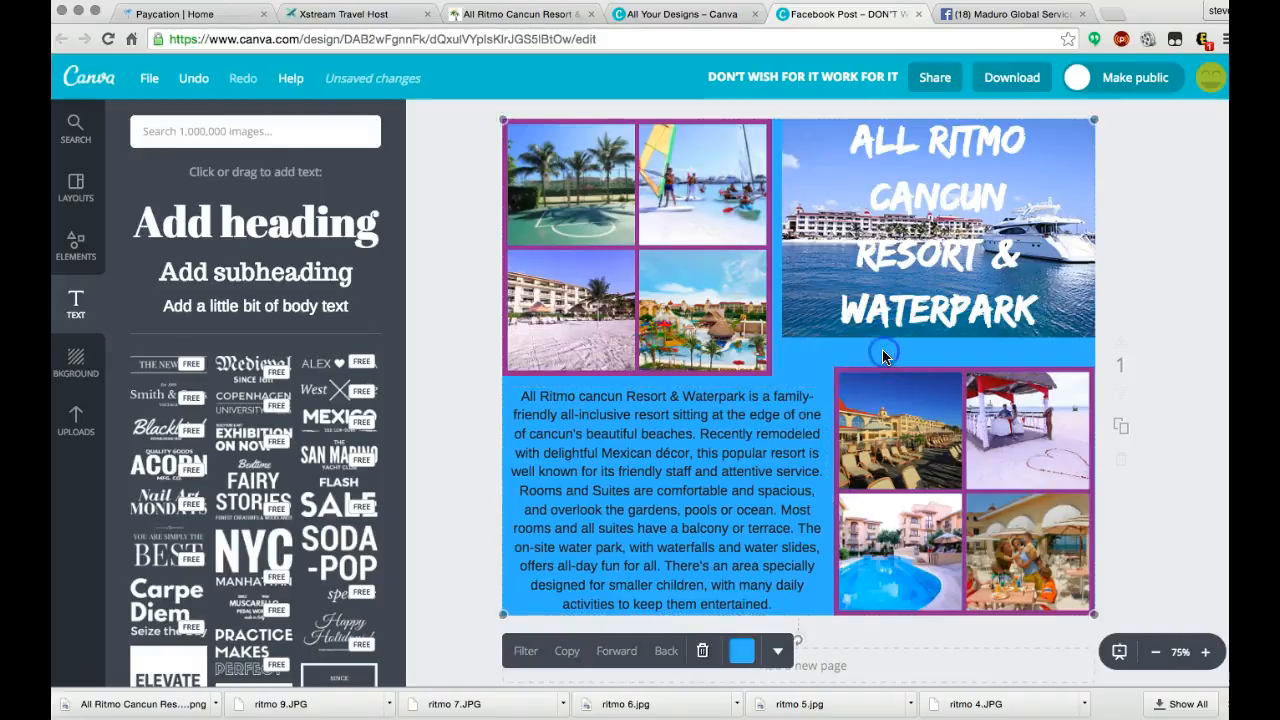
pyautogui.click(741, 651)
pyautogui.click(738, 550)
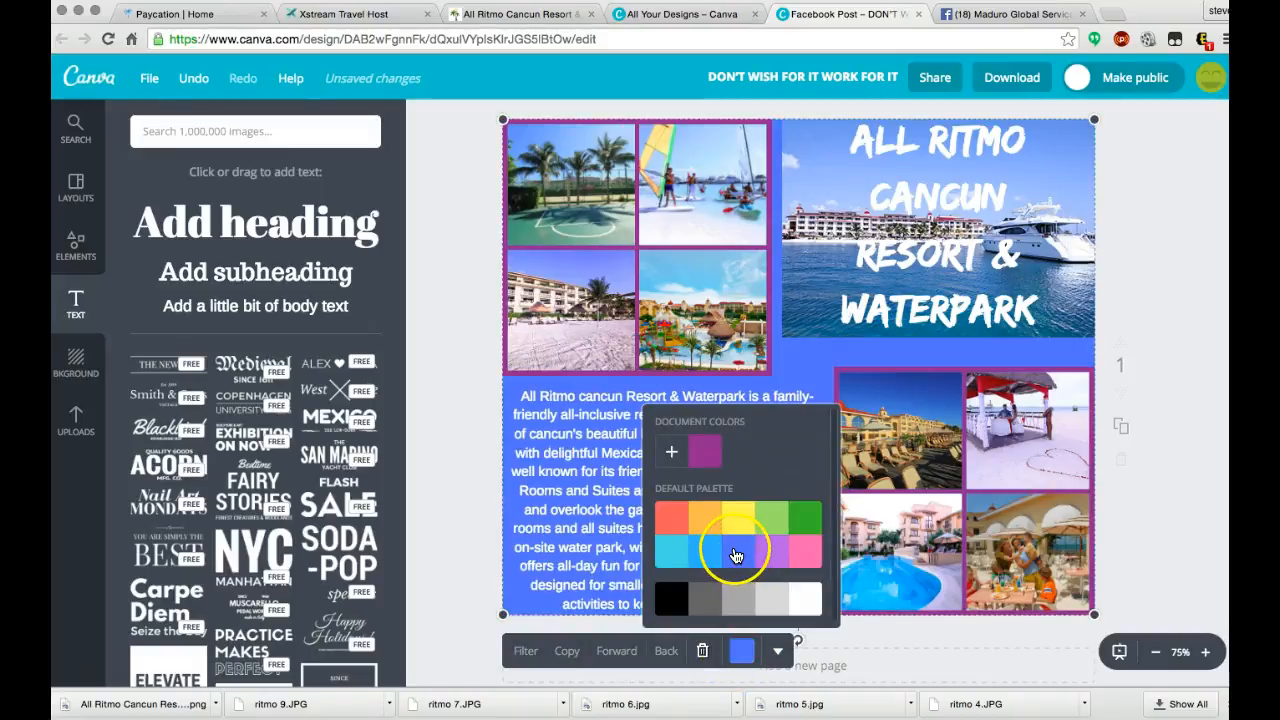
pyautogui.click(806, 350)
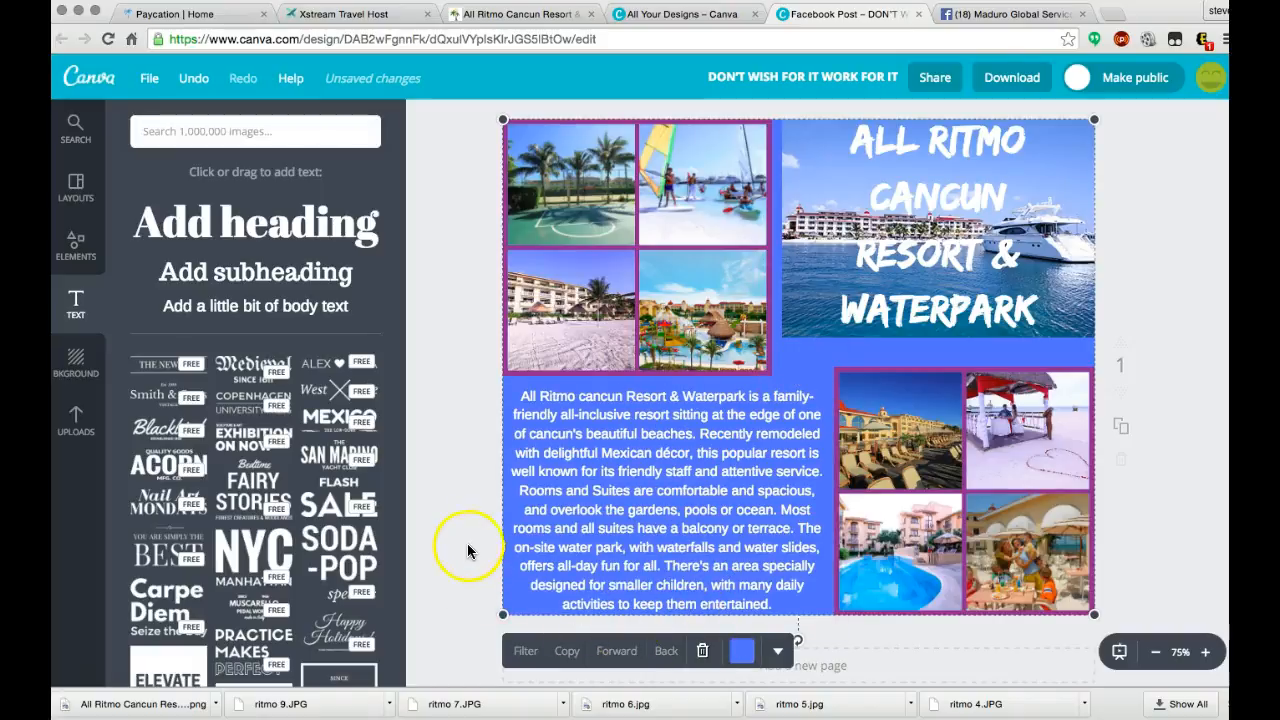
# Add a body text line between the yacht photo and the lower-right photo grid and widen its box to the yacht photo's width
pyautogui.click(312, 306)
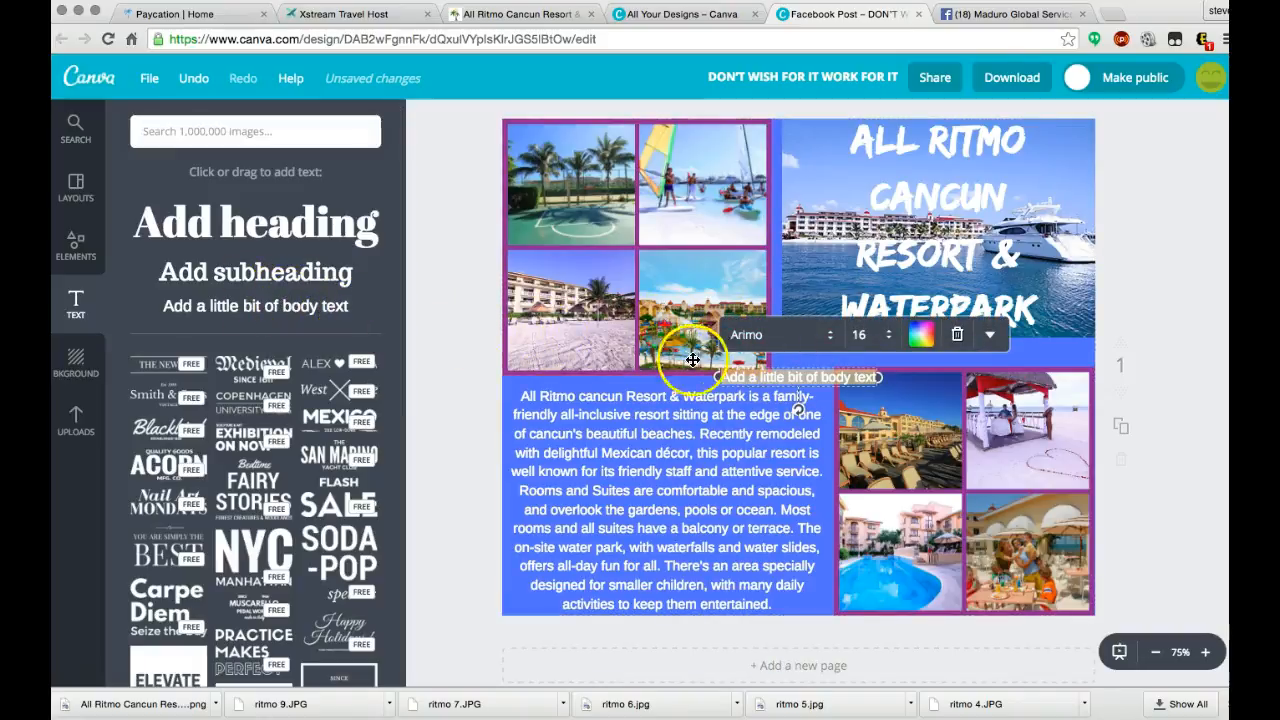
pyautogui.moveTo(782, 365); pyautogui.dragTo(886, 340)
pyautogui.moveTo(986, 351); pyautogui.dragTo(1094, 350)
pyautogui.click(958, 342)
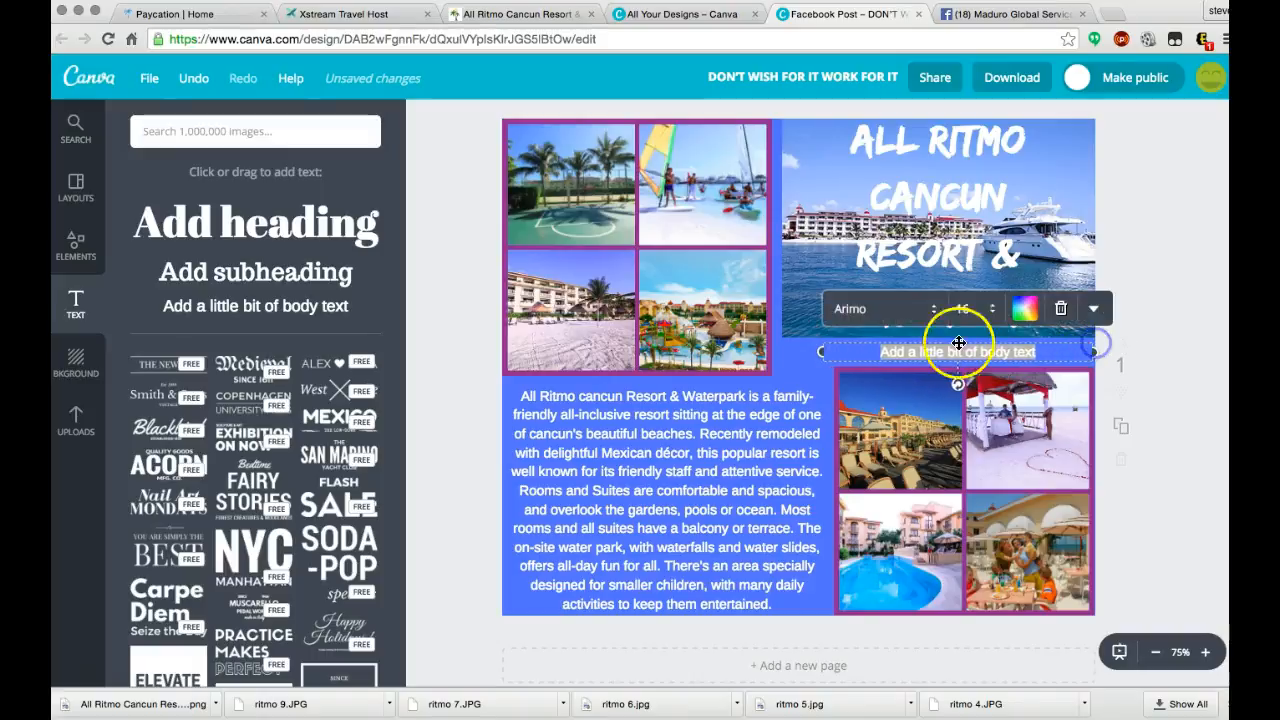
pyautogui.moveTo(821, 351); pyautogui.dragTo(787, 353)
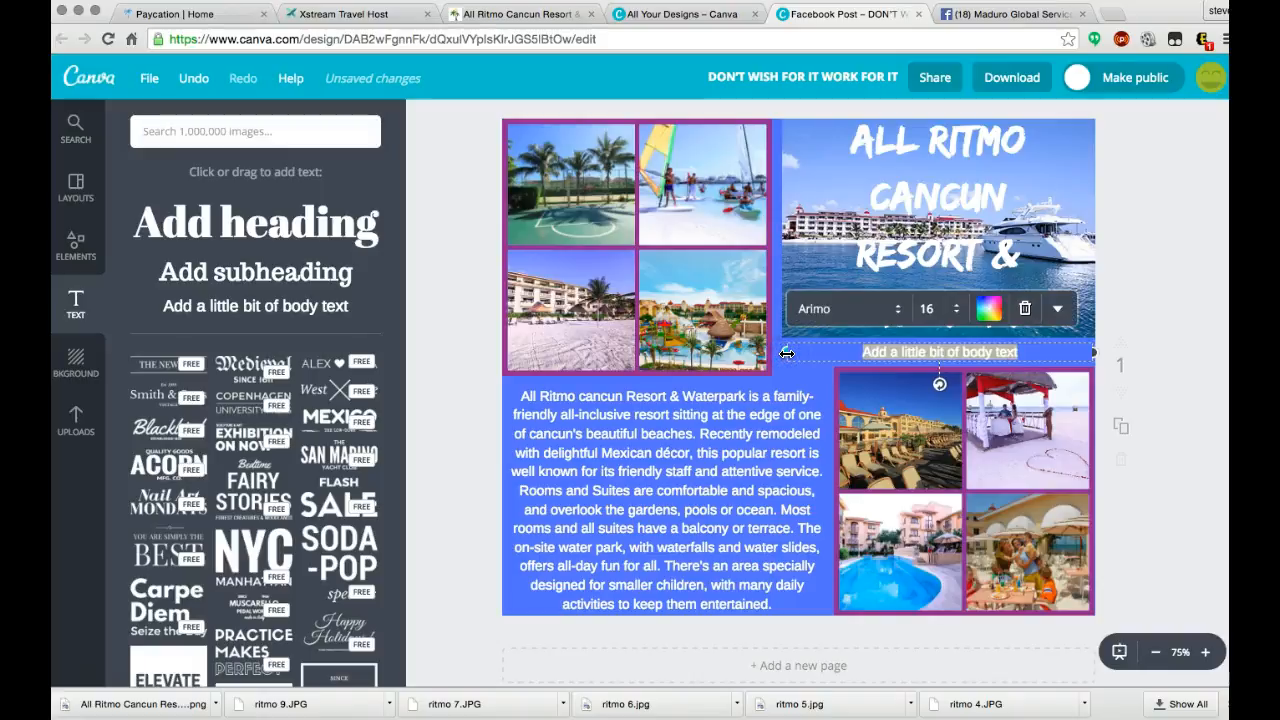
# Enter "Your name and number goes here!!" in the text line below the yacht photo
pyautogui.write('Your name')
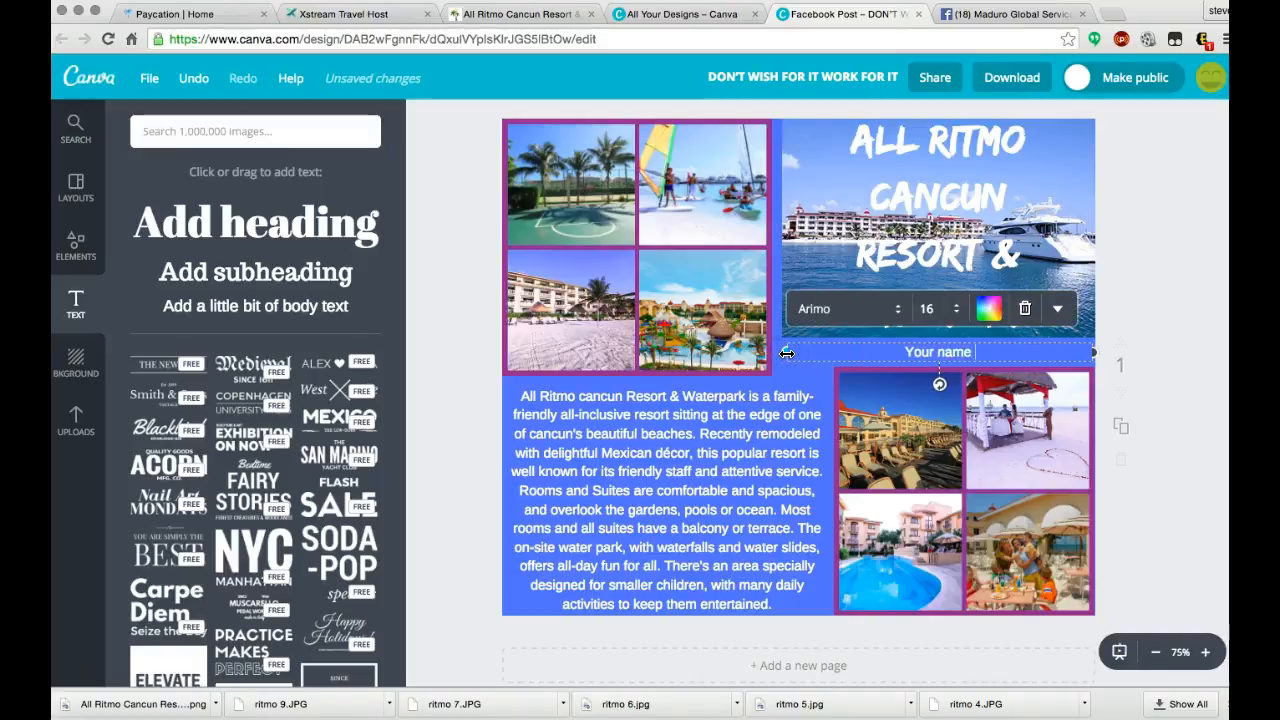
pyautogui.write(' and numb')
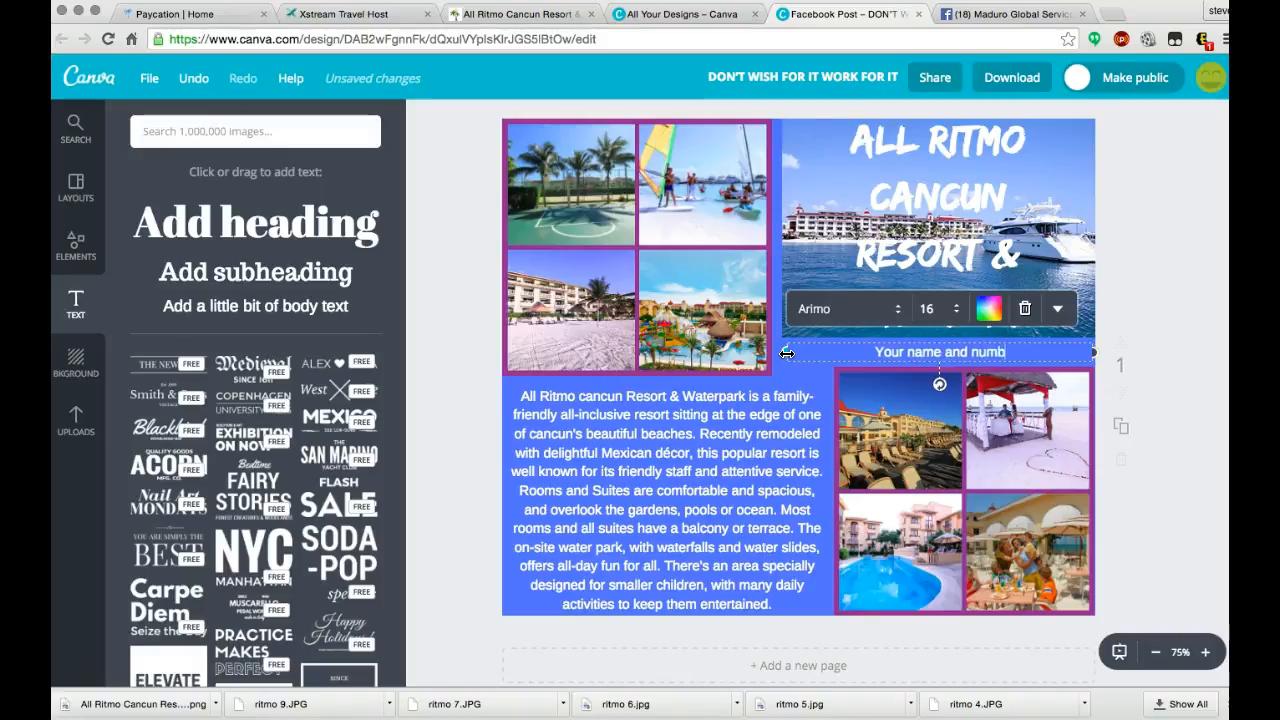
pyautogui.write('er goes here!!')
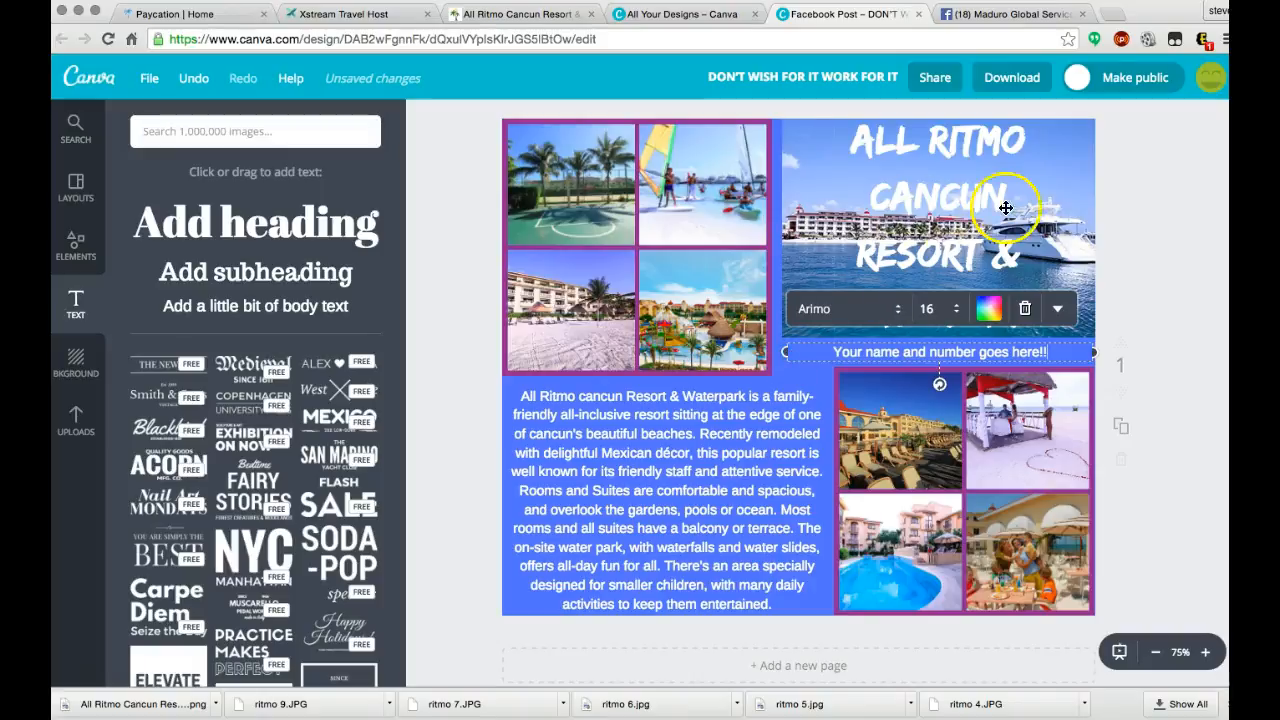
pyautogui.click(1164, 173)
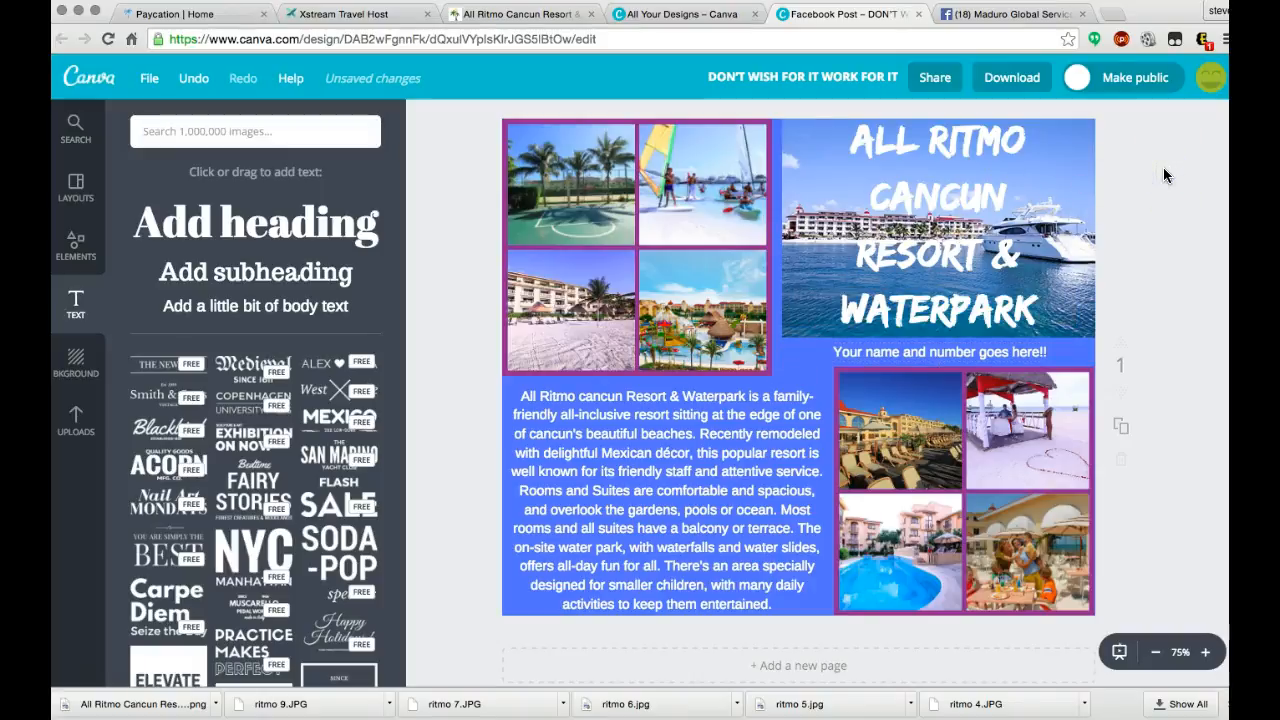
pyautogui.click(1180, 263)
pyautogui.click(1198, 285)
pyautogui.click(958, 184)
pyautogui.click(900, 216)
# Examine the Riviera Maya deal flyer and the published All Ritmo flyer on the Facebook page, and return to the Canva design
pyautogui.click(1010, 14)
pyautogui.click(815, 370)
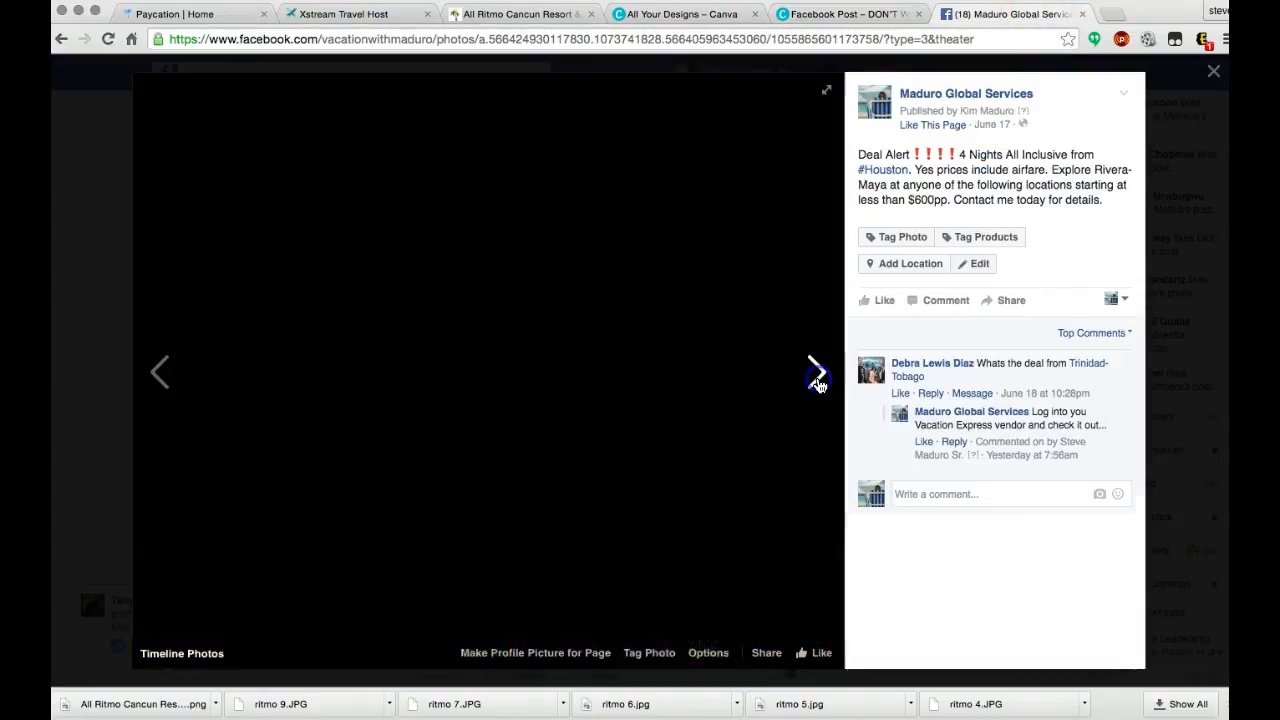
pyautogui.click(567, 250)
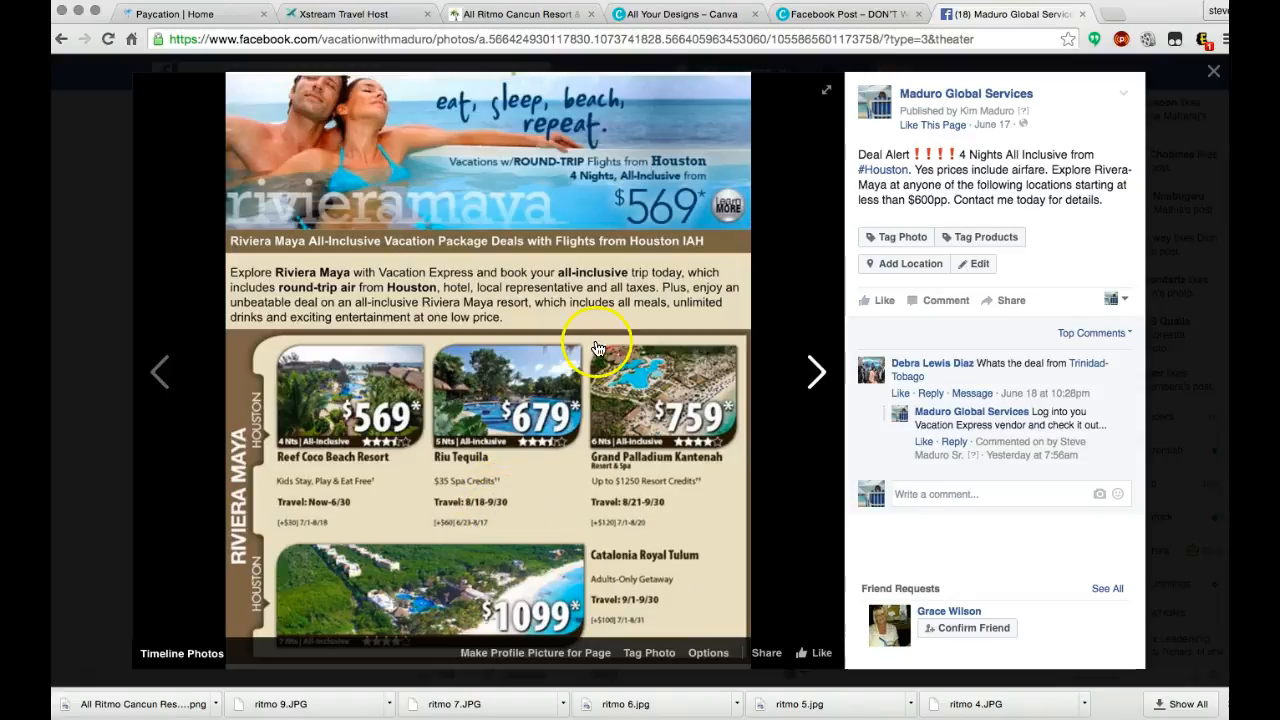
pyautogui.click(165, 370)
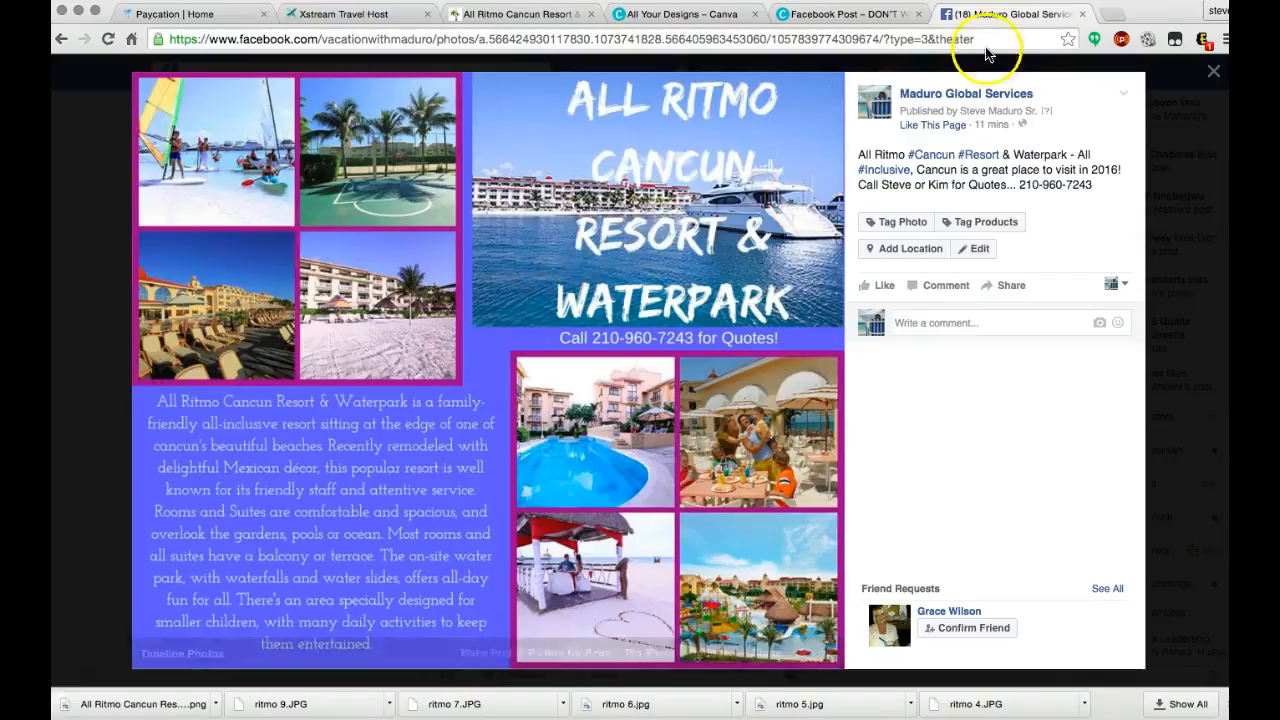
pyautogui.click(852, 14)
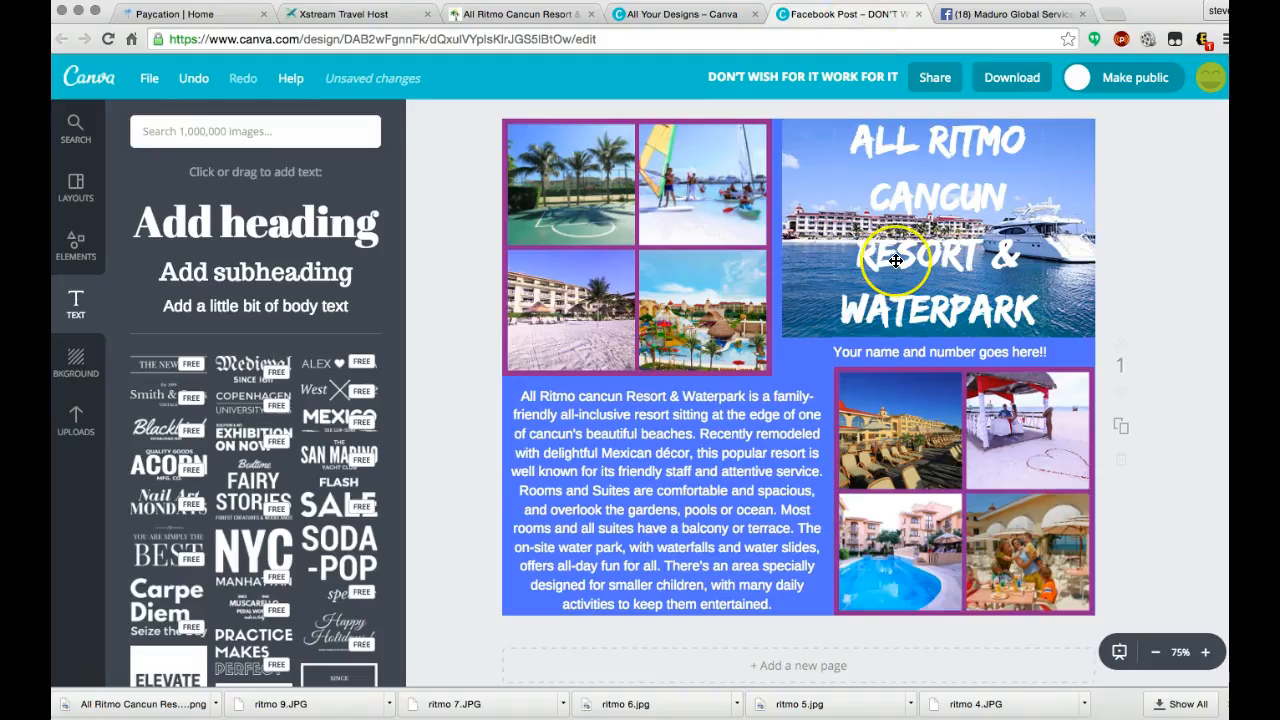
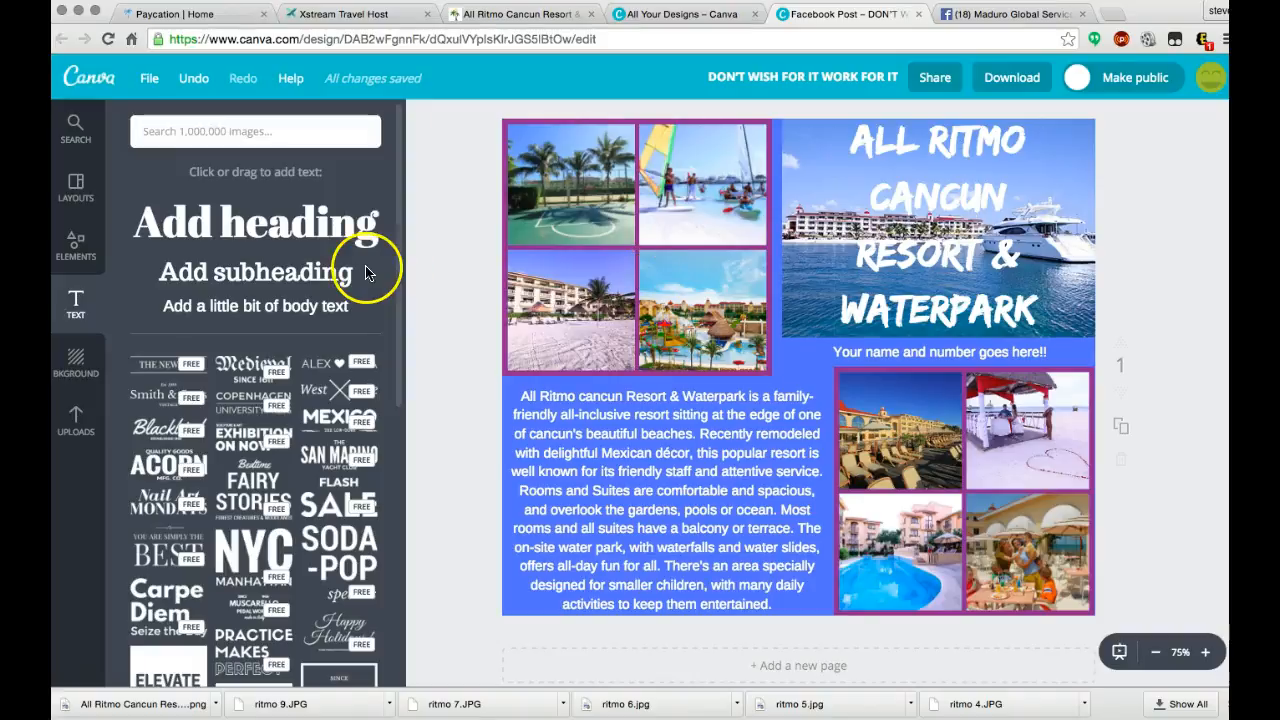
# Add a heading to the flyer that reads "Offer Good Till 9/30/16"
pyautogui.click(295, 228)
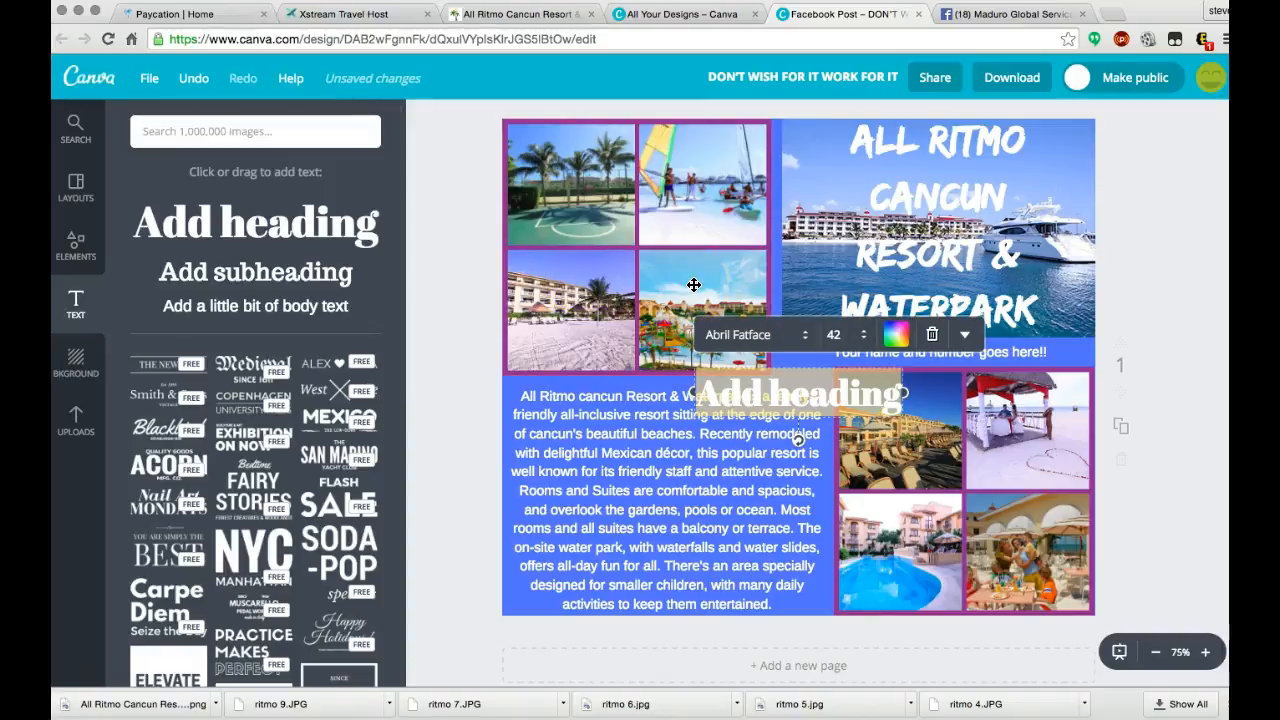
pyautogui.write('Expires')
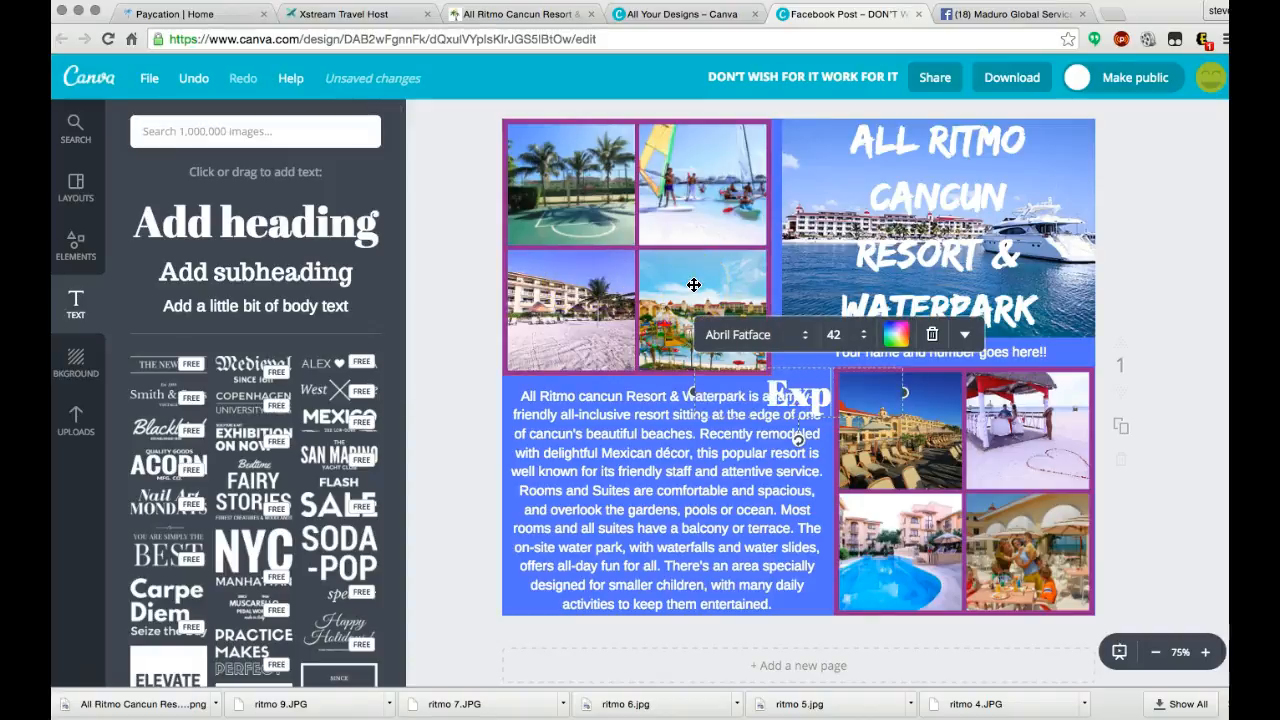
pyautogui.press('BackSpace')
pyautogui.press('BackSpace')
pyautogui.press('BackSpace')
pyautogui.press('BackSpace')
pyautogui.press('BackSpace')
pyautogui.press('BackSpace')
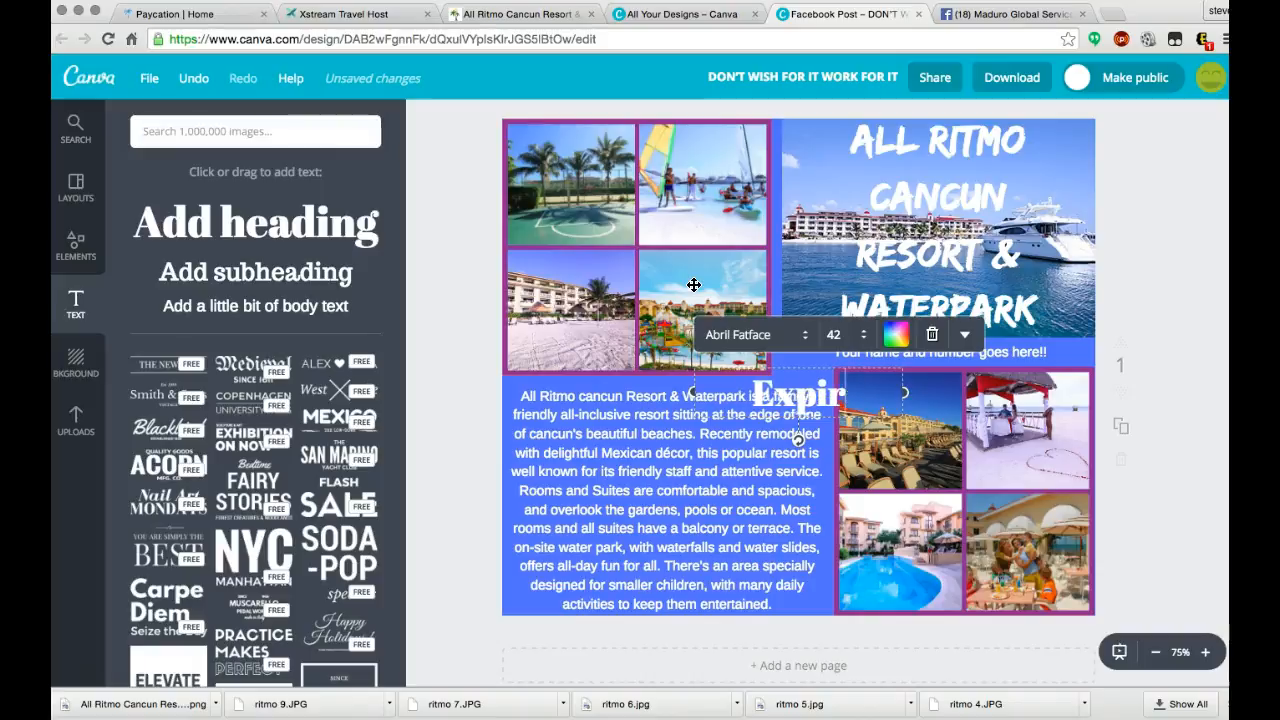
pyautogui.write('Offer')
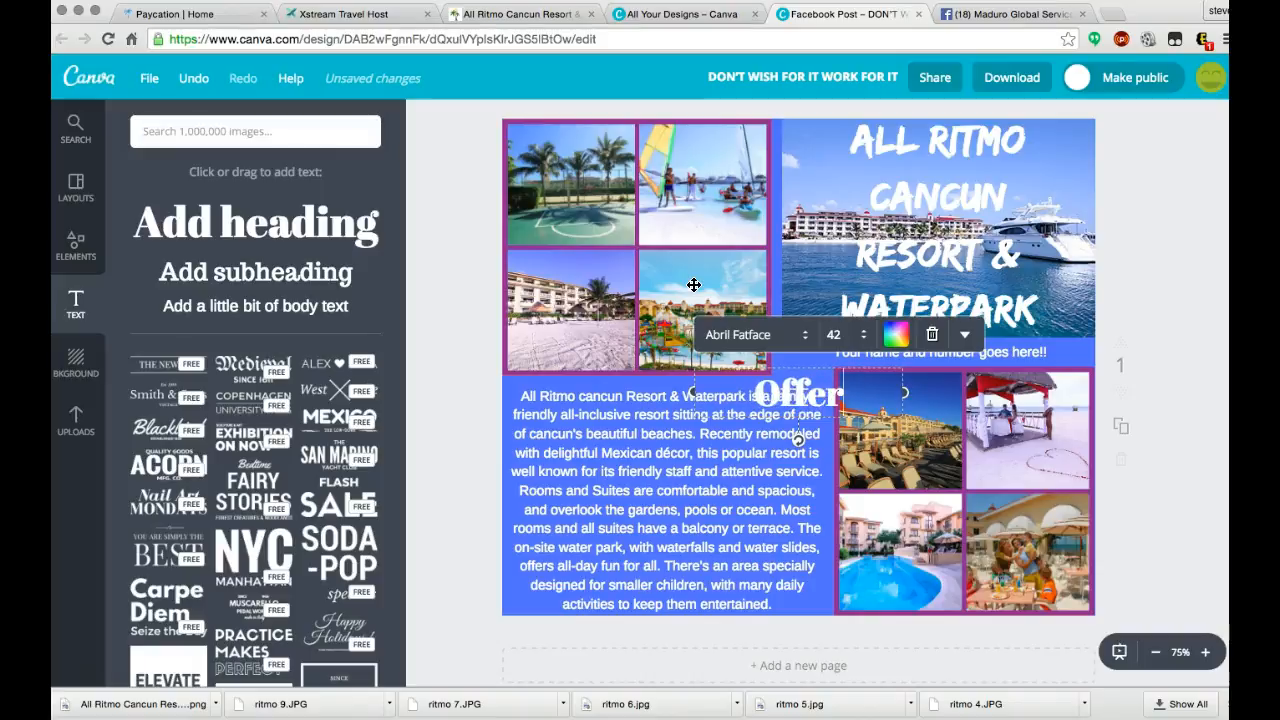
pyautogui.write(' Good Ti')
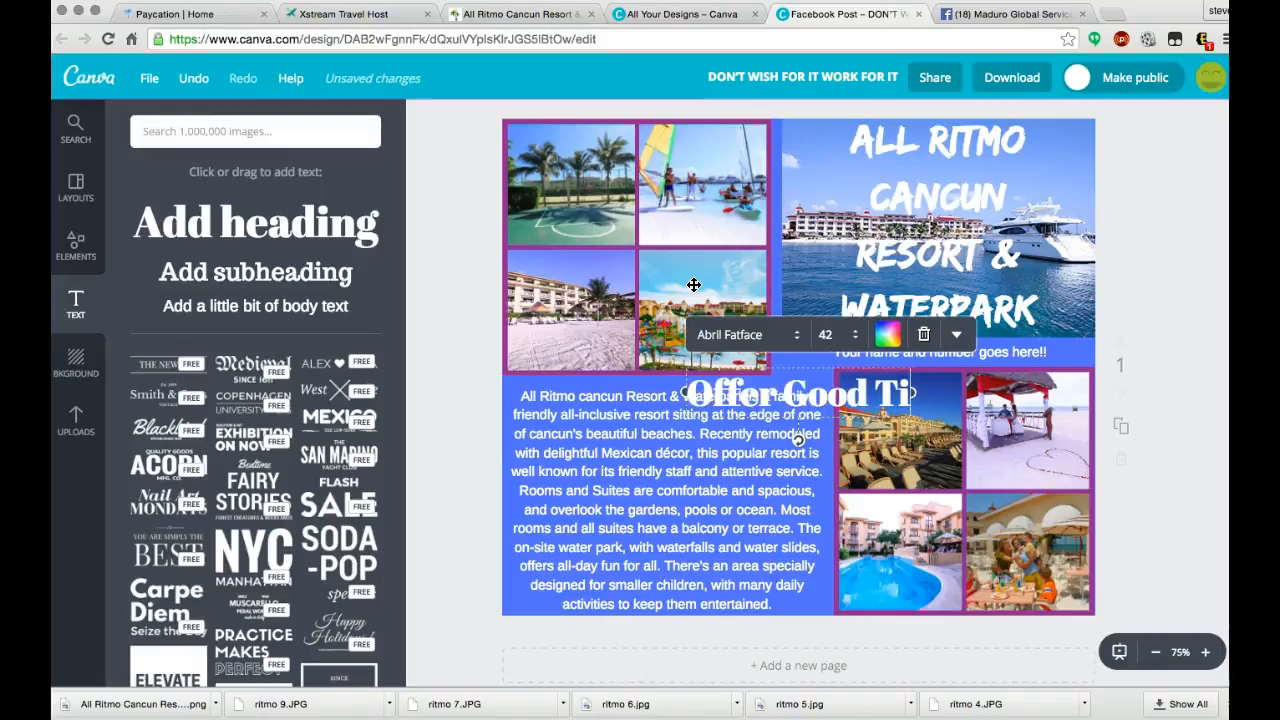
pyautogui.write('ll 9')
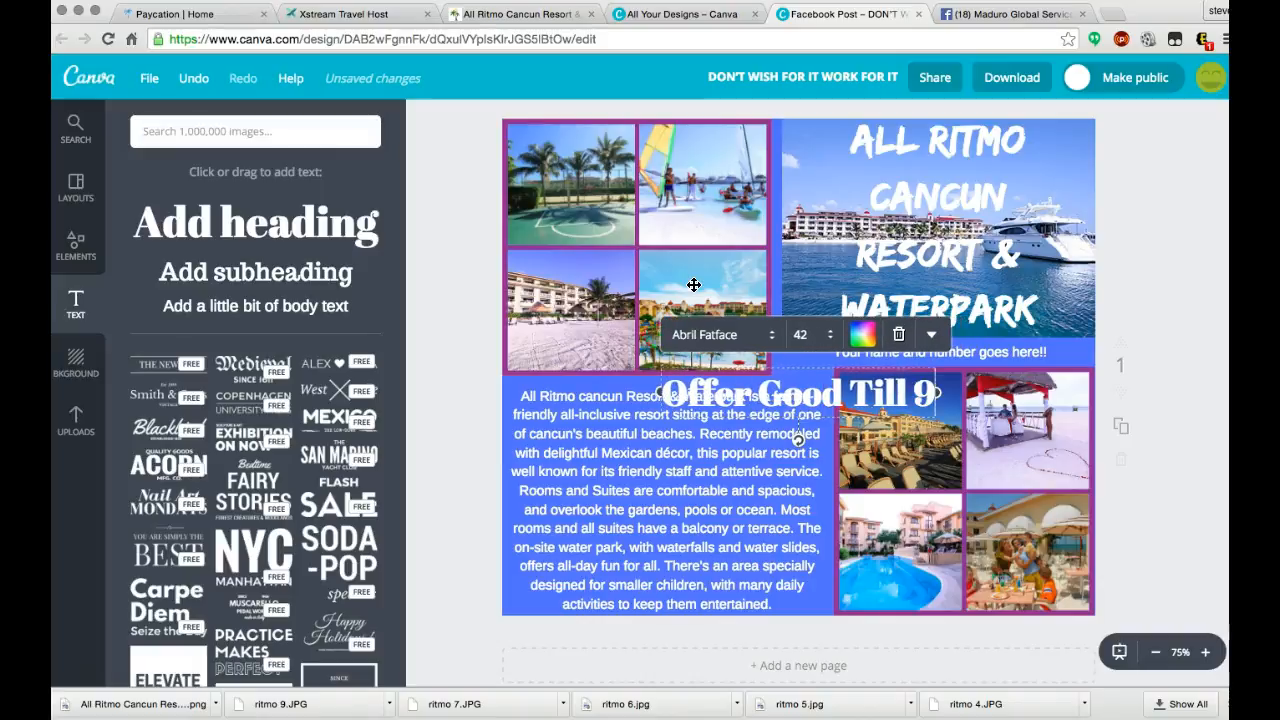
pyautogui.write('/30/16')
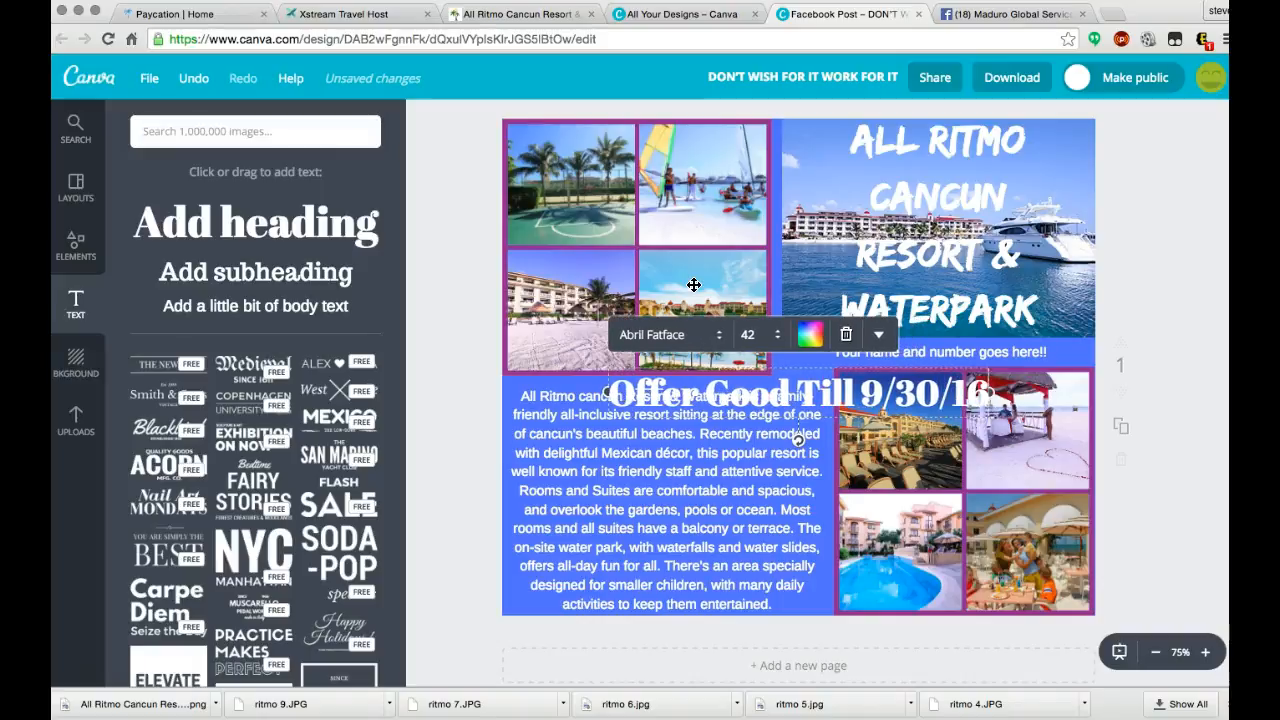
# Set the offer heading's font size to 64 and its color to black
pyautogui.click(755, 334)
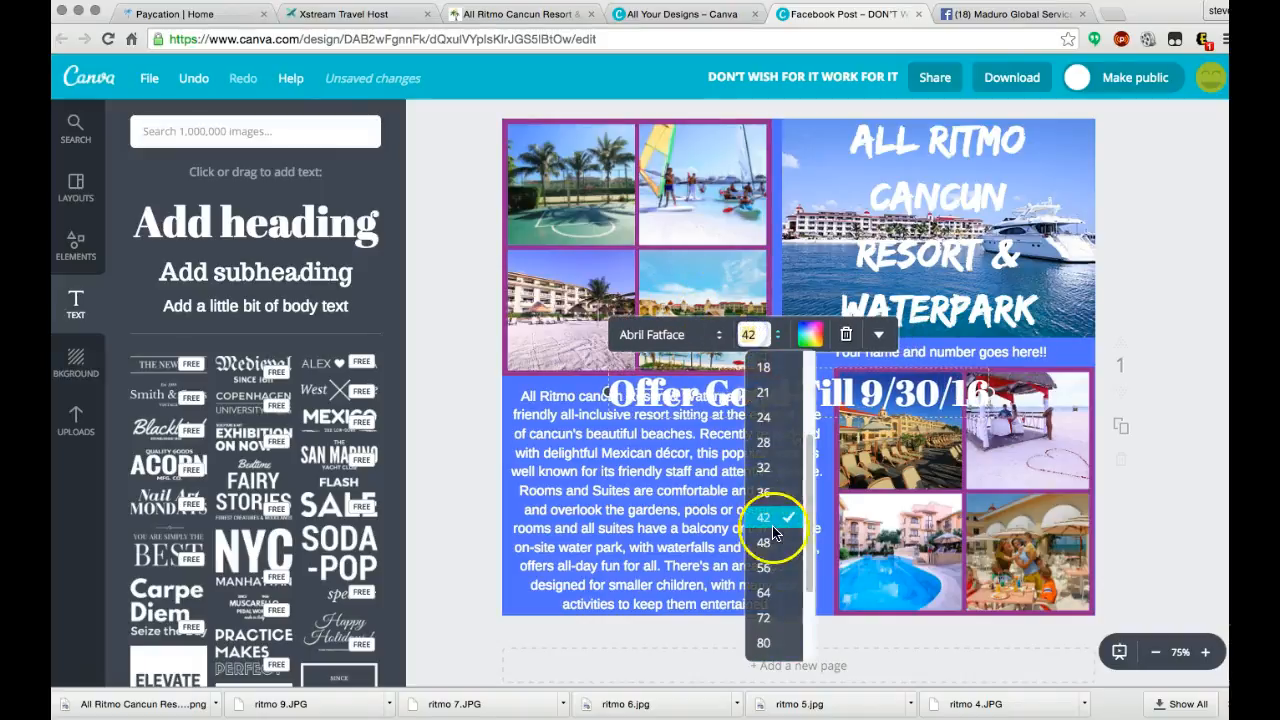
pyautogui.click(765, 592)
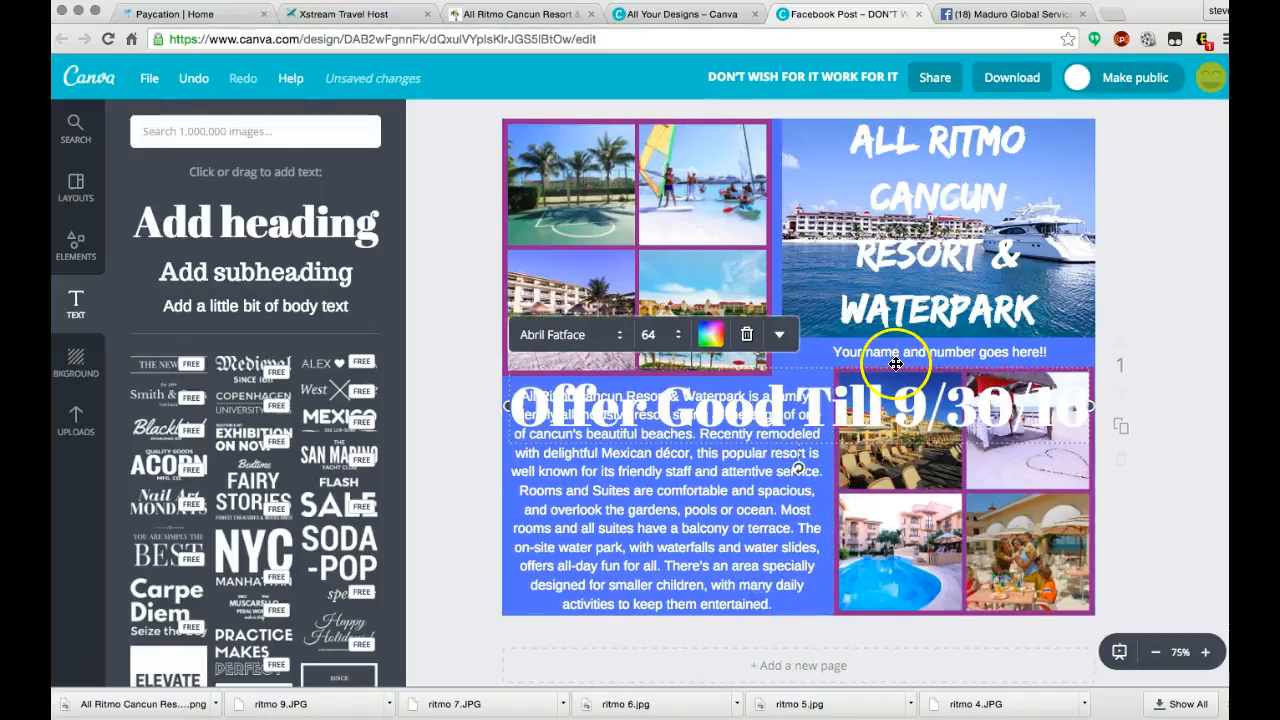
pyautogui.click(712, 336)
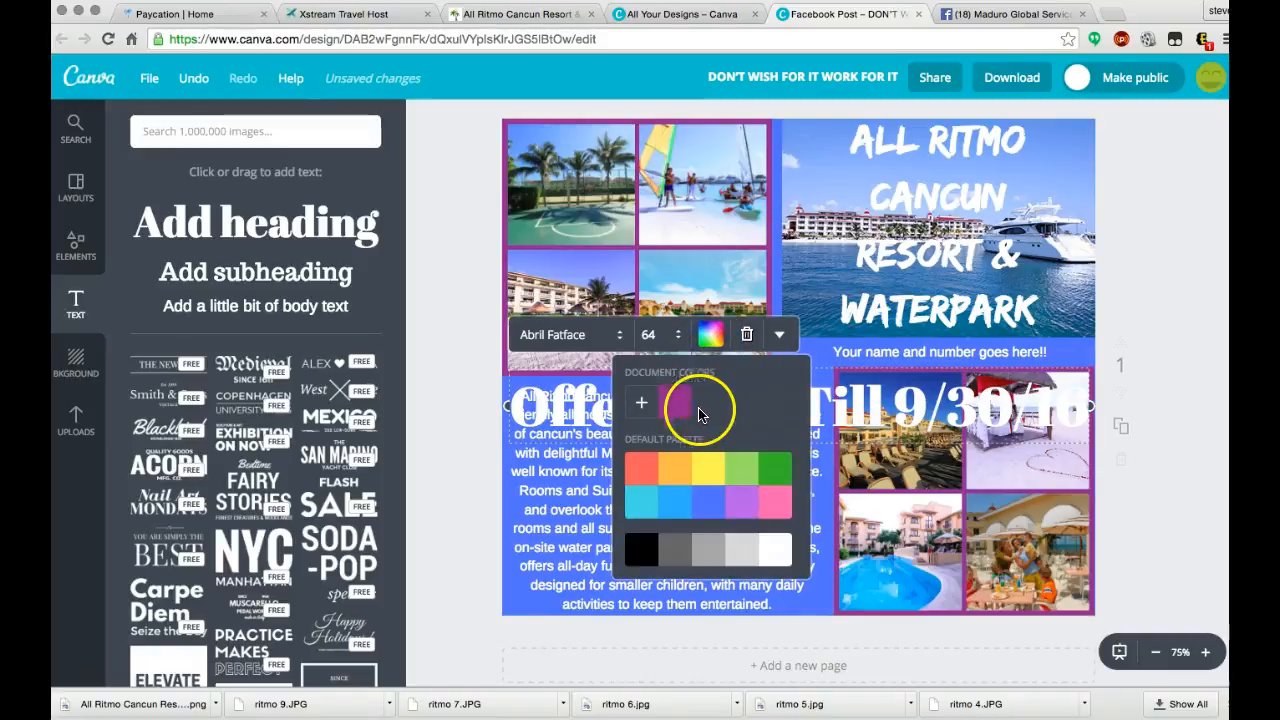
pyautogui.click(645, 547)
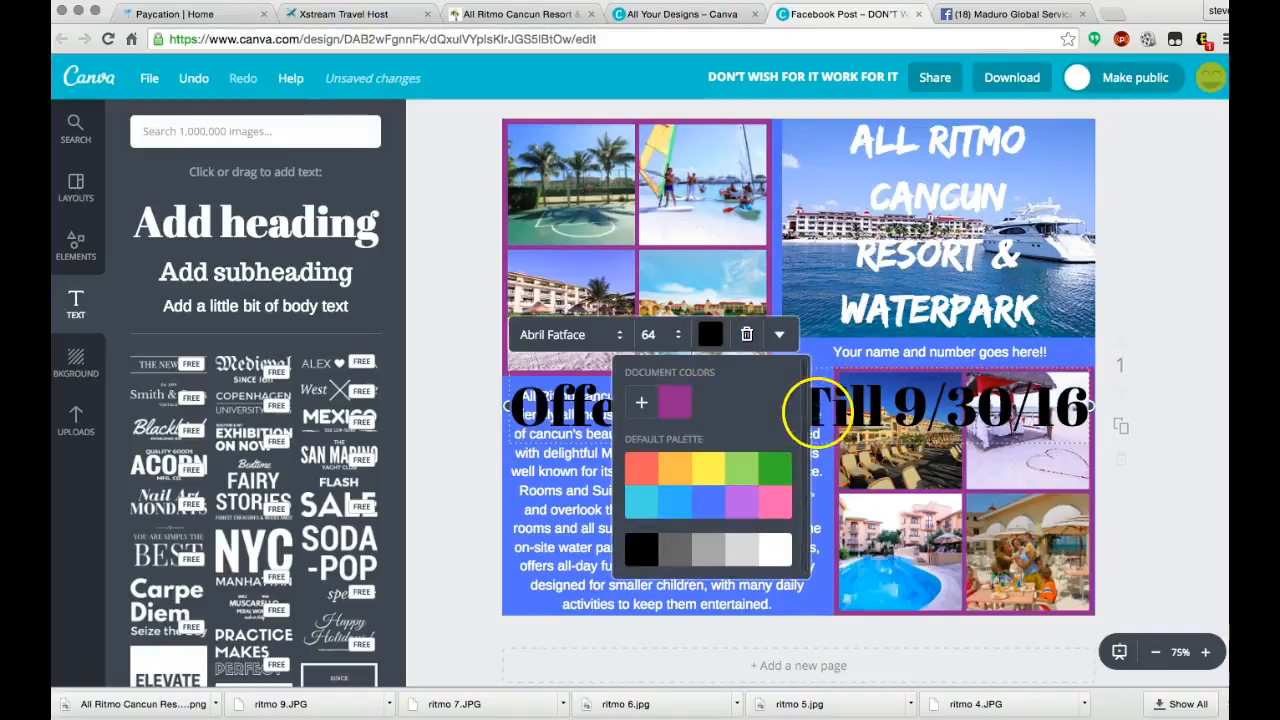
pyautogui.click(817, 328)
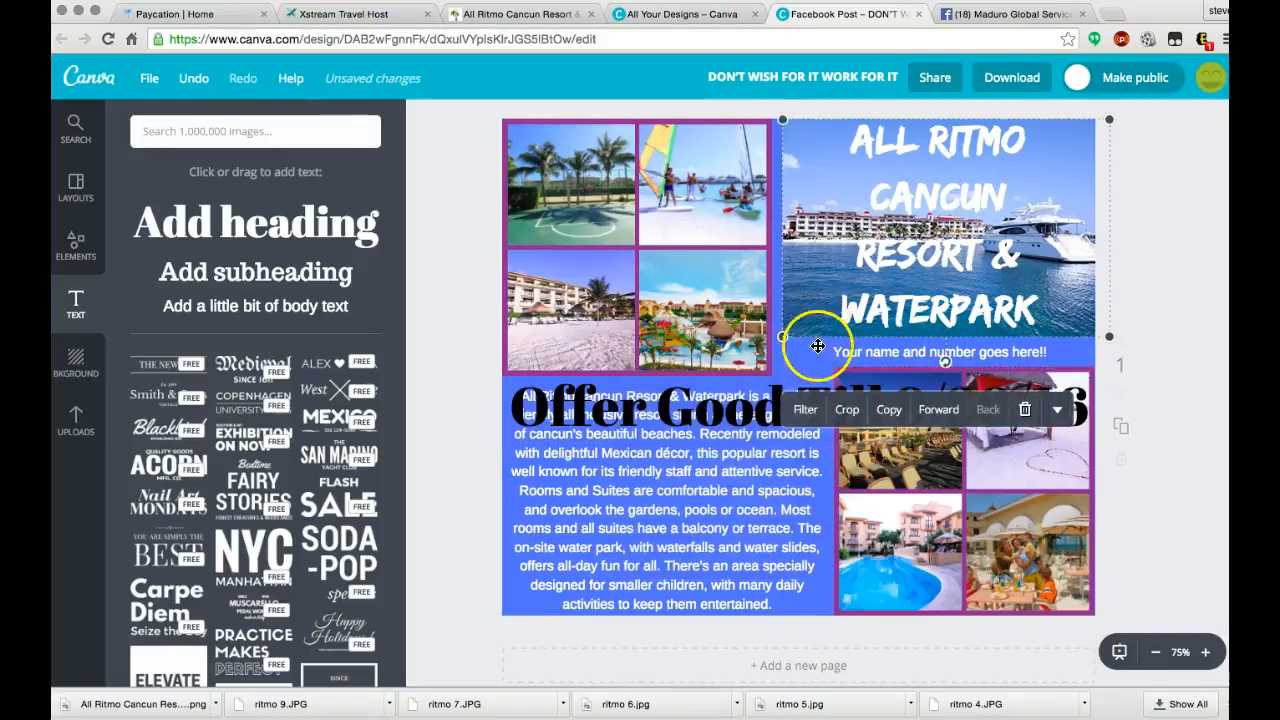
# Rotate the offer heading so it rises diagonally toward the yacht photo and position it across the middle of the flyer
pyautogui.click(760, 403)
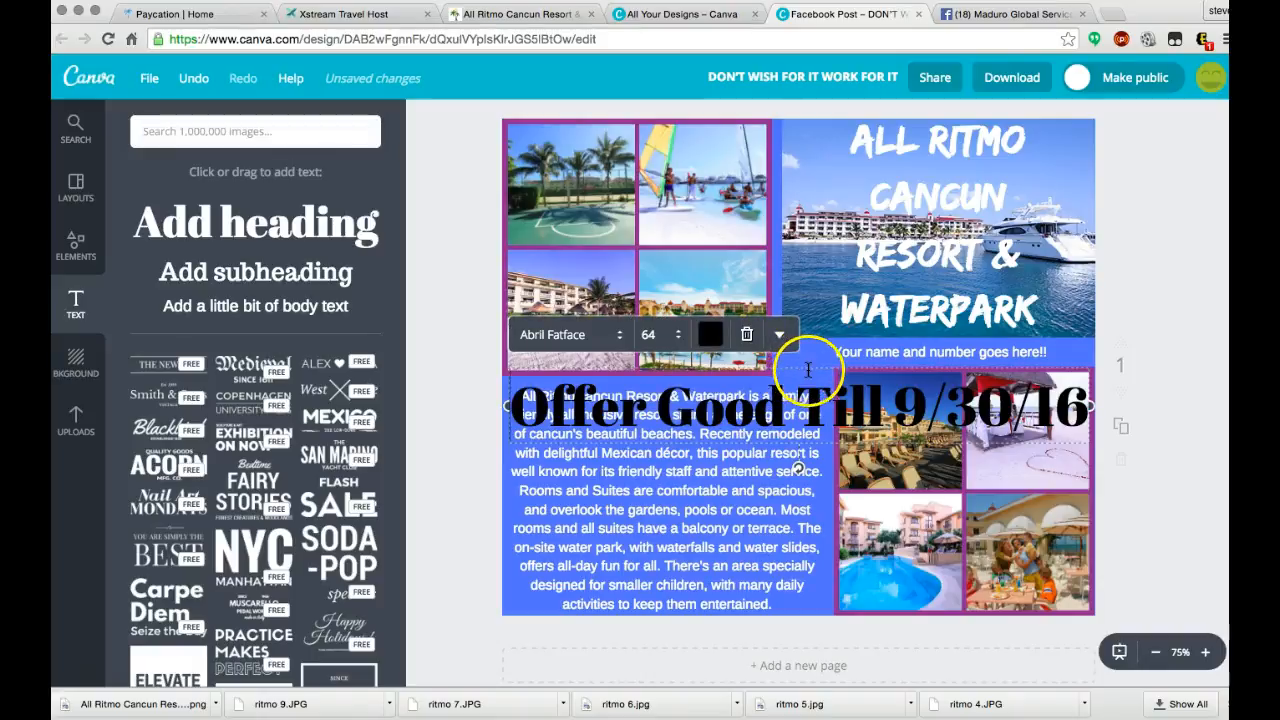
pyautogui.moveTo(800, 468); pyautogui.dragTo(880, 512)
pyautogui.moveTo(769, 379); pyautogui.dragTo(755, 350)
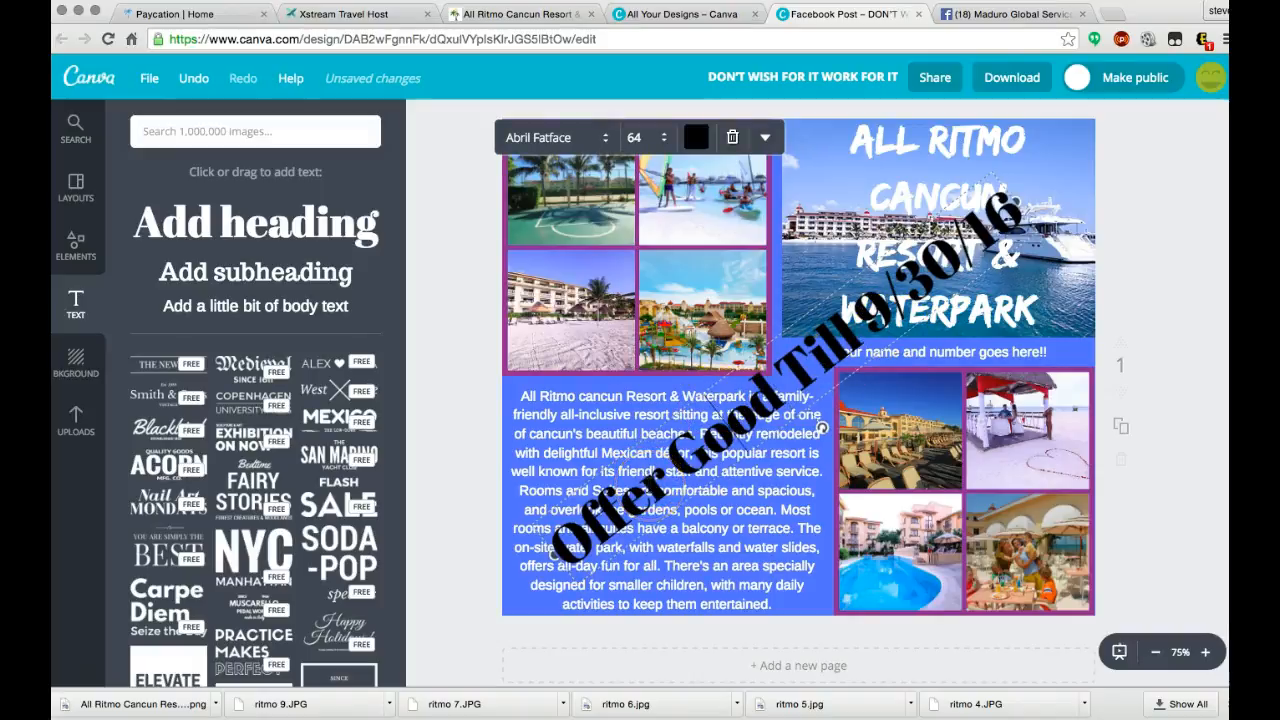
# Change the diagonal offer heading's font to Edo and shift the heading sideways toward the photo grid and description
pyautogui.doubleClick(700, 450)
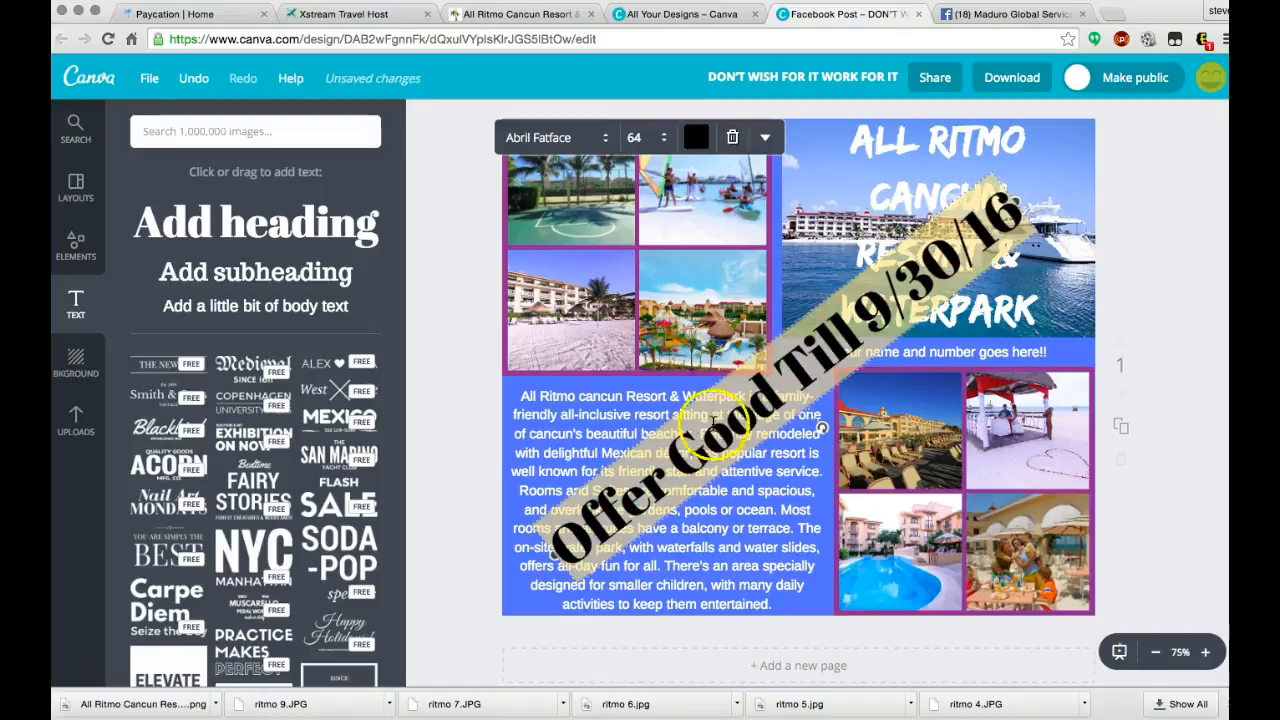
pyautogui.click(532, 137)
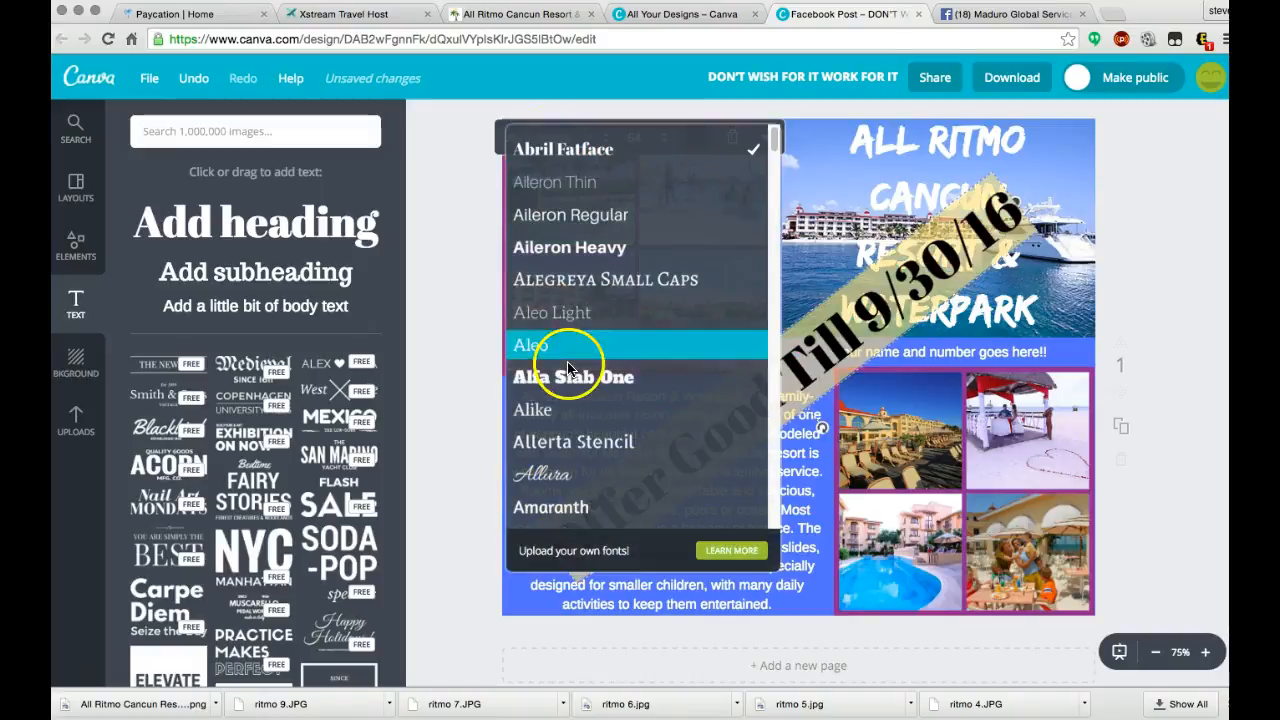
pyautogui.scroll(-7, 568, 385)
pyautogui.scroll(-8, 568, 385)
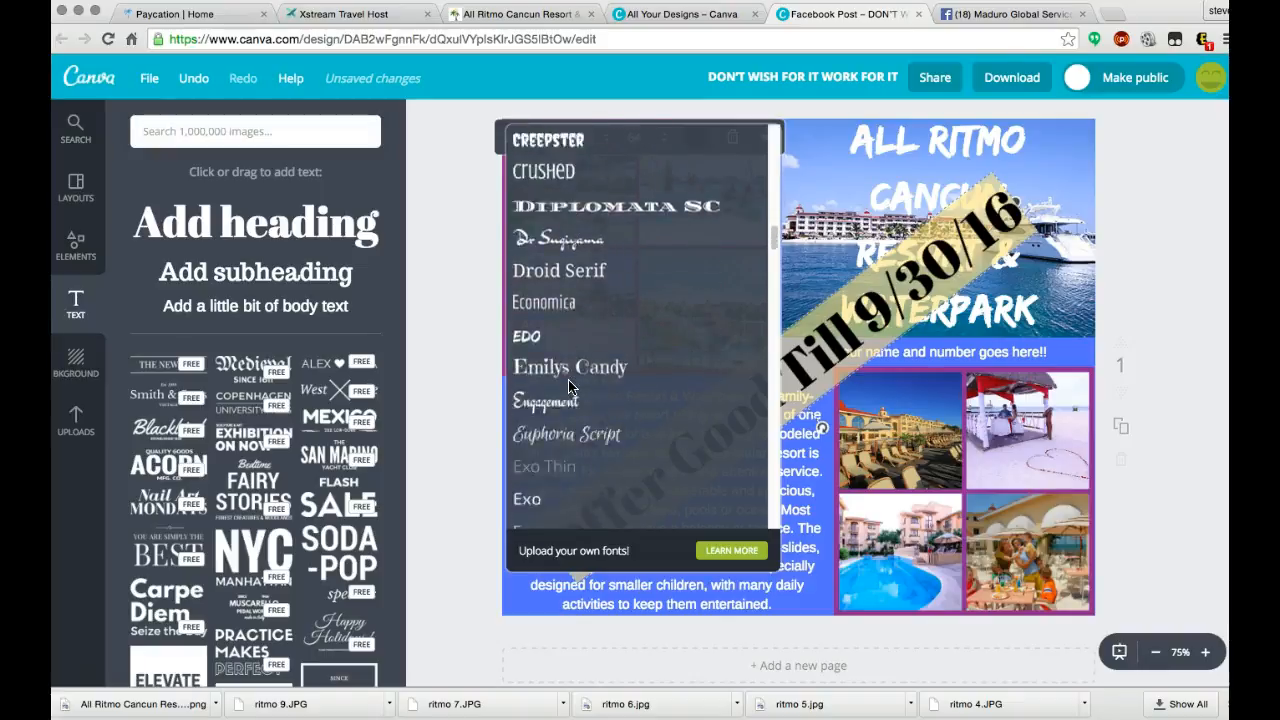
pyautogui.scroll(-1, 568, 385)
pyautogui.click(545, 277)
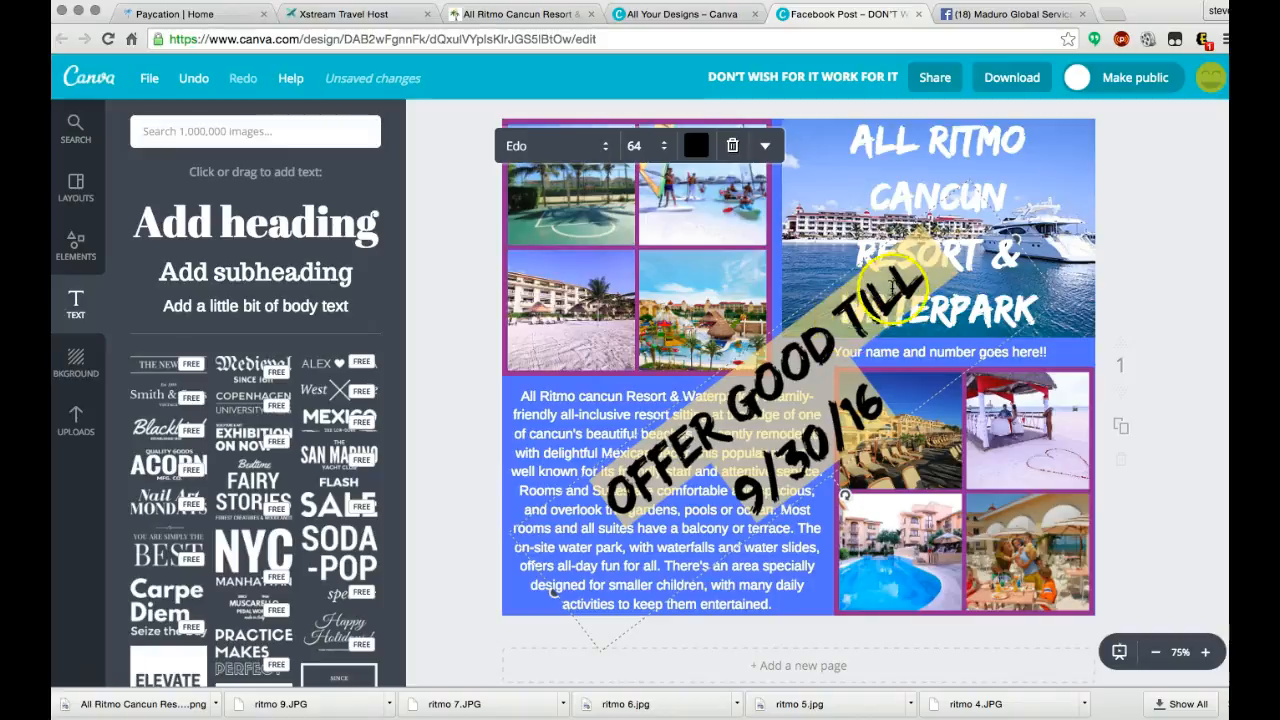
pyautogui.click(780, 326)
pyautogui.moveTo(771, 326); pyautogui.dragTo(705, 318)
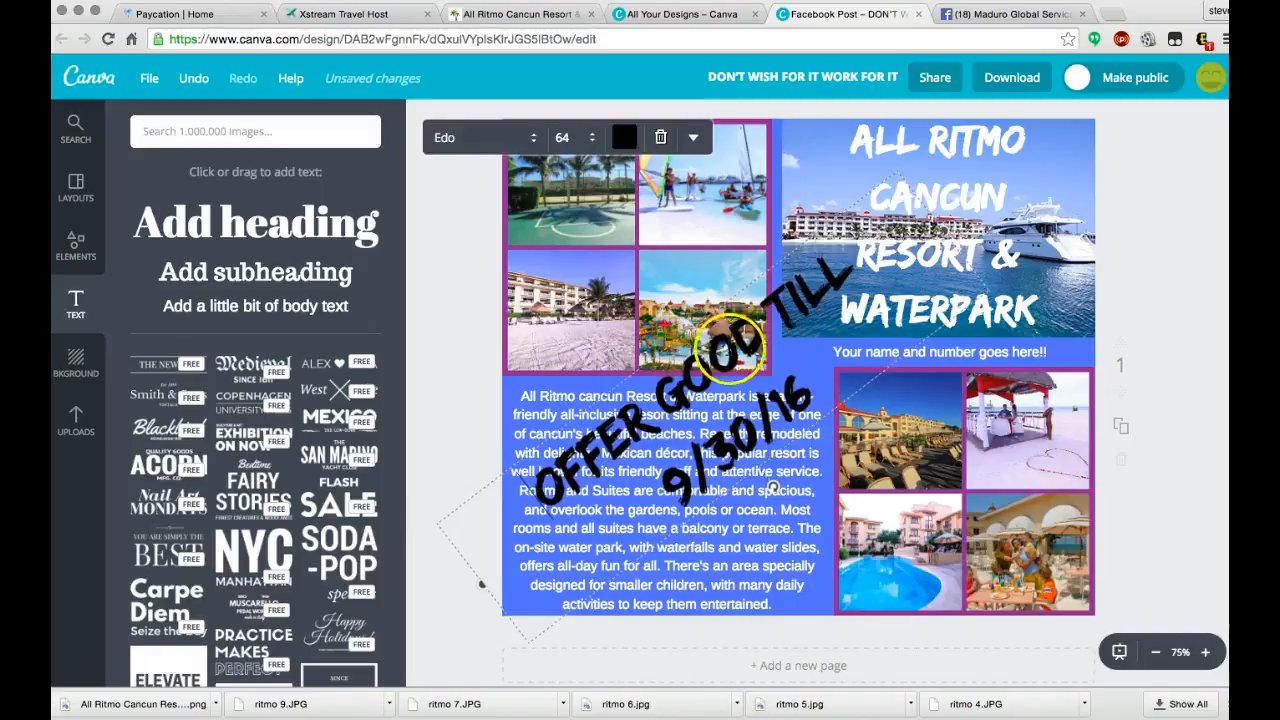
# Change the diagonal offer heading's text color to white
pyautogui.click(728, 350)
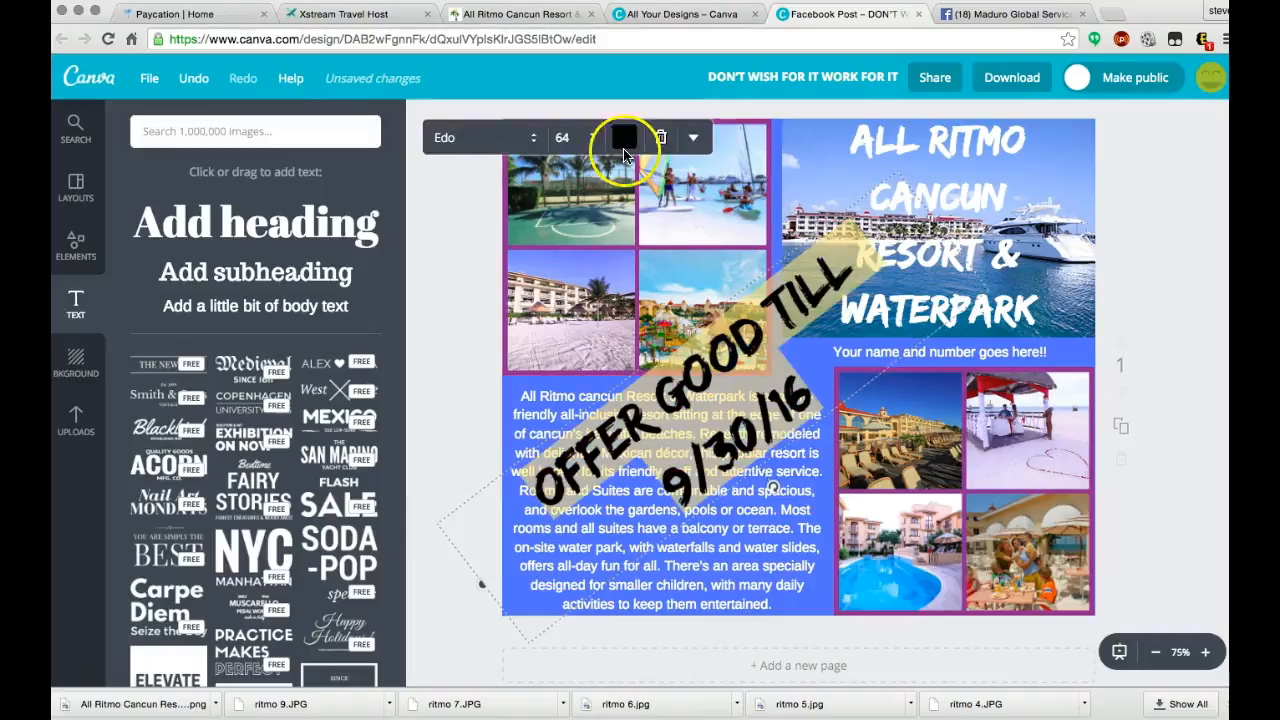
pyautogui.click(624, 148)
pyautogui.click(690, 357)
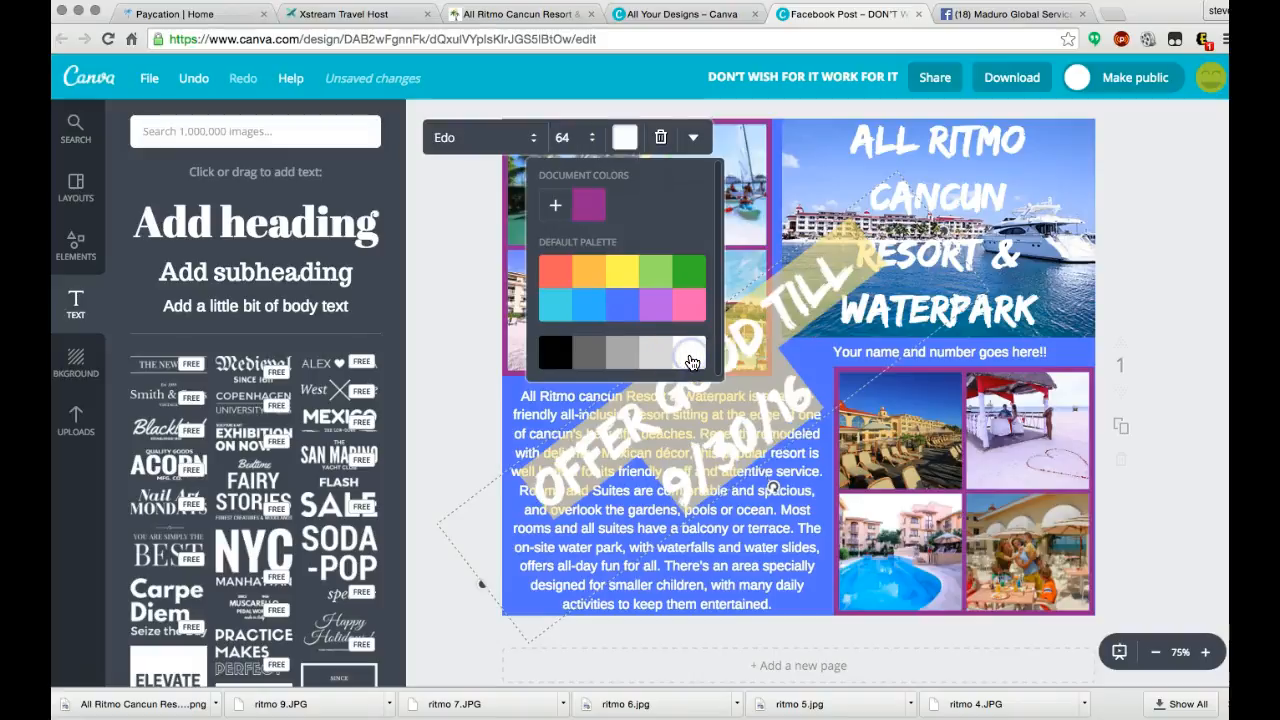
pyautogui.click(762, 106)
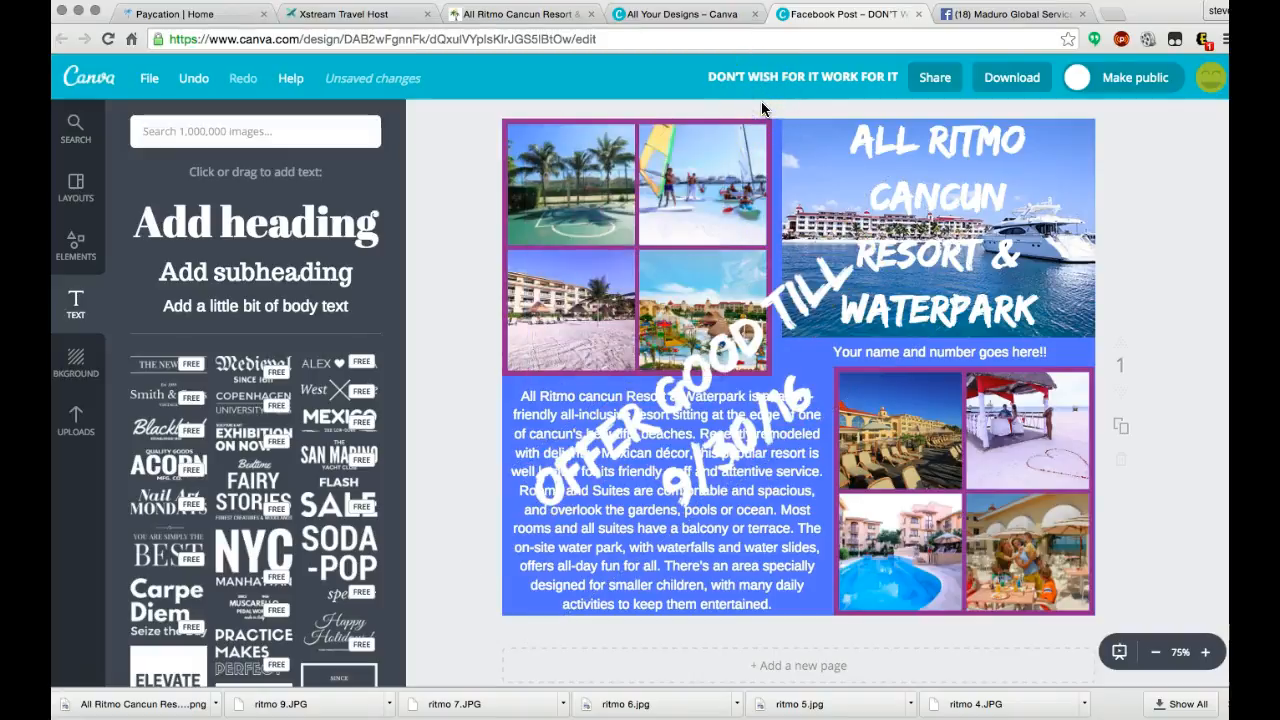
# Enlarge the offer heading to font size 80 and move it slightly higher on the flyer
pyautogui.click(757, 351)
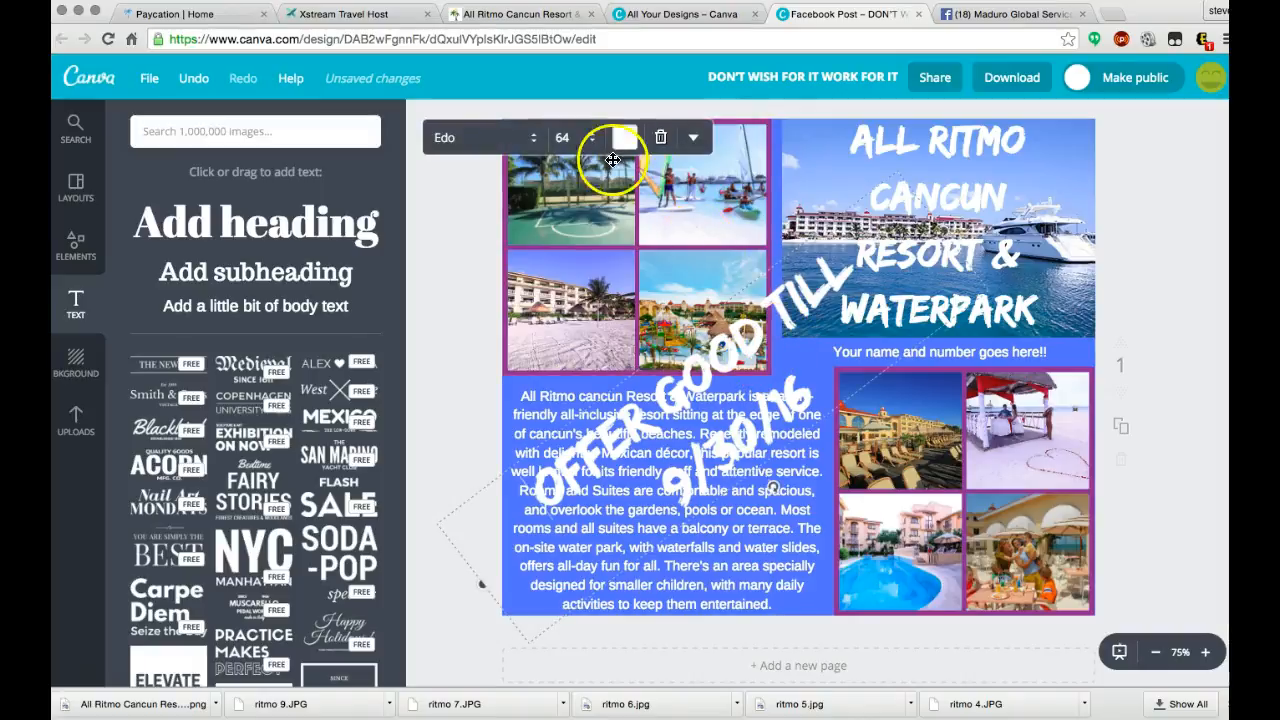
pyautogui.click(564, 137)
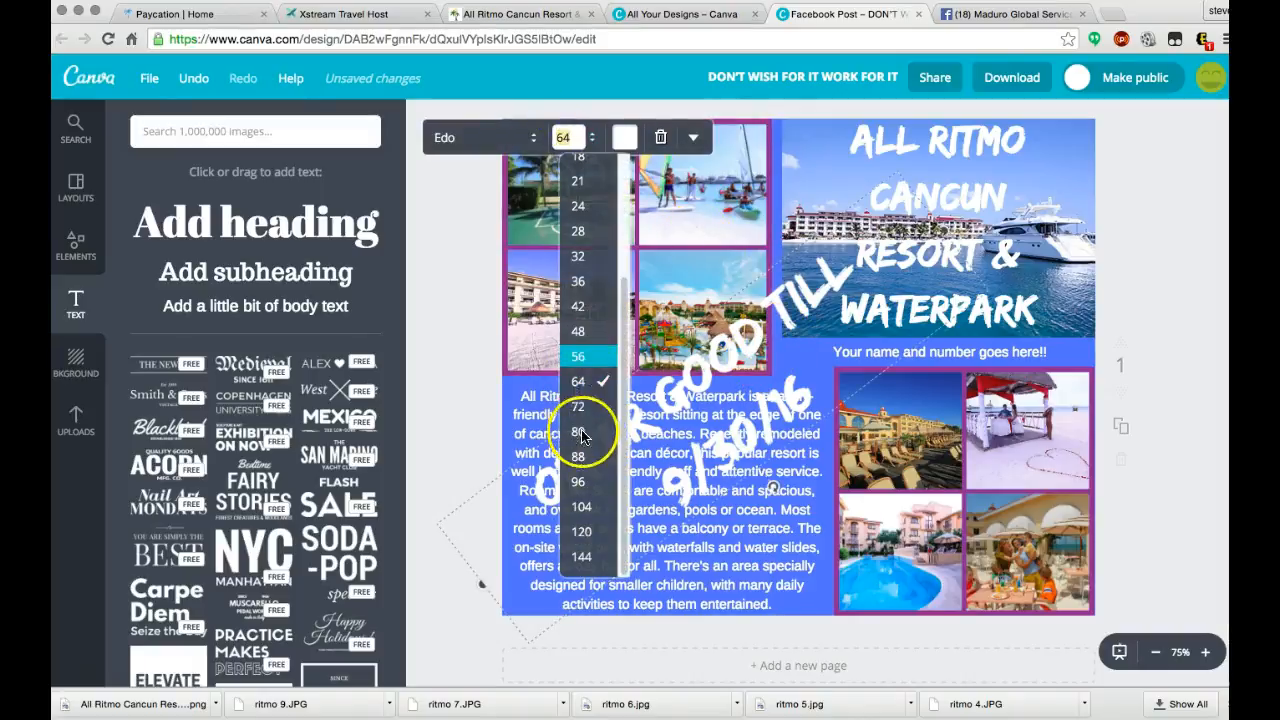
pyautogui.click(578, 432)
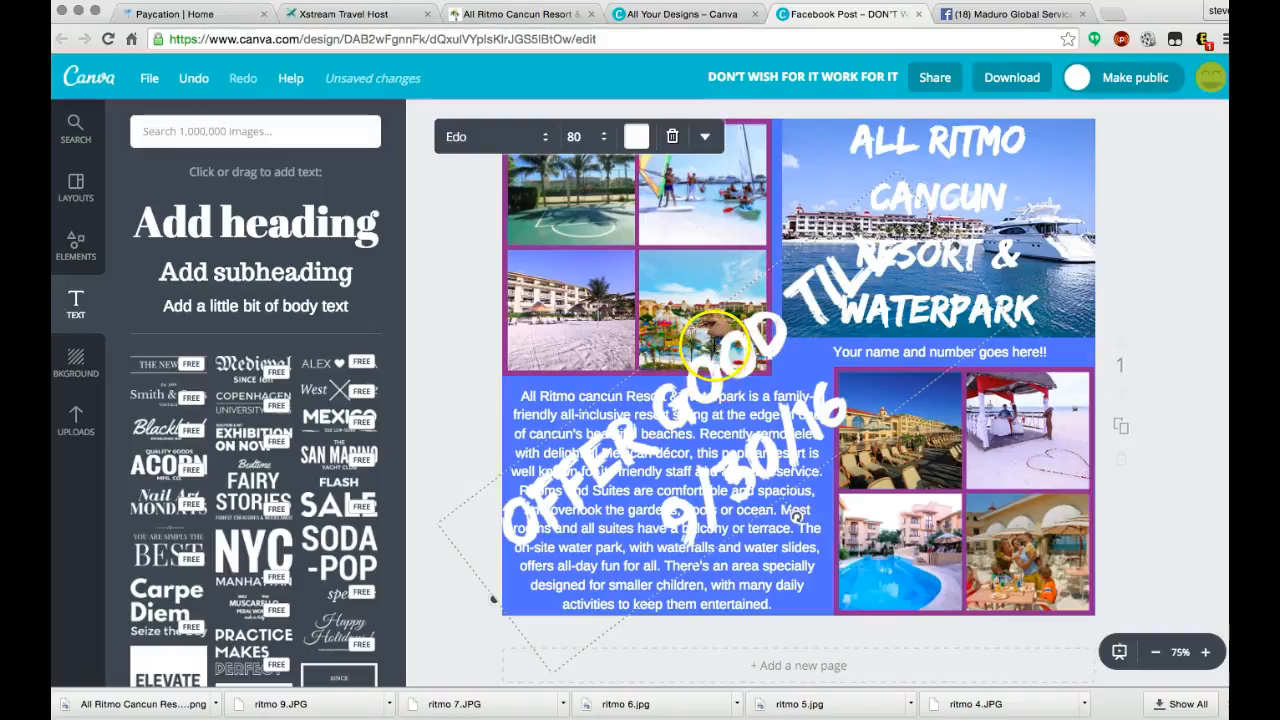
pyautogui.moveTo(716, 340); pyautogui.dragTo(700, 278)
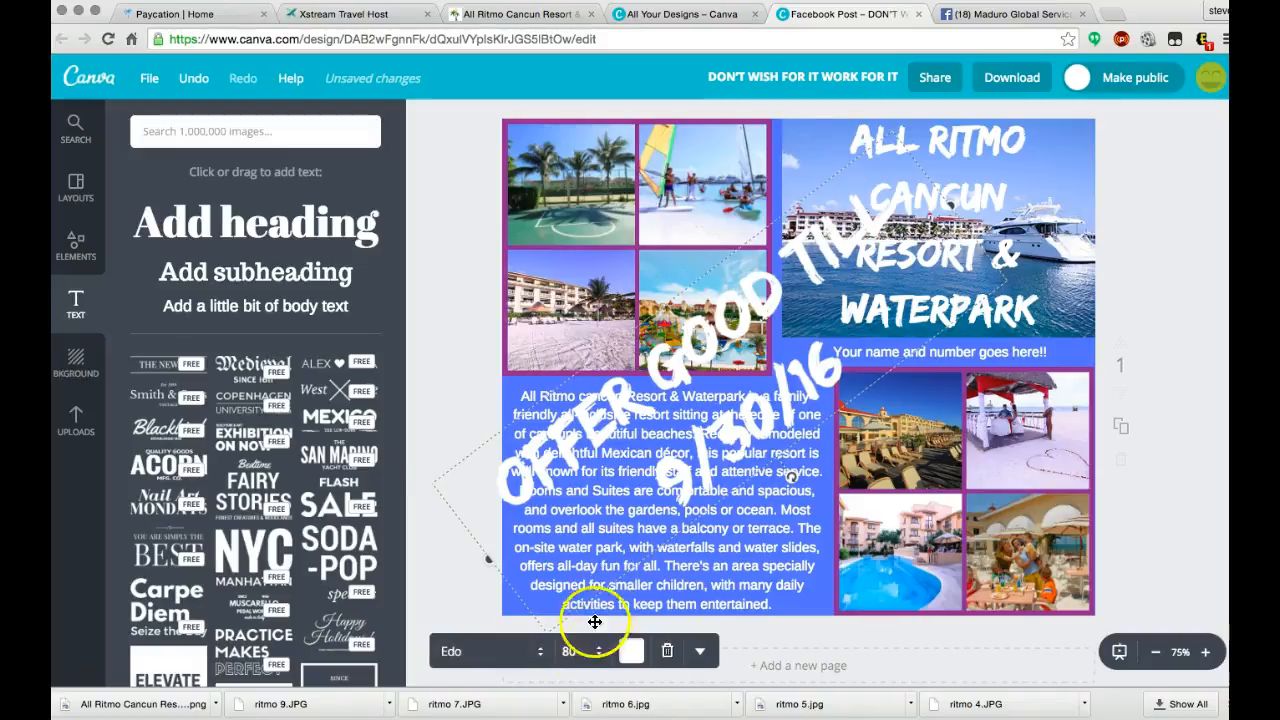
# Set the offer heading's font size to 72 and nudge it slightly to the left
pyautogui.click(570, 651)
pyautogui.click(619, 491)
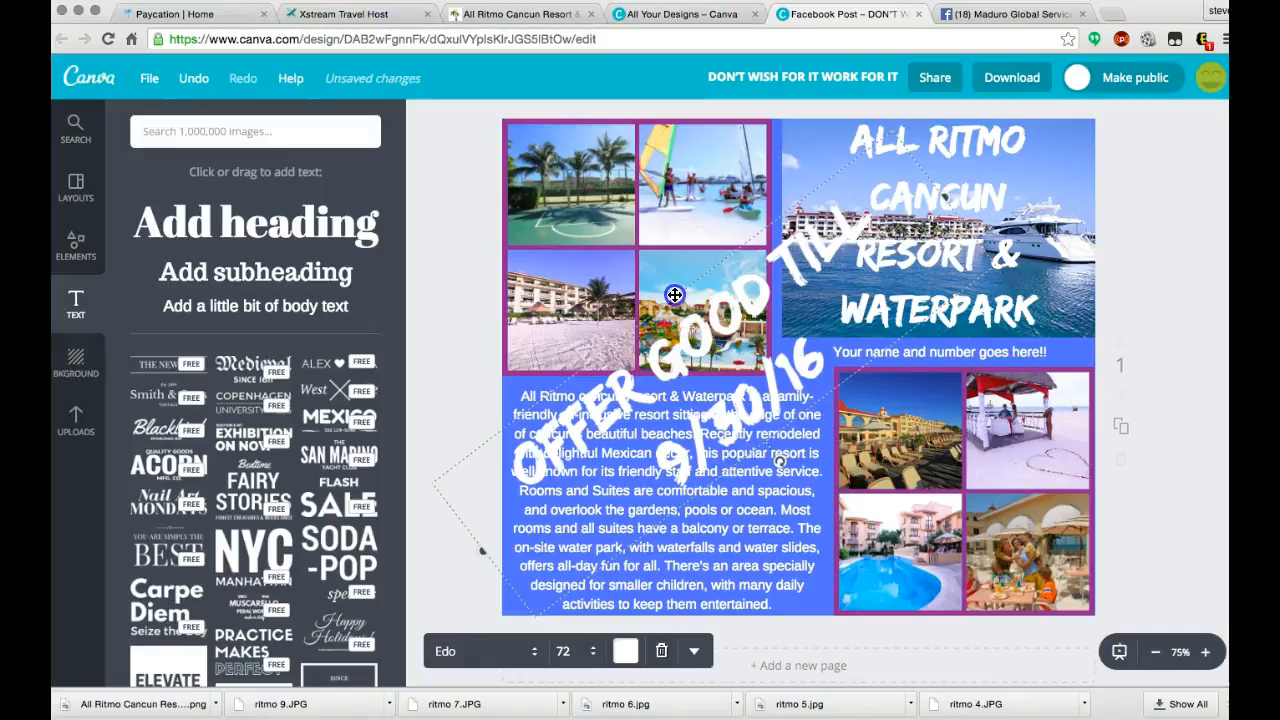
pyautogui.moveTo(670, 294); pyautogui.dragTo(666, 294)
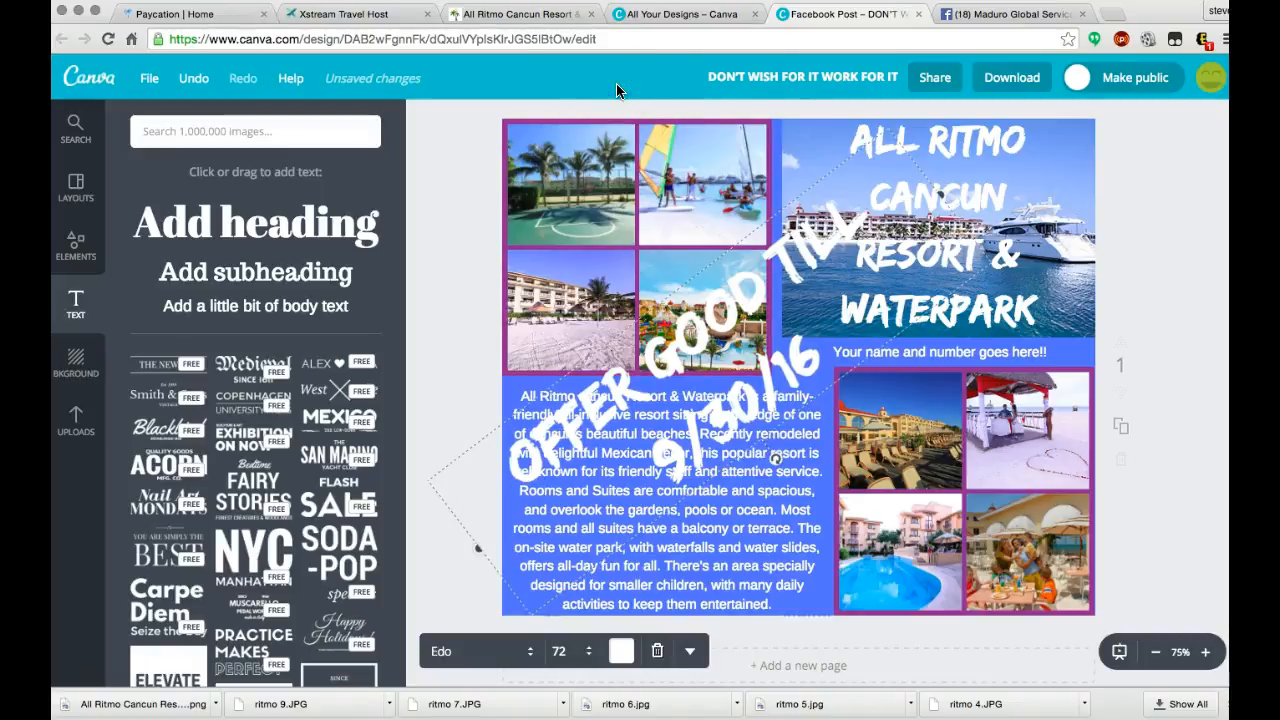
pyautogui.click(823, 104)
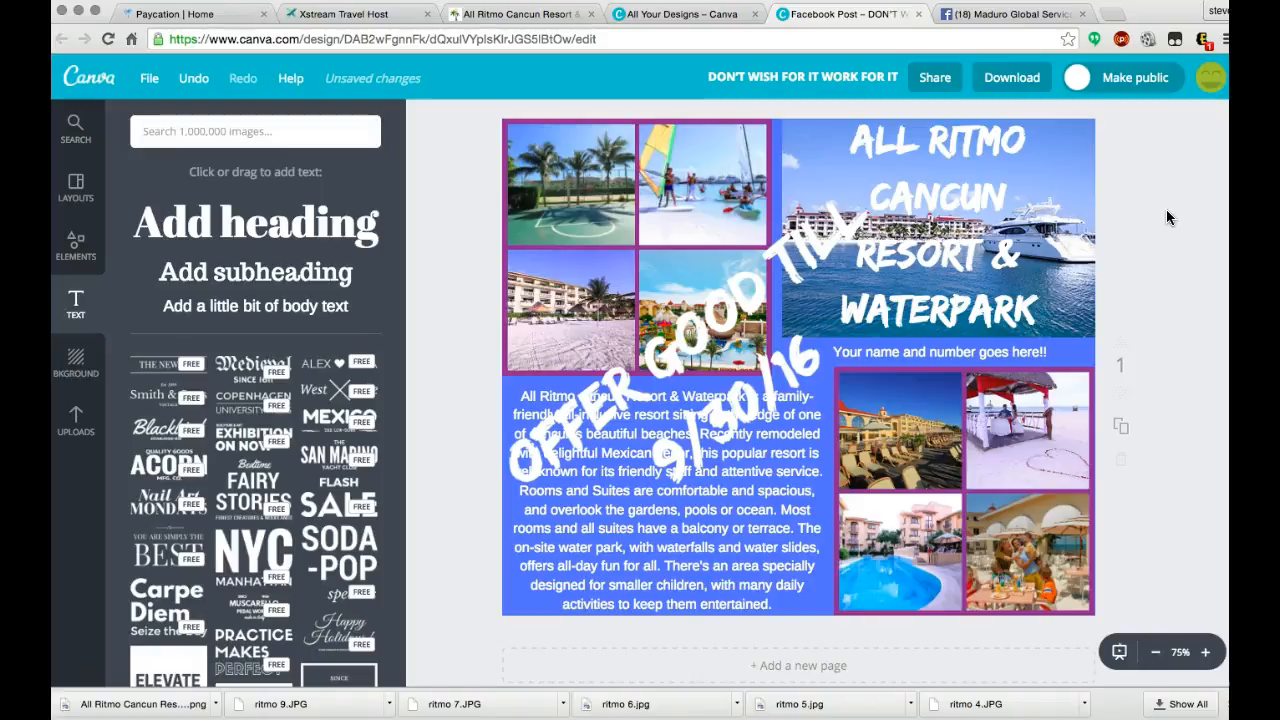
# Set the offer heading's transparency to 77 so the description and photos show through it
pyautogui.click(764, 281)
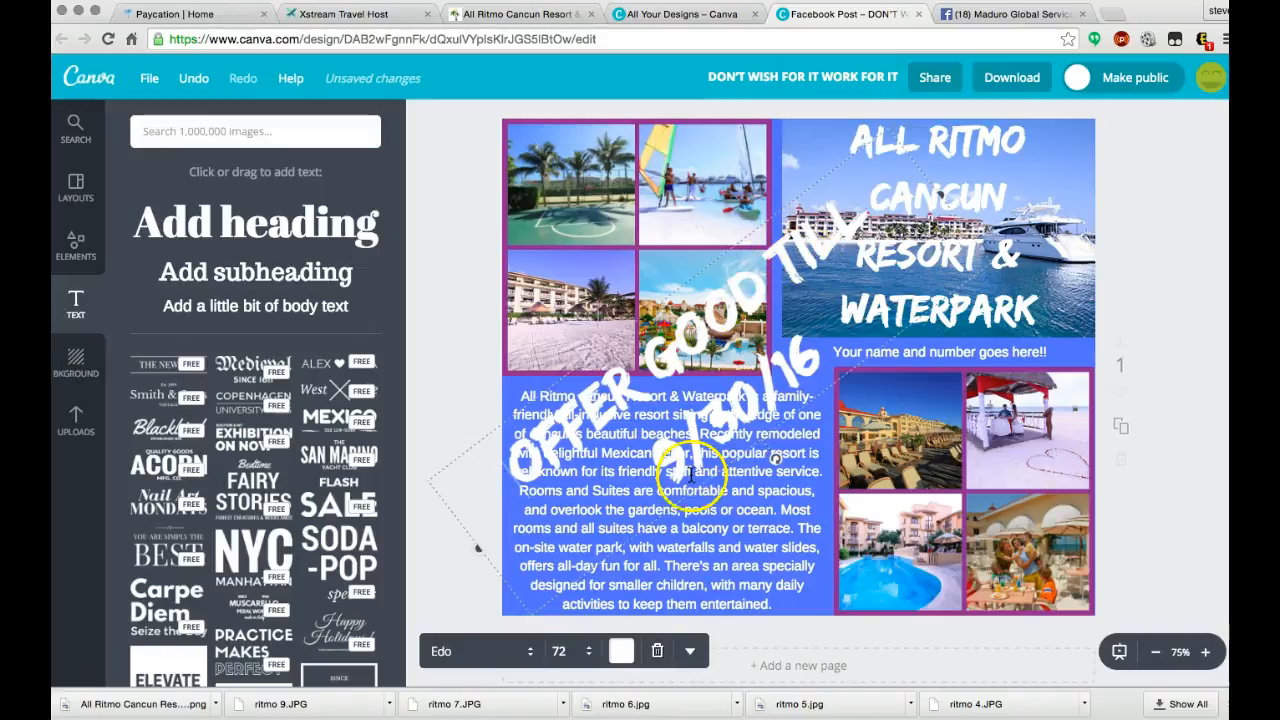
pyautogui.click(692, 652)
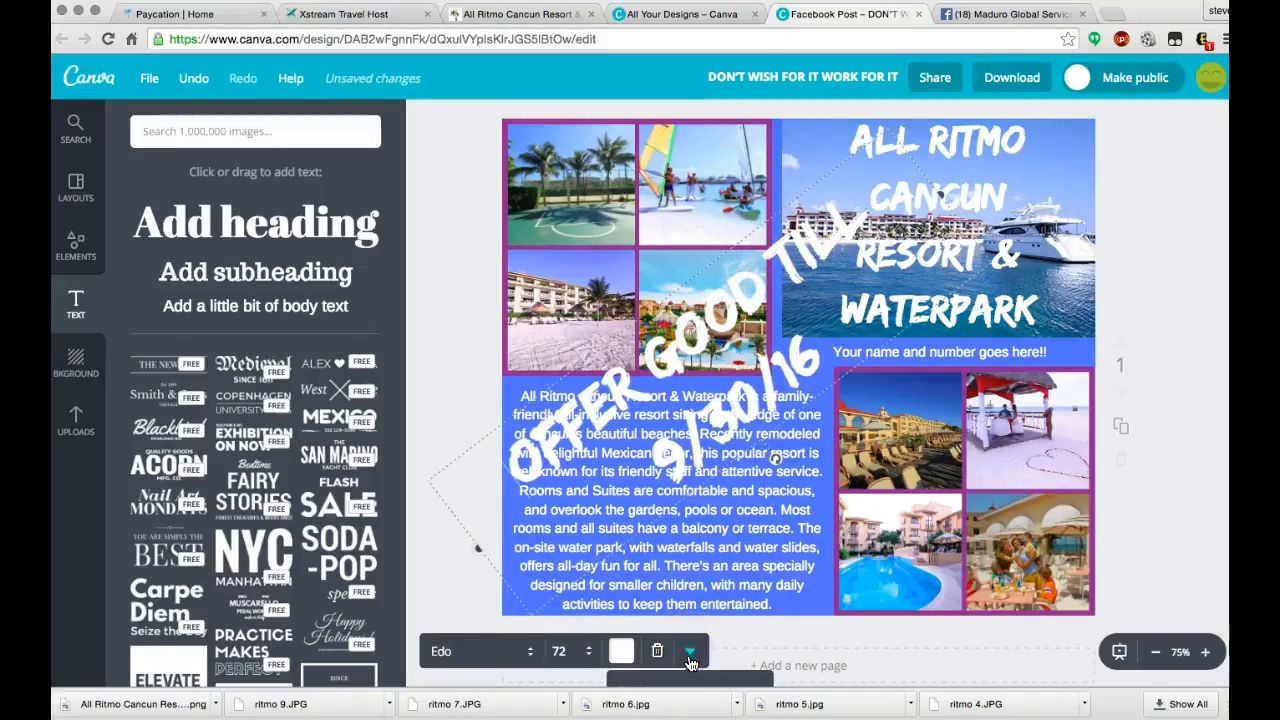
pyautogui.scroll(-3, 707, 611)
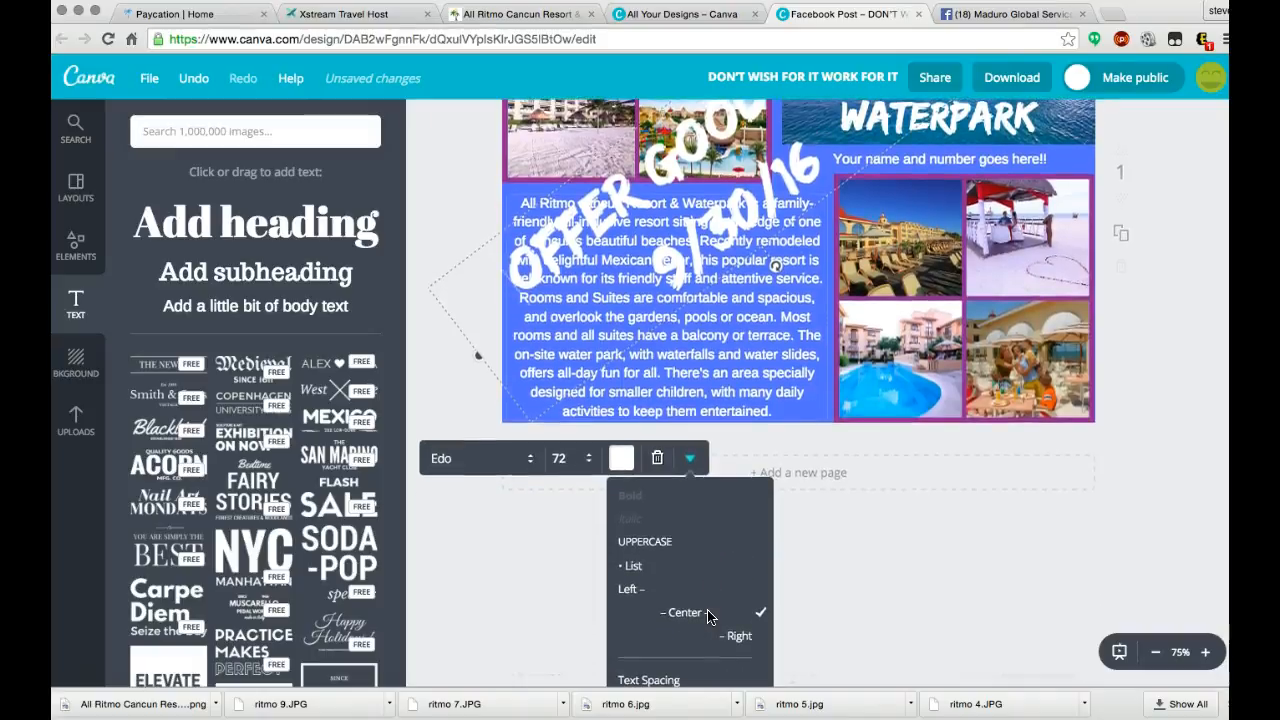
pyautogui.scroll(-2, 707, 617)
pyautogui.click(683, 636)
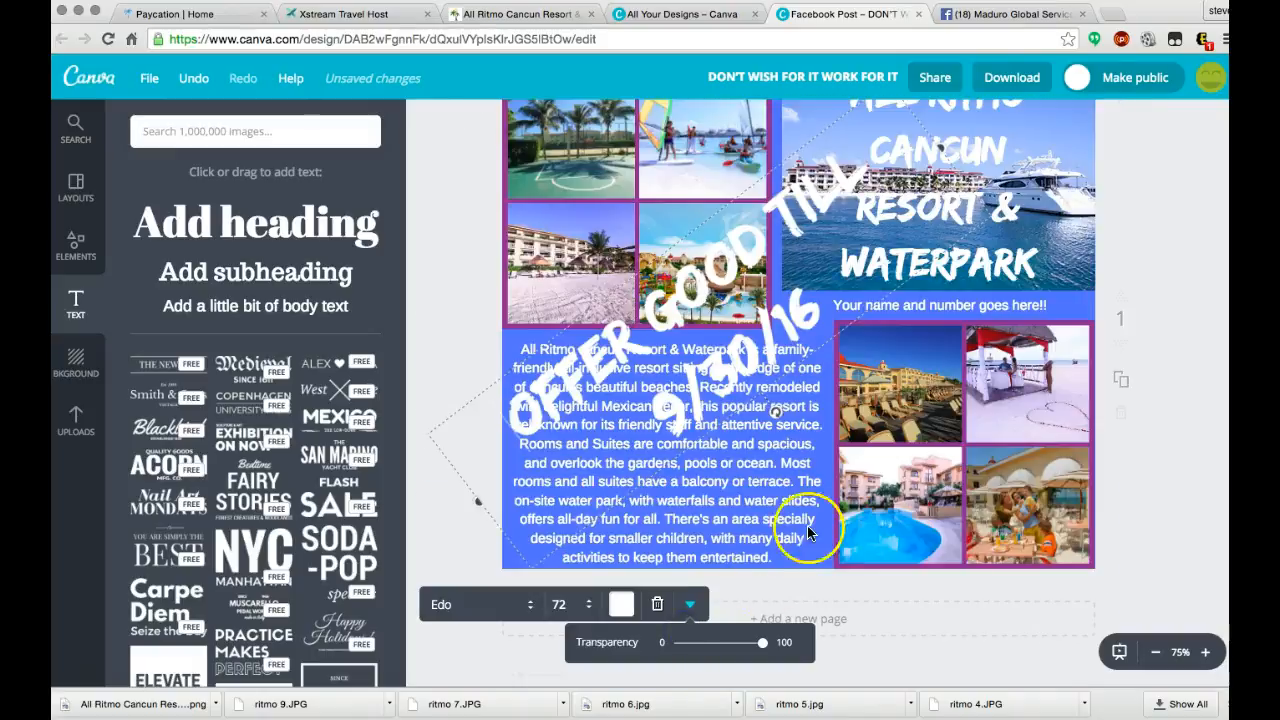
pyautogui.moveTo(766, 648); pyautogui.dragTo(745, 648)
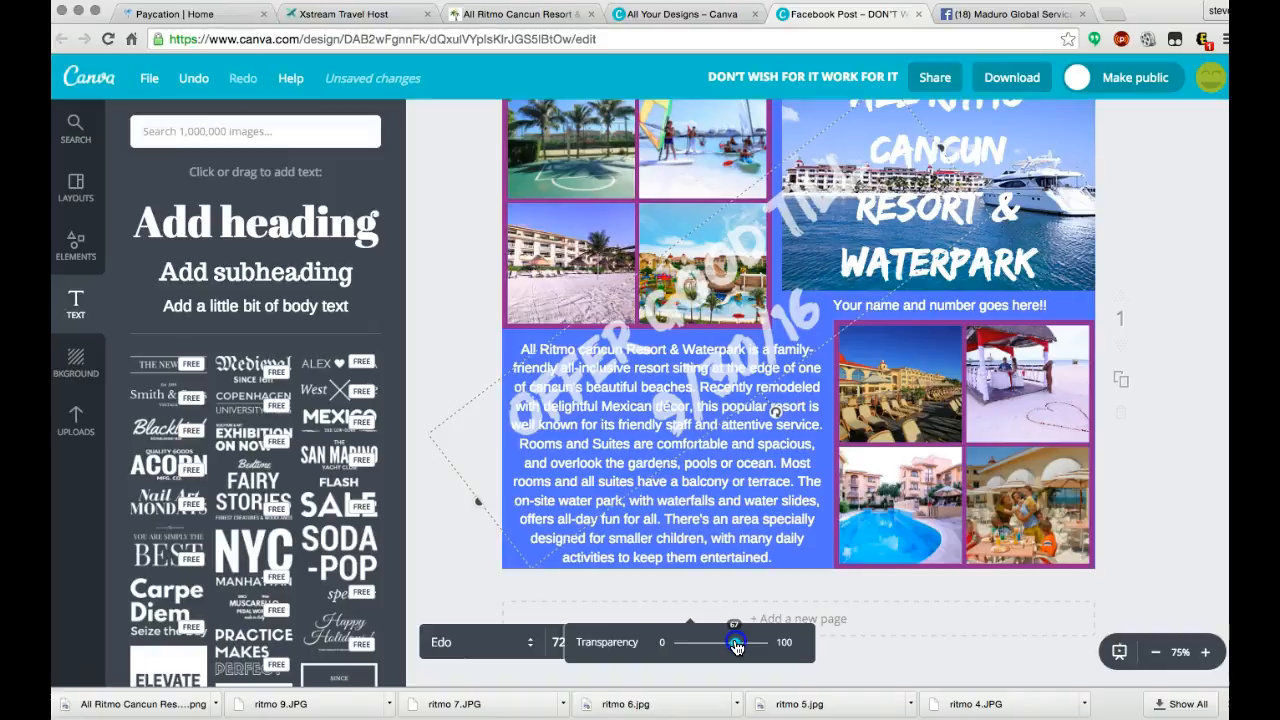
pyautogui.moveTo(738, 647); pyautogui.dragTo(724, 650)
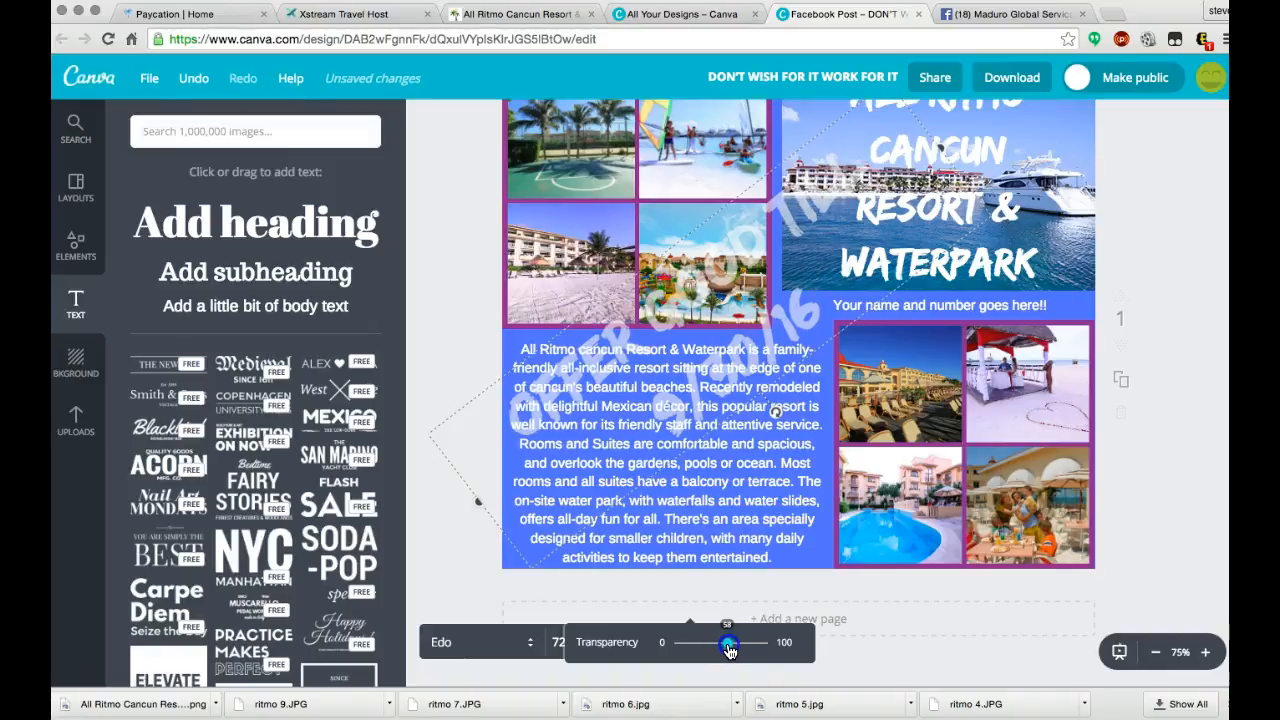
pyautogui.moveTo(736, 650); pyautogui.dragTo(743, 651)
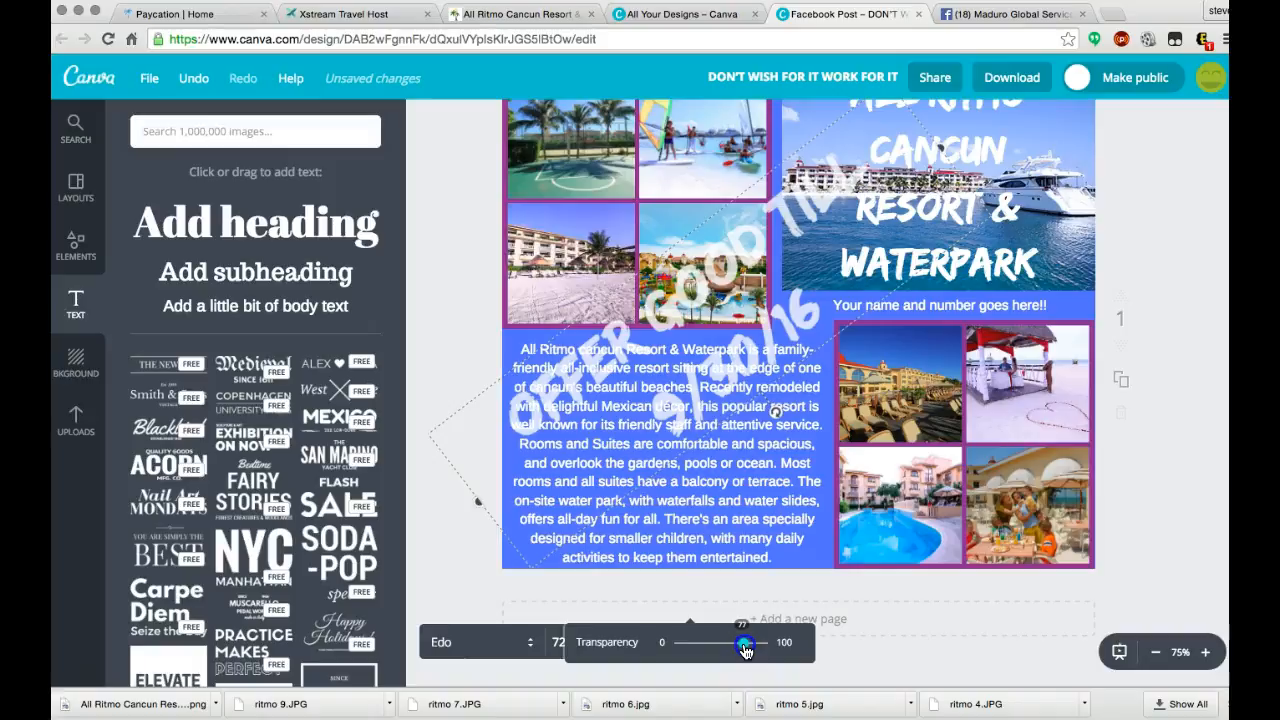
pyautogui.click(735, 352)
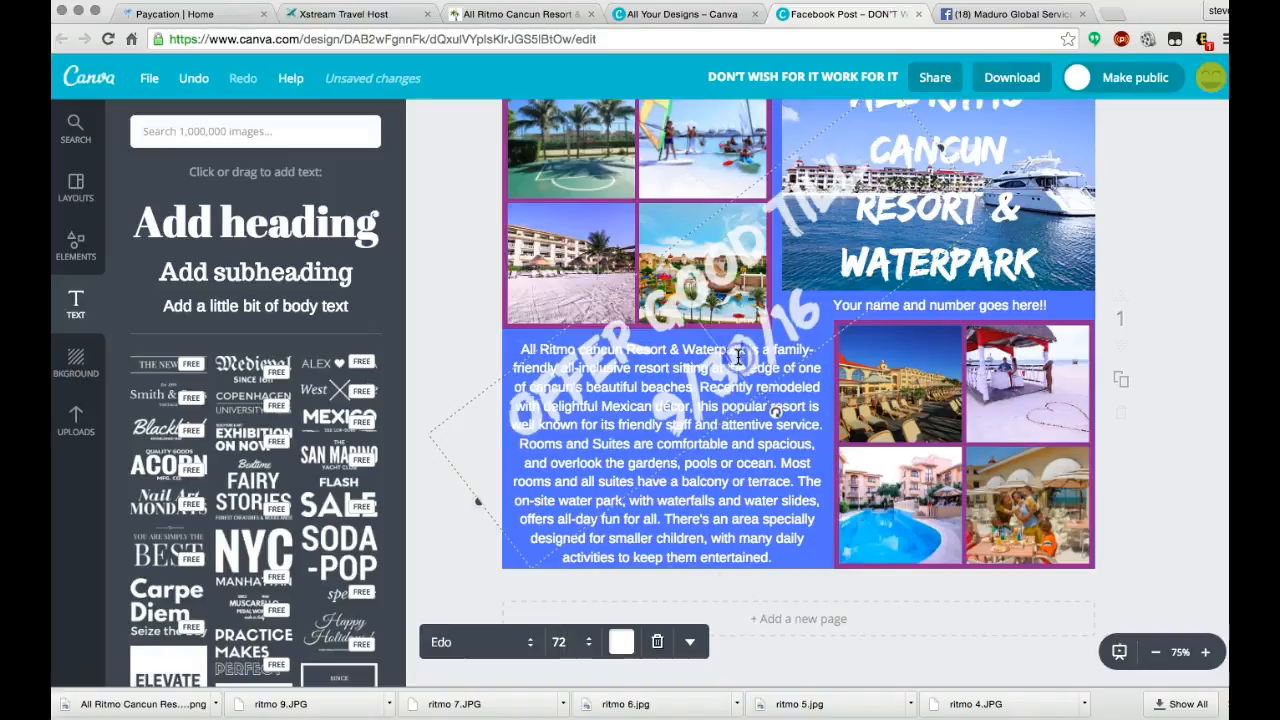
# Change the offer heading's text color to the light gray of the default palette
pyautogui.click(621, 641)
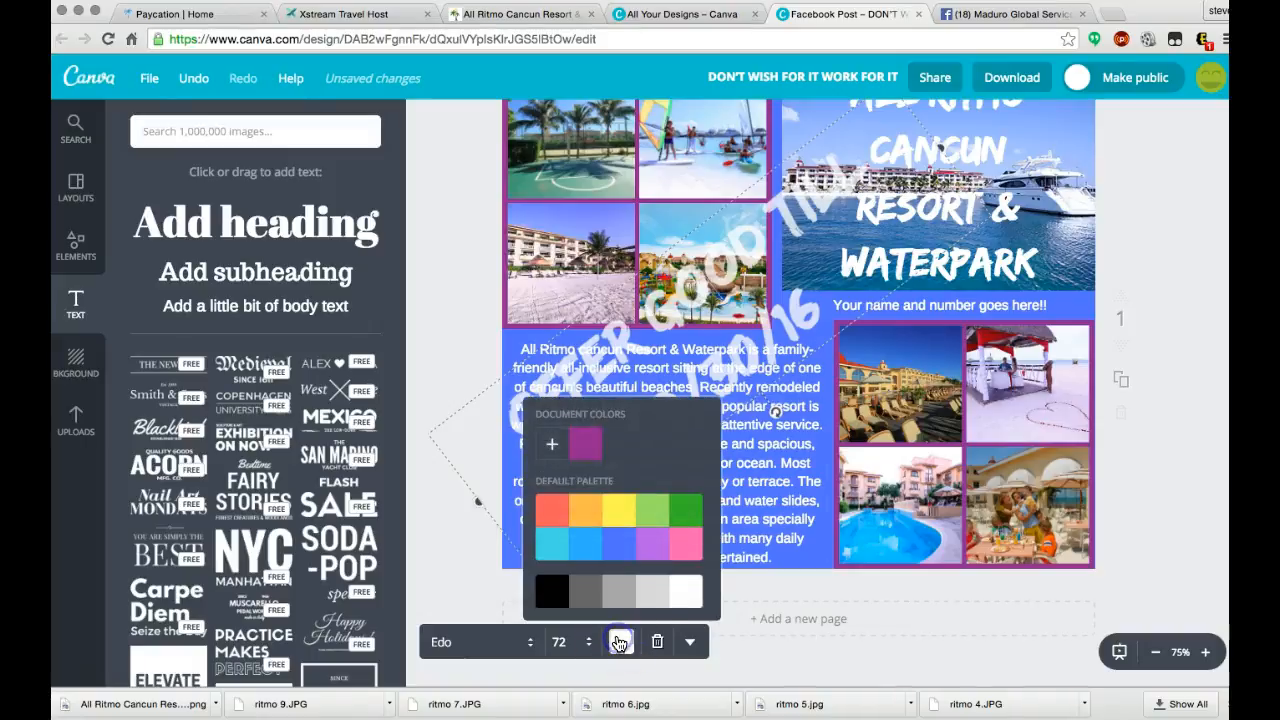
pyautogui.click(642, 592)
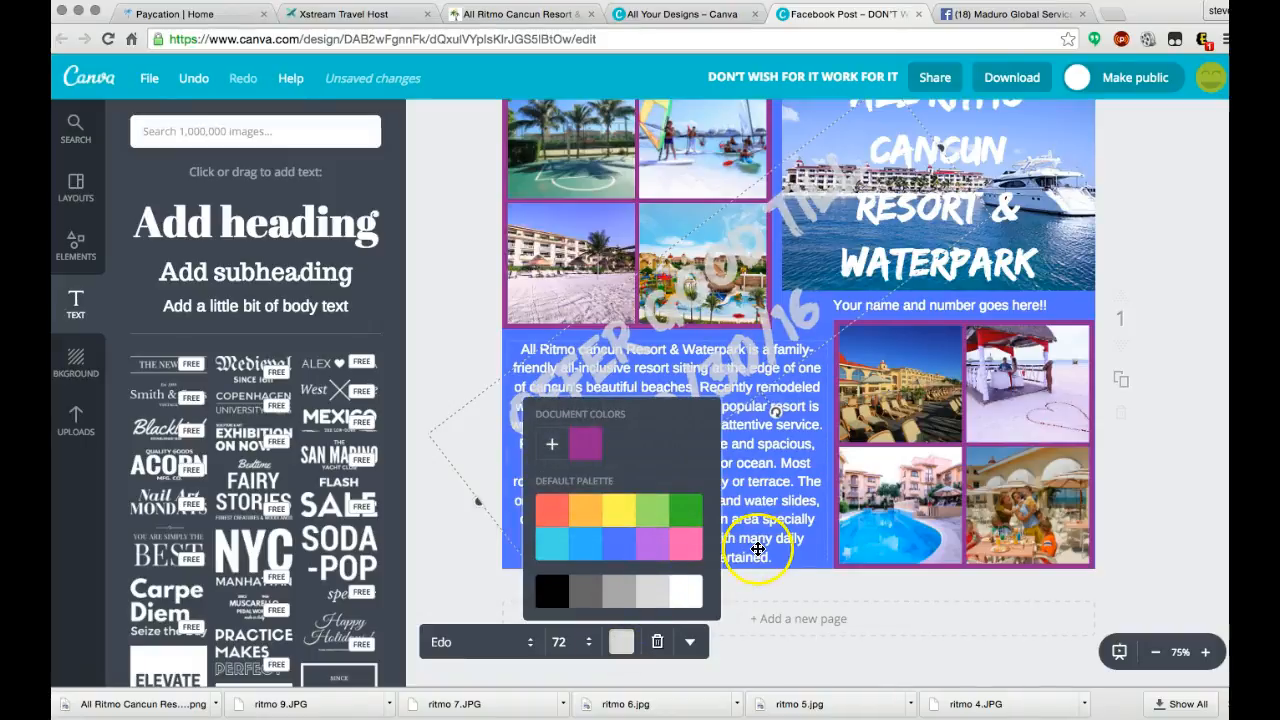
pyautogui.click(800, 618)
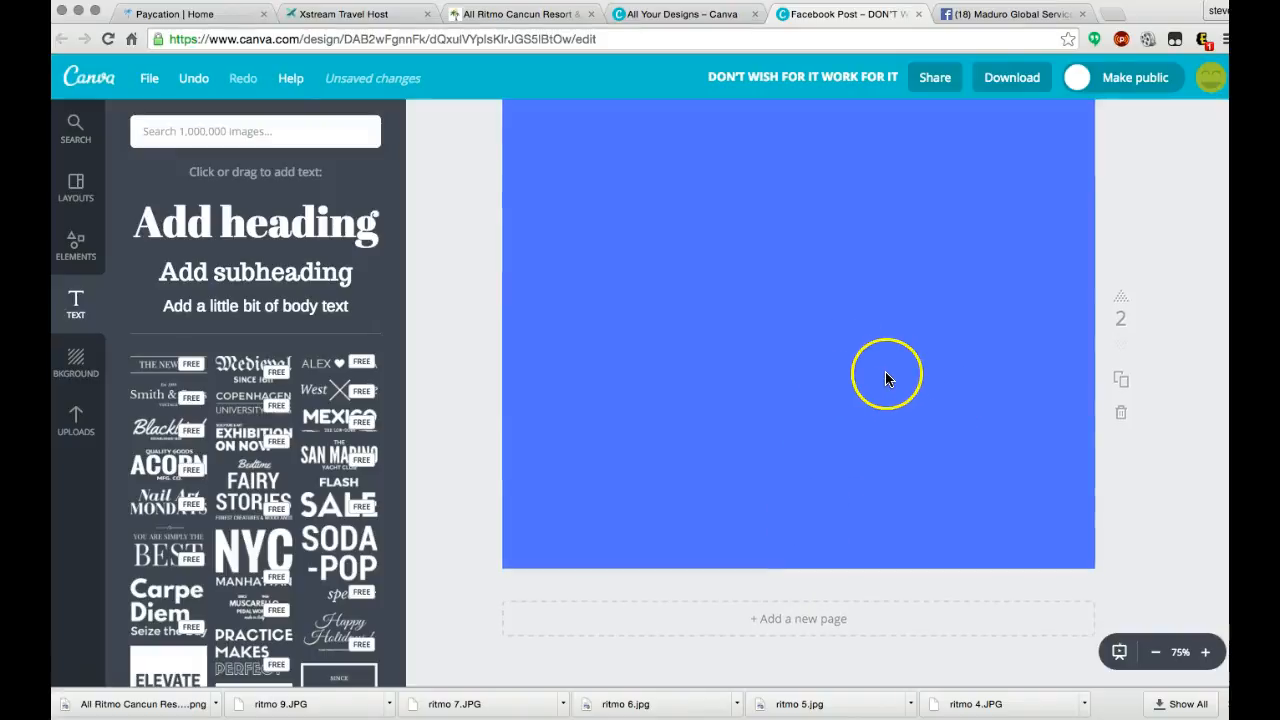
pyautogui.scroll(2, 814, 465)
pyautogui.scroll(2, 814, 462)
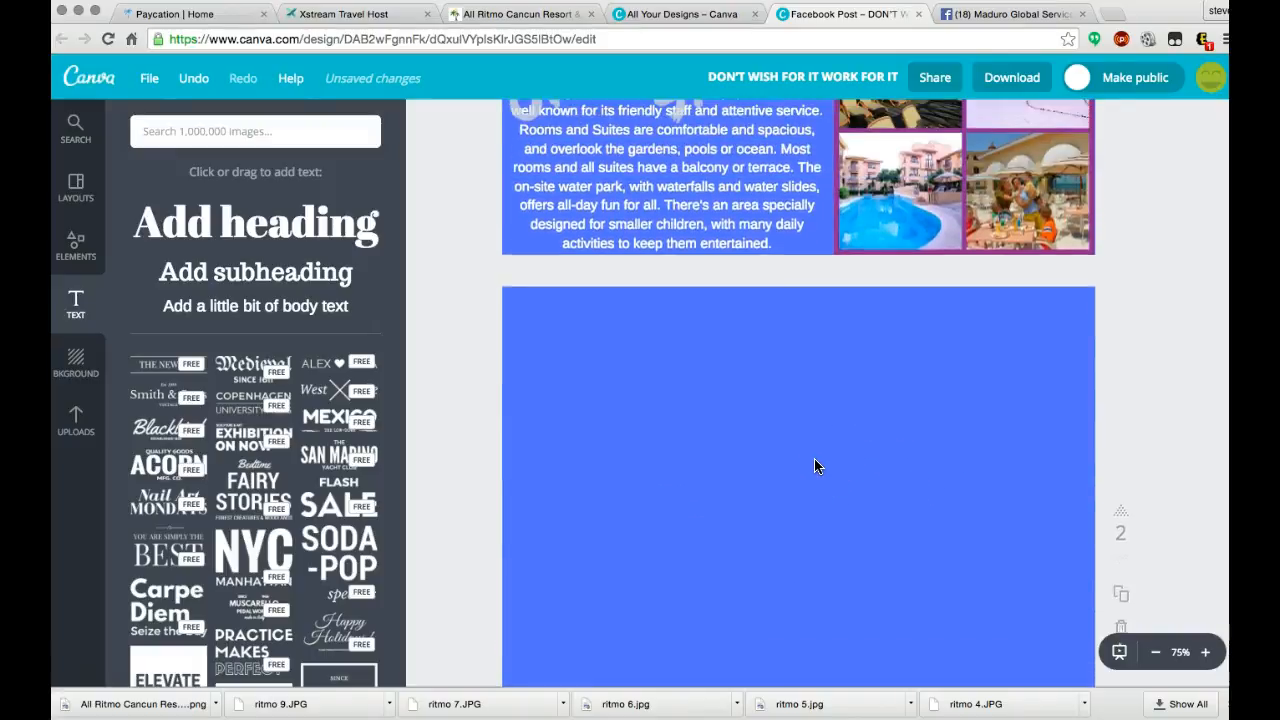
pyautogui.scroll(-2, 1105, 461)
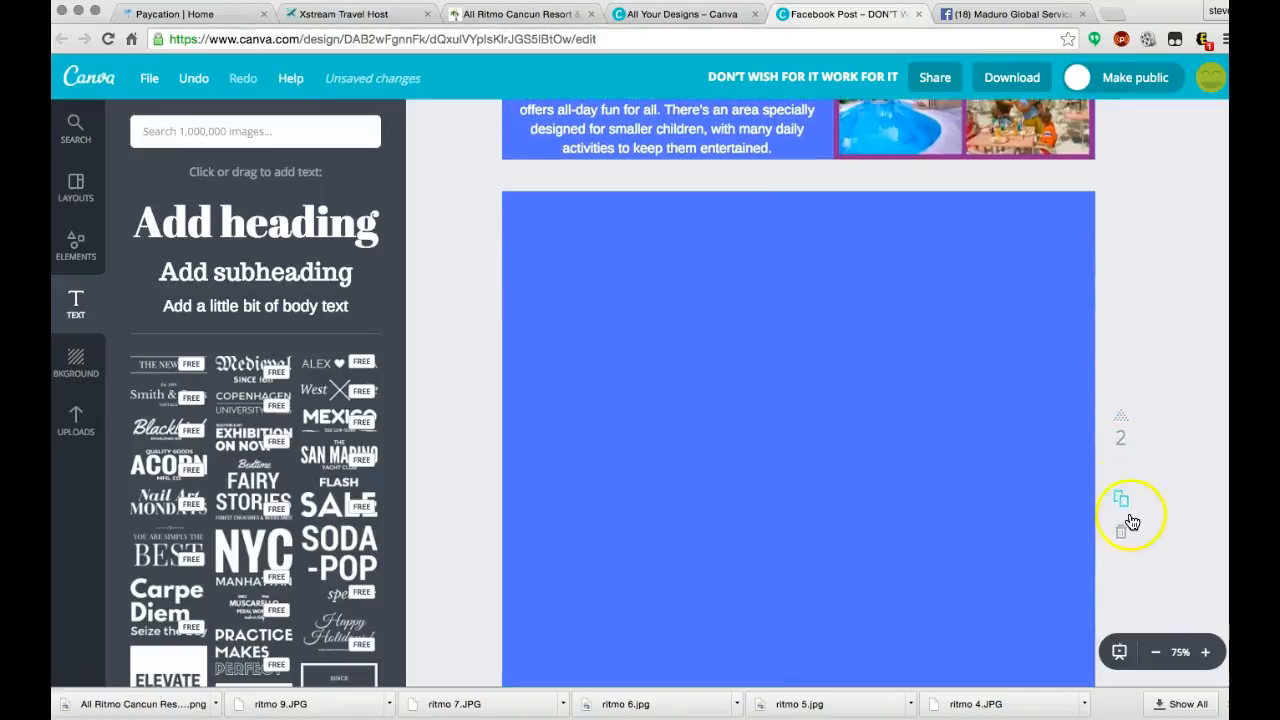
pyautogui.click(1121, 536)
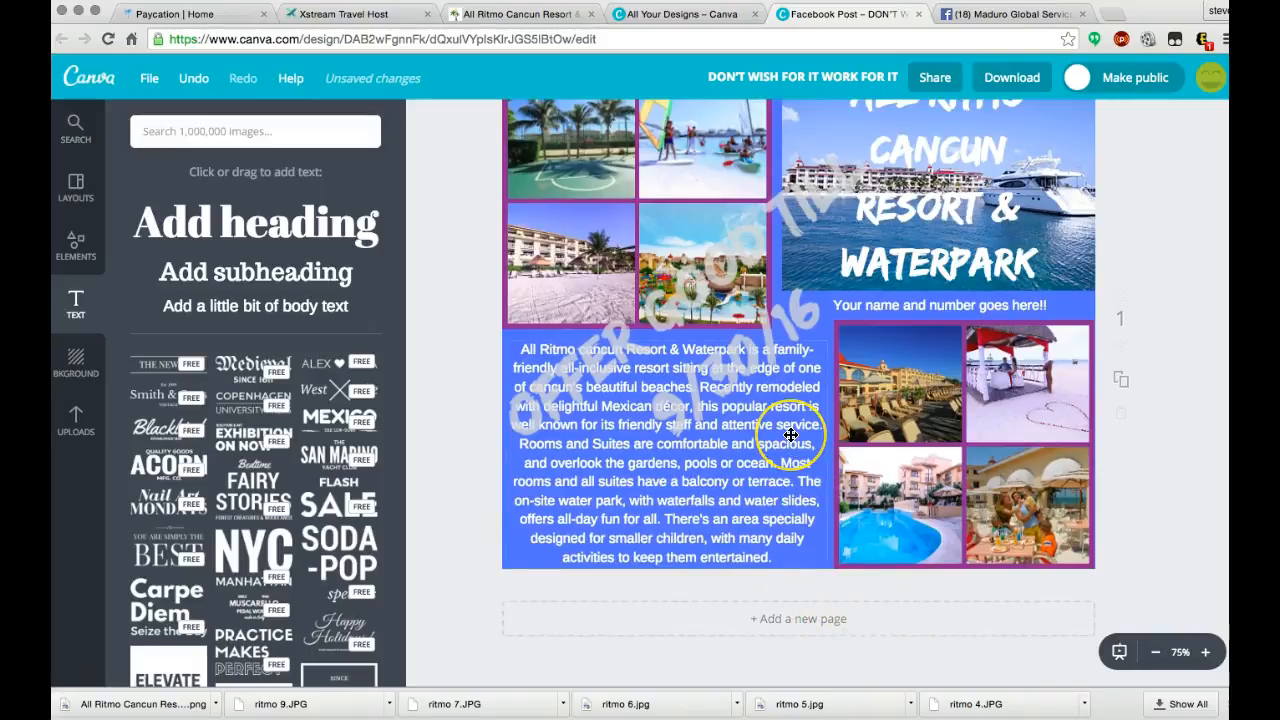
# Fine-tune the diagonal offer heading's transparency to 76
pyautogui.scroll(1, 810, 430)
pyautogui.scroll(1, 790, 434)
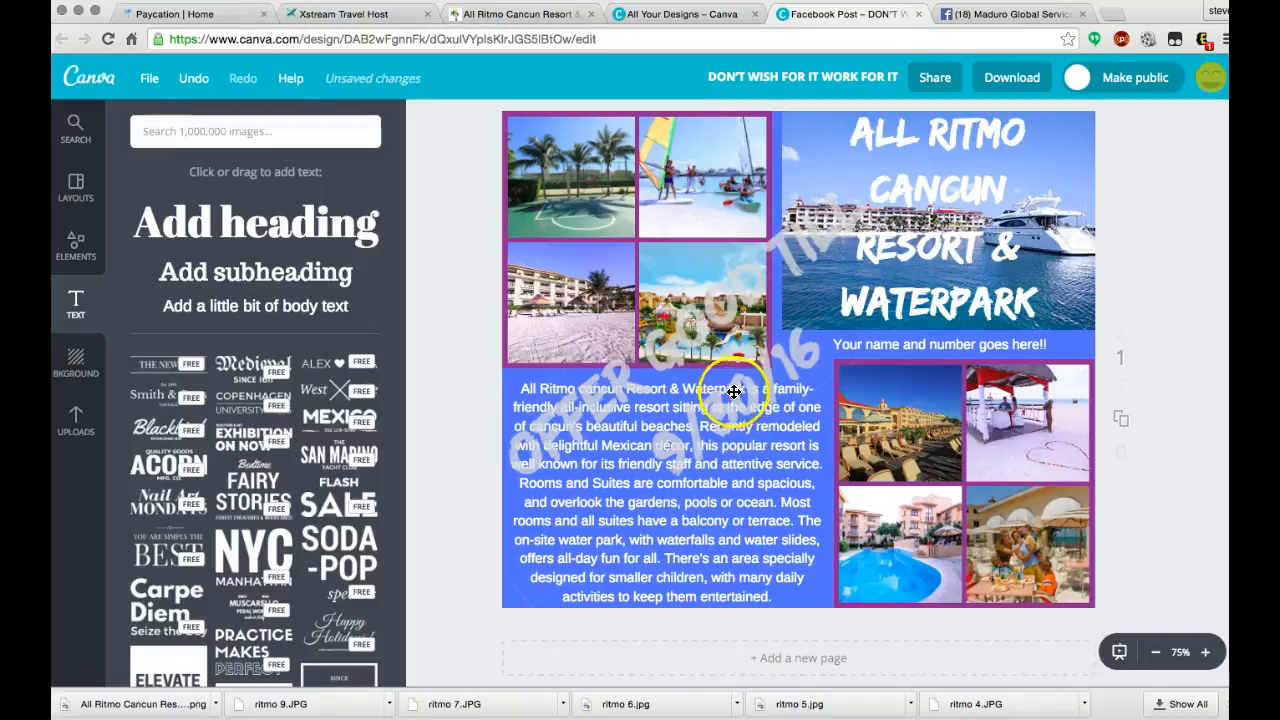
pyautogui.click(663, 364)
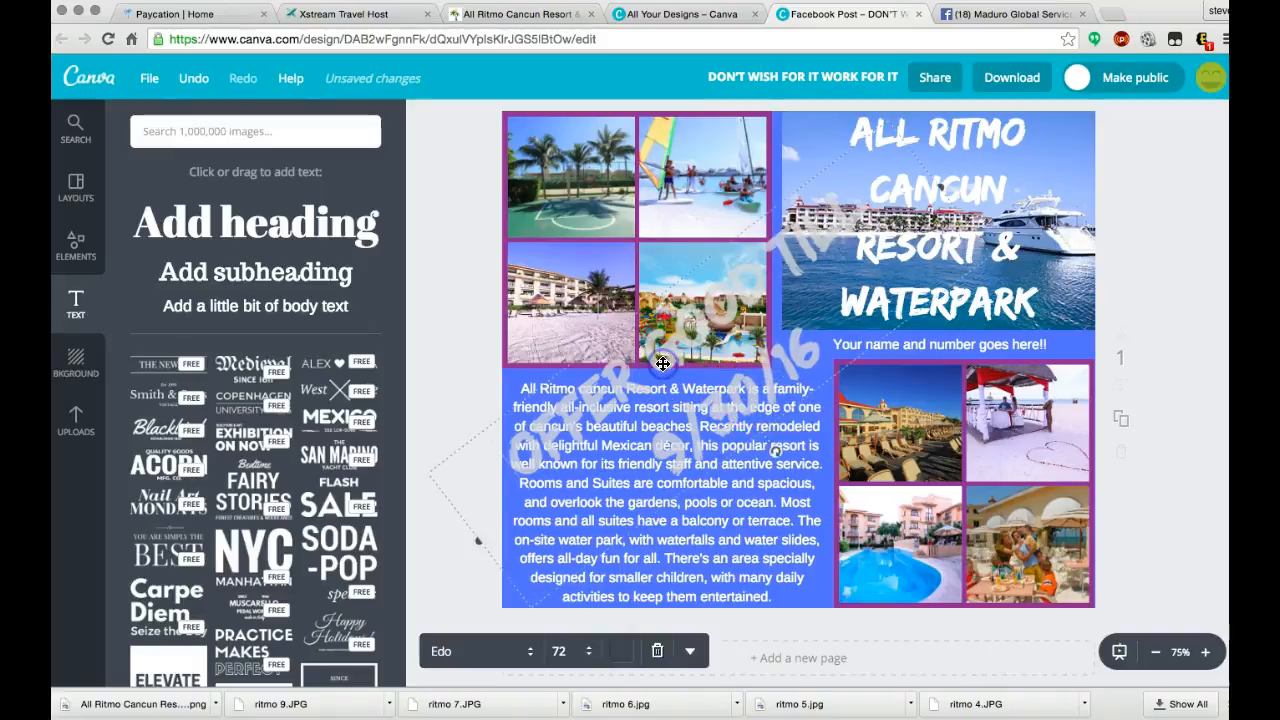
pyautogui.click(690, 651)
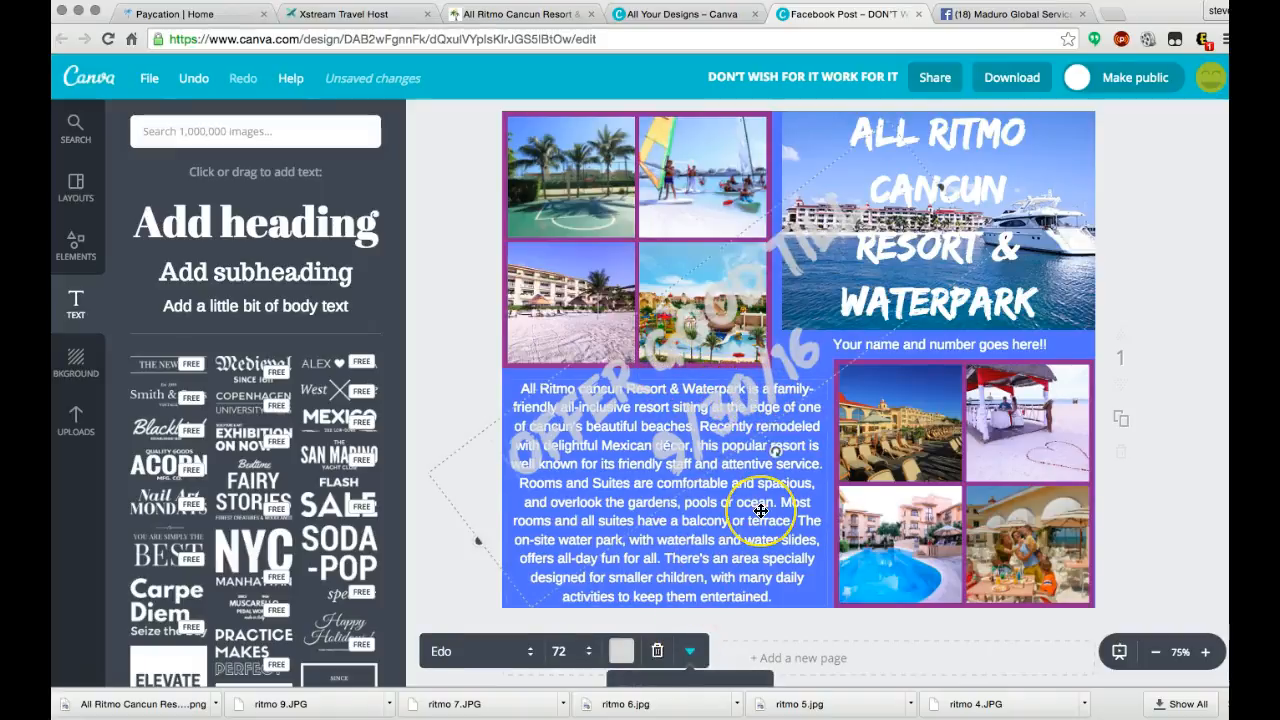
pyautogui.scroll(-3, 760, 511)
pyautogui.scroll(-2, 760, 511)
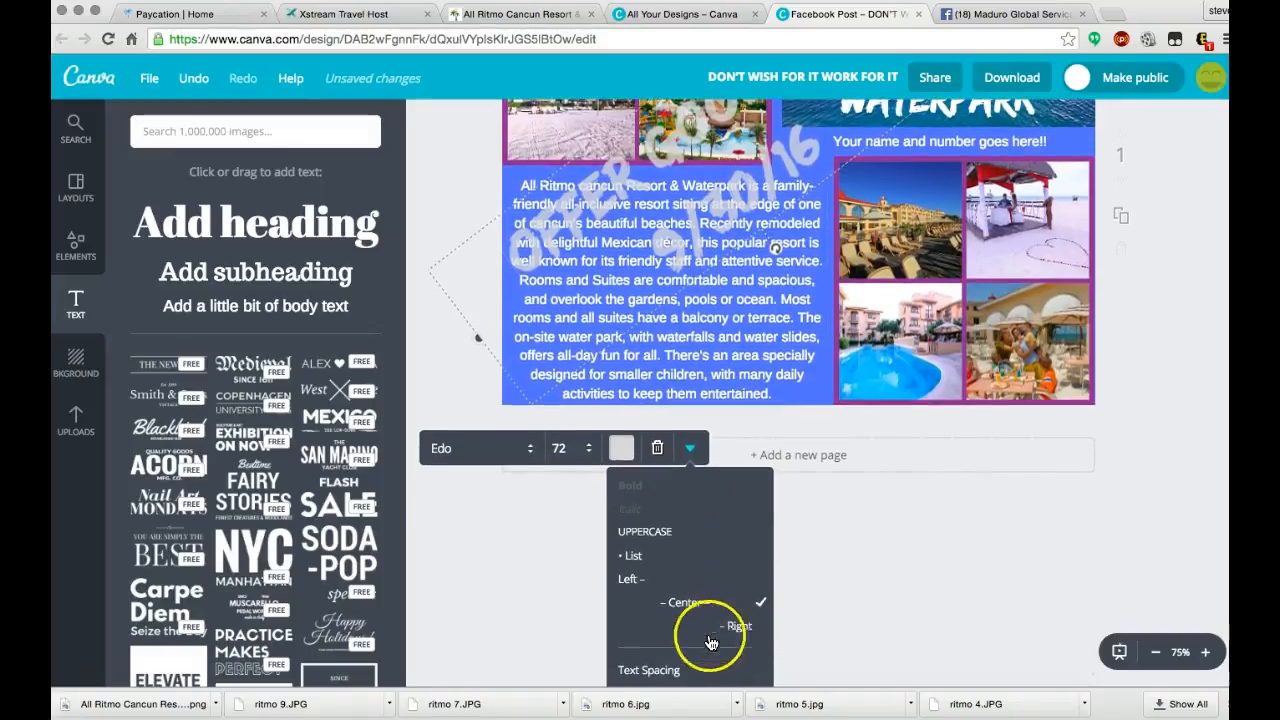
pyautogui.scroll(-4, 688, 605)
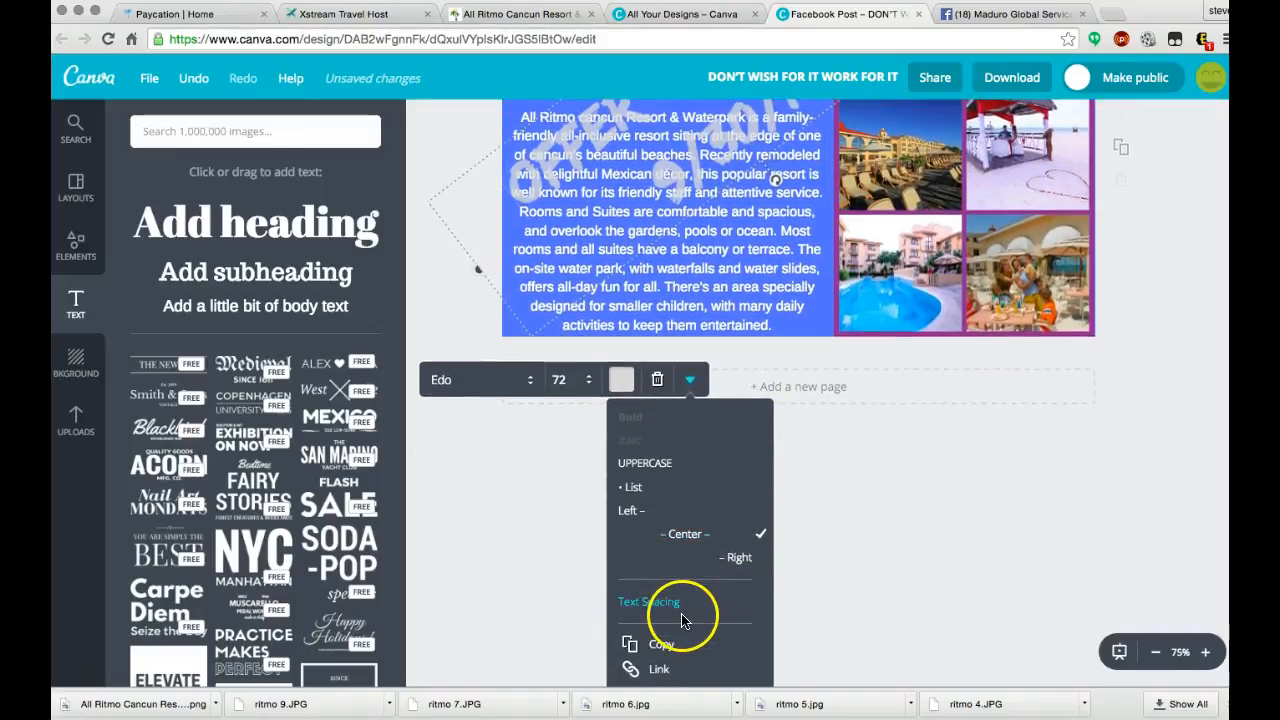
pyautogui.click(684, 655)
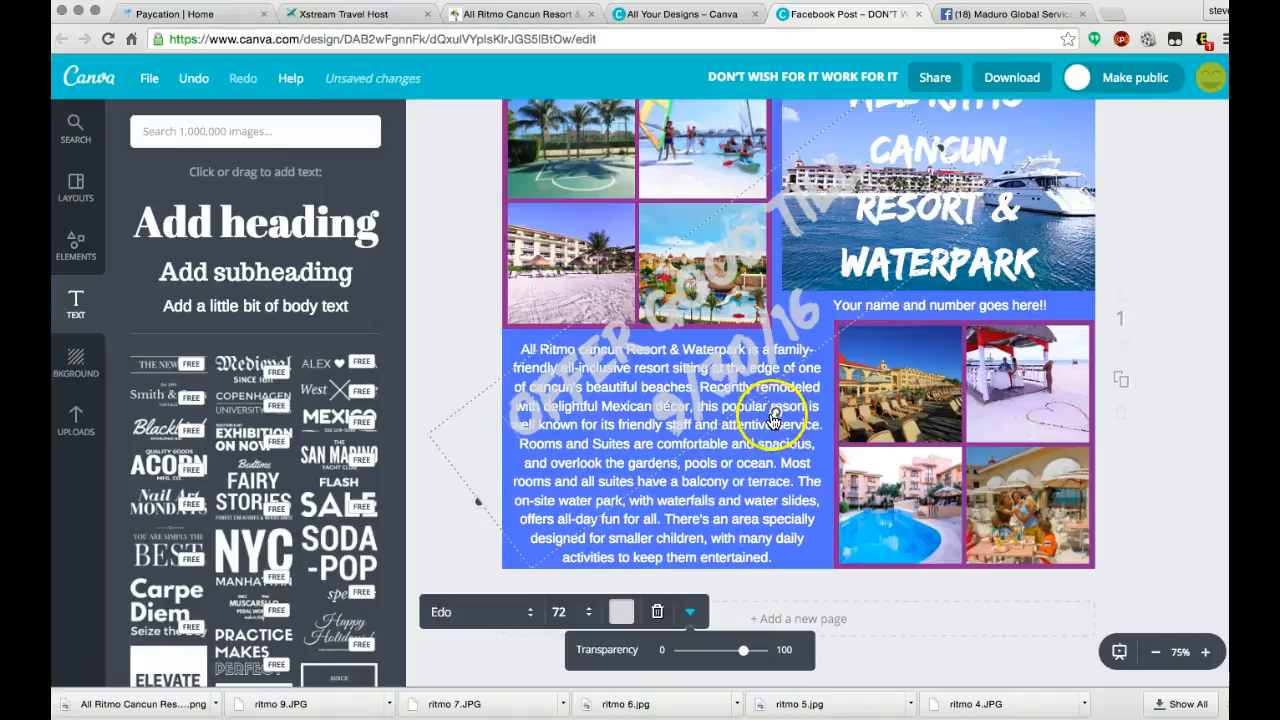
pyautogui.moveTo(747, 659); pyautogui.dragTo(728, 659)
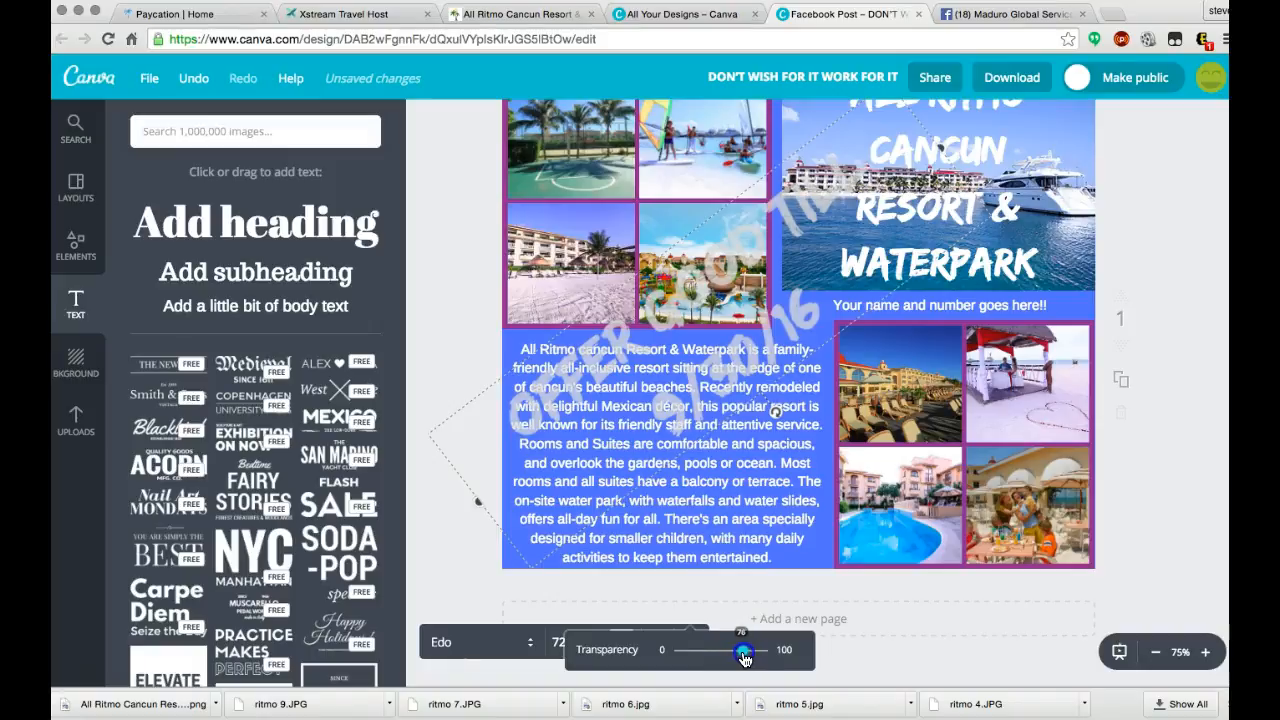
pyautogui.click(856, 606)
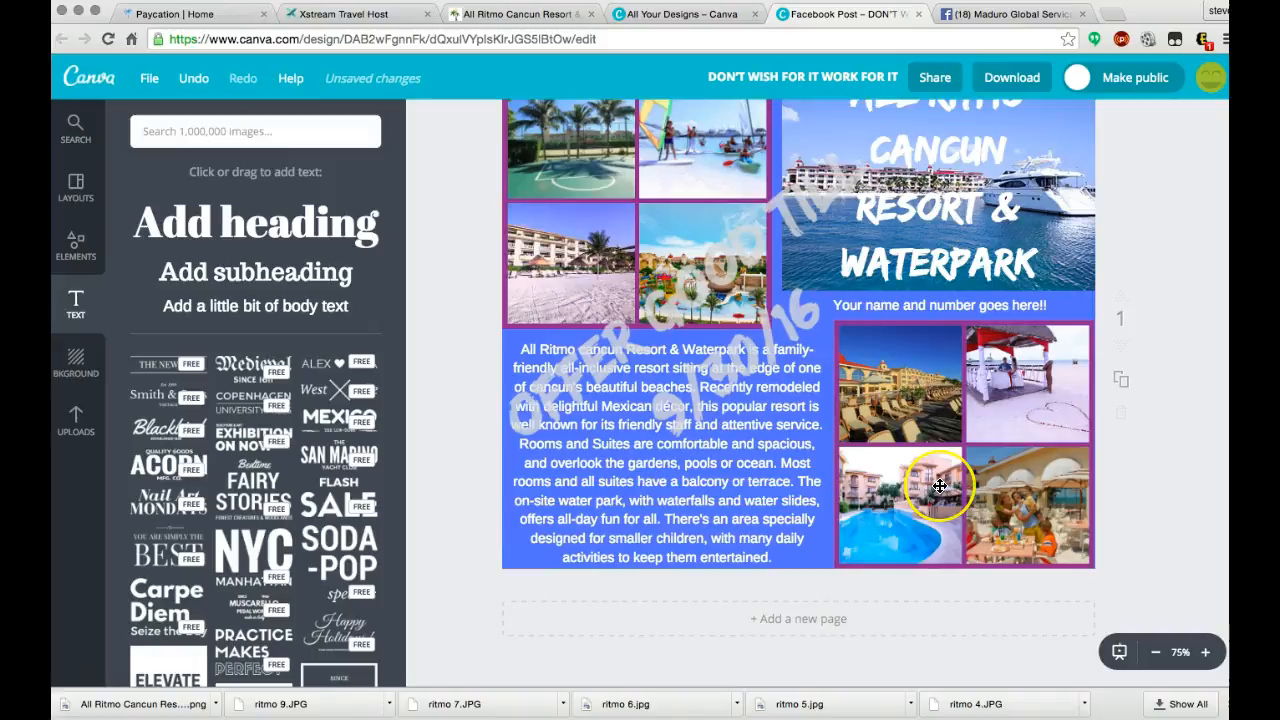
# Change the All Ritmo Cancun Resort & Waterpark title's text color to the light gray of the default palette
pyautogui.scroll(2, 945, 480)
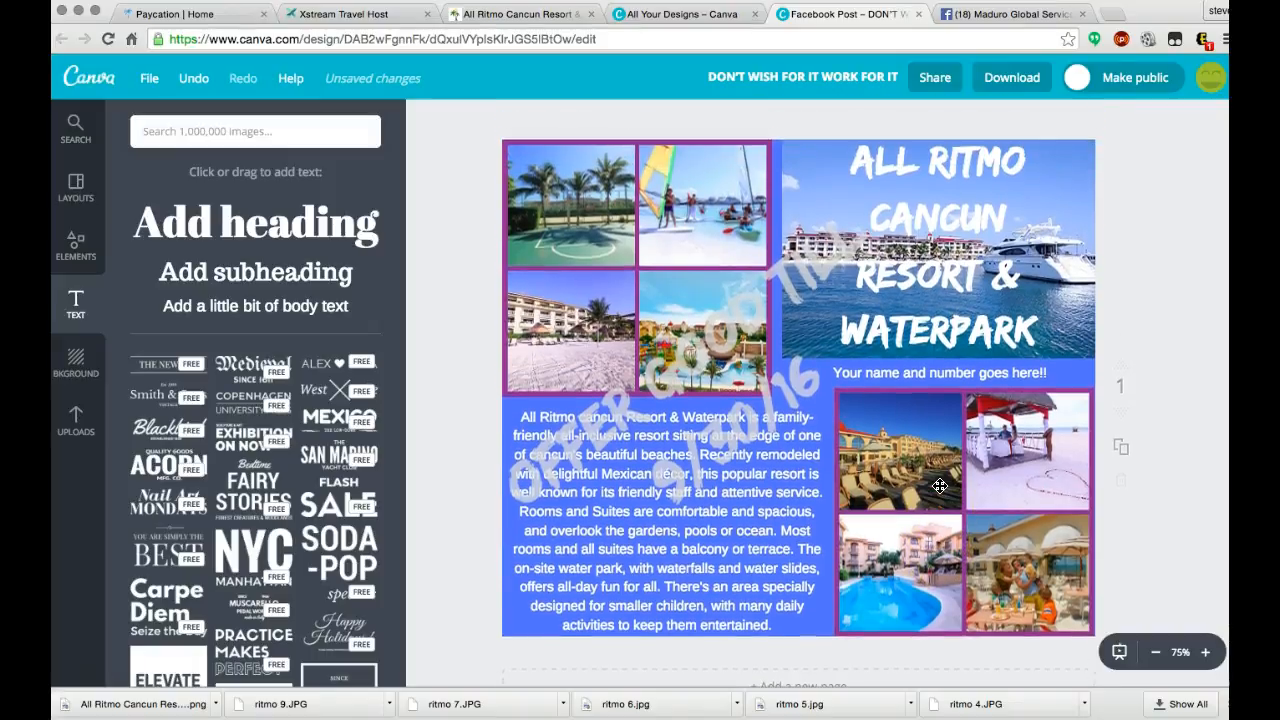
pyautogui.click(966, 209)
pyautogui.click(1035, 432)
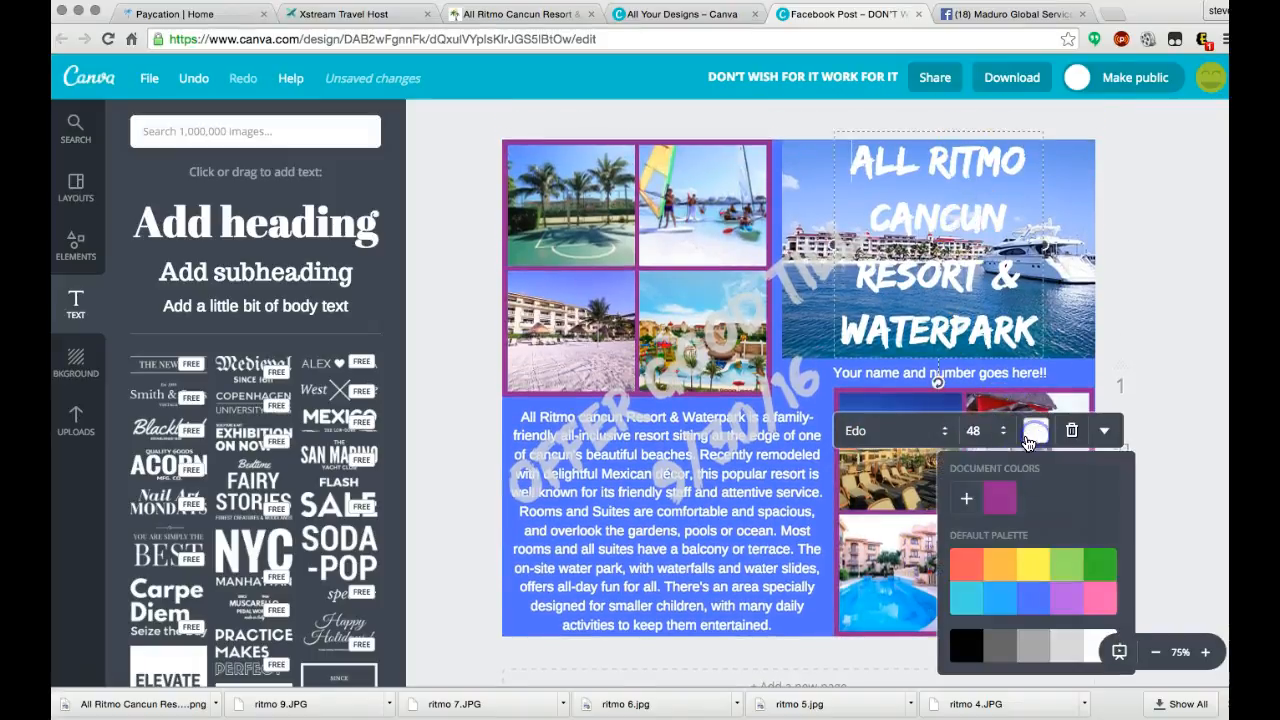
pyautogui.click(1064, 648)
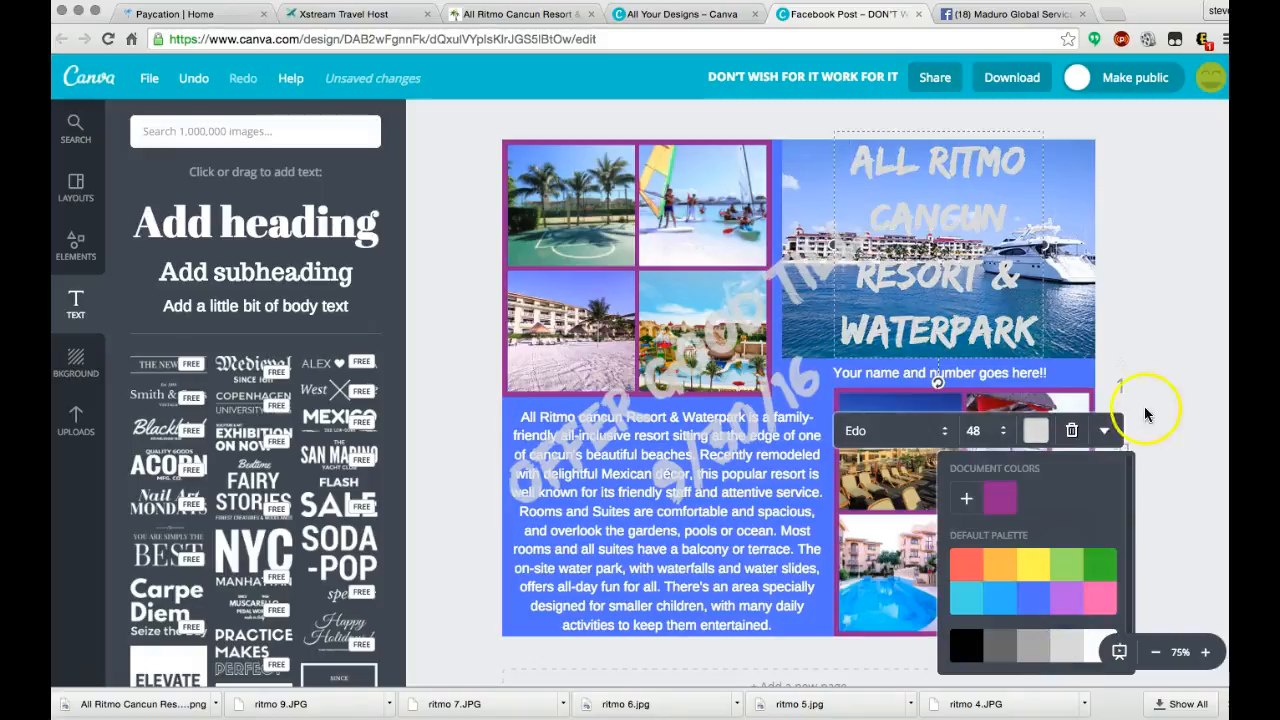
pyautogui.click(1159, 343)
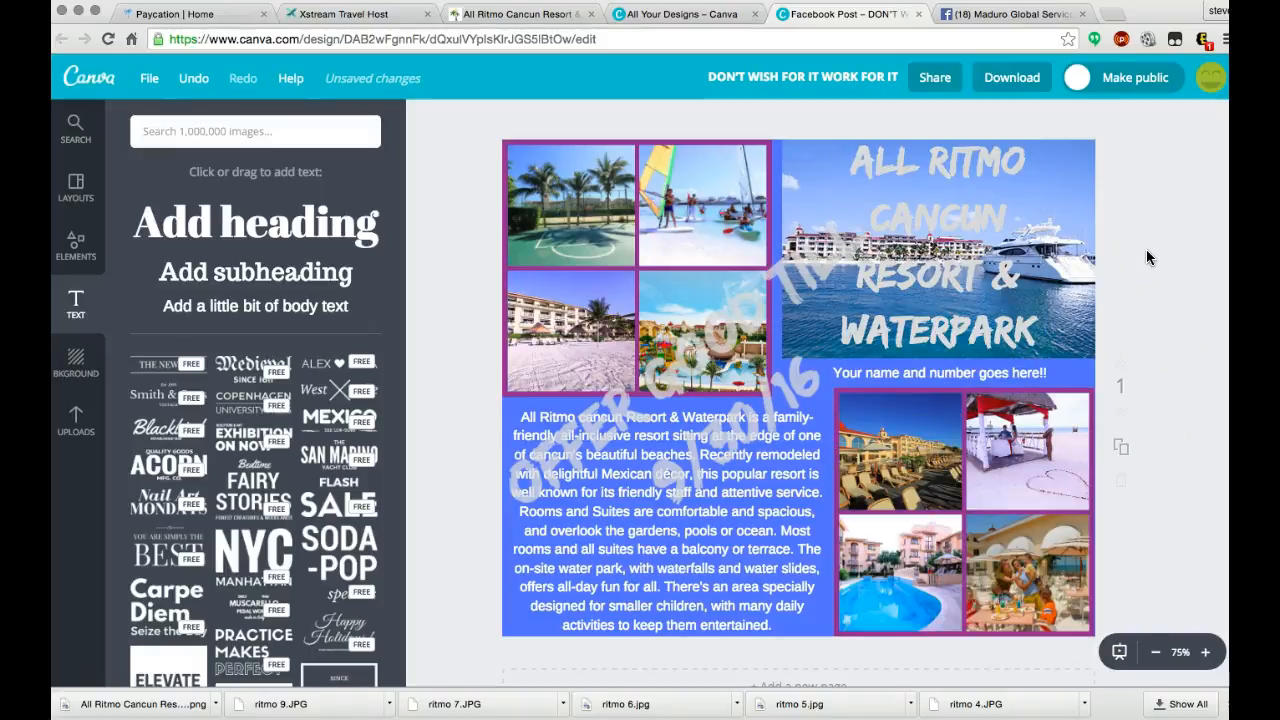
pyautogui.click(1169, 134)
pyautogui.click(1146, 180)
# Check the published flyer on Facebook and set the resort description's font to Forum in the Canva design
pyautogui.click(979, 15)
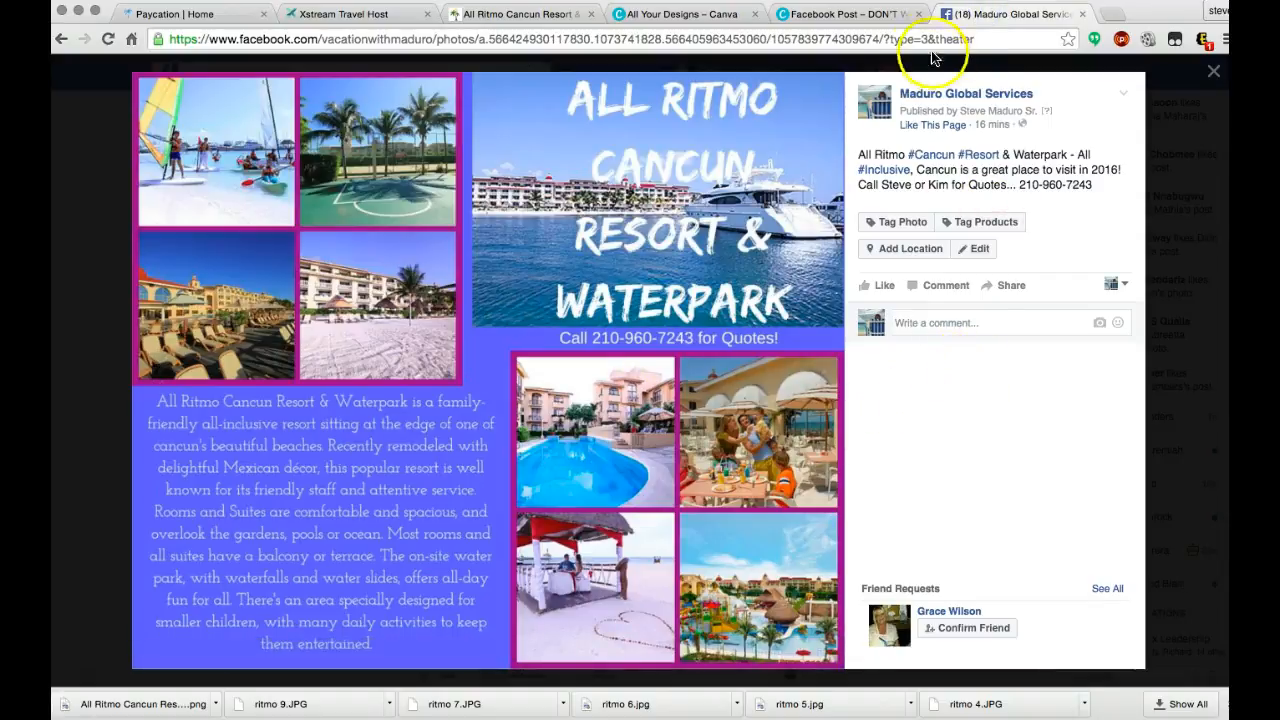
pyautogui.click(850, 14)
pyautogui.click(667, 492)
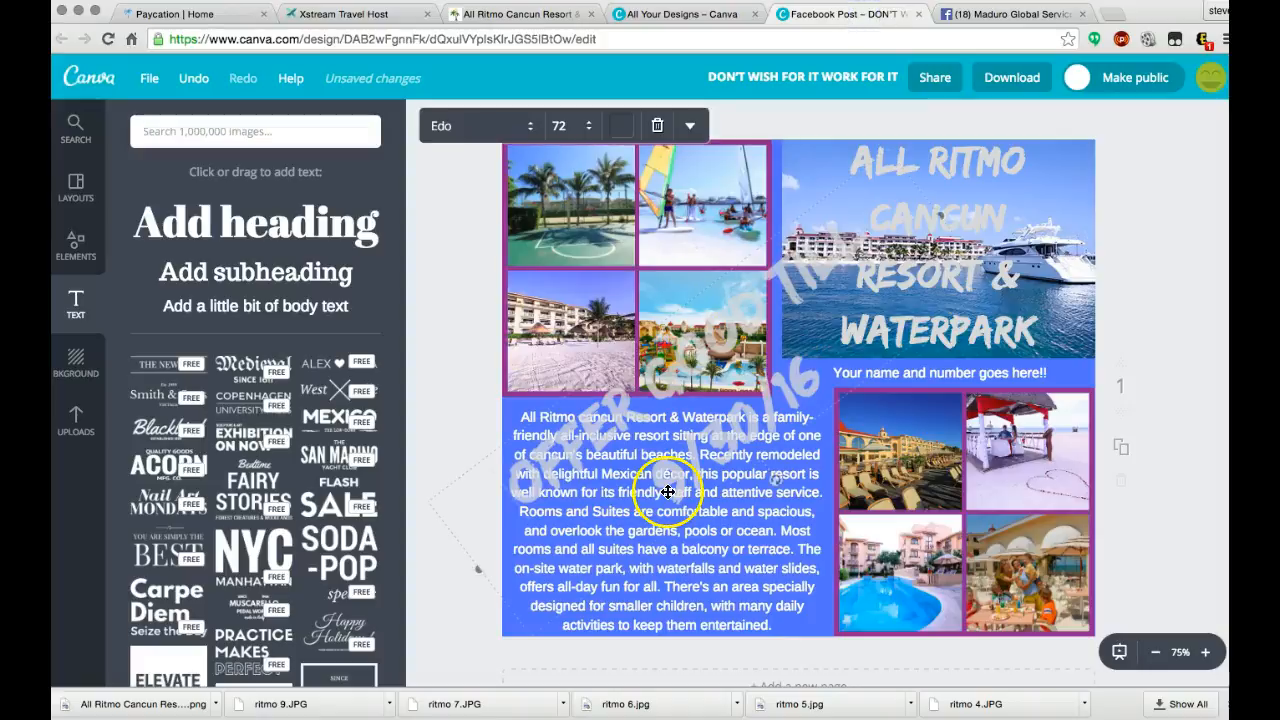
pyautogui.click(637, 540)
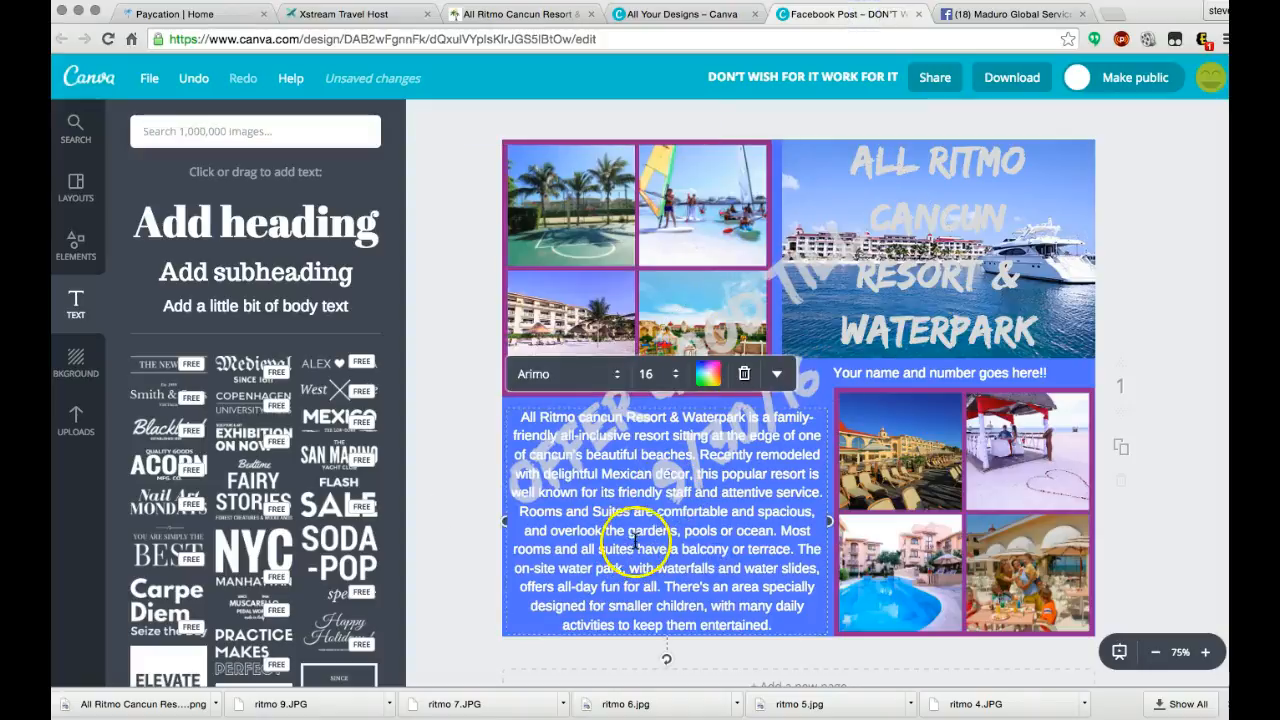
pyautogui.click(543, 374)
pyautogui.scroll(-1, 593, 427)
pyautogui.scroll(-10, 593, 427)
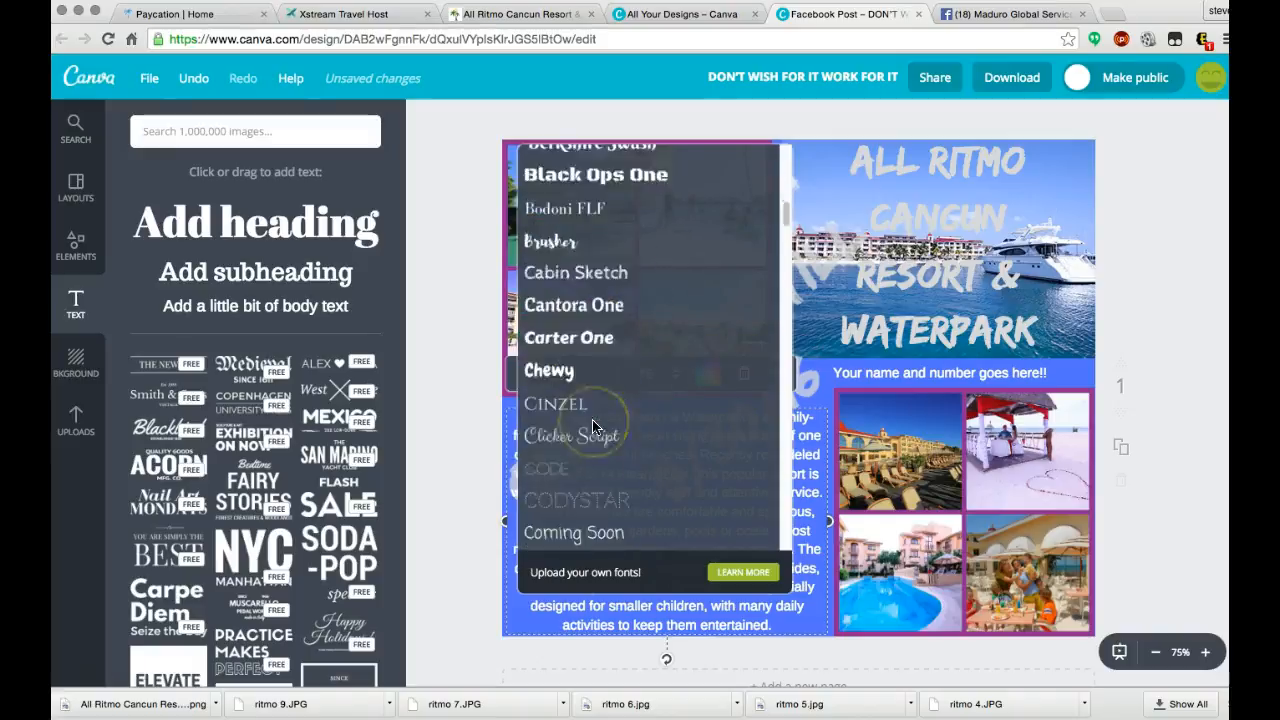
pyautogui.scroll(-5, 593, 427)
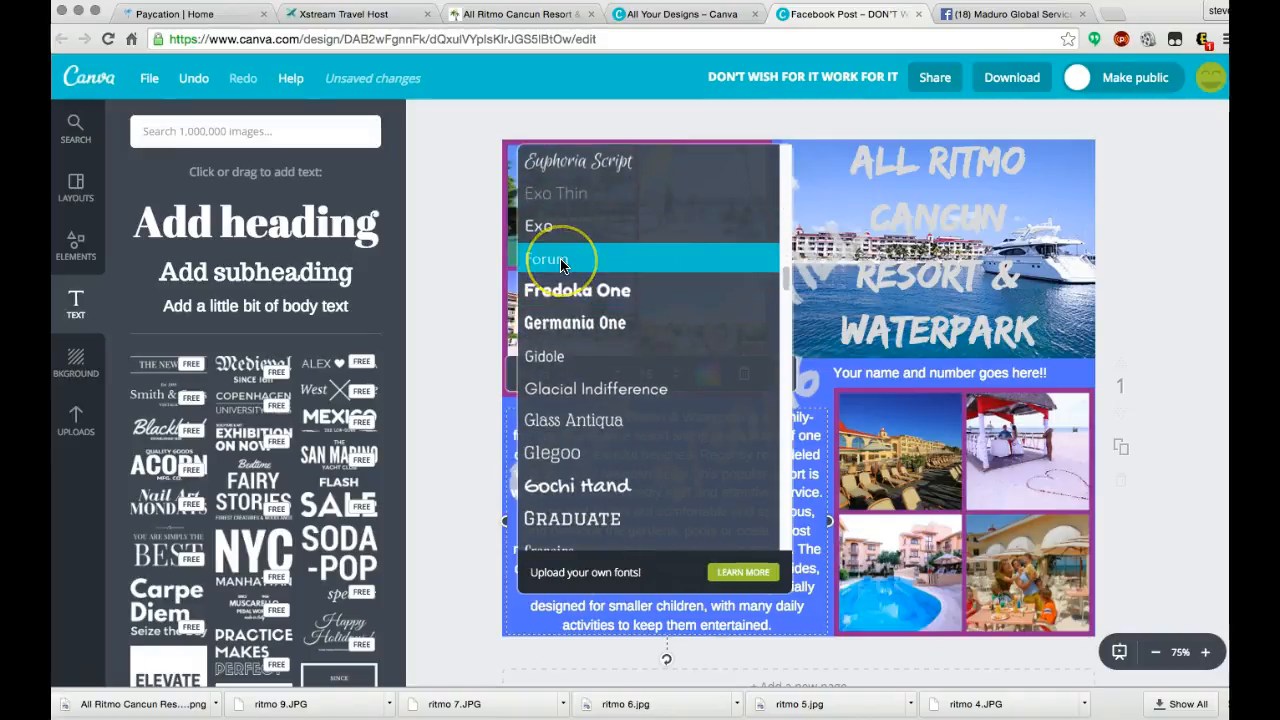
pyautogui.click(560, 260)
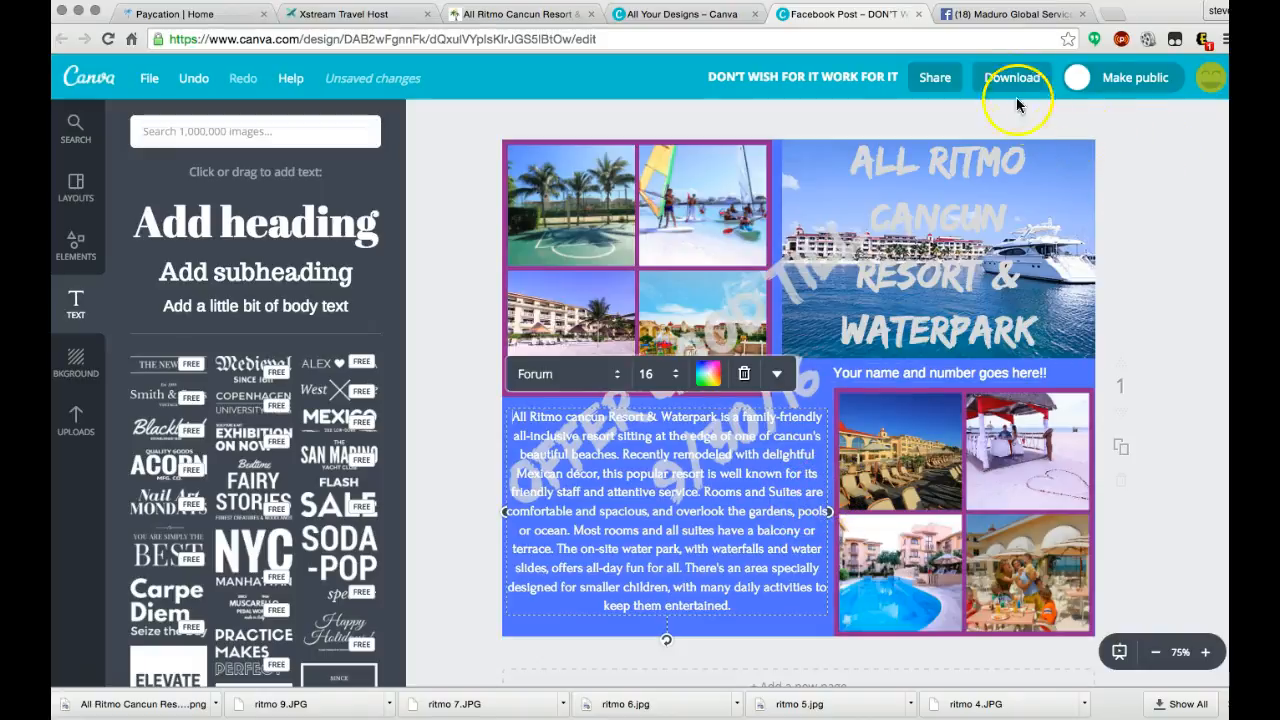
# Compare the Canva flyer with the version published on the Maduro Global Services Facebook page
pyautogui.click(1016, 14)
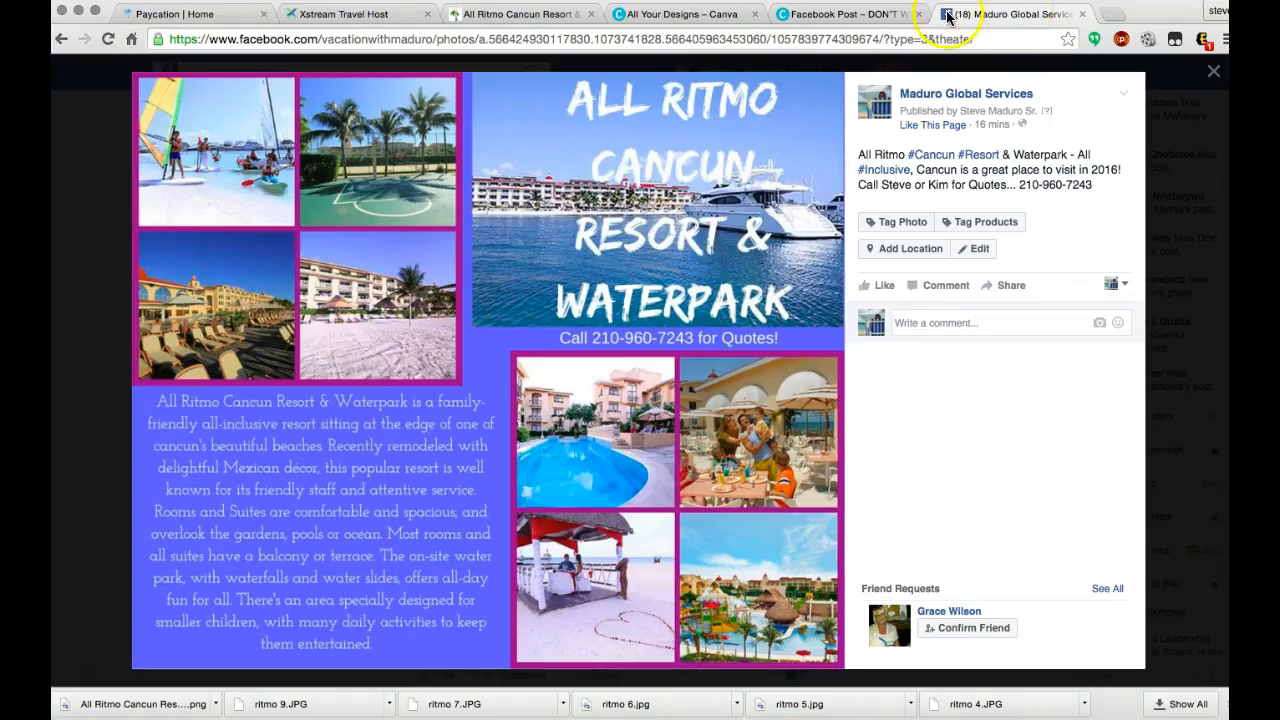
pyautogui.click(885, 16)
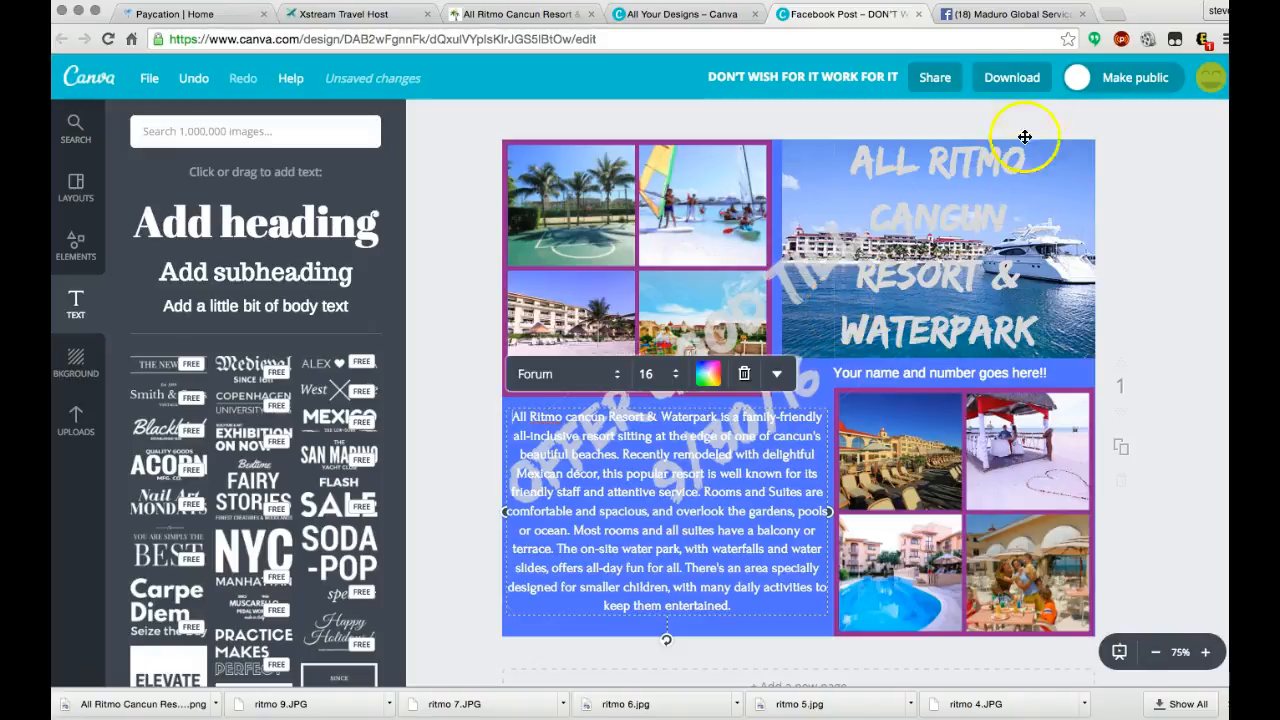
pyautogui.click(1040, 17)
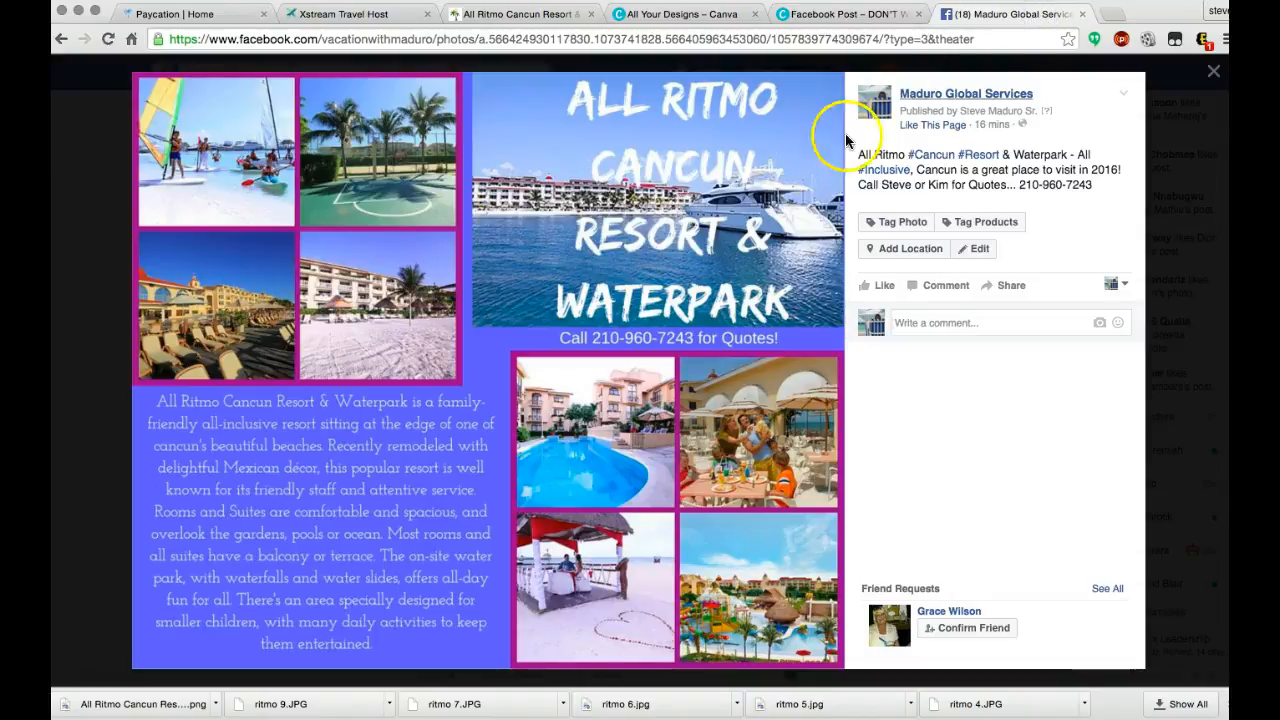
pyautogui.click(848, 14)
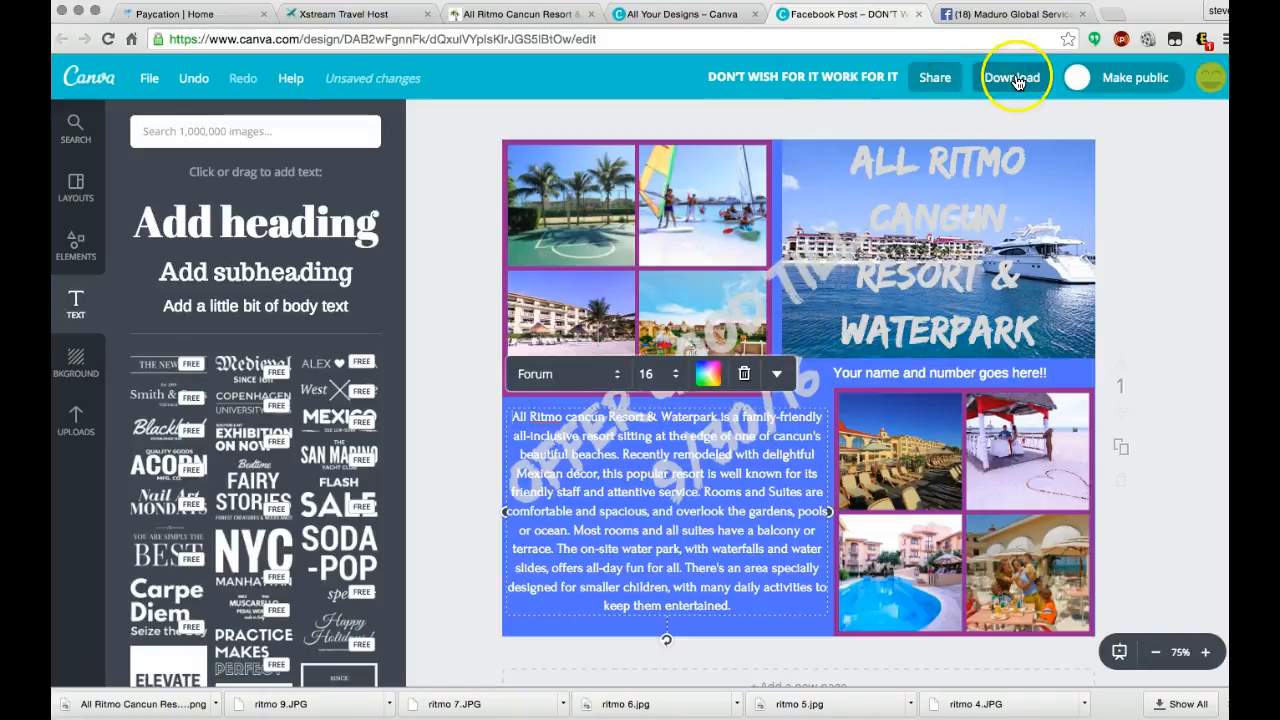
# Review the flyer's sharing choices and its download formats, including the additional page and crop mark options
pyautogui.click(931, 80)
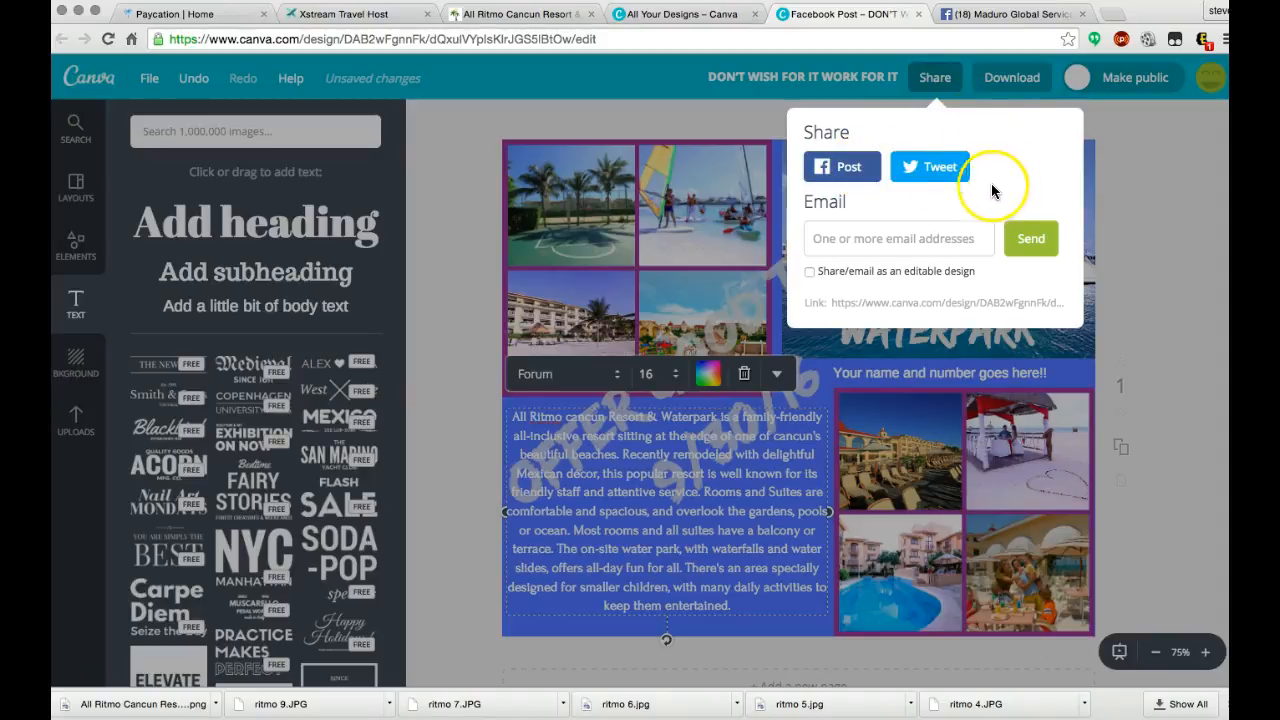
pyautogui.click(1006, 79)
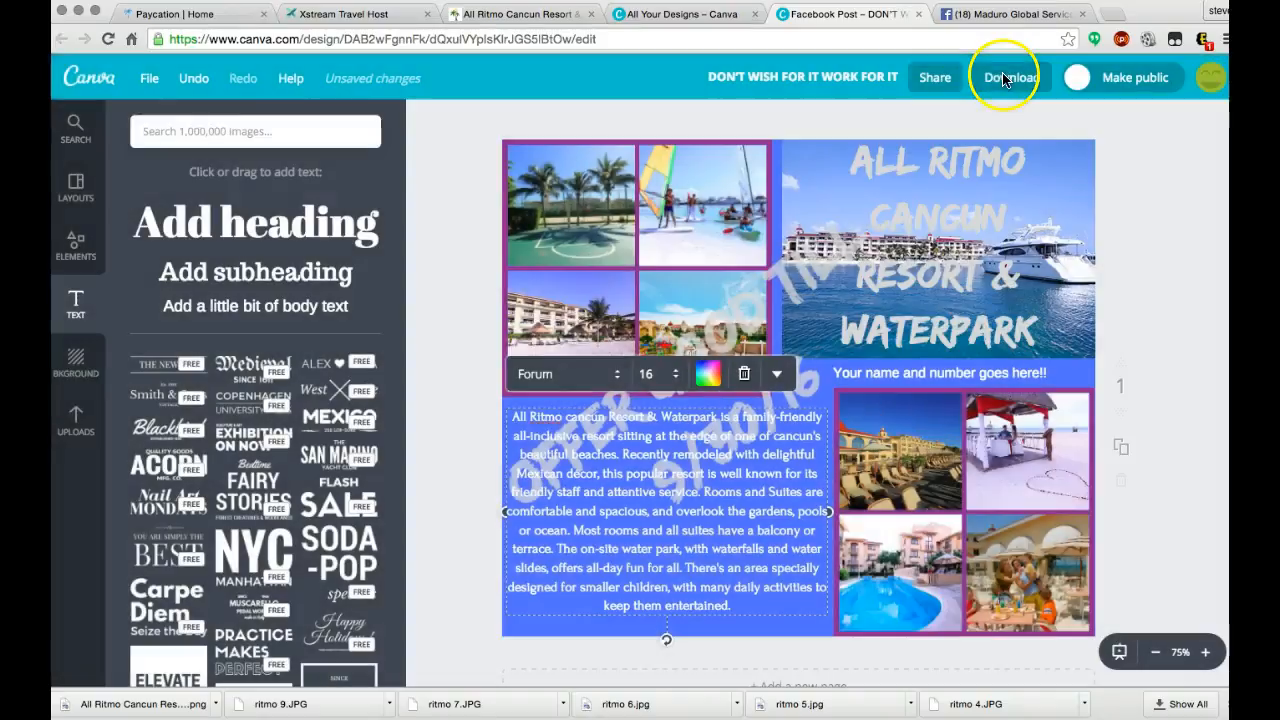
pyautogui.click(1008, 84)
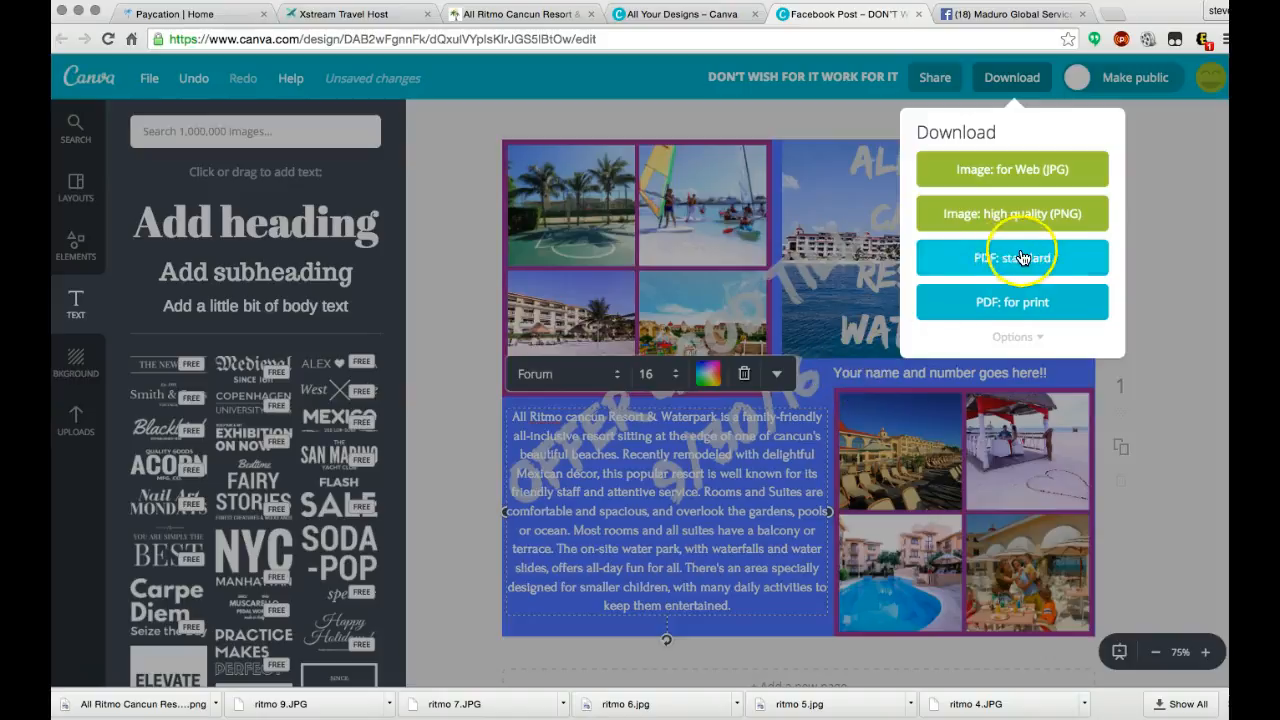
pyautogui.click(1022, 337)
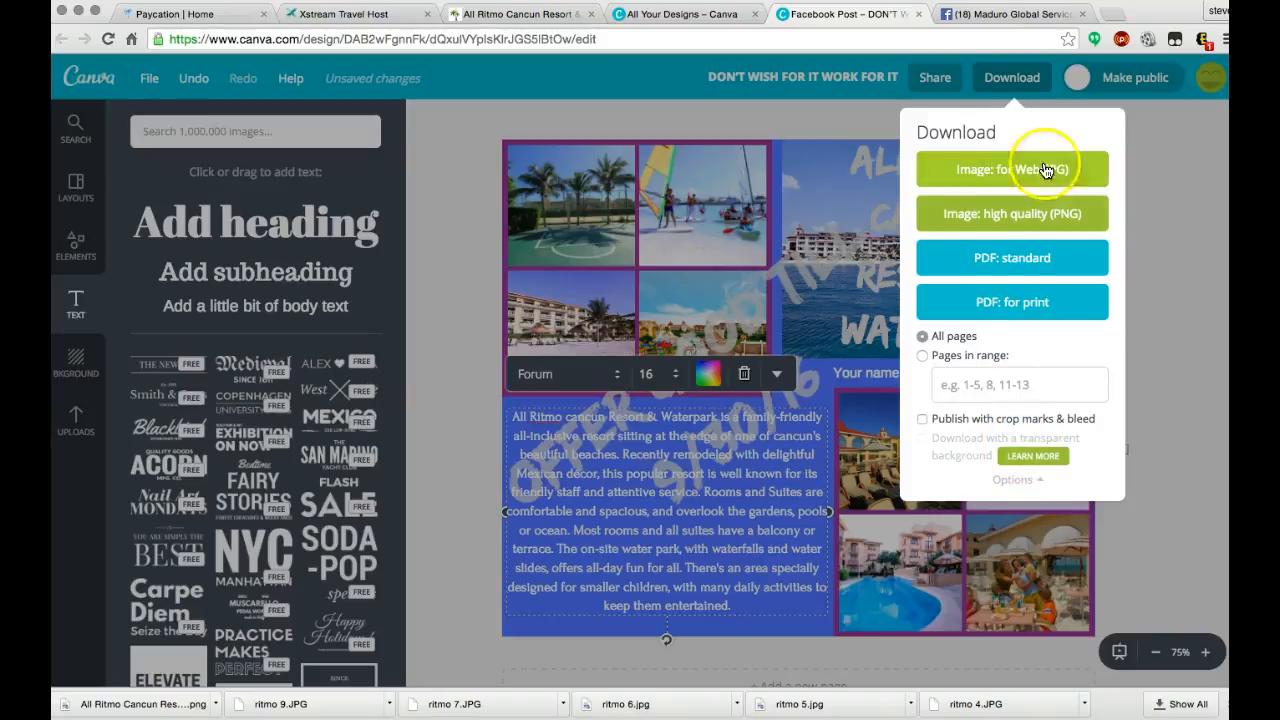
pyautogui.click(1150, 147)
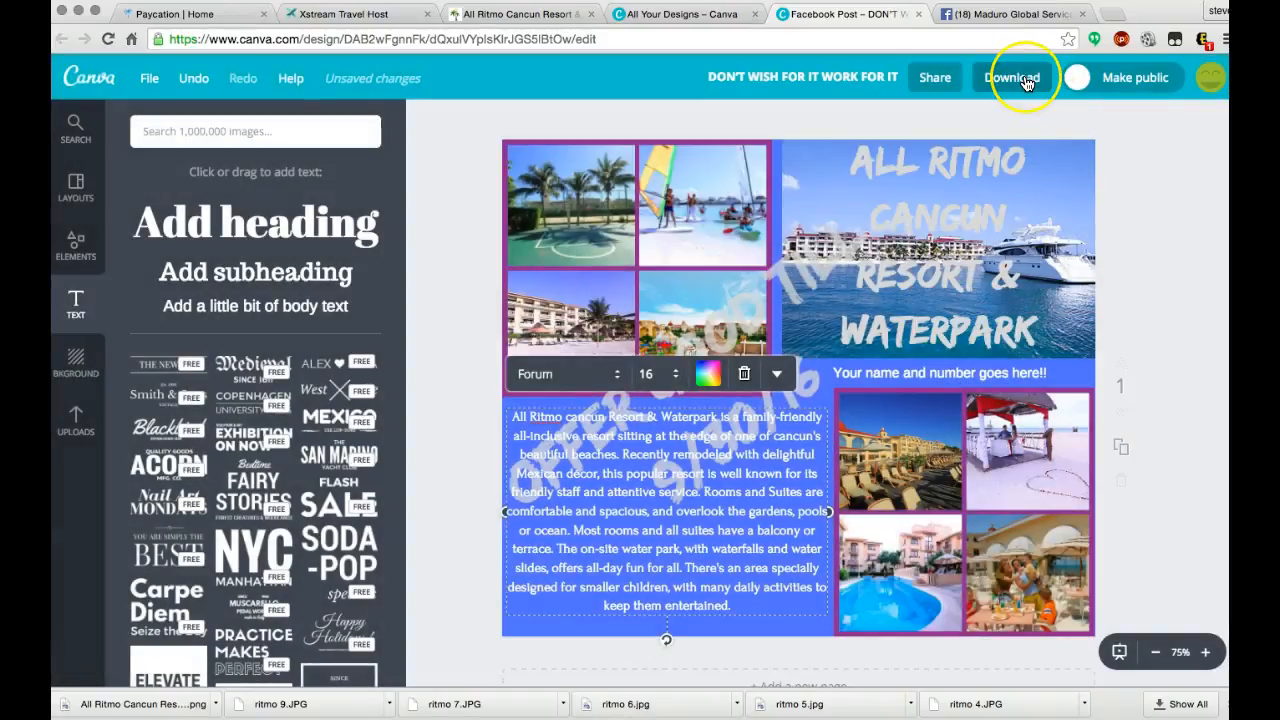
# Open the presenter's personal website in a new browser tab and dismiss the advertising pop-up
pyautogui.click(999, 22)
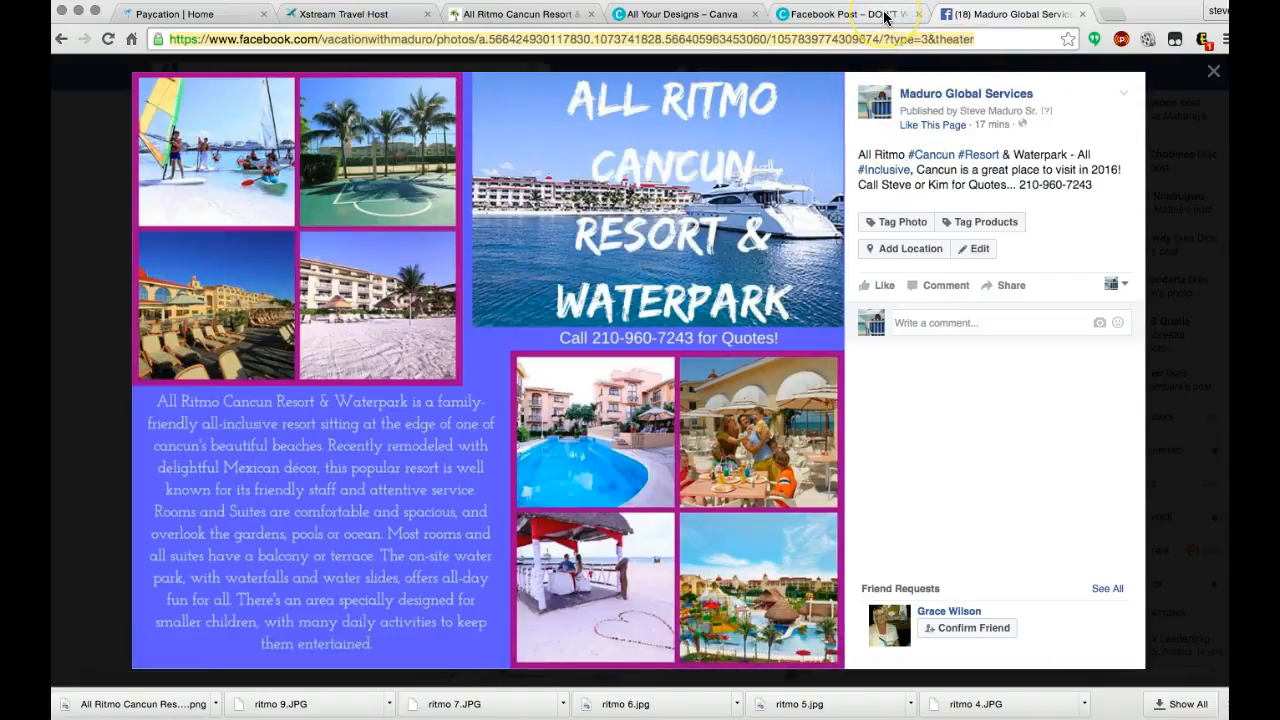
pyautogui.click(992, 17)
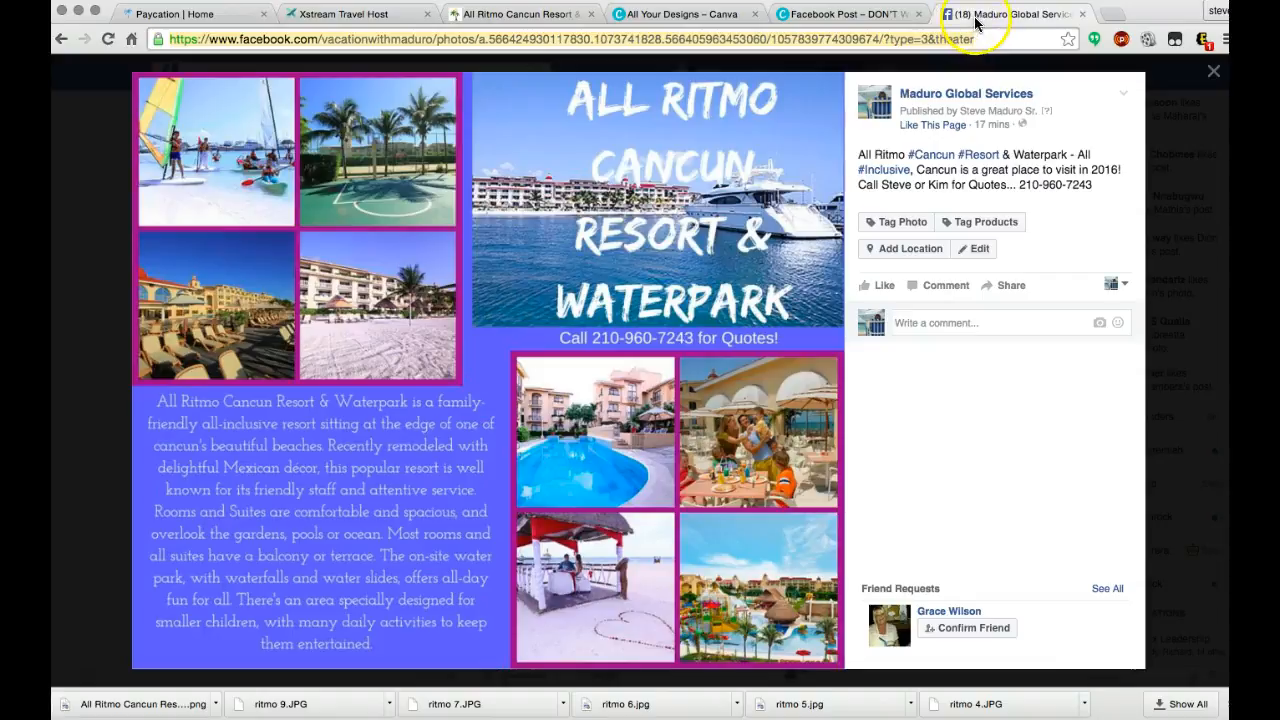
pyautogui.click(1111, 17)
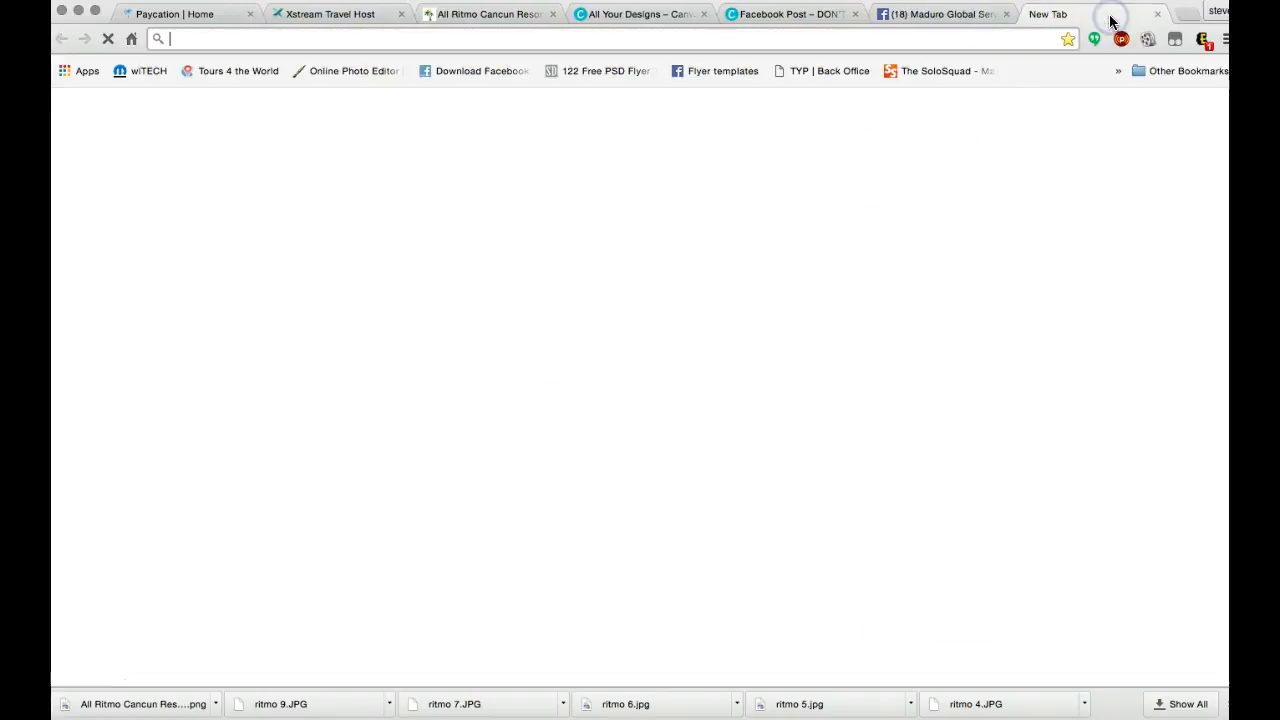
pyautogui.write('stevemaduro.org')
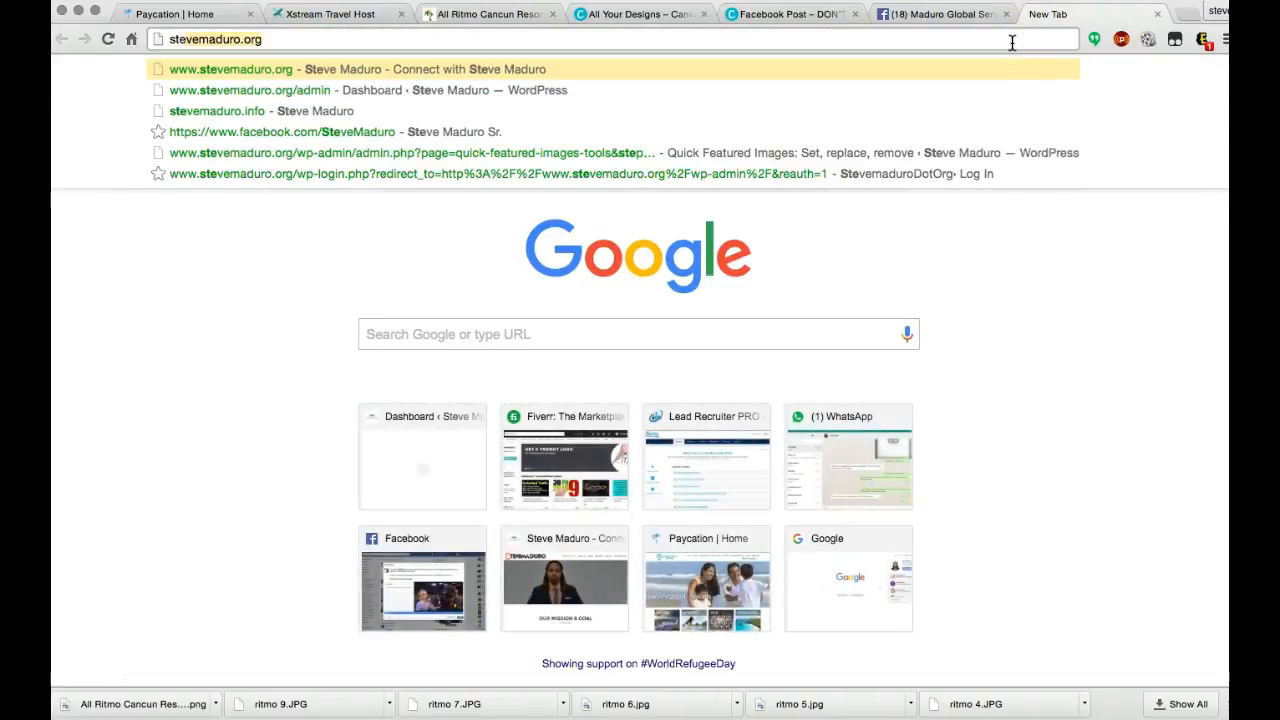
pyautogui.press('Return')
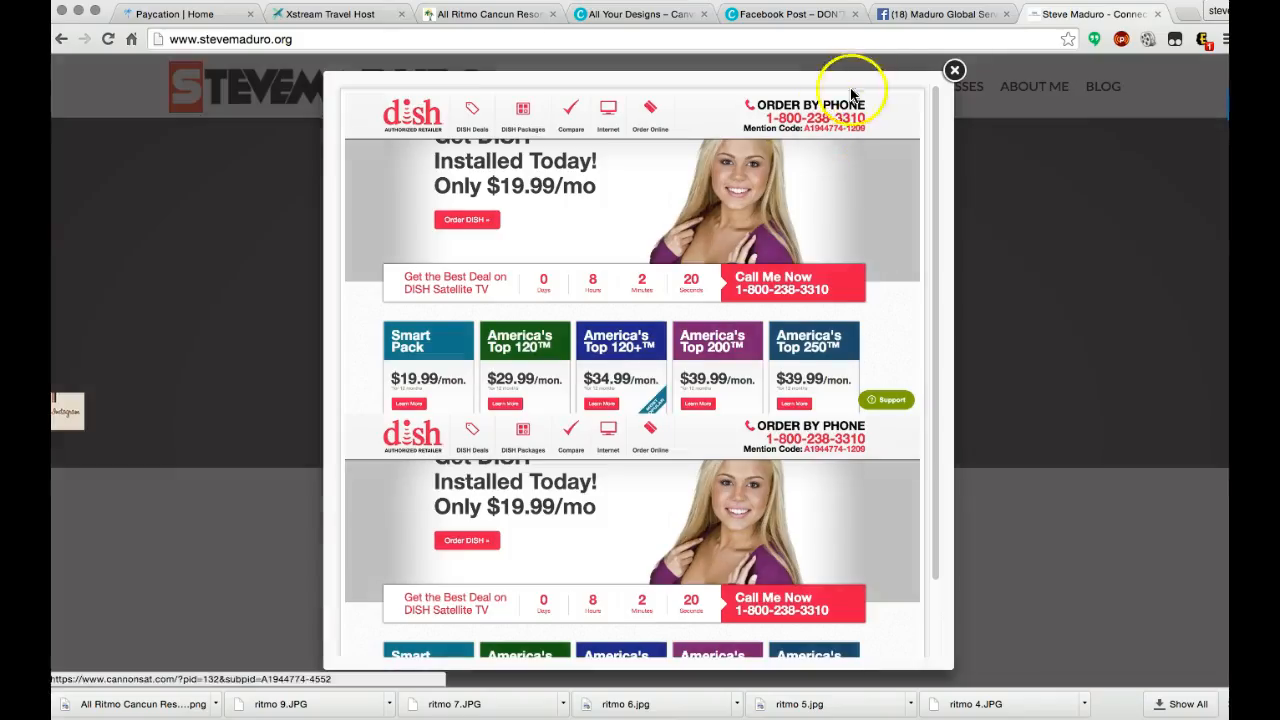
pyautogui.click(953, 70)
# Look through the website's mission and team sections, dismissing the newsletter sign-up, and return to the flyer design in Canva
pyautogui.scroll(-7, 868, 229)
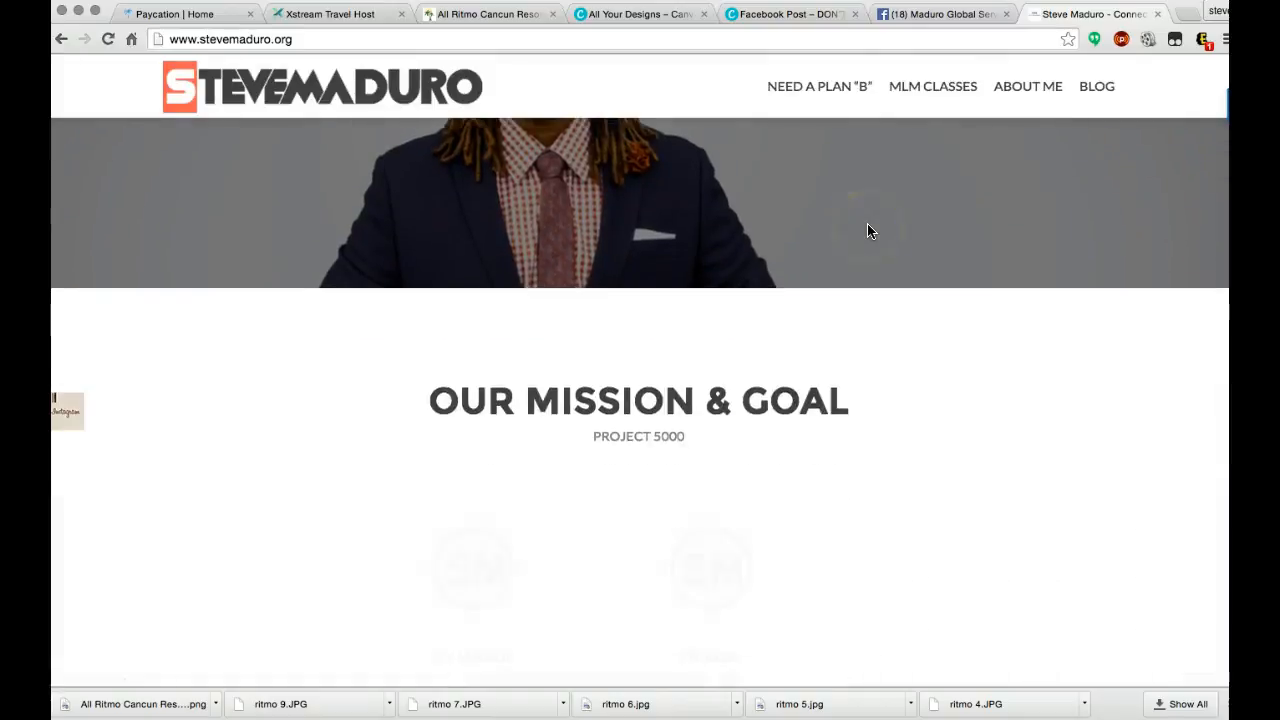
pyautogui.scroll(-10, 867, 230)
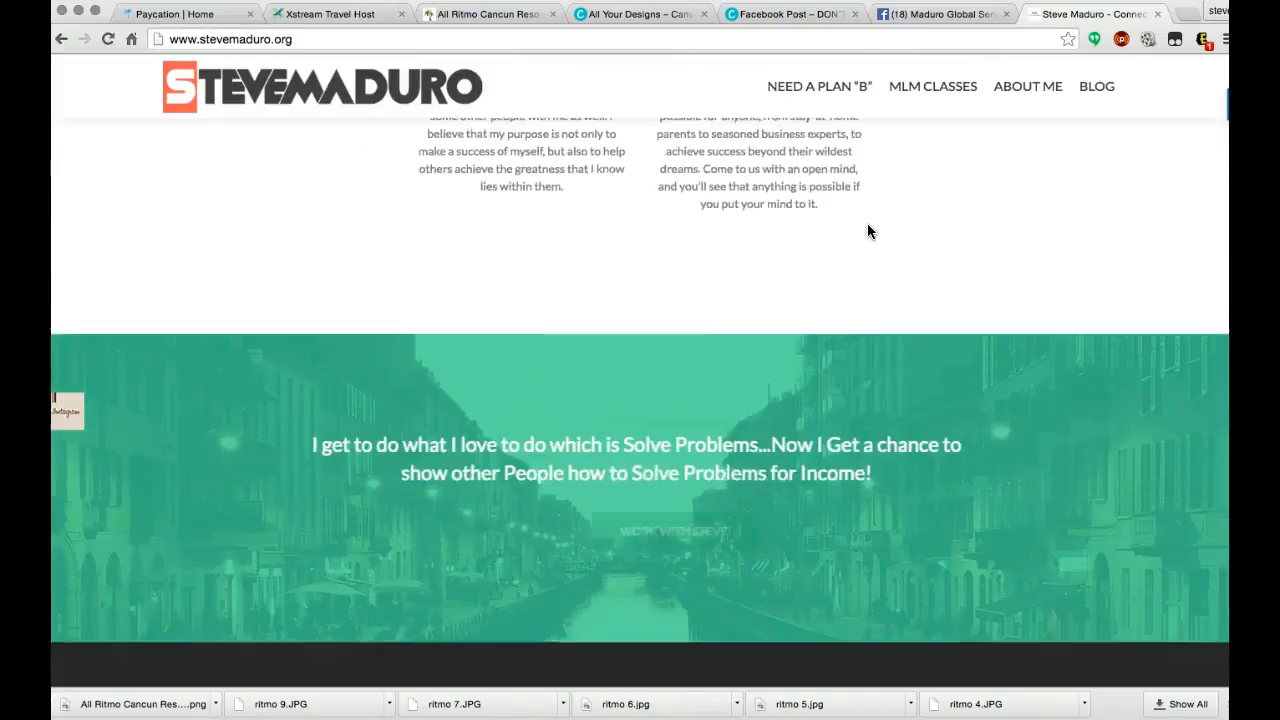
pyautogui.scroll(-7, 867, 230)
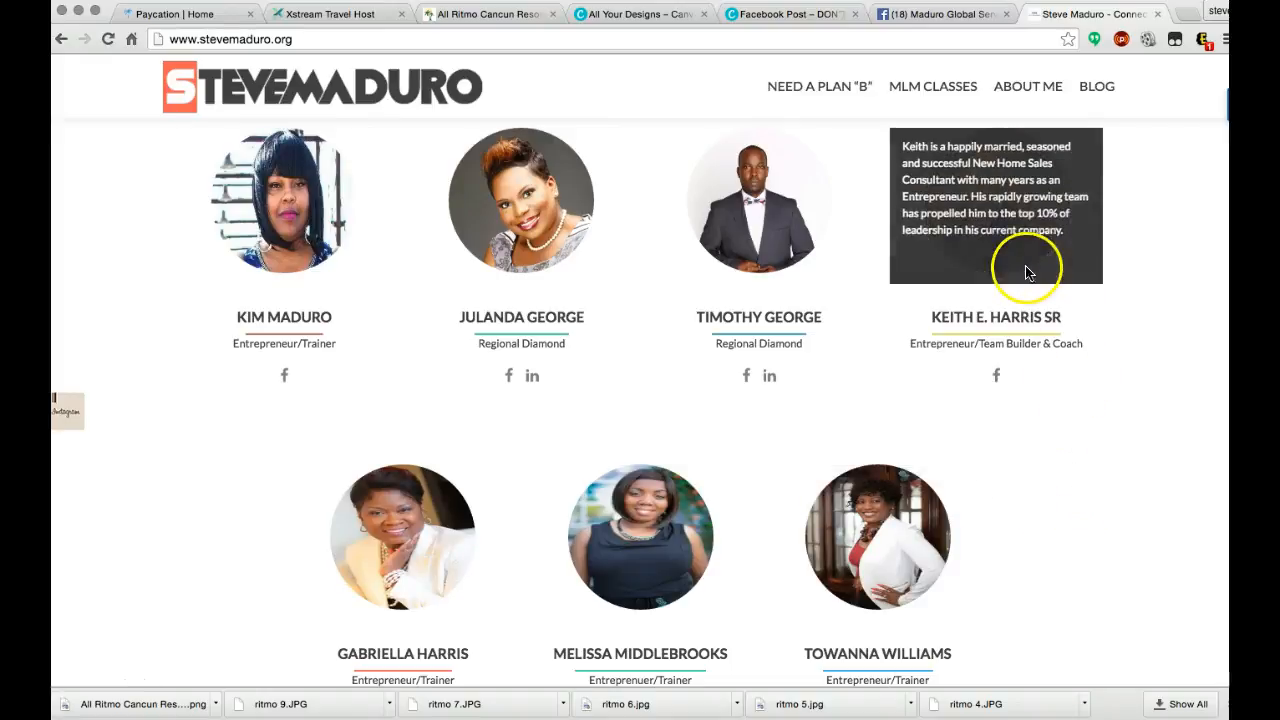
pyautogui.moveTo(905, 81)
pyautogui.click(878, 38)
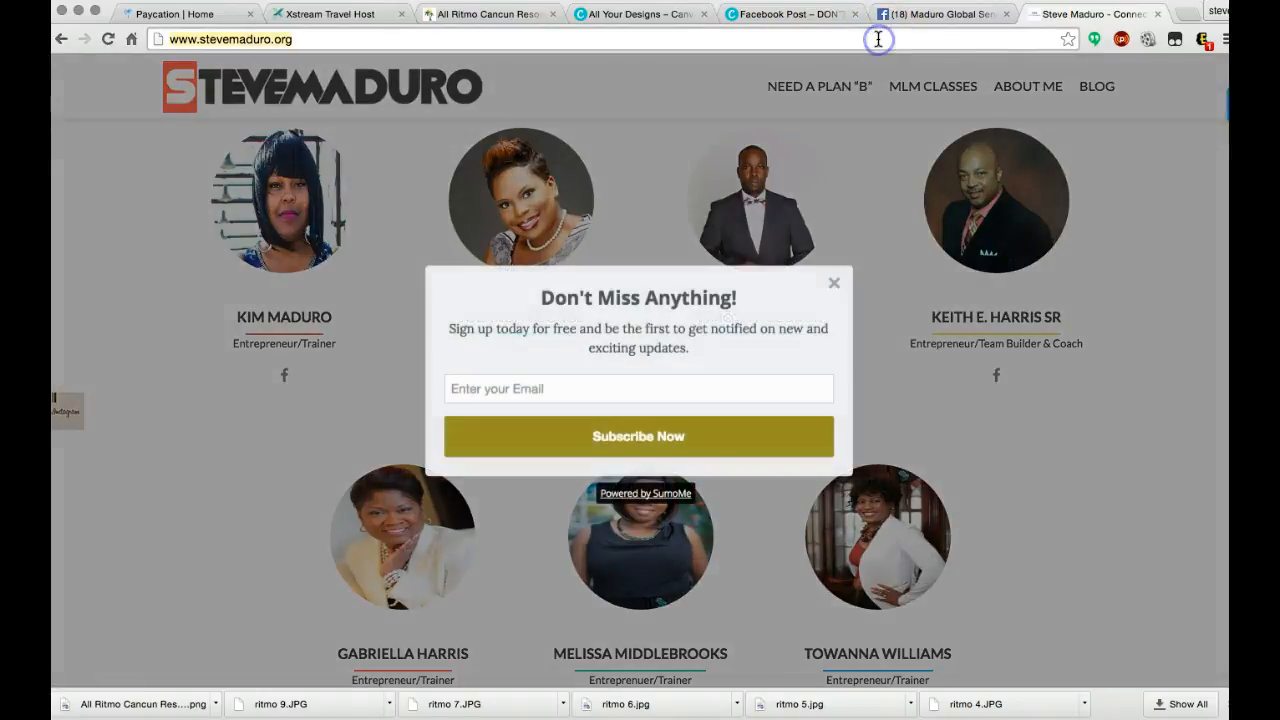
pyautogui.click(828, 284)
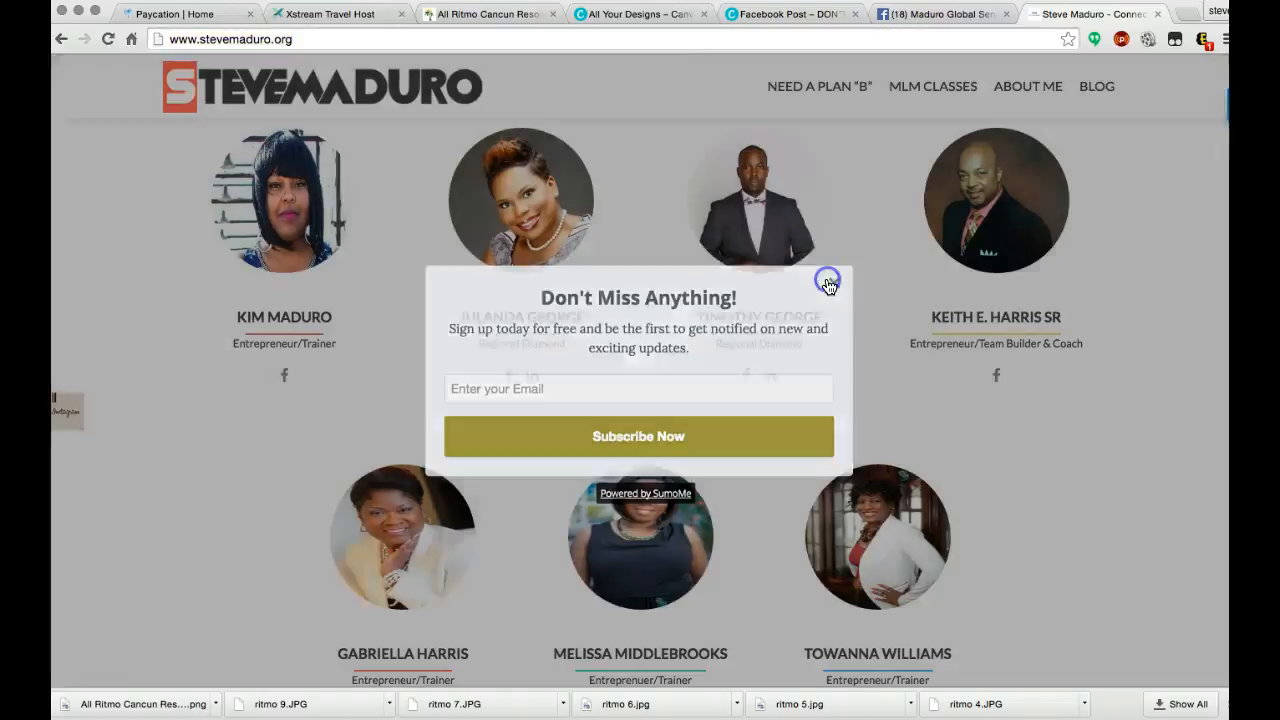
pyautogui.click(918, 16)
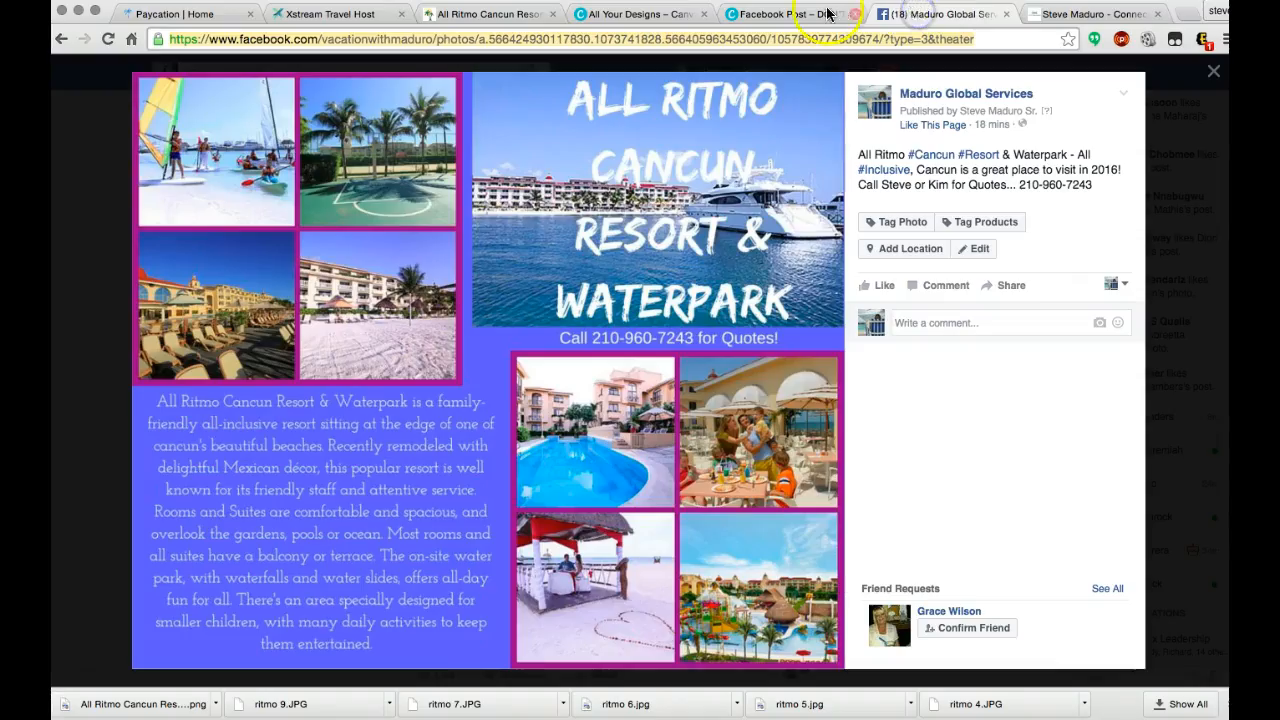
pyautogui.click(790, 14)
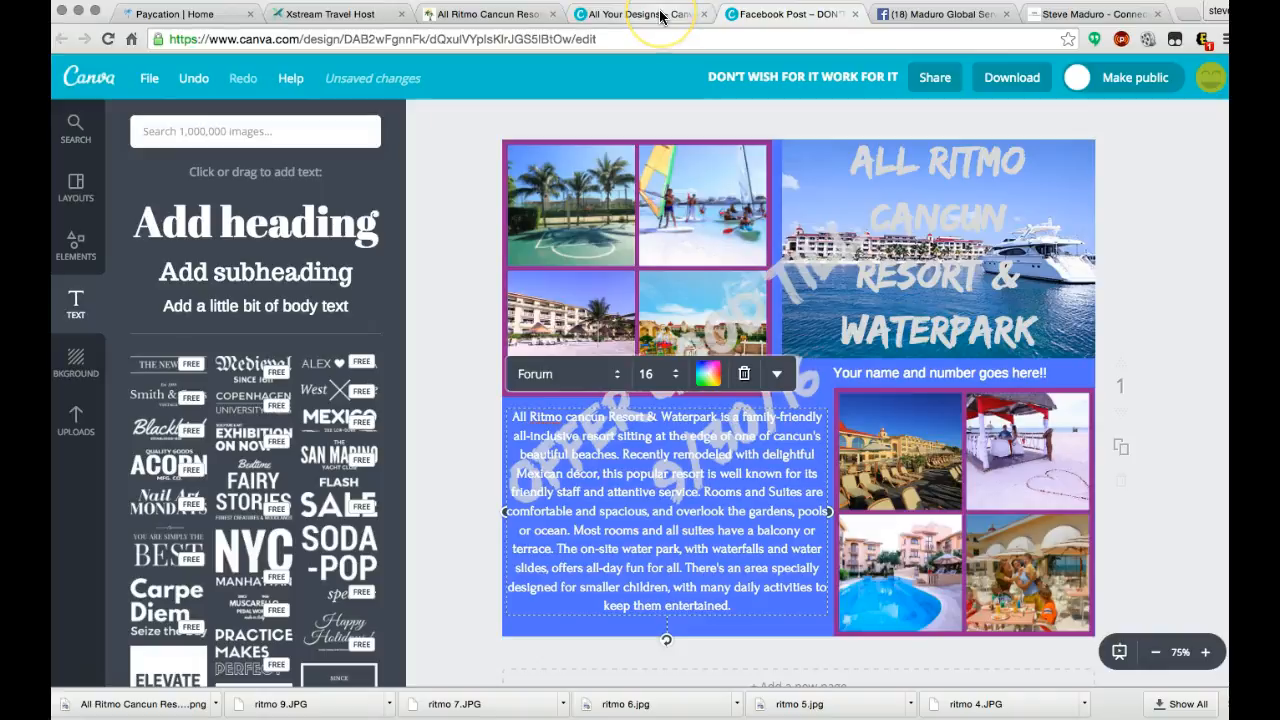